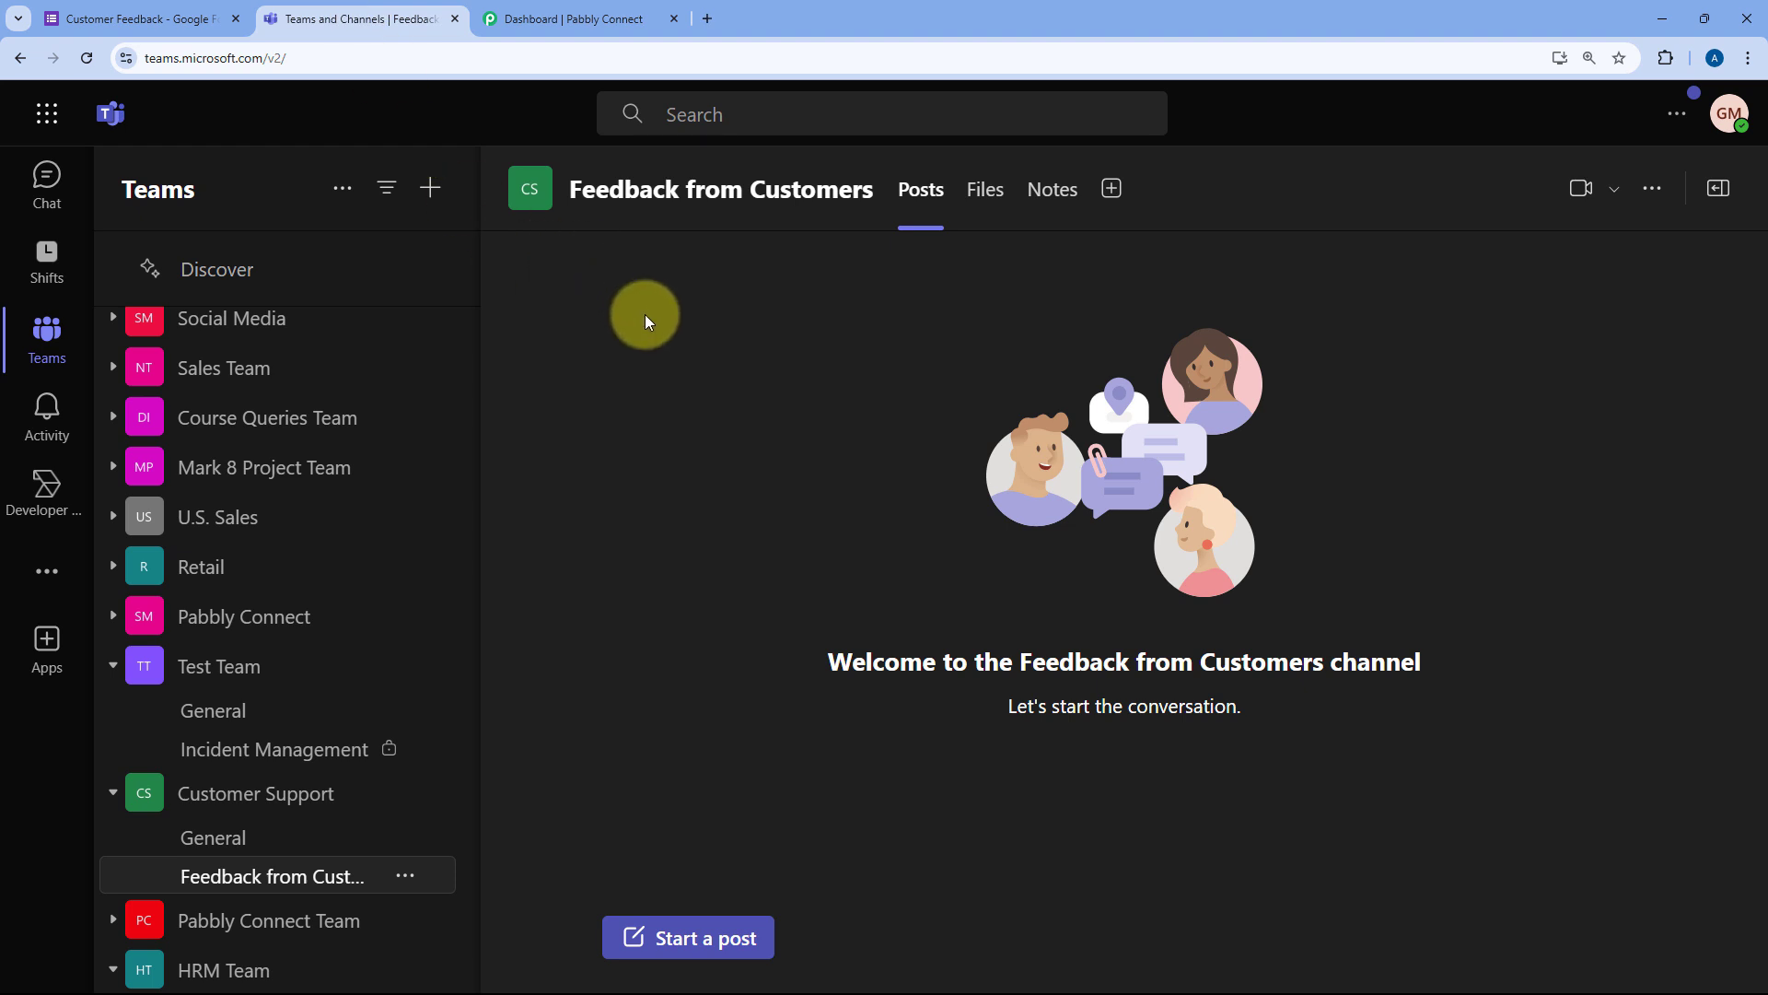
Step: Switch from Teams to the Pabbly Connect dashboard tab
click(574, 24)
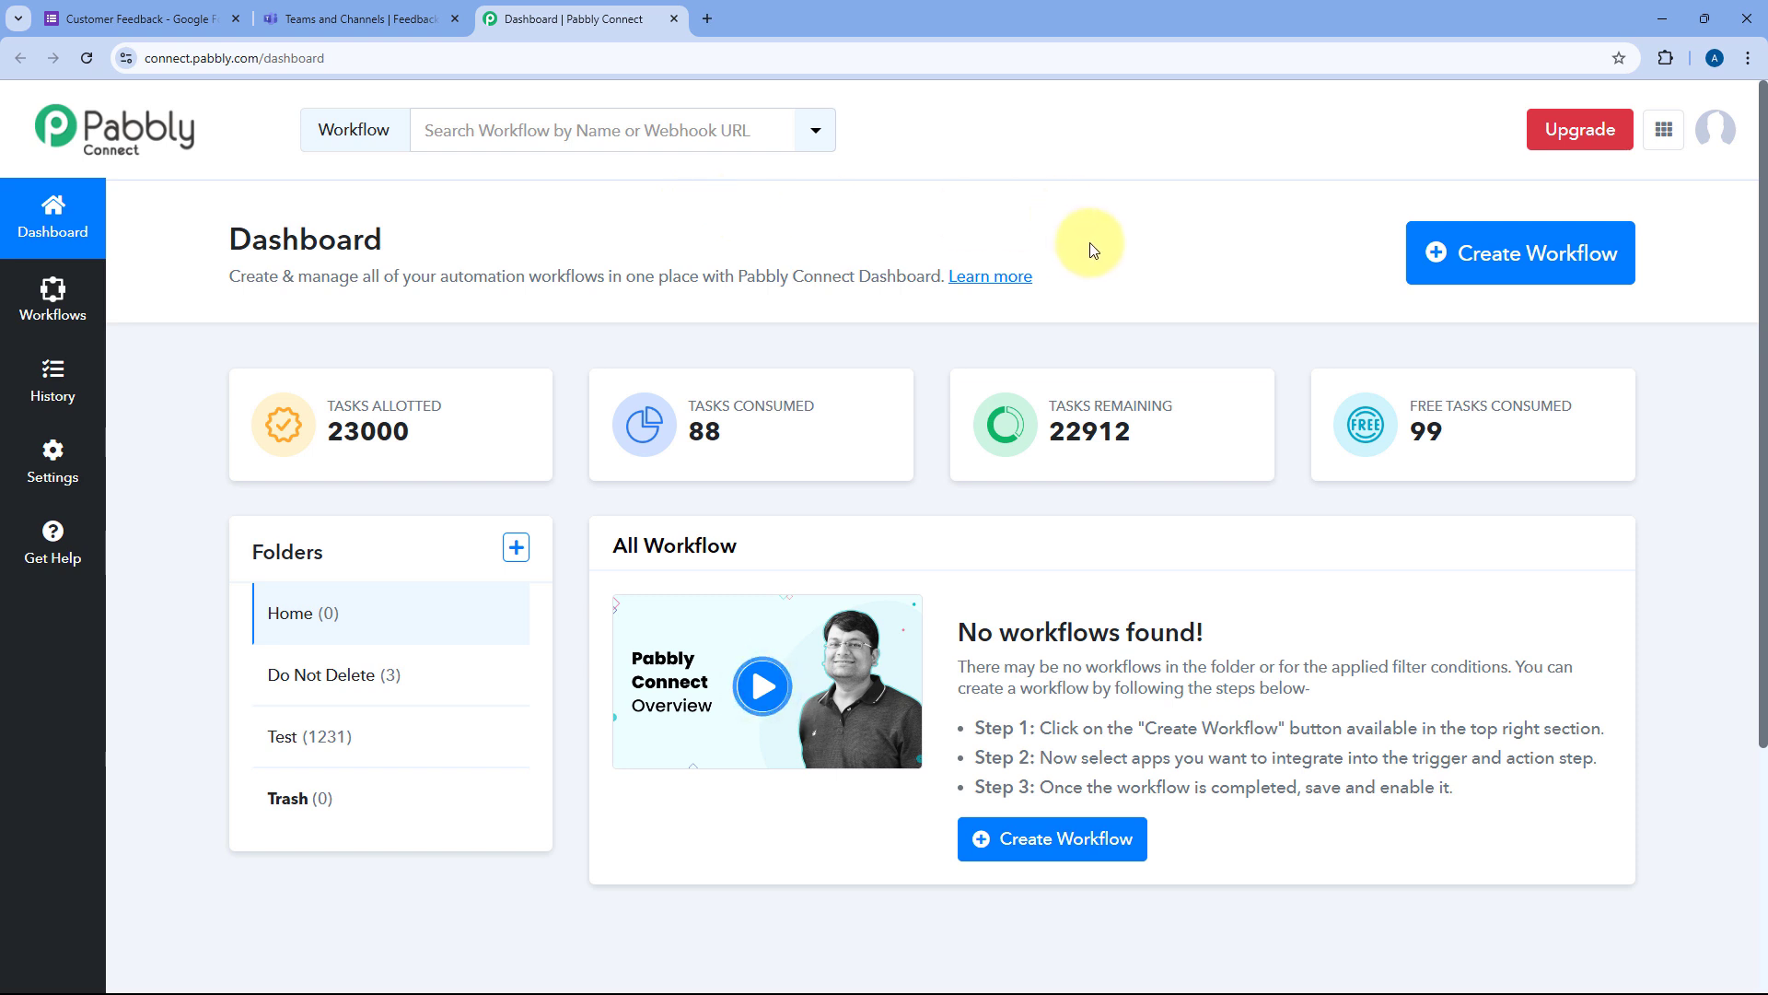
Step: Create a workflow named 'Google Forms to MS Teams', keeping Home as its folder
click(1592, 237)
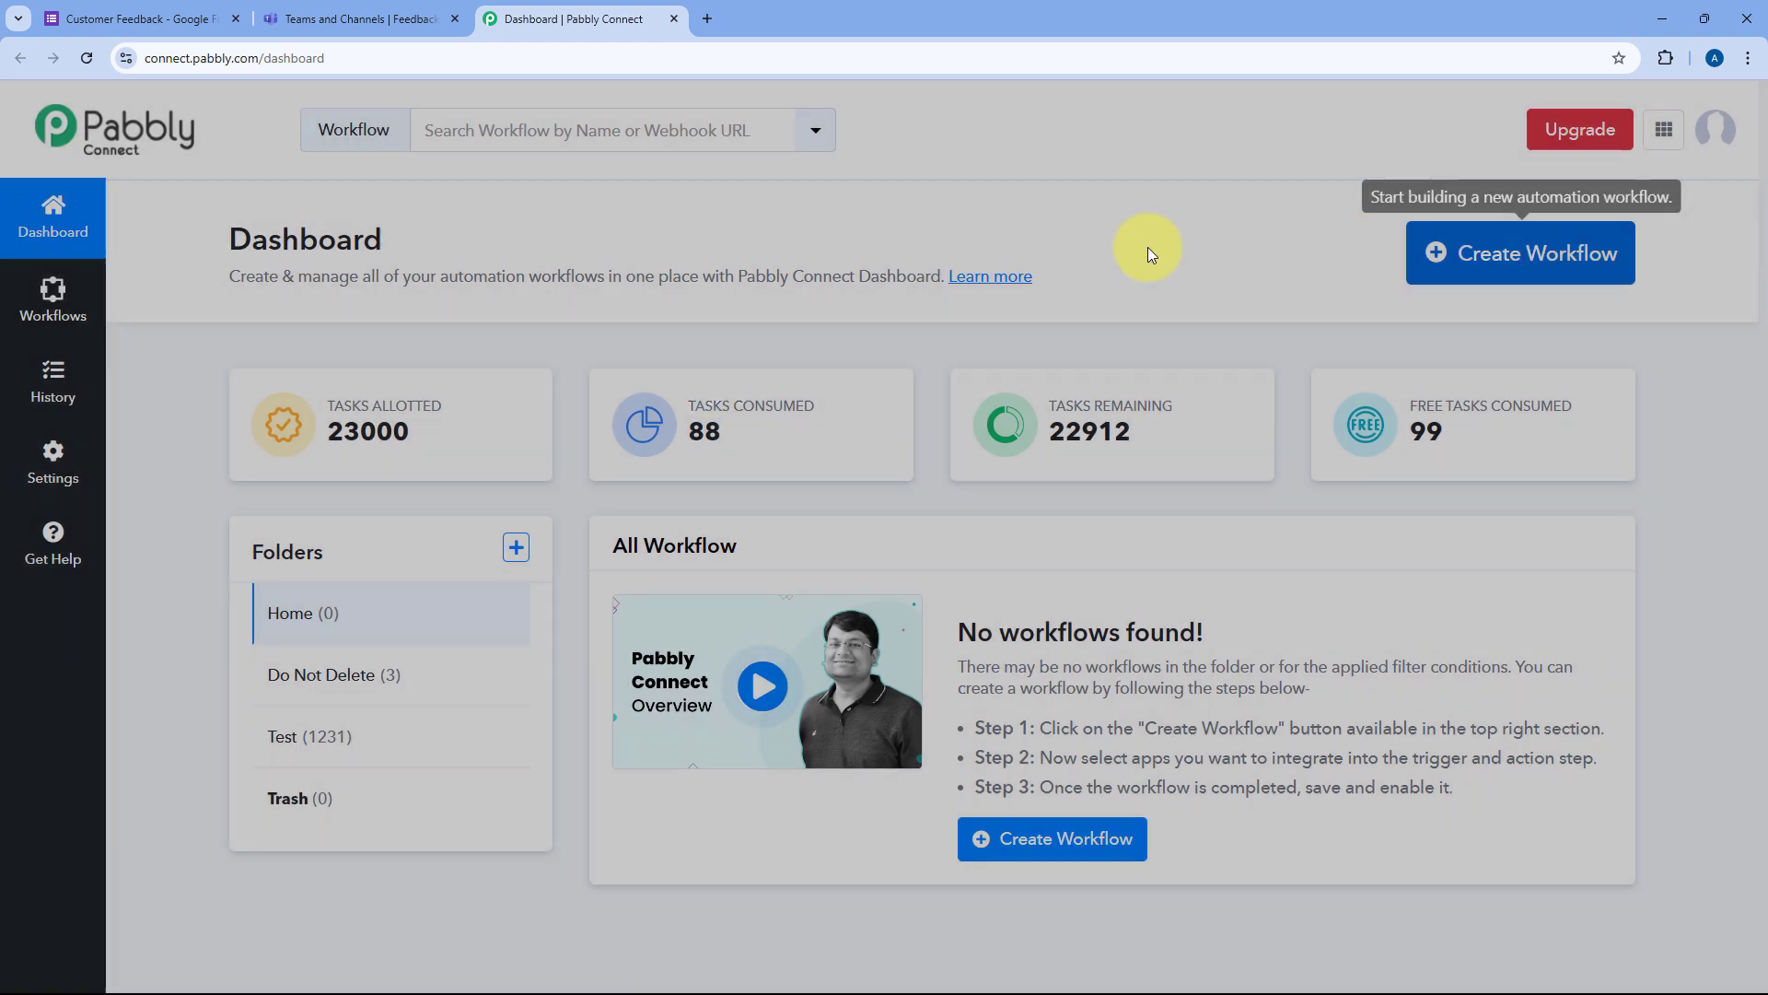
click(683, 484)
text(Google)
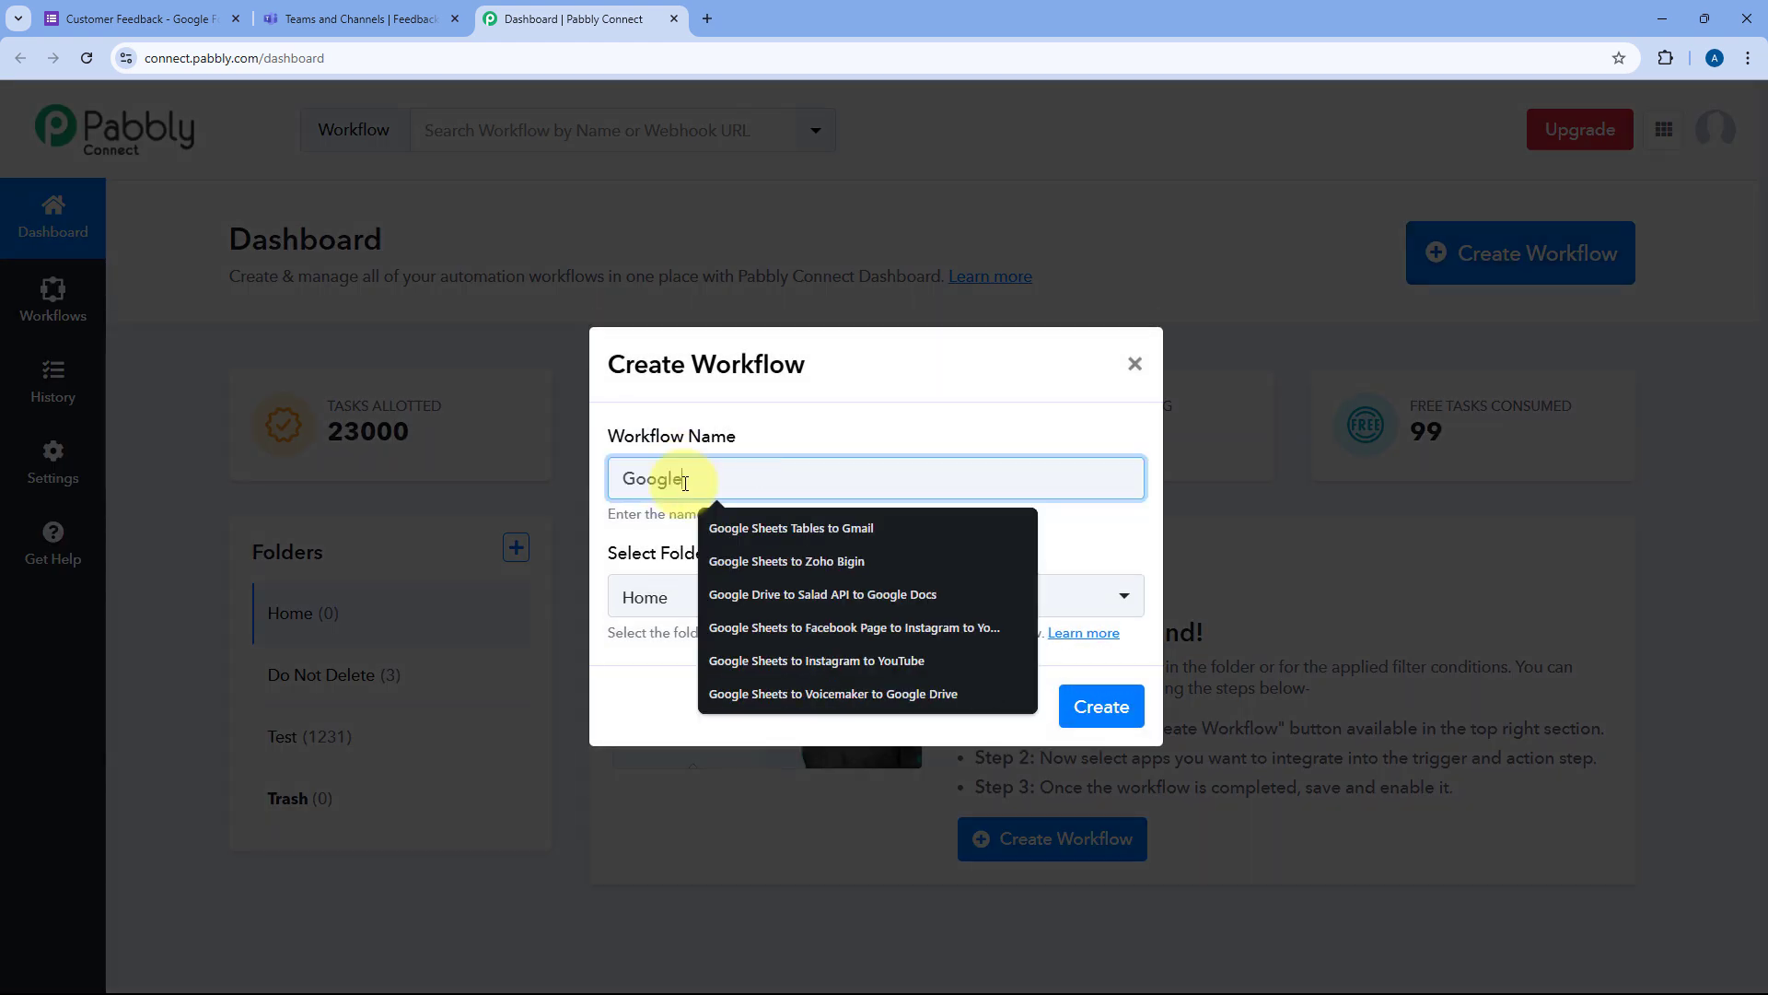
text(Forms)
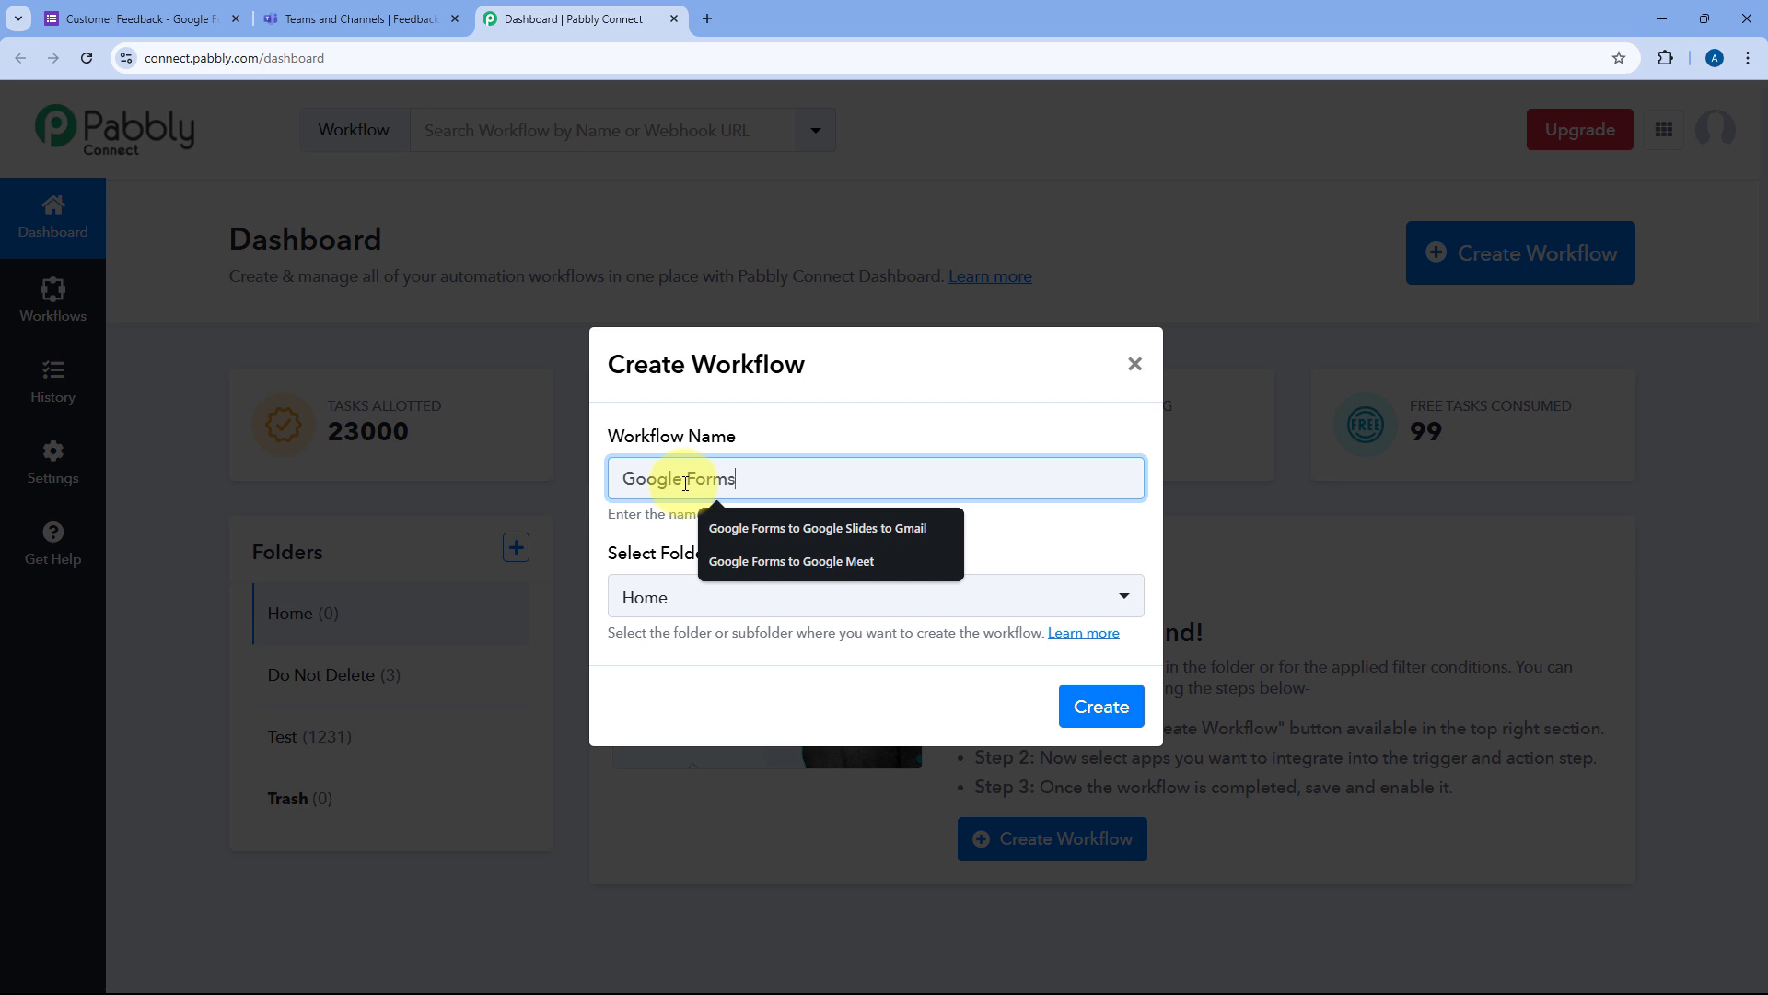
text( to m)
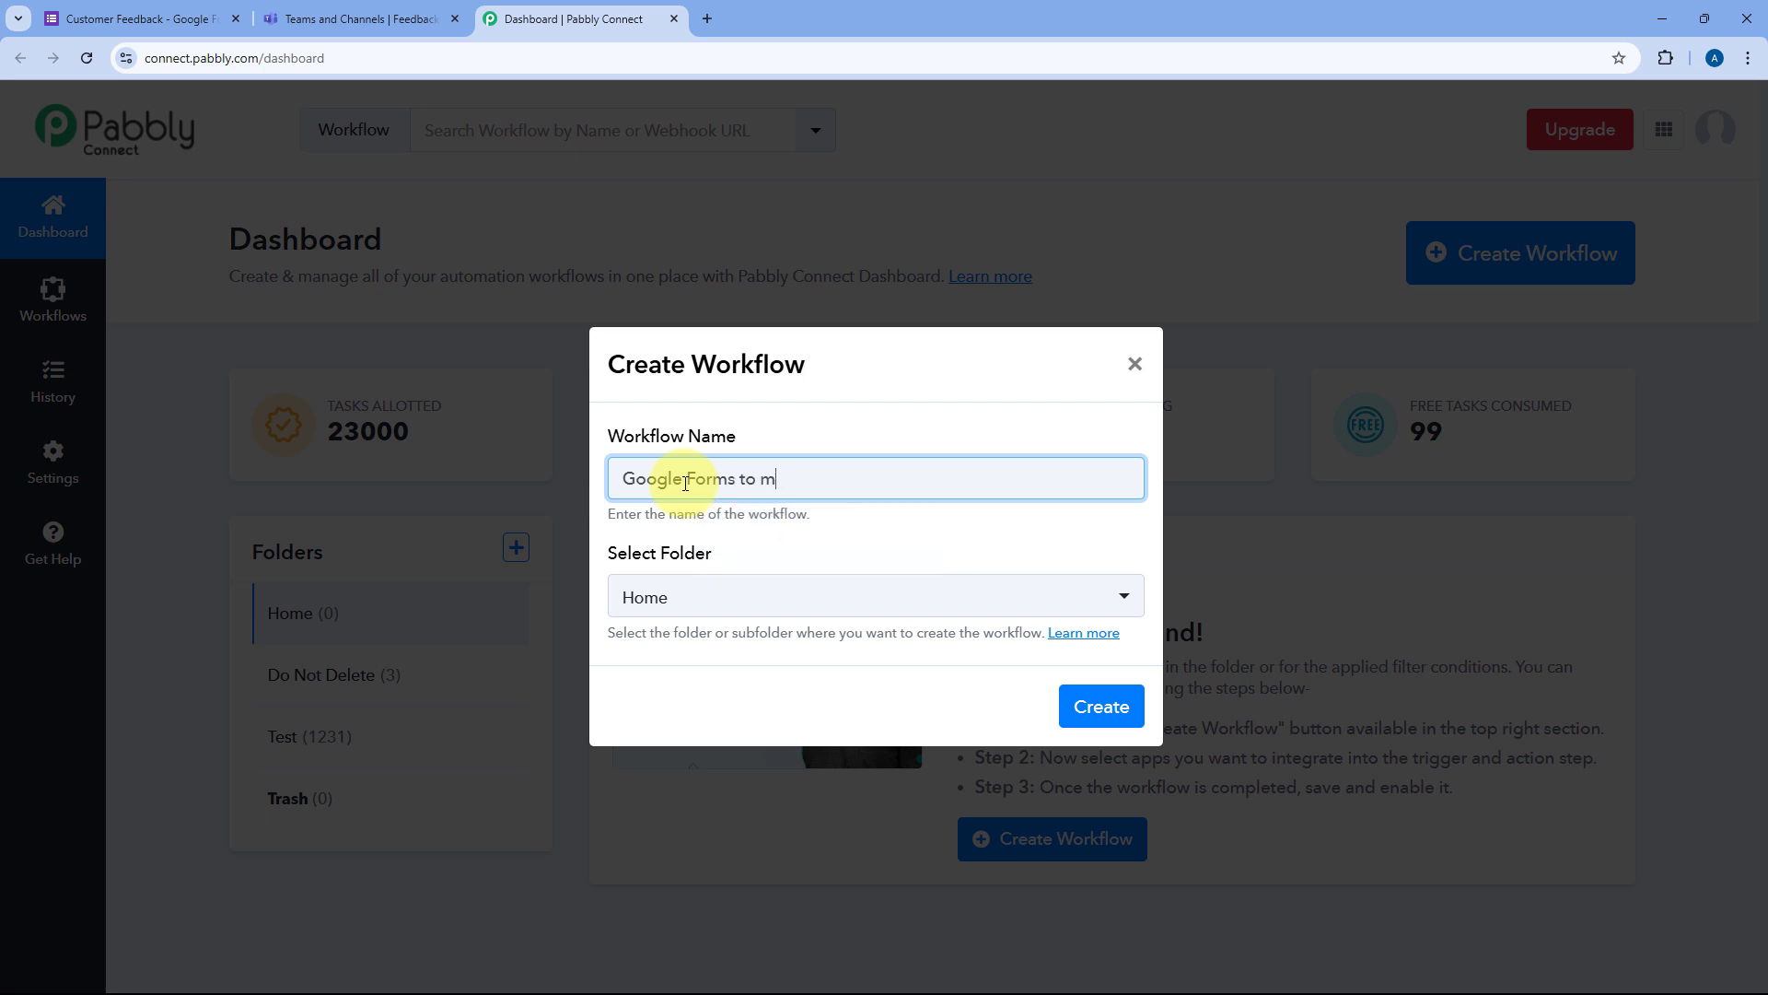
key(BackSpace)
text(MS Teams)
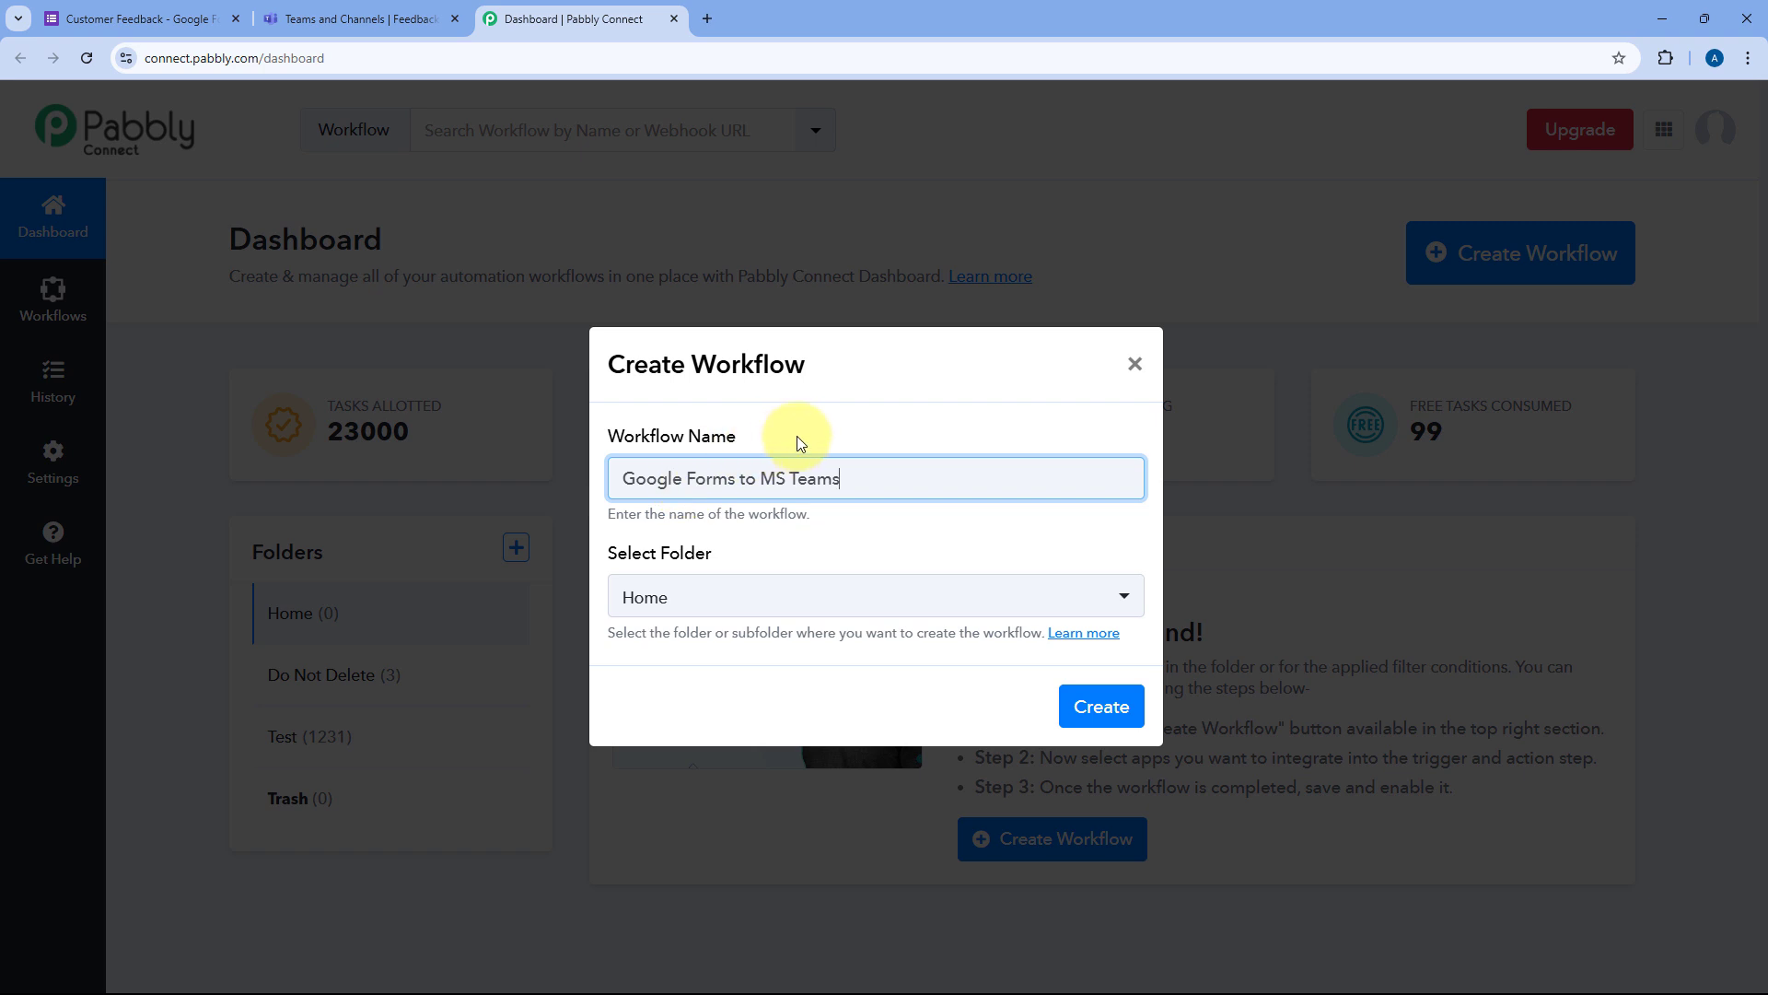
click(892, 594)
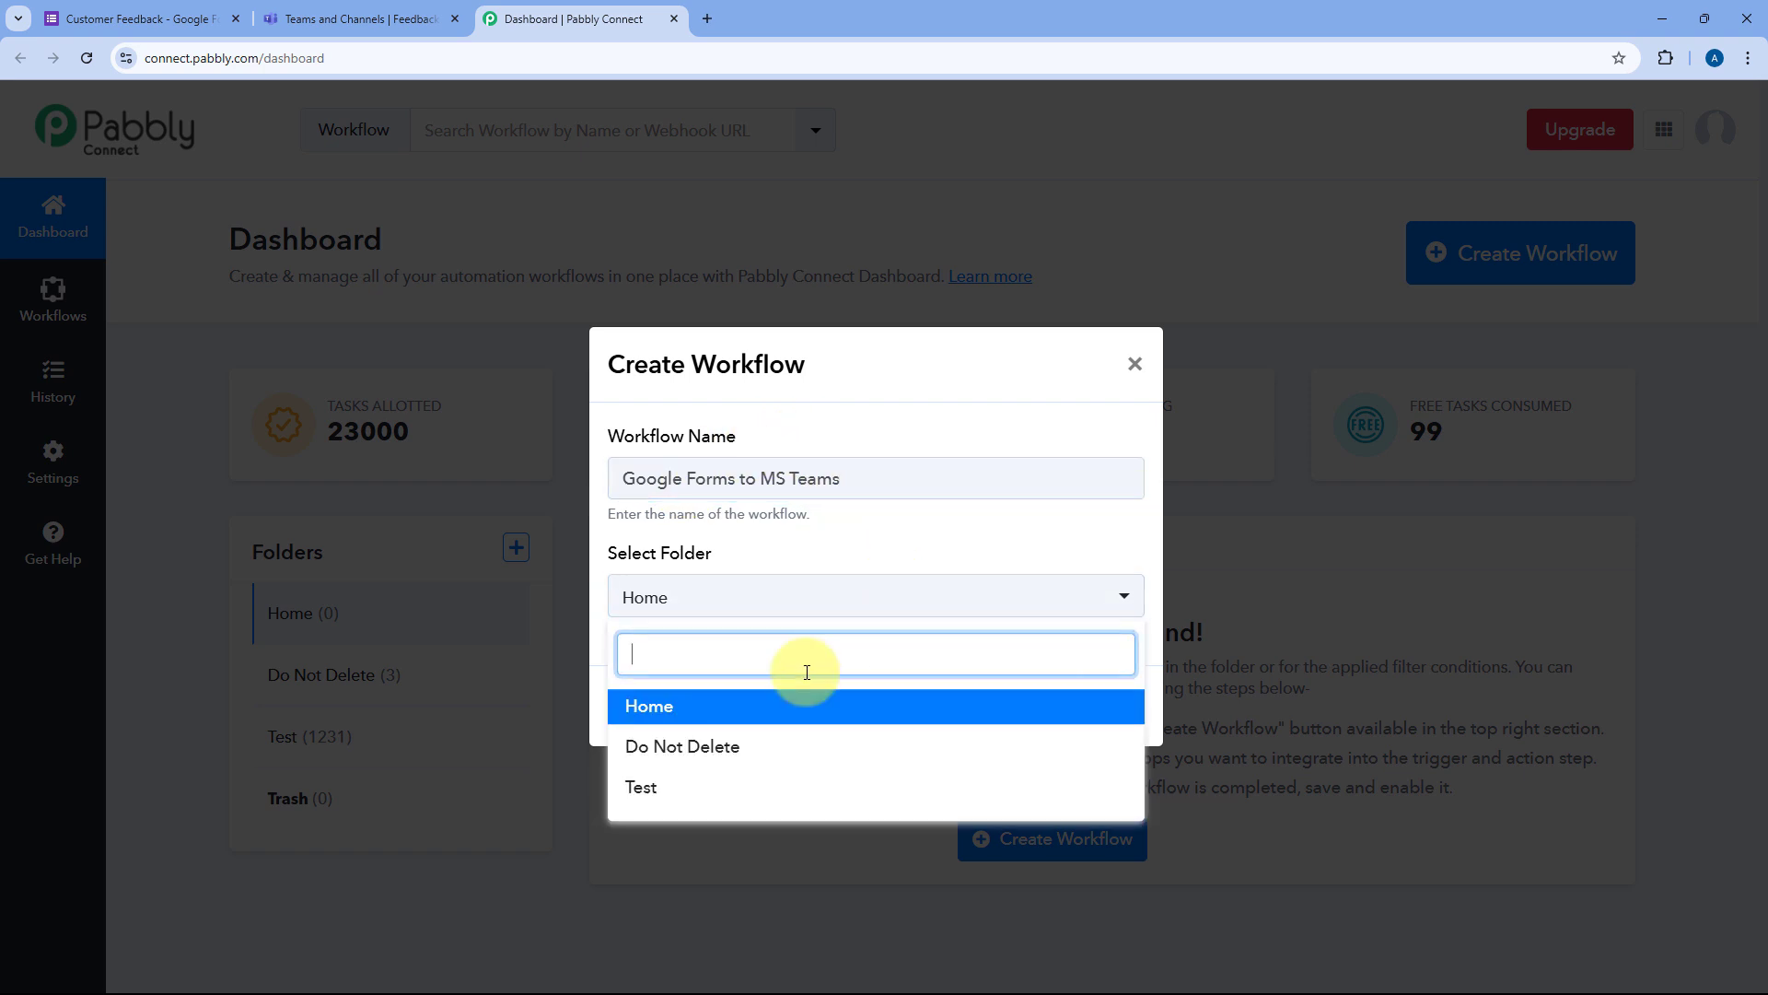
click(796, 705)
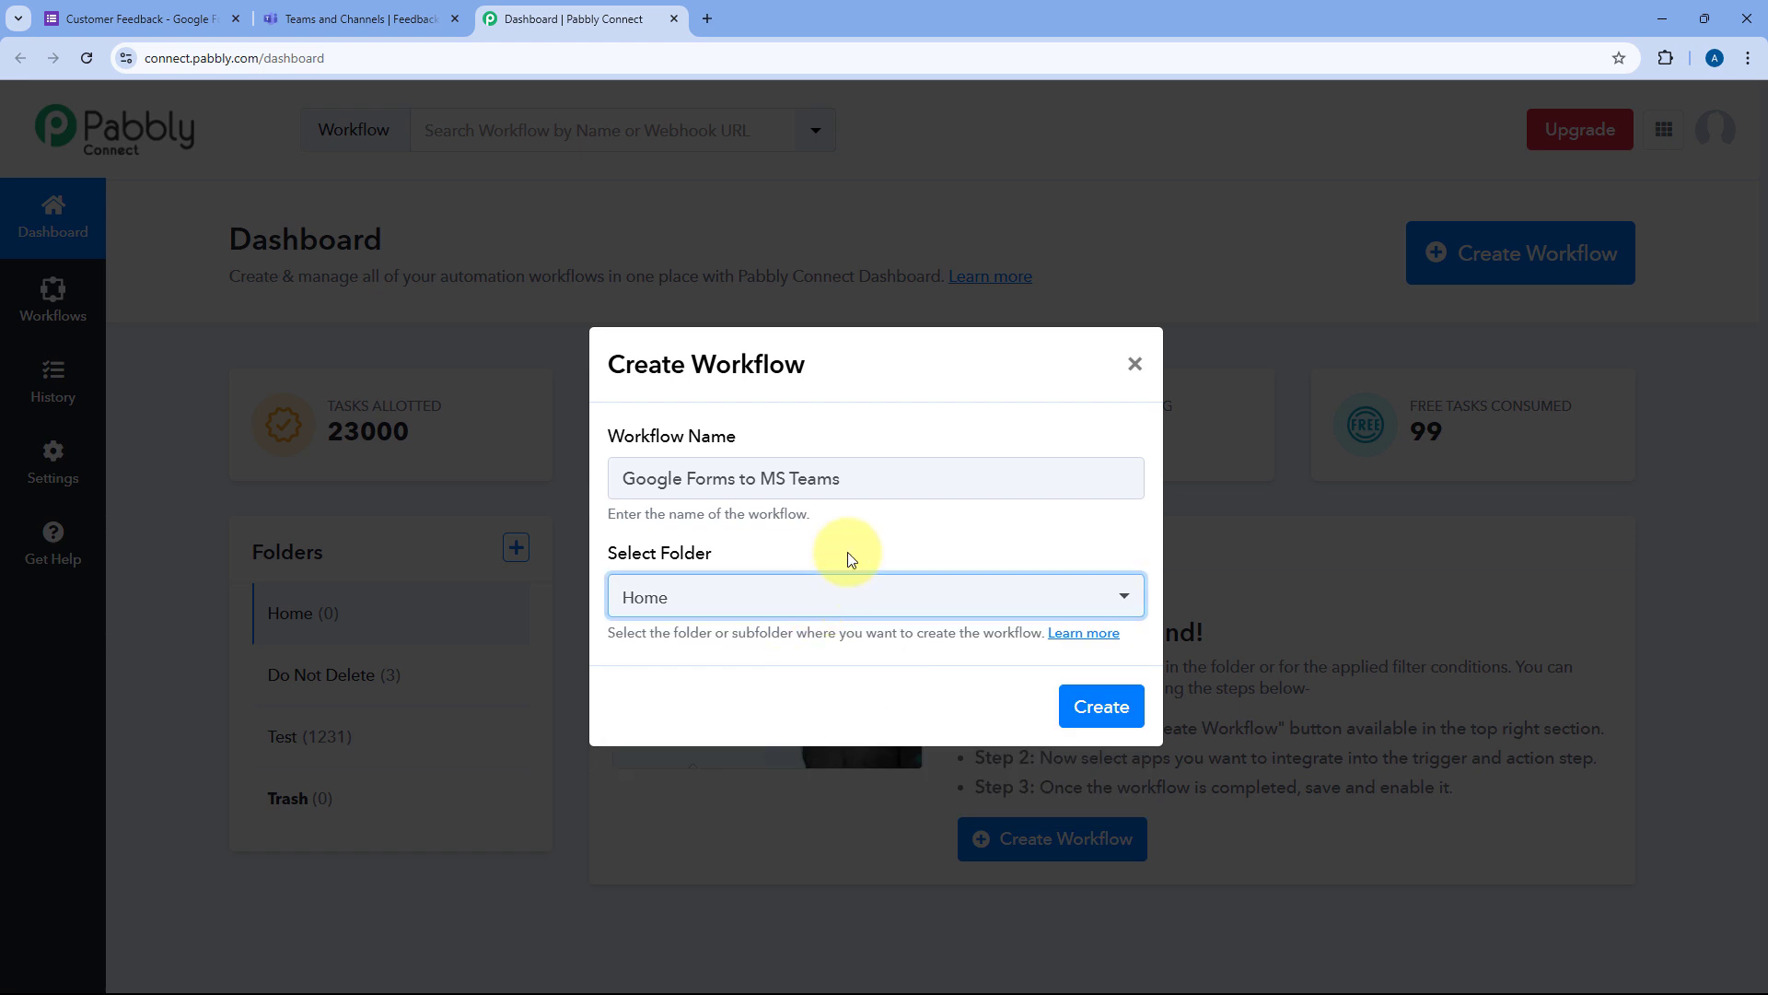
click(1117, 705)
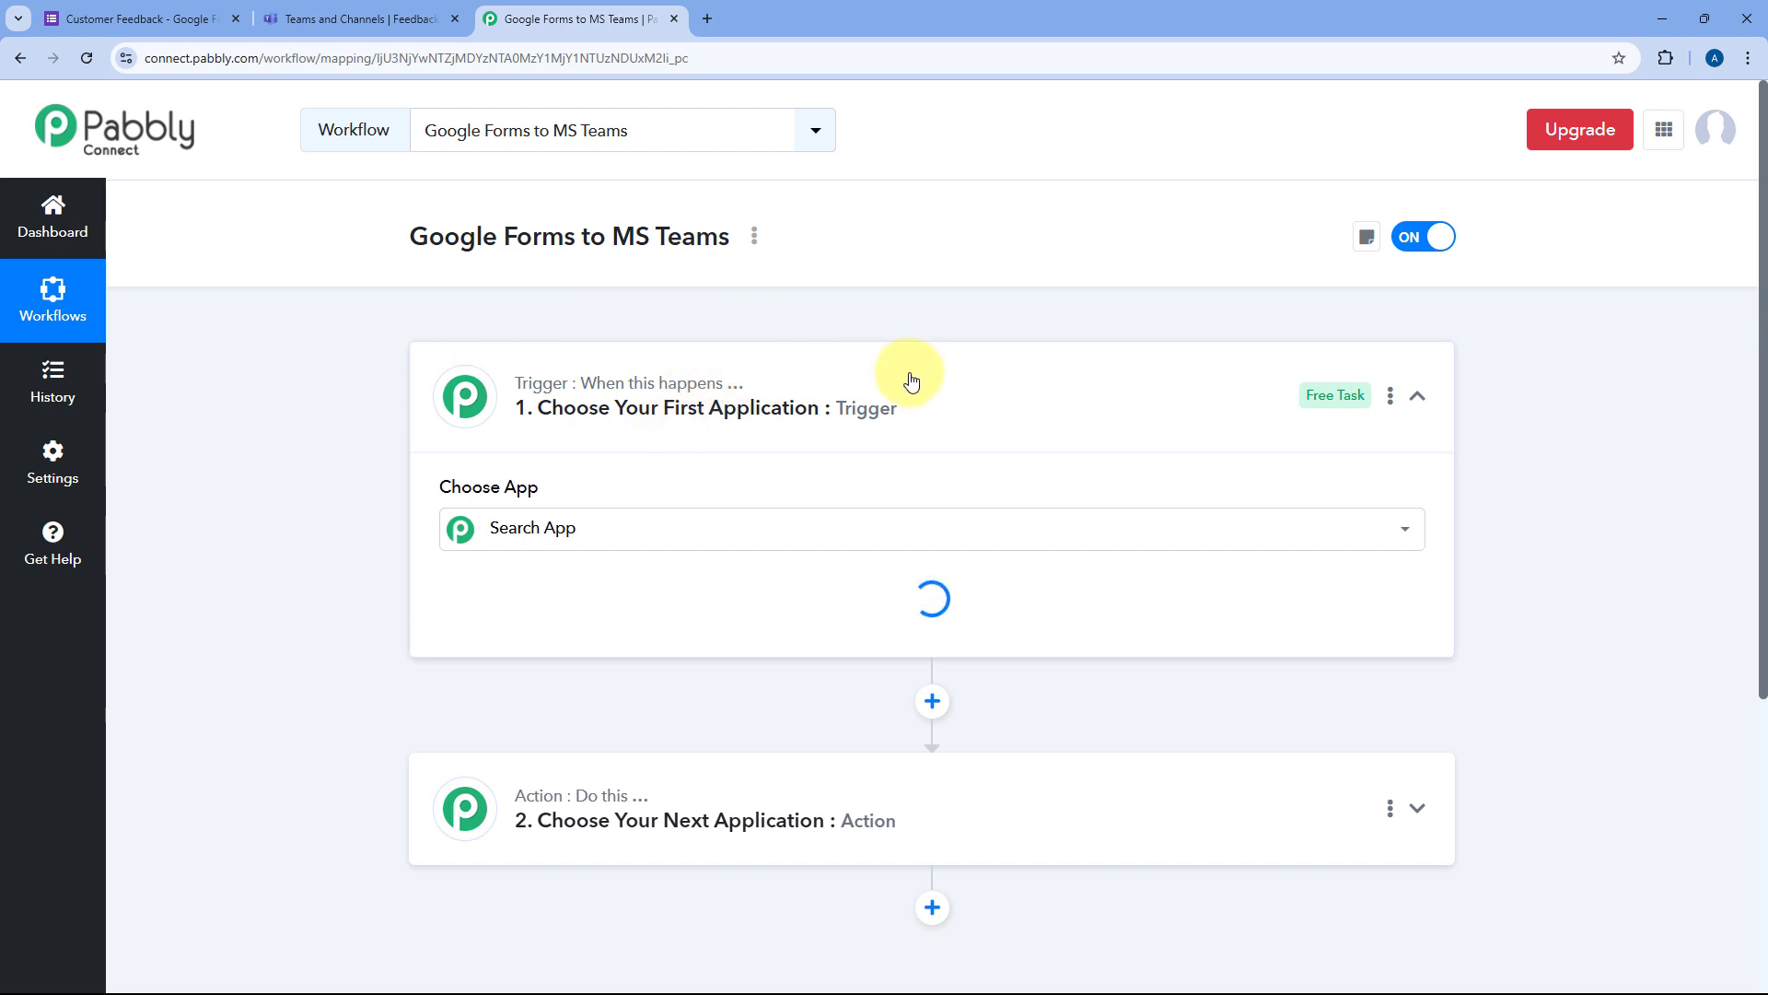
Step: Collapse and re-expand the trigger step to reveal the Choose App list, briefly checking the form tab
click(910, 380)
scroll(373, 424, down, 1)
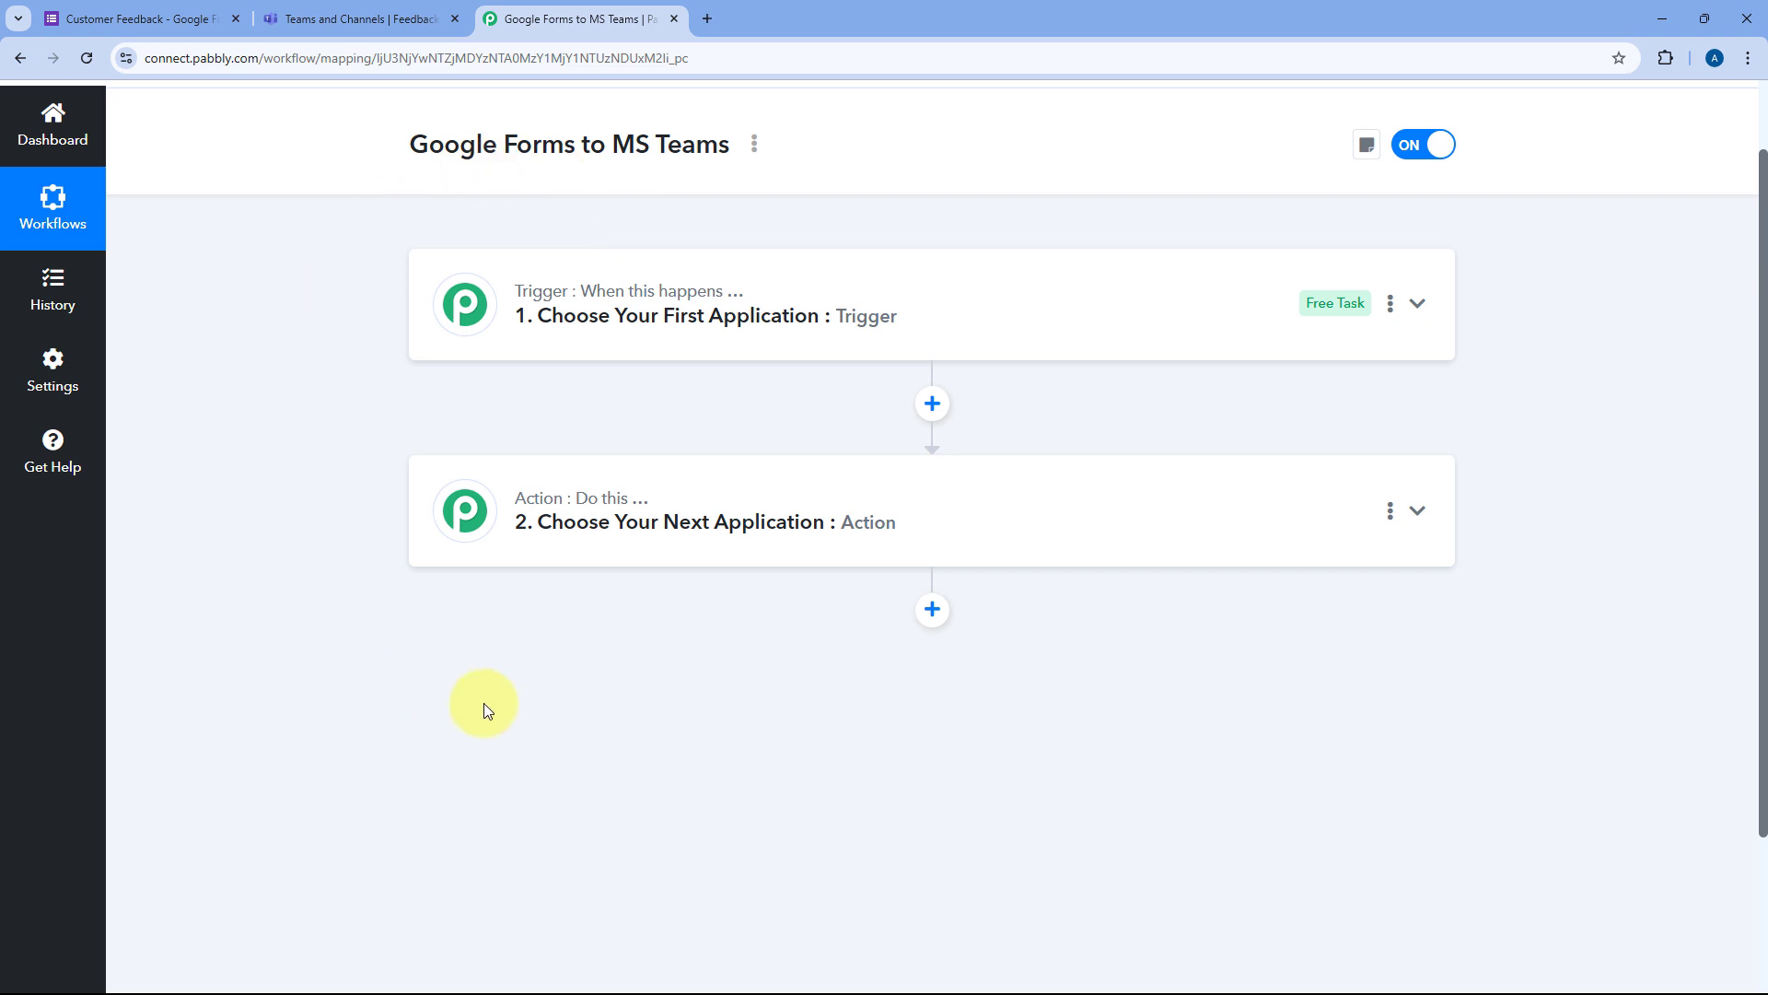
mouse_move(618, 304)
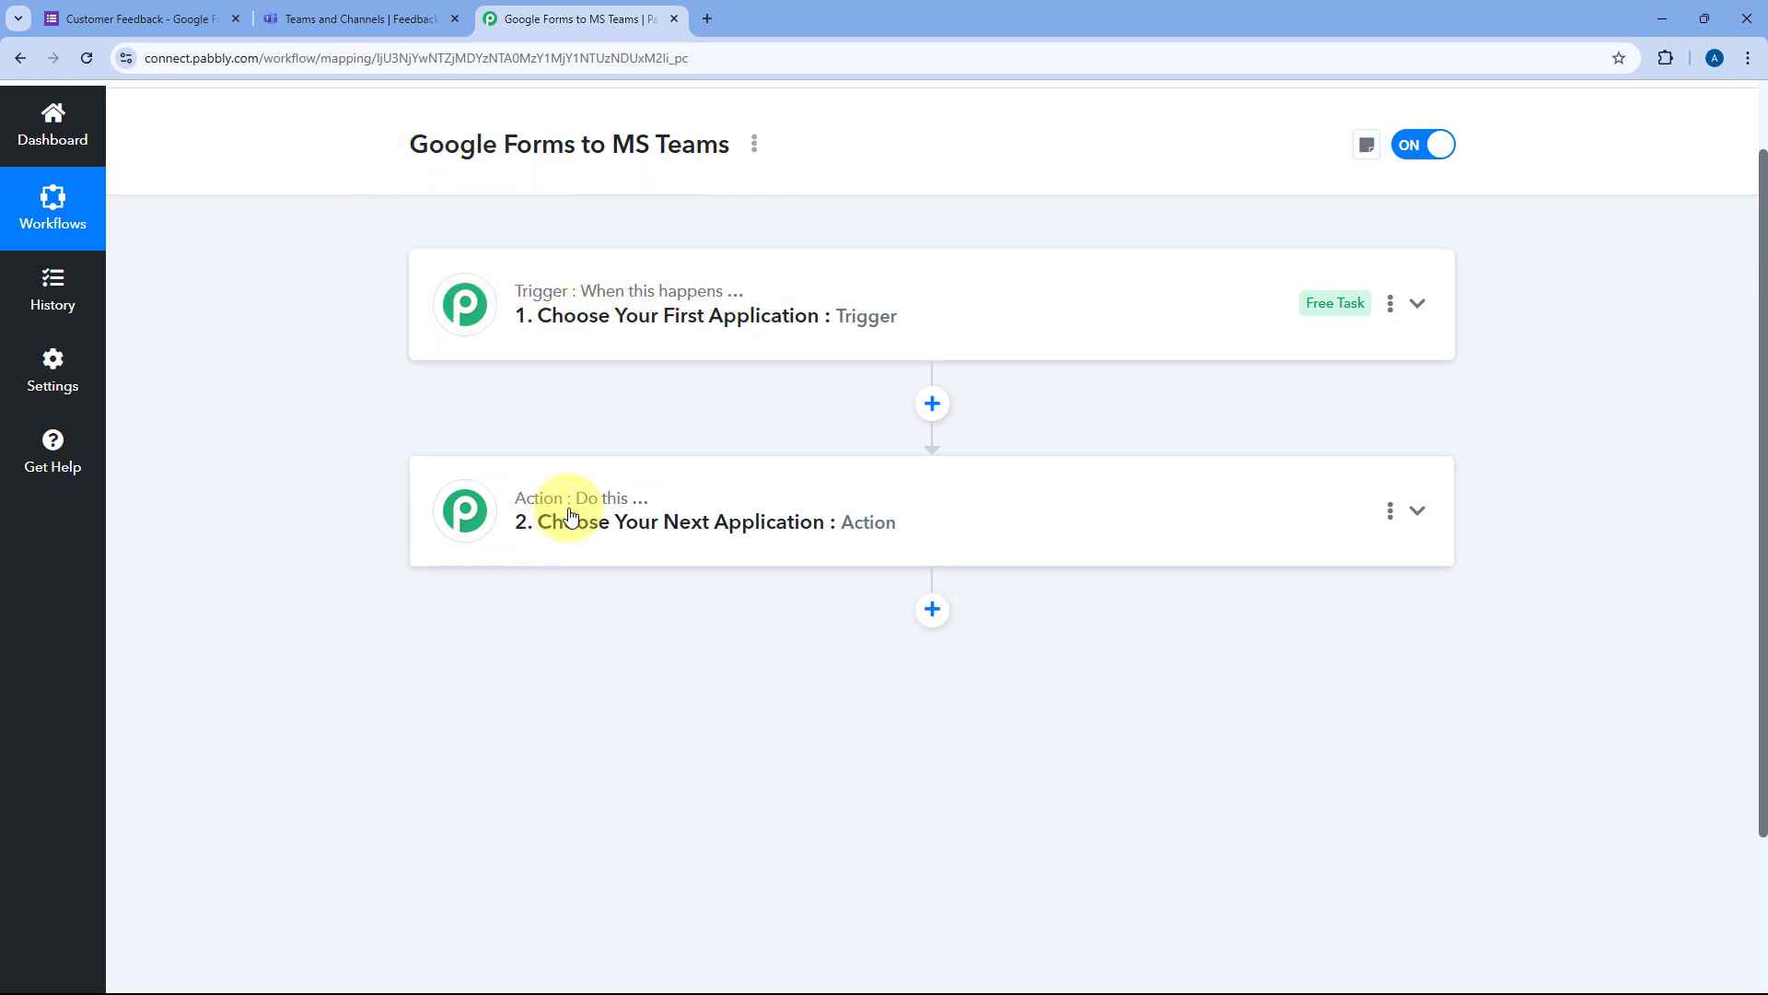
click(912, 313)
scroll(319, 397, up, 1)
scroll(319, 394, down, 3)
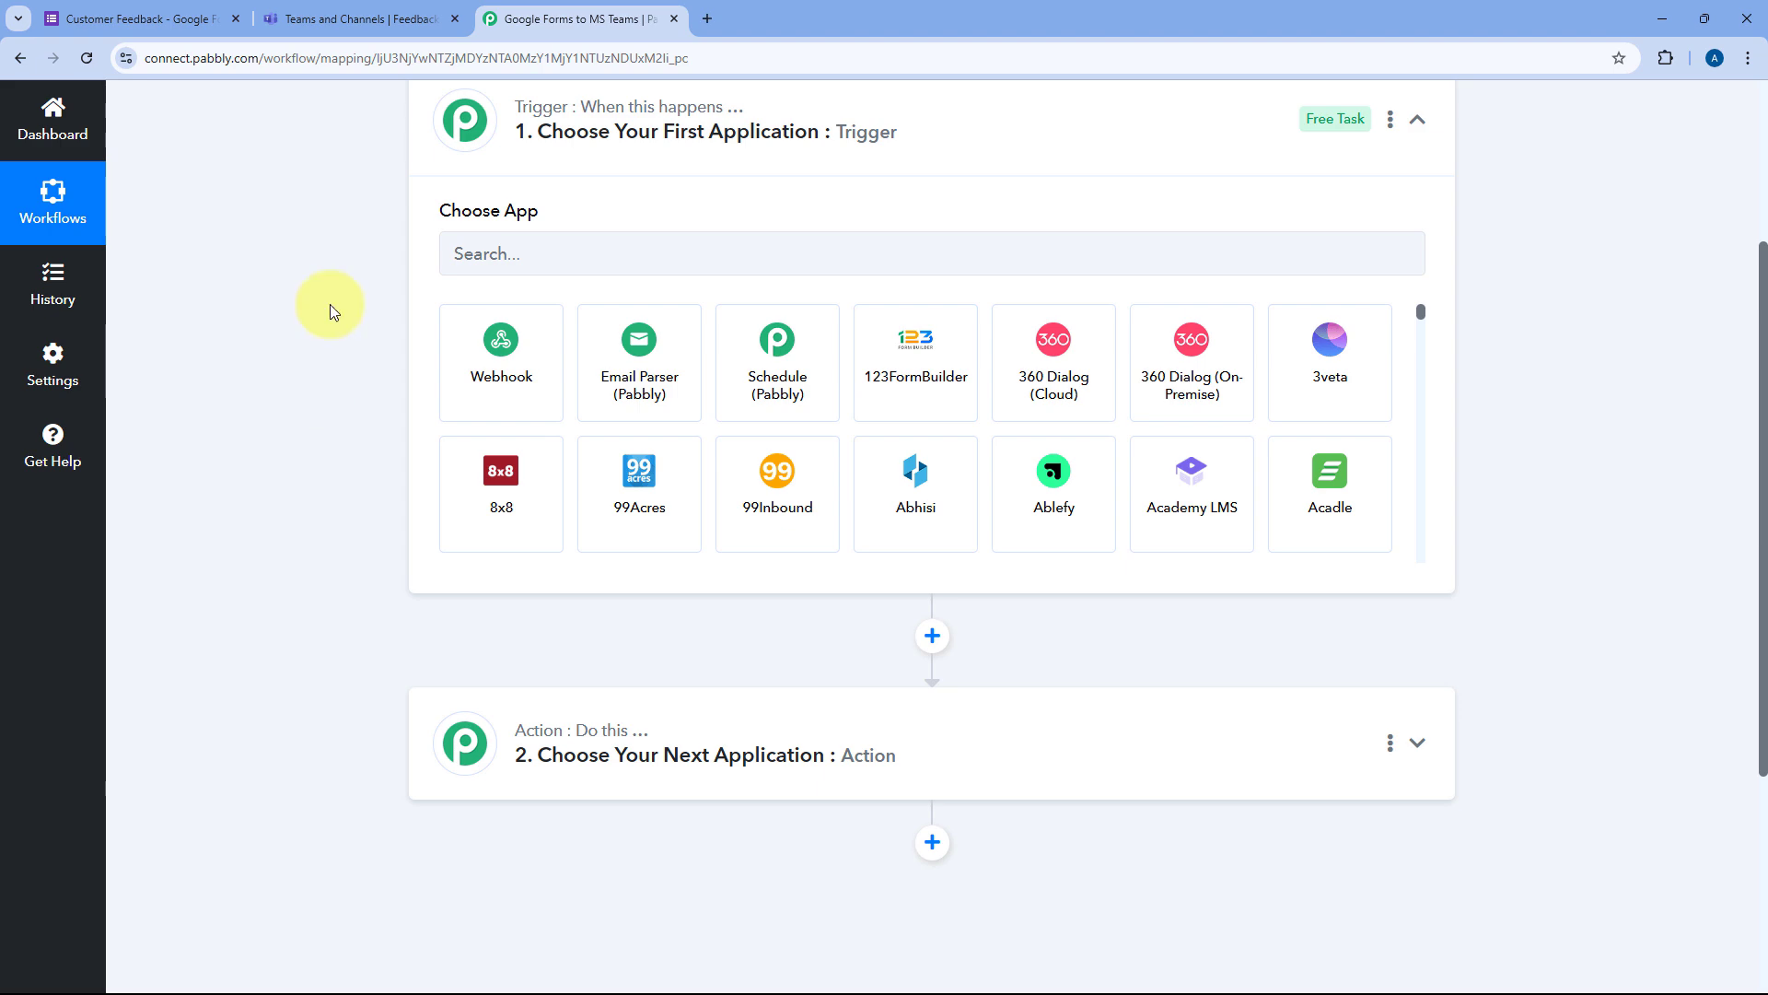
click(175, 18)
click(544, 18)
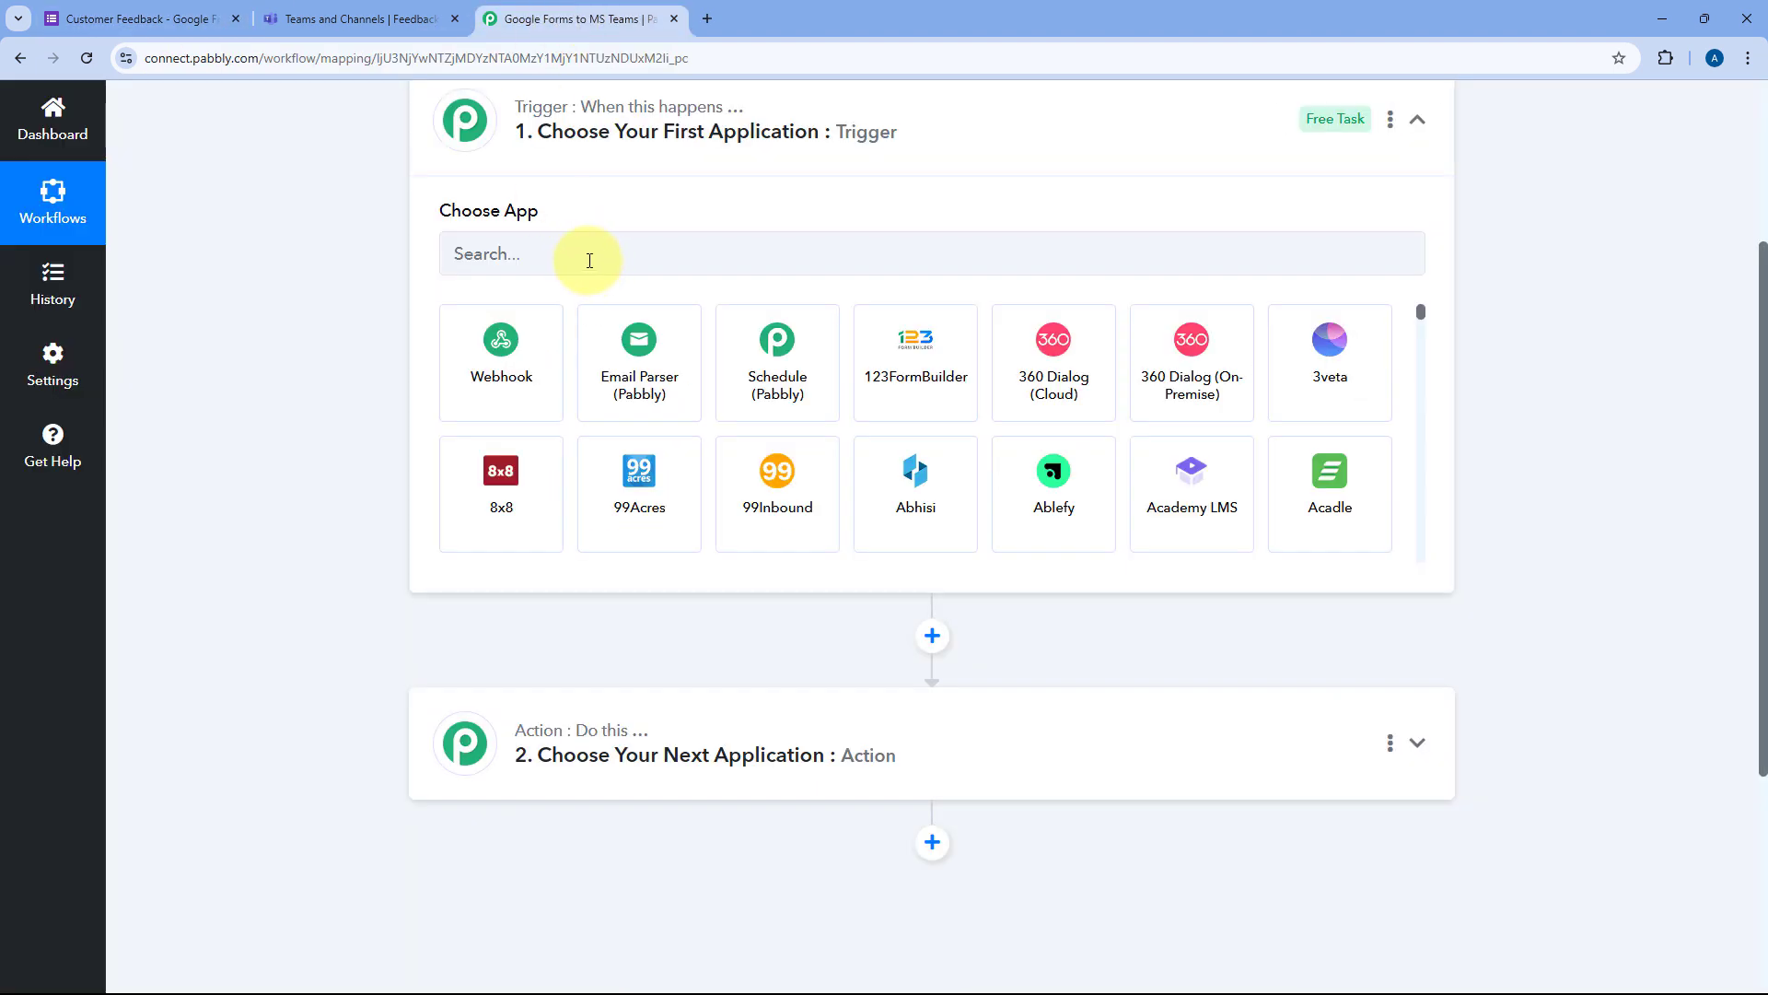
Step: Review the Customer Feedback form up to its title card, then return to the workflow
click(177, 18)
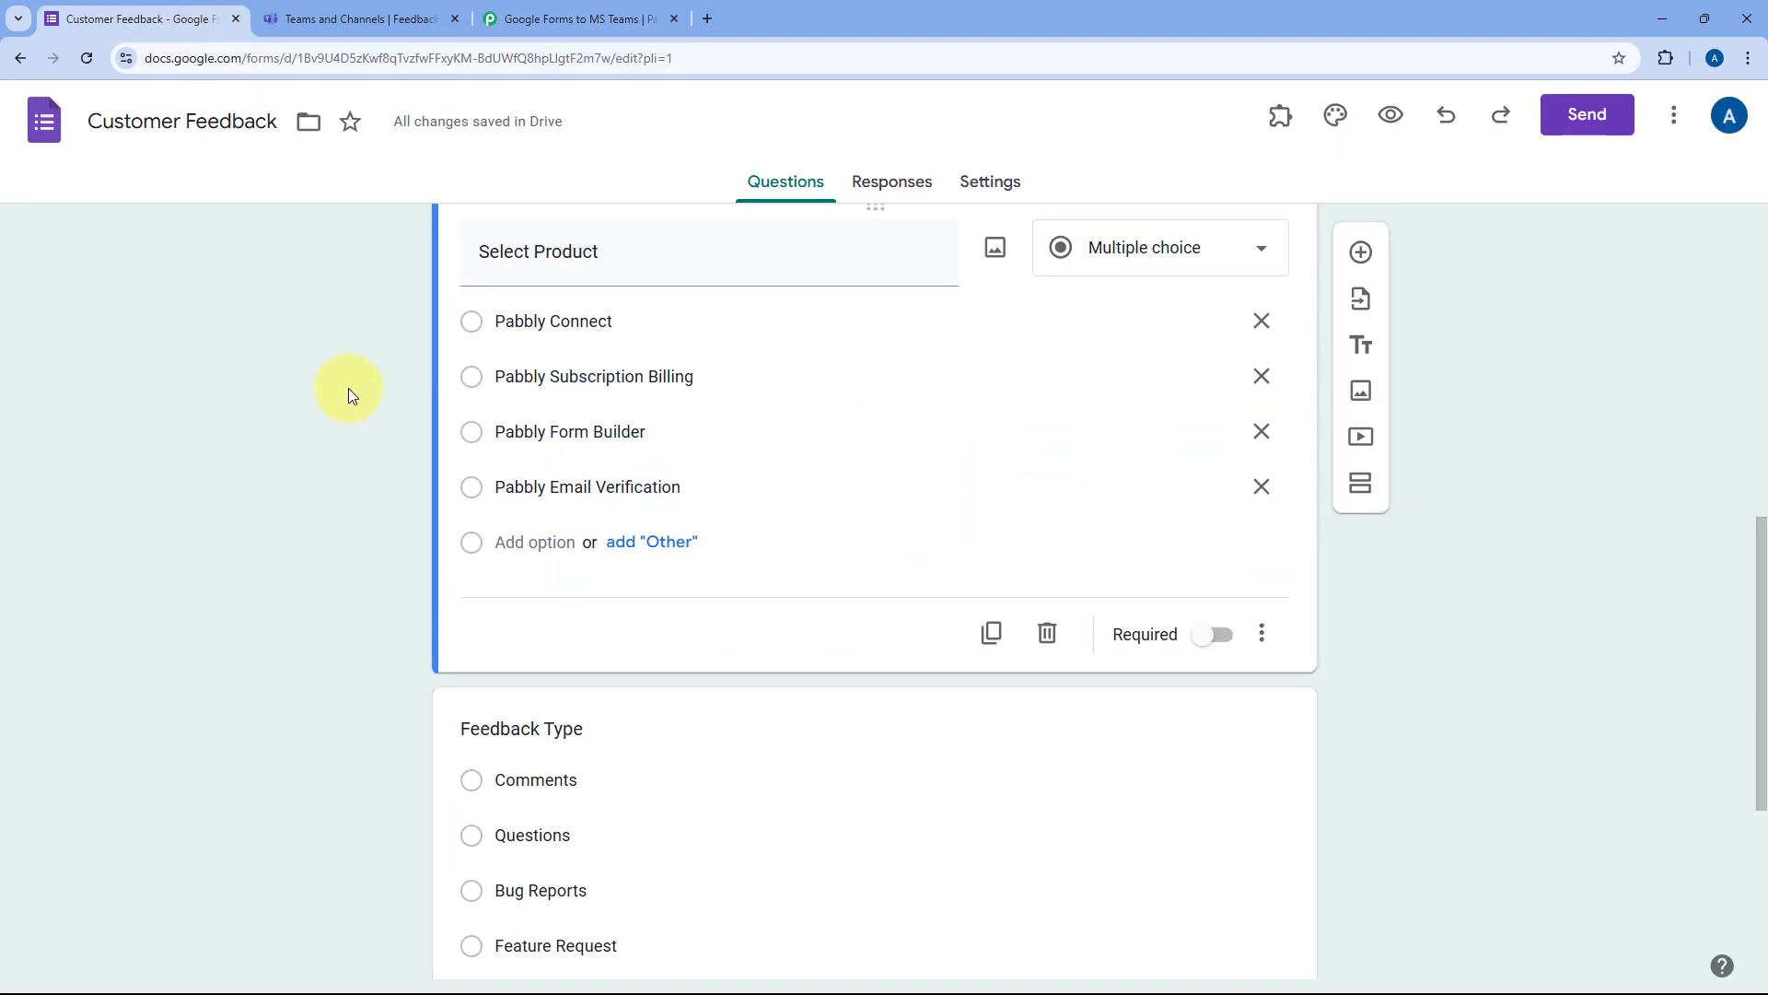
scroll(348, 389, up, 5)
scroll(340, 417, up, 3)
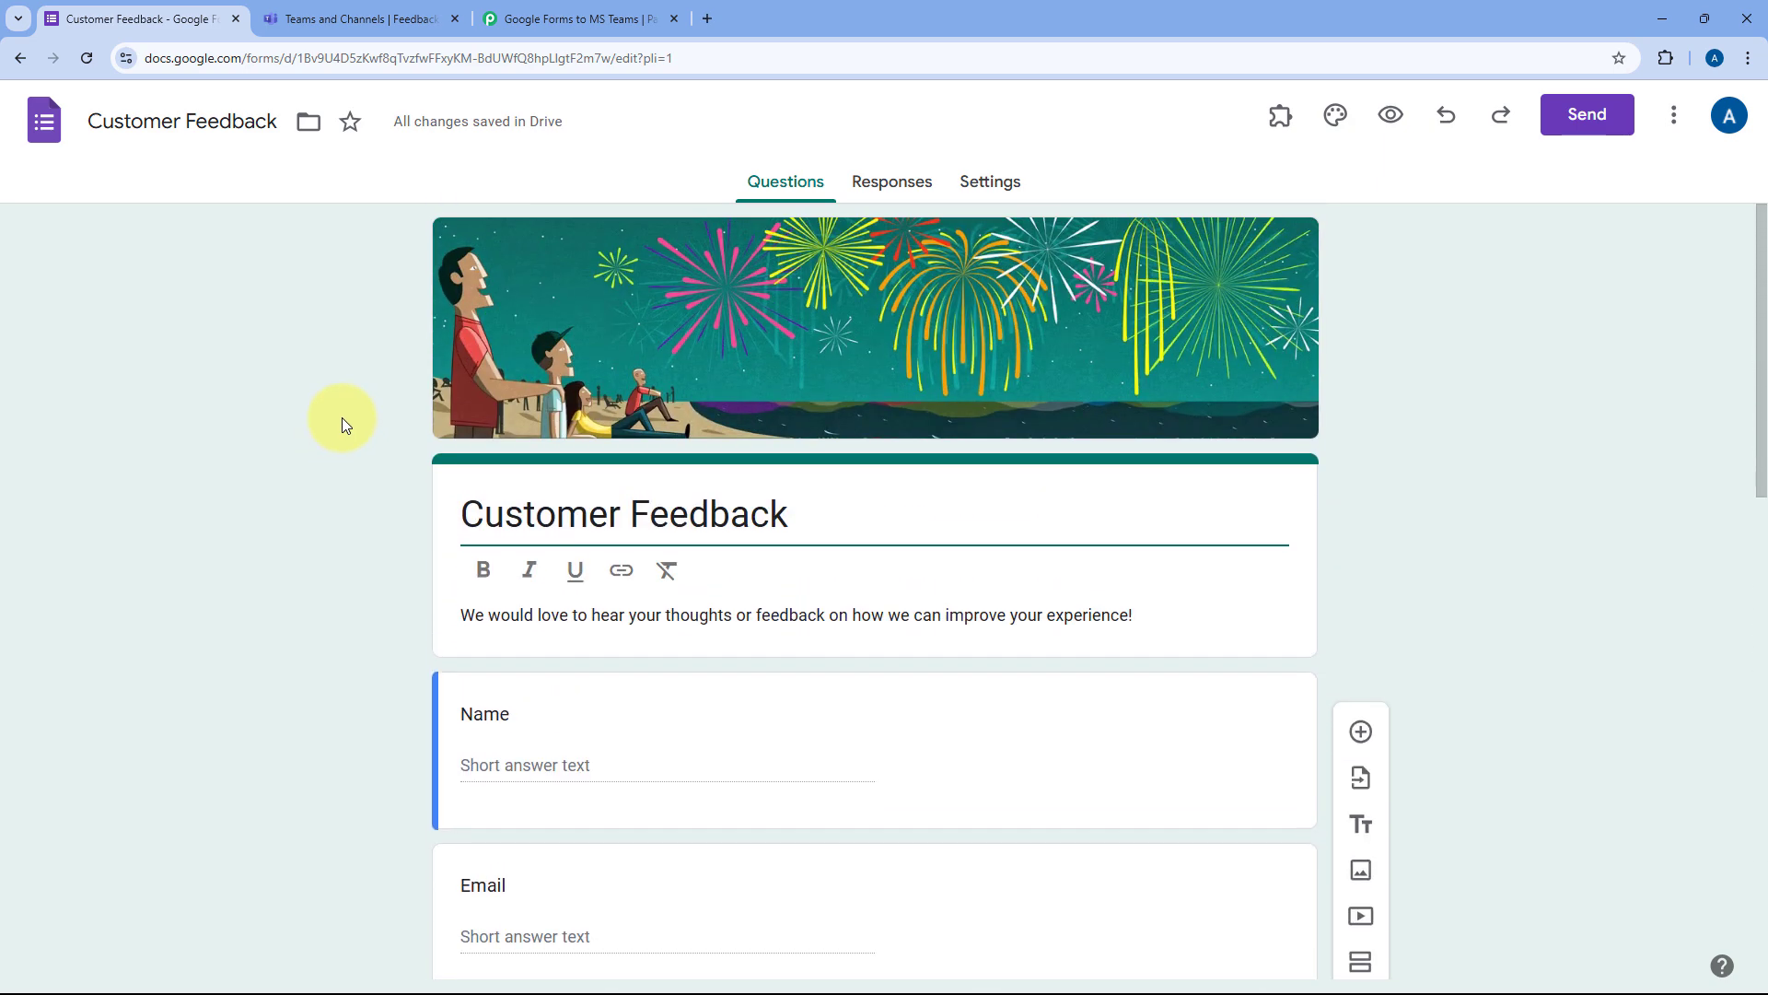
click(553, 18)
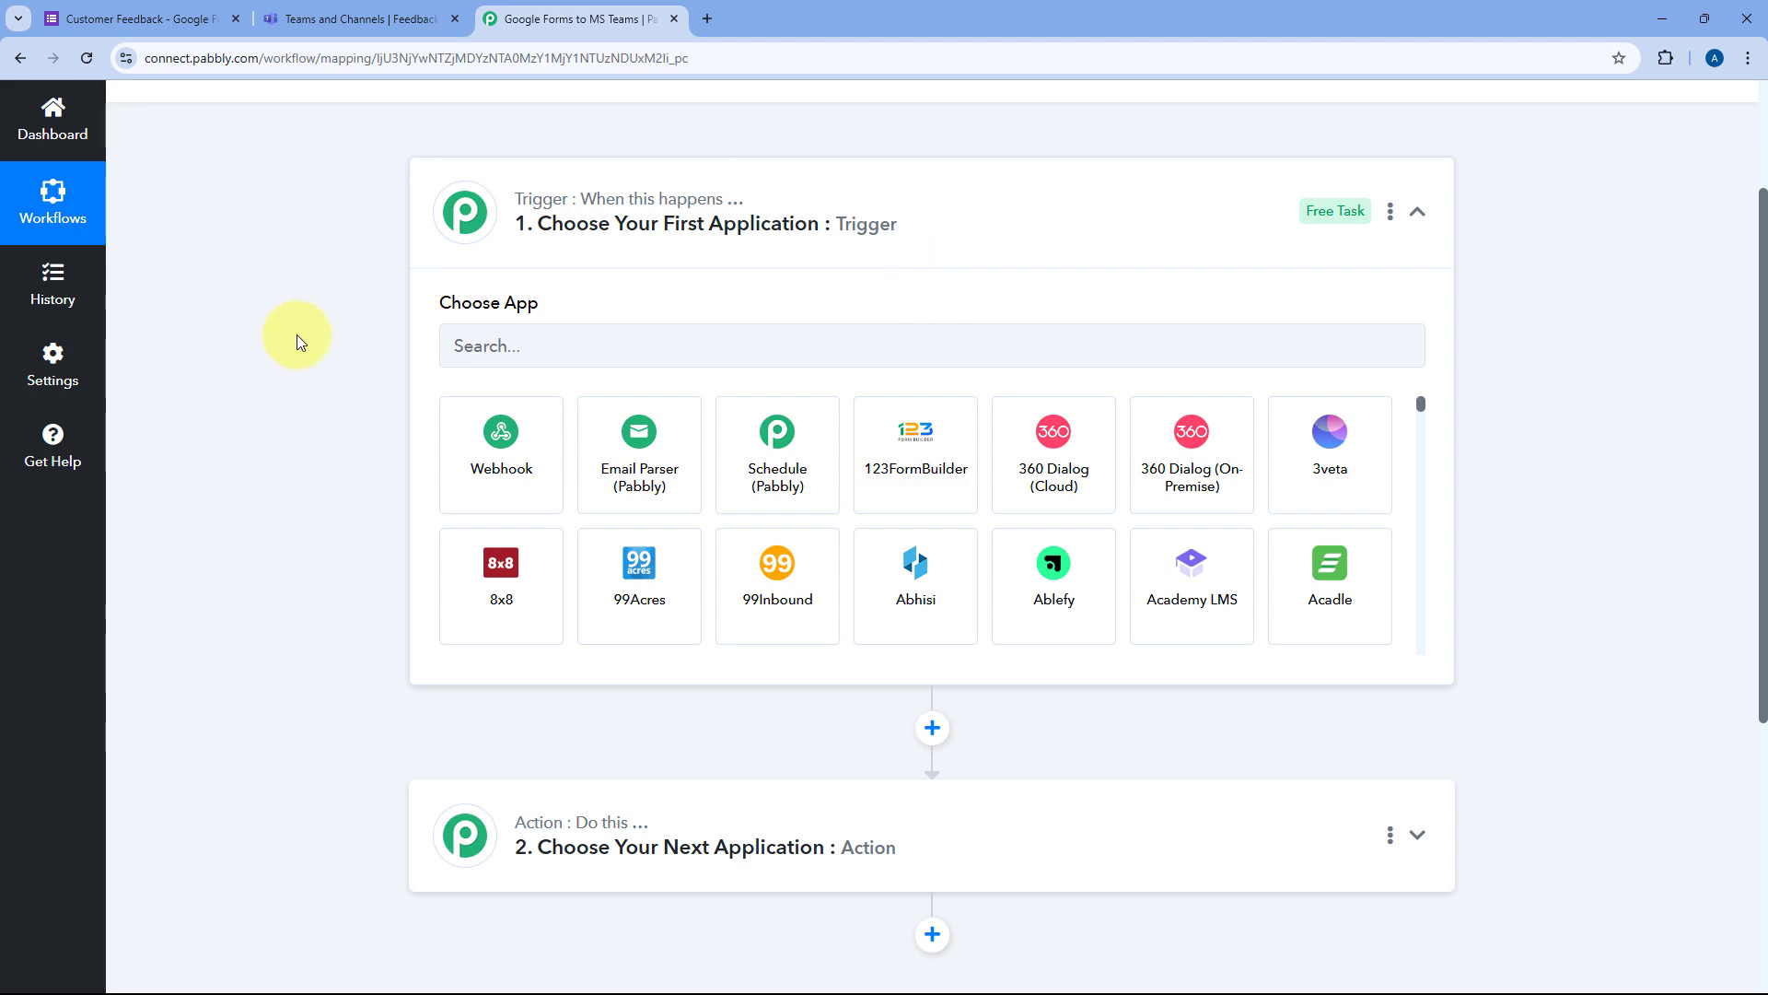
Step: Check the Teams 'Feedback from Customers' channel, then come back to the workflow editor
scroll(346, 274, down, 4)
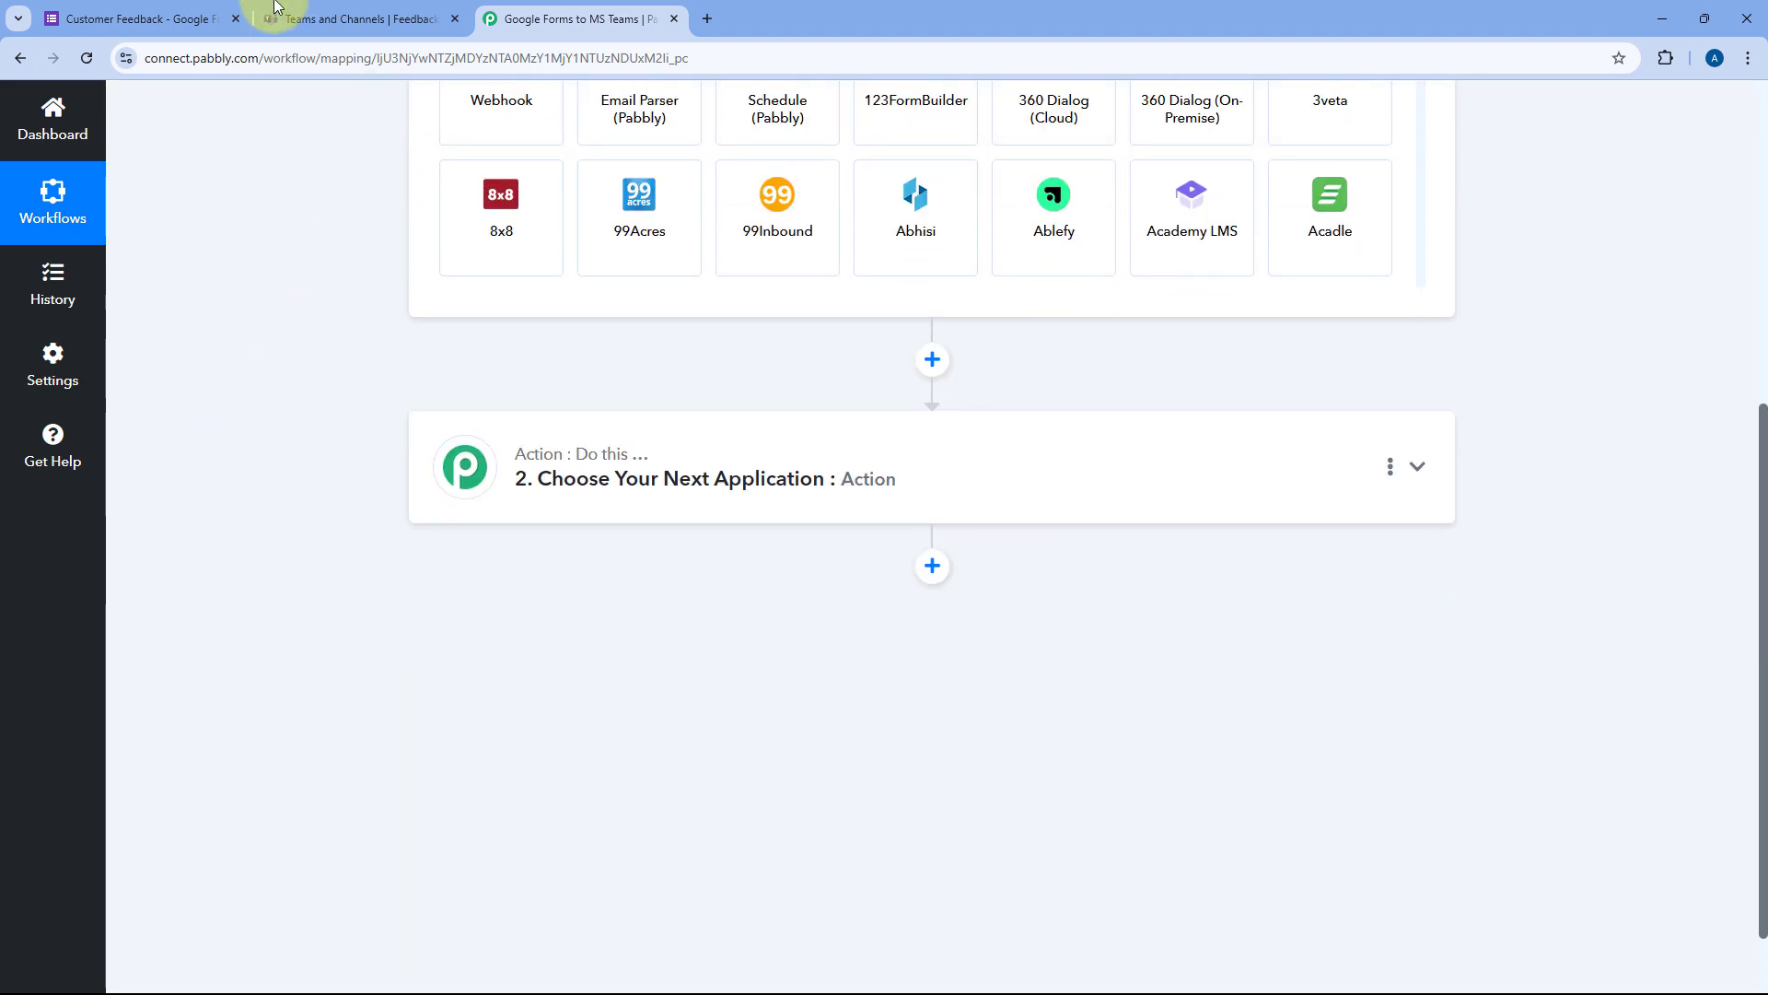
click(304, 19)
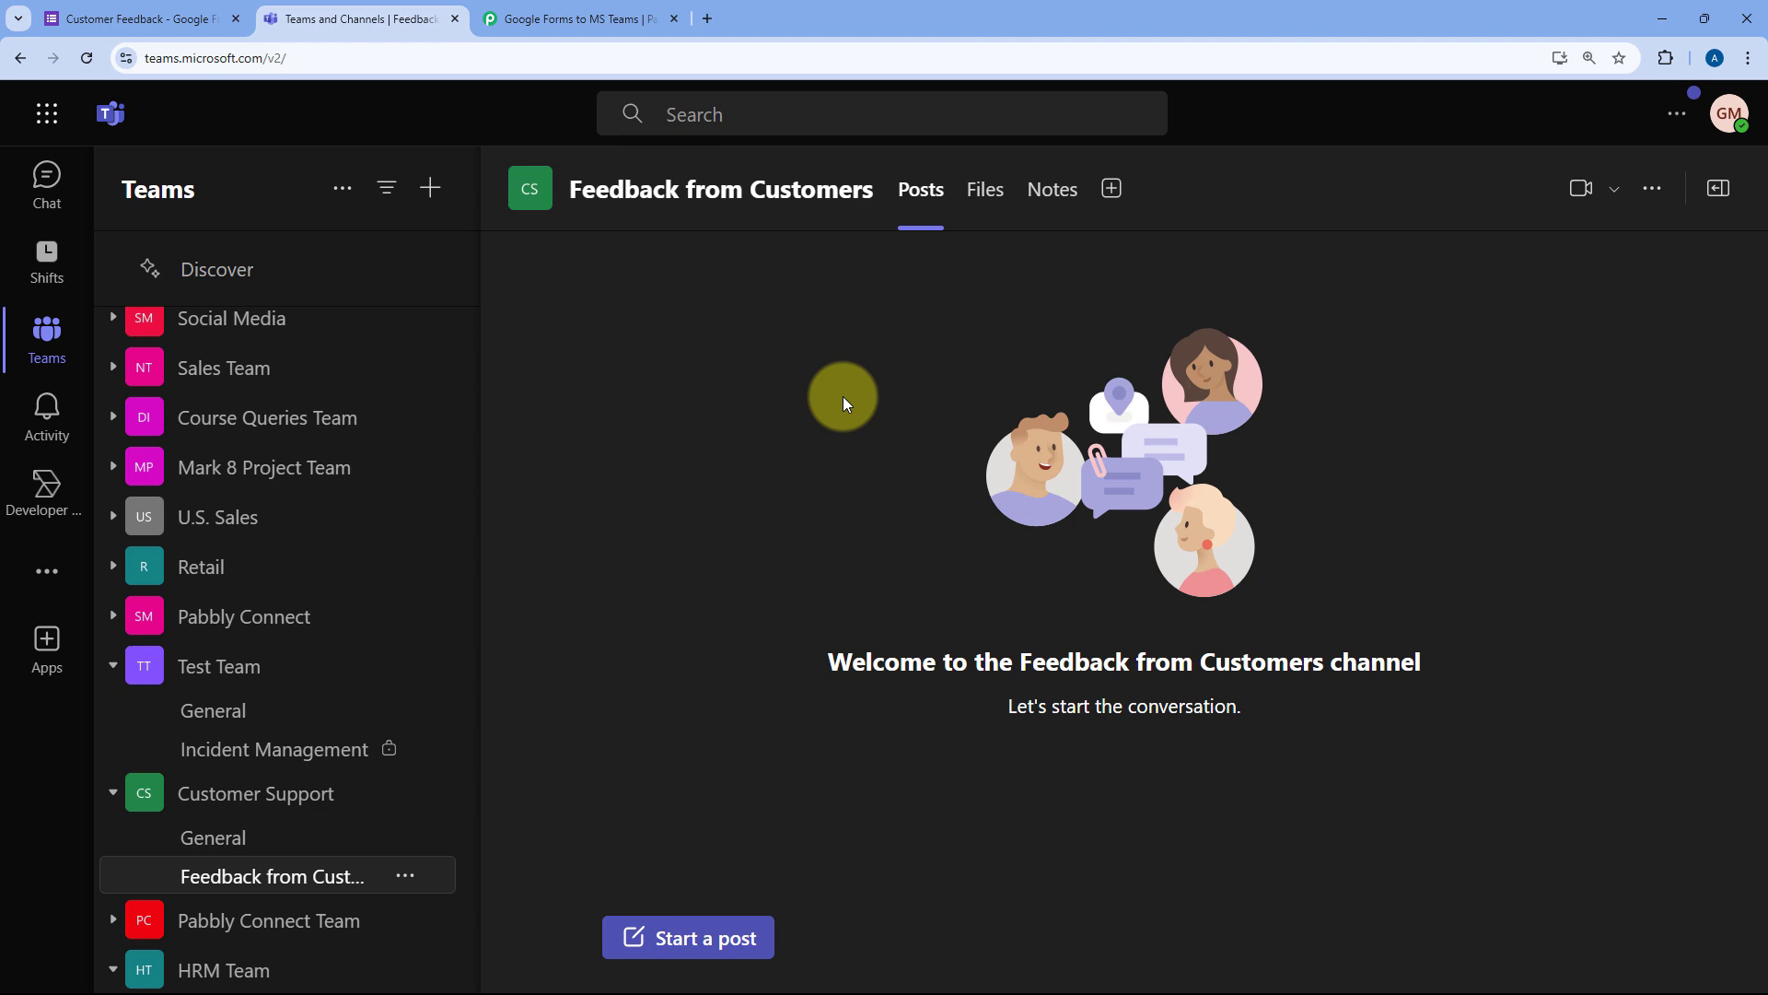
click(571, 18)
scroll(335, 366, up, 3)
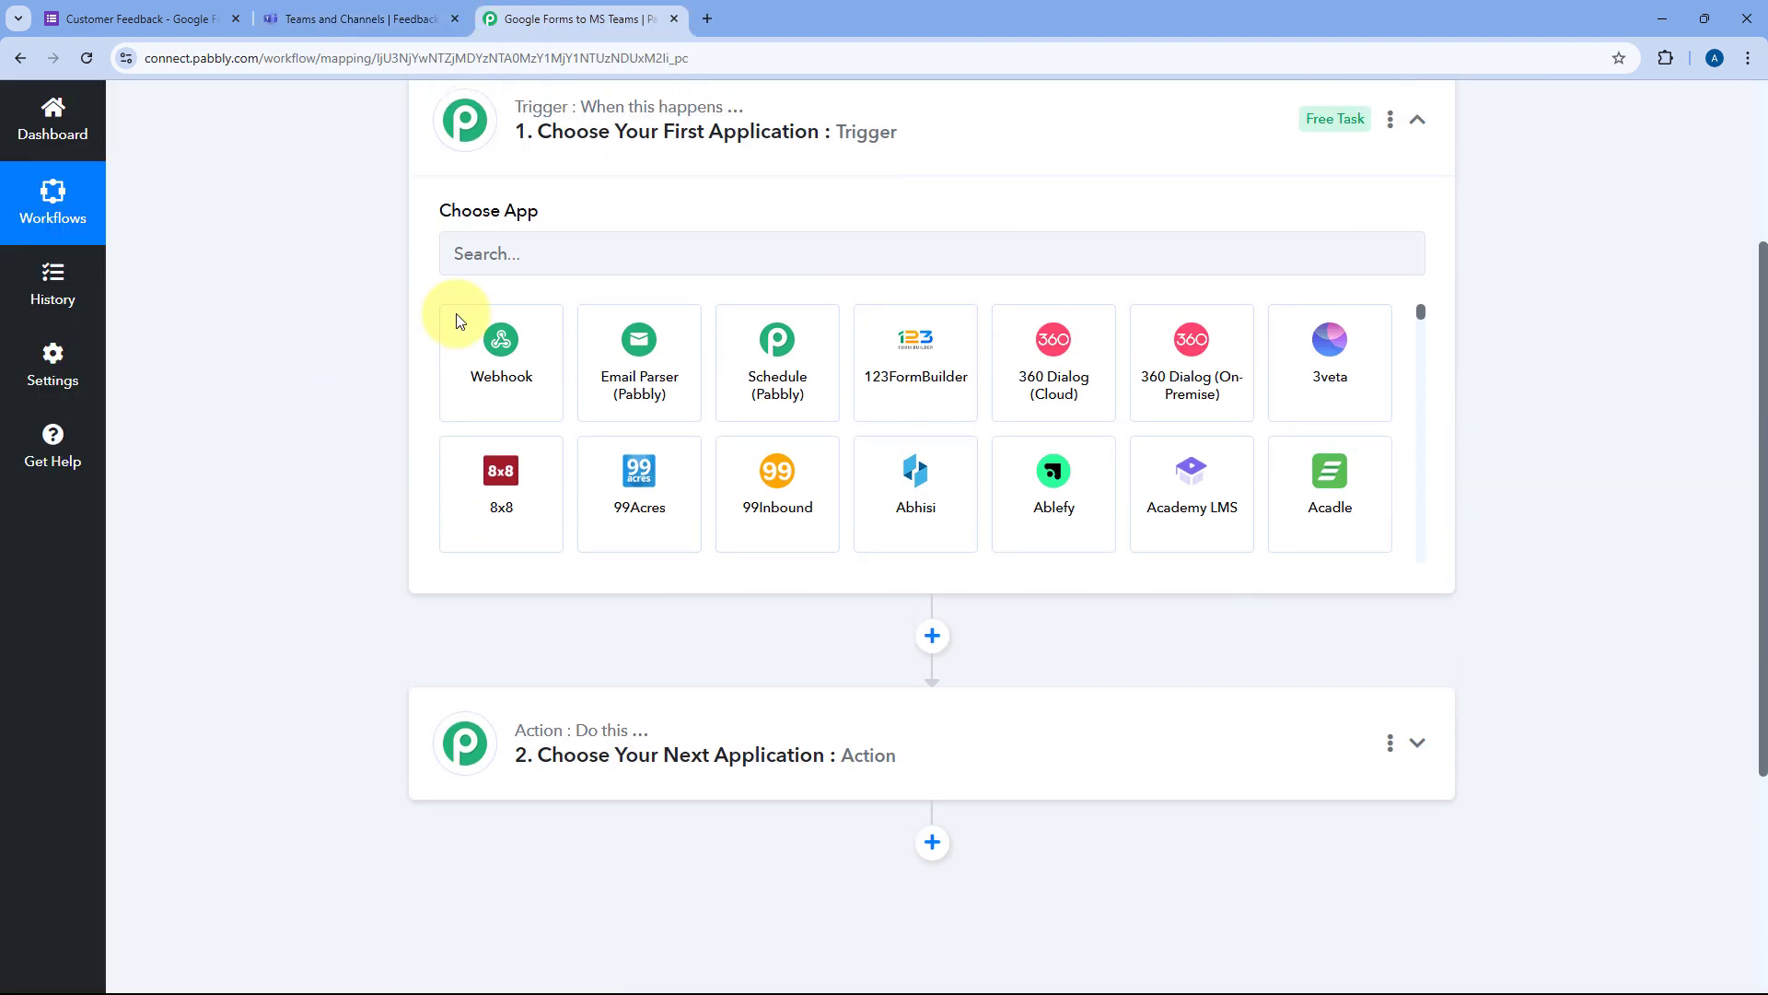
Step: Set the trigger app to Google Forms with the New Response Received event
click(542, 255)
text(Google F)
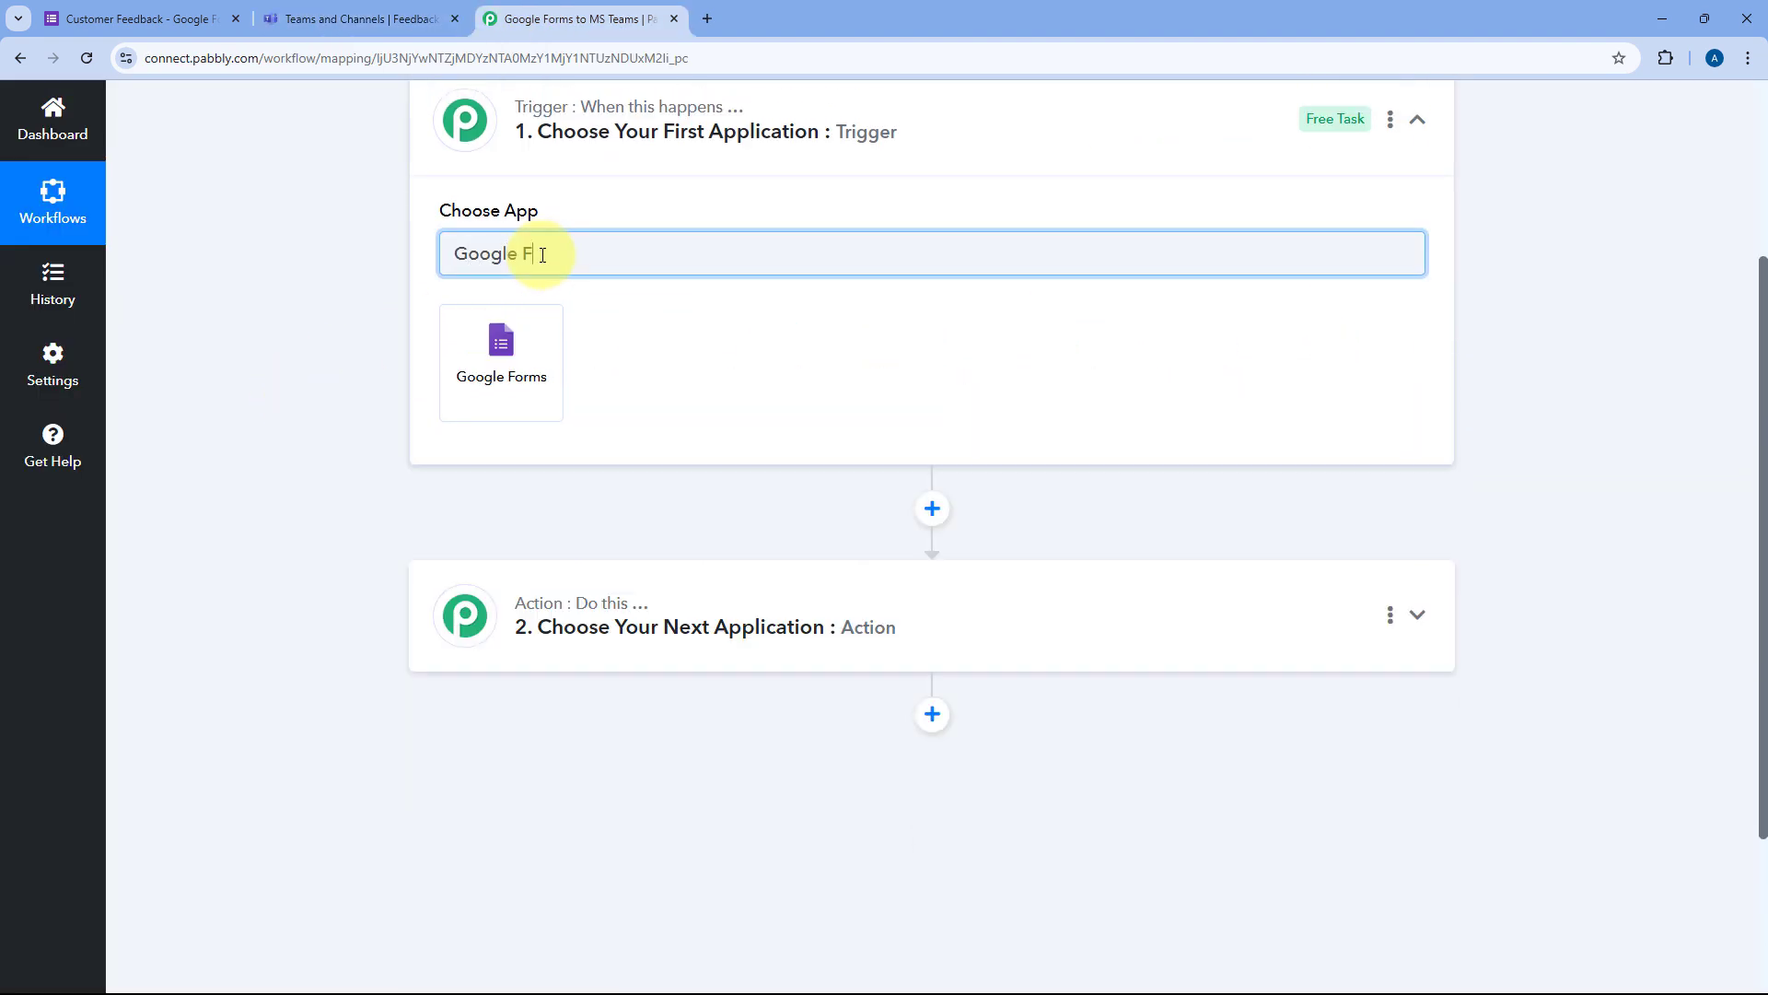
text(orms)
click(543, 350)
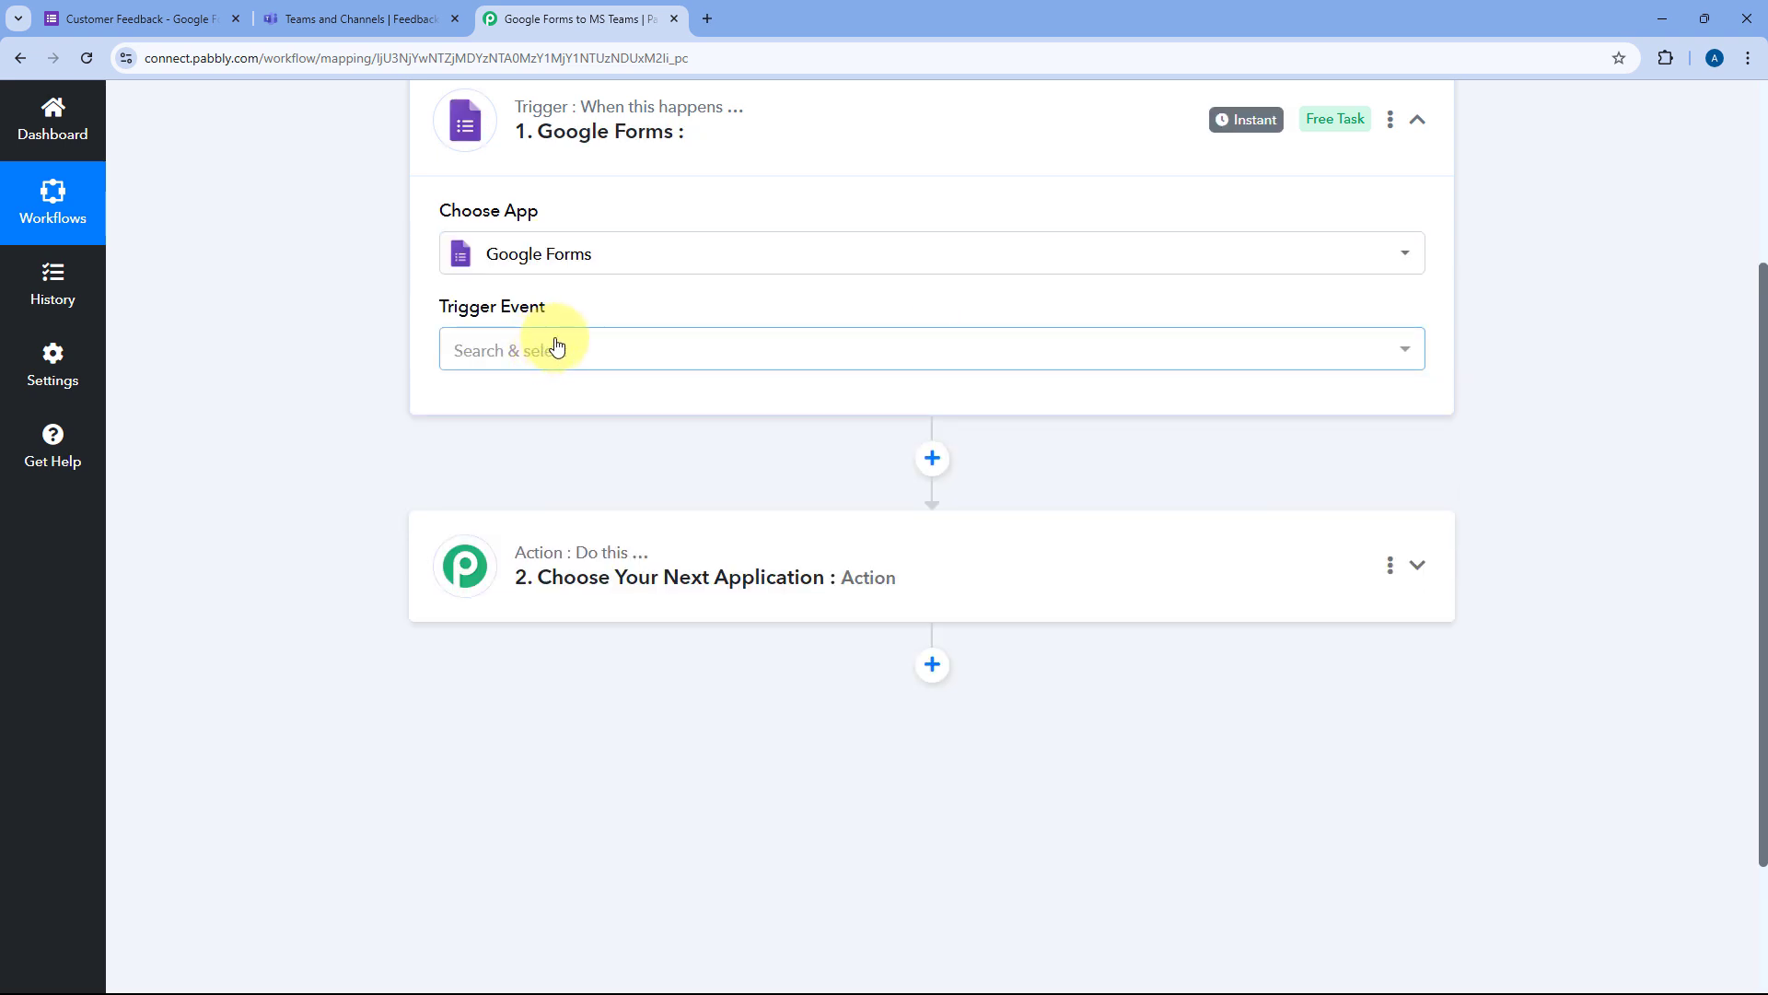
click(577, 348)
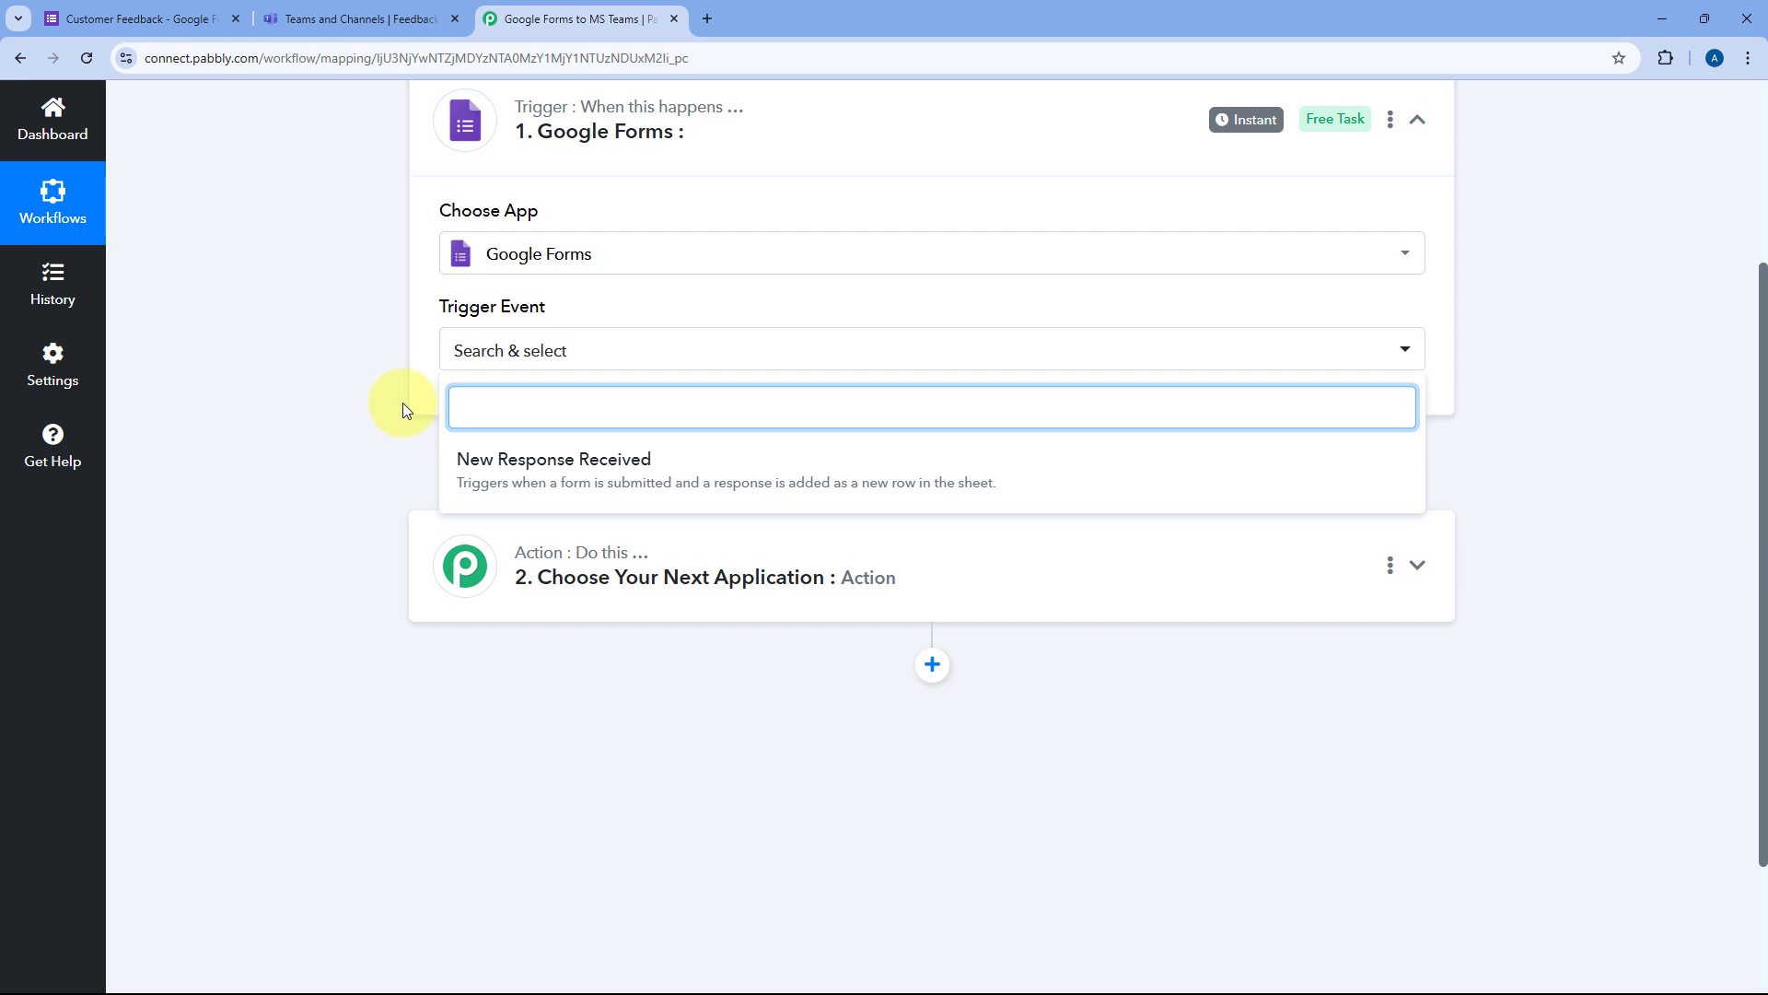
click(600, 464)
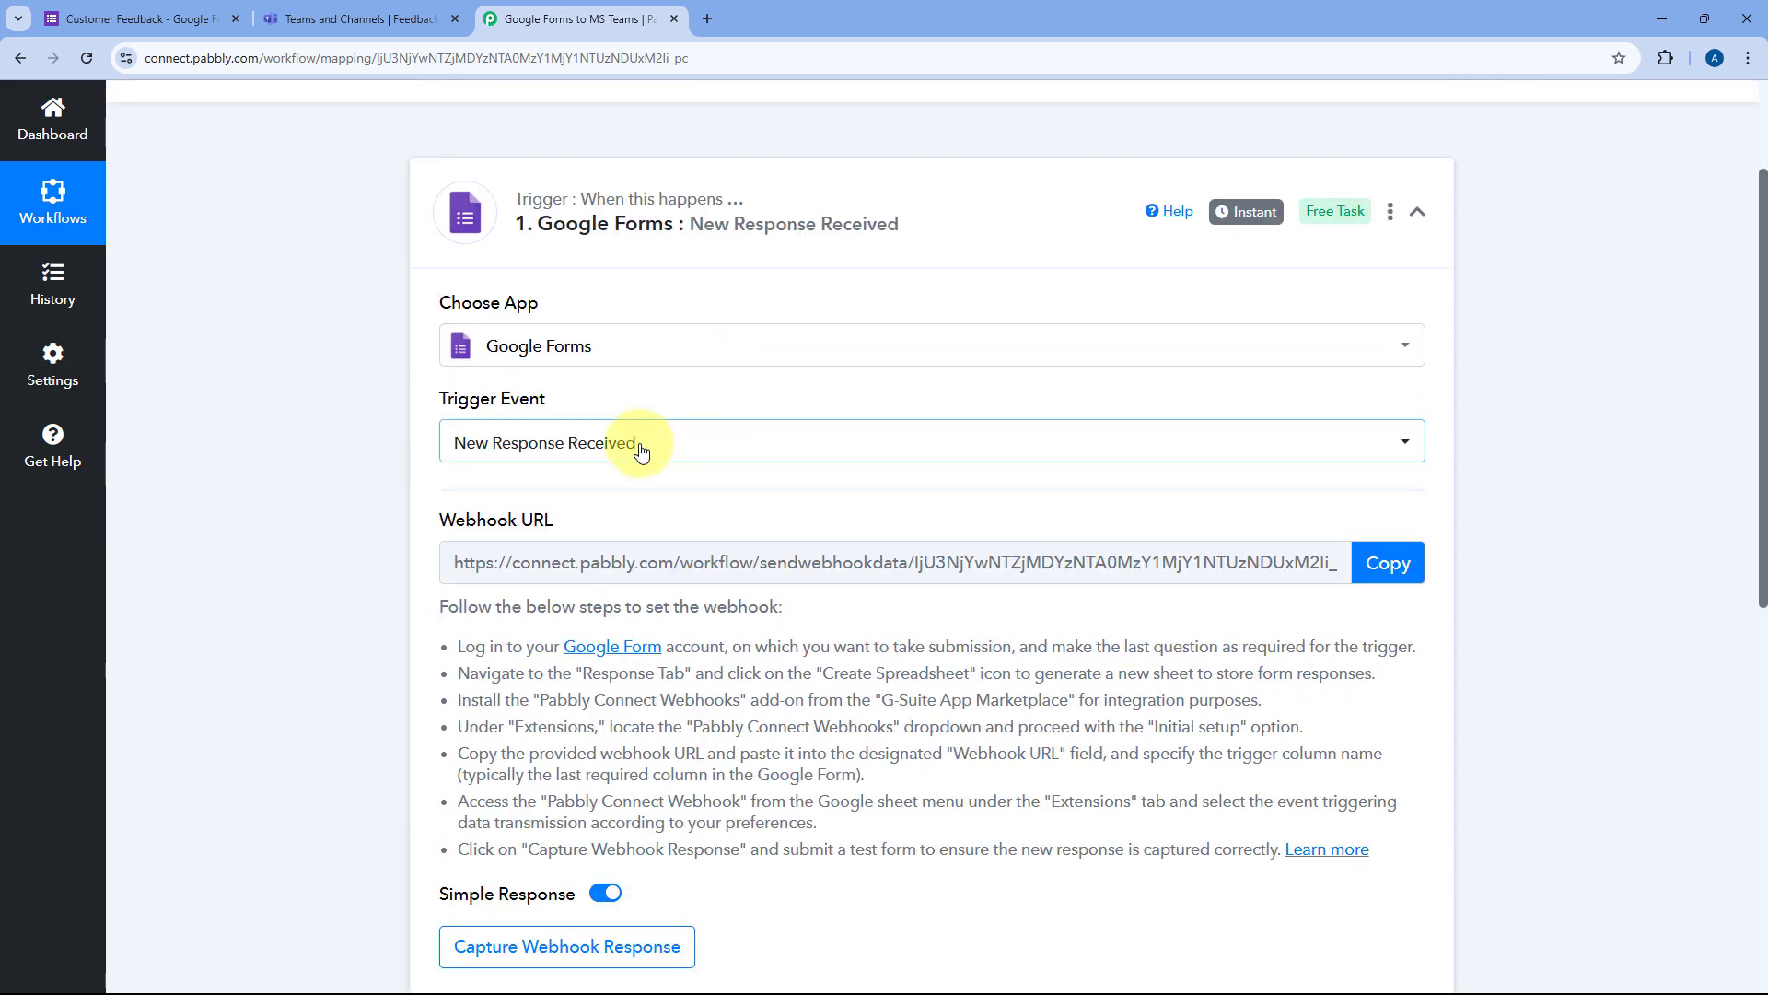
Step: Read the webhook setup instructions, copy the webhook URL, and go to the Customer Feedback form editor
scroll(737, 438, down, 1)
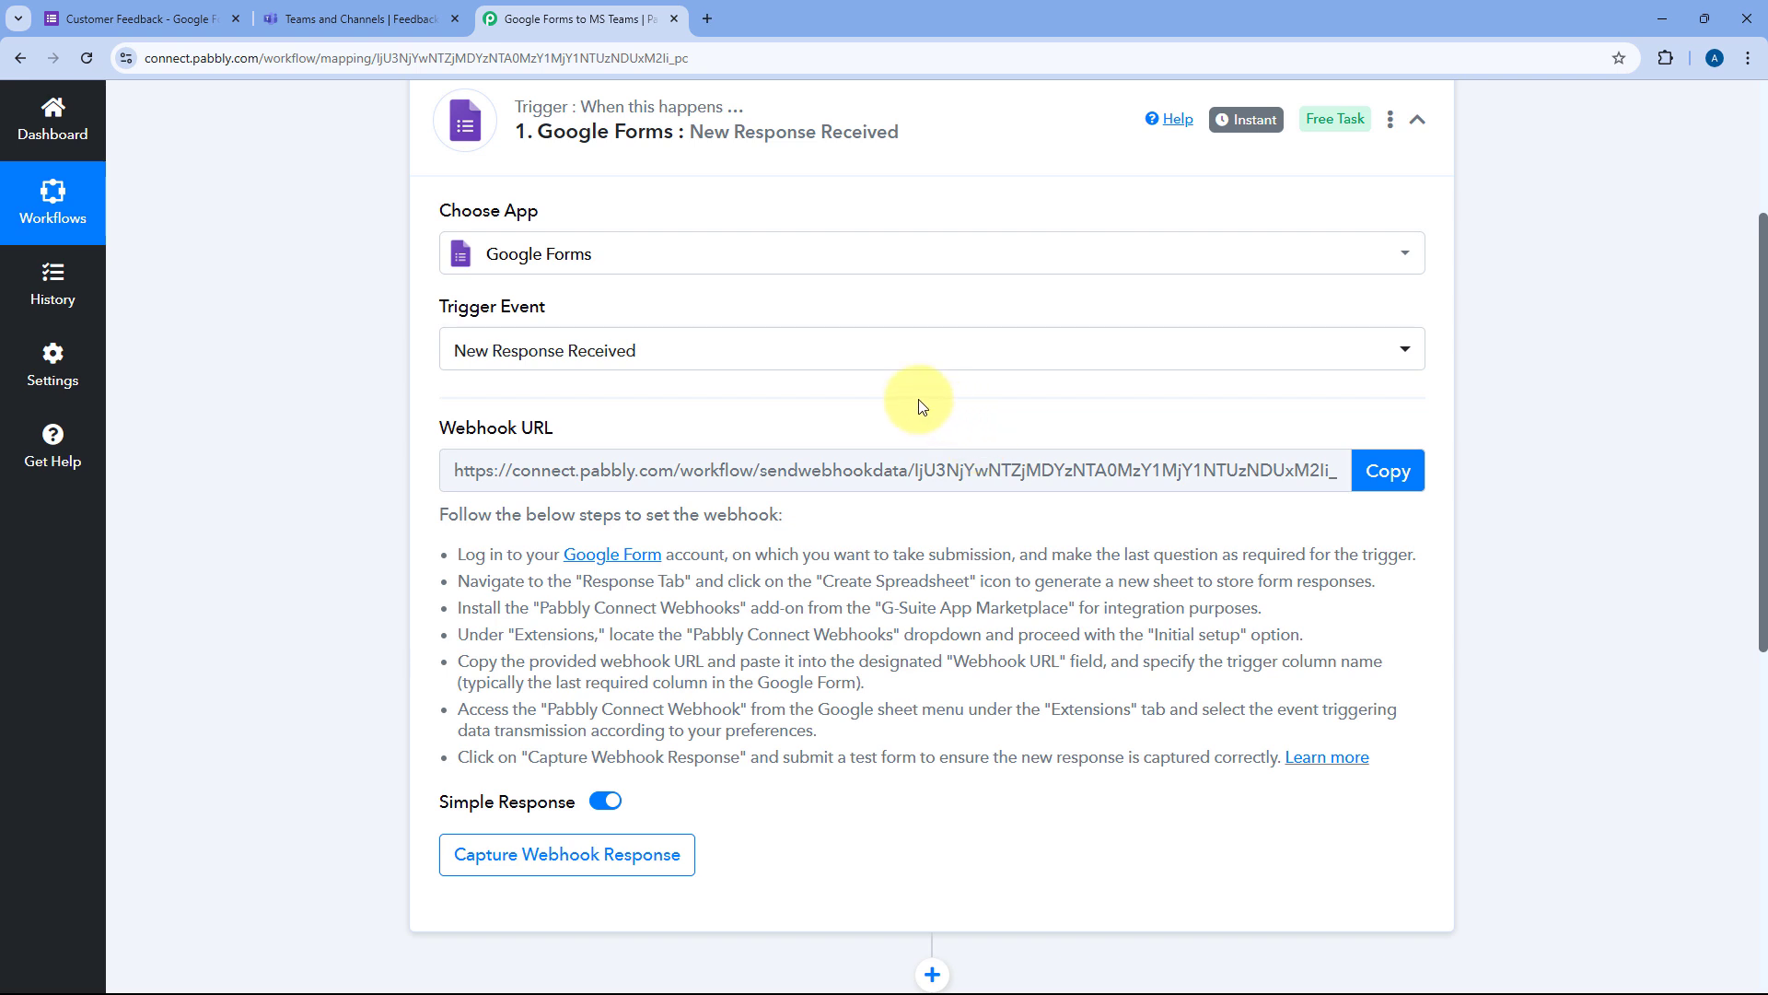
scroll(921, 405, down, 1)
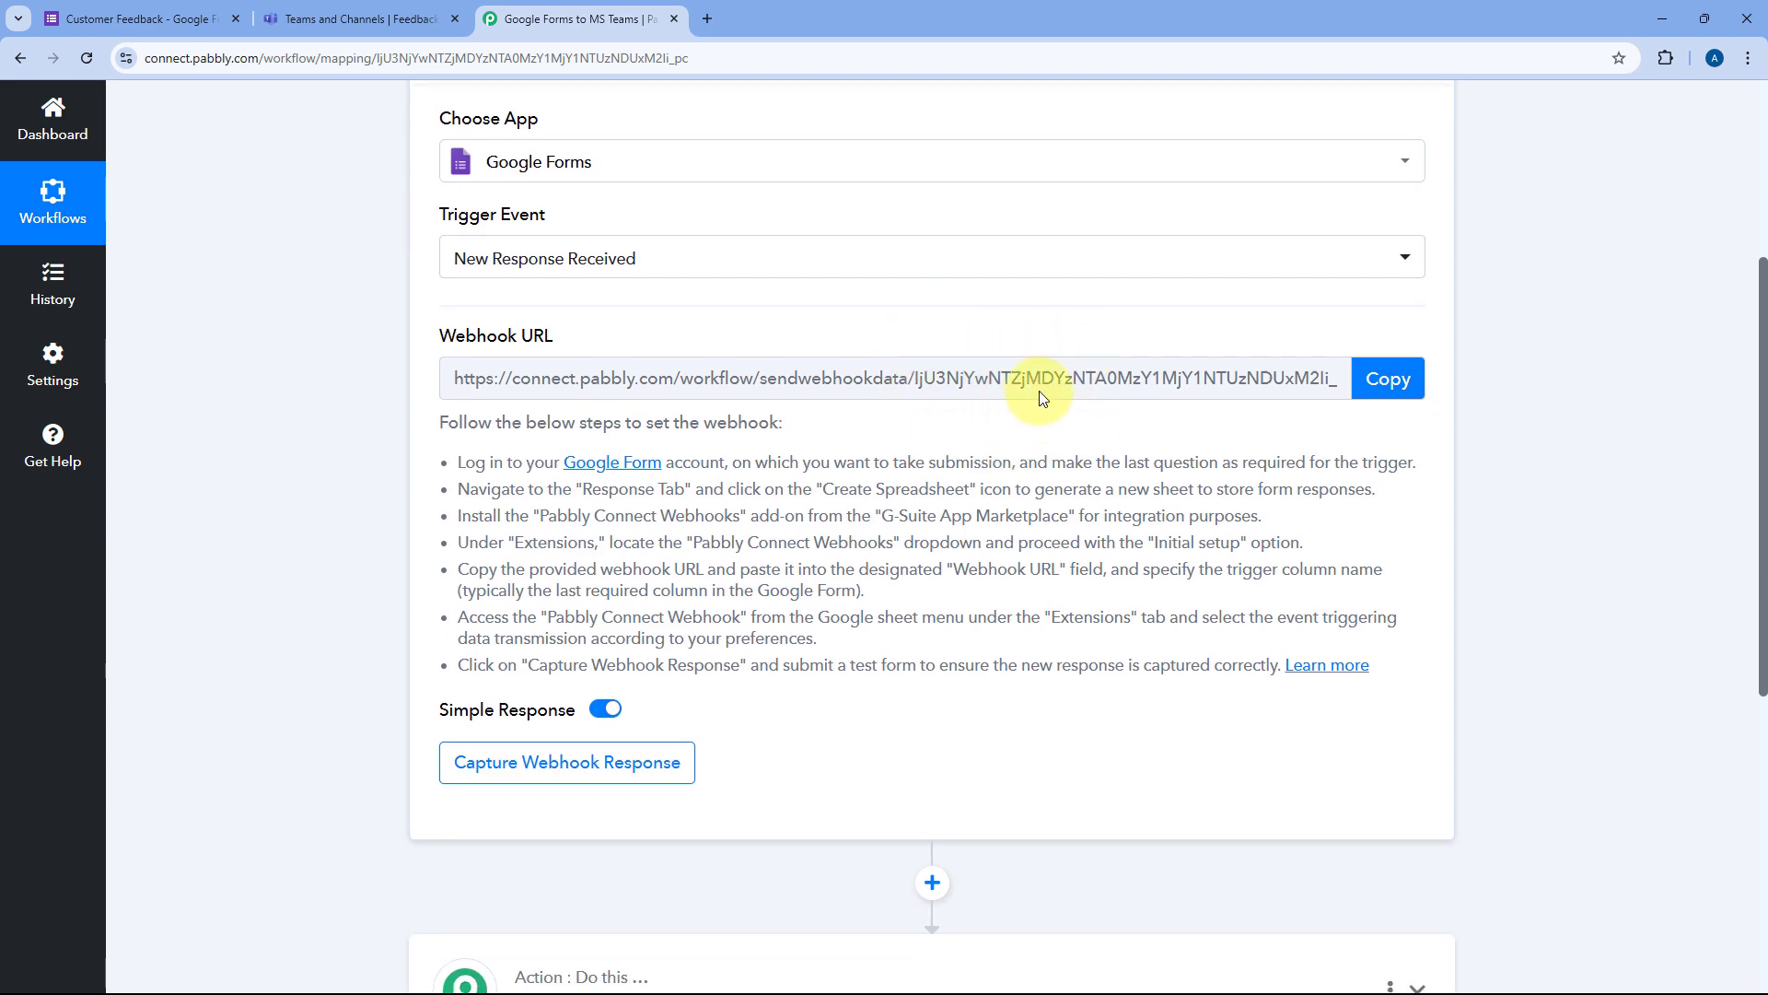
drag(434, 416, 1384, 619)
click(1363, 537)
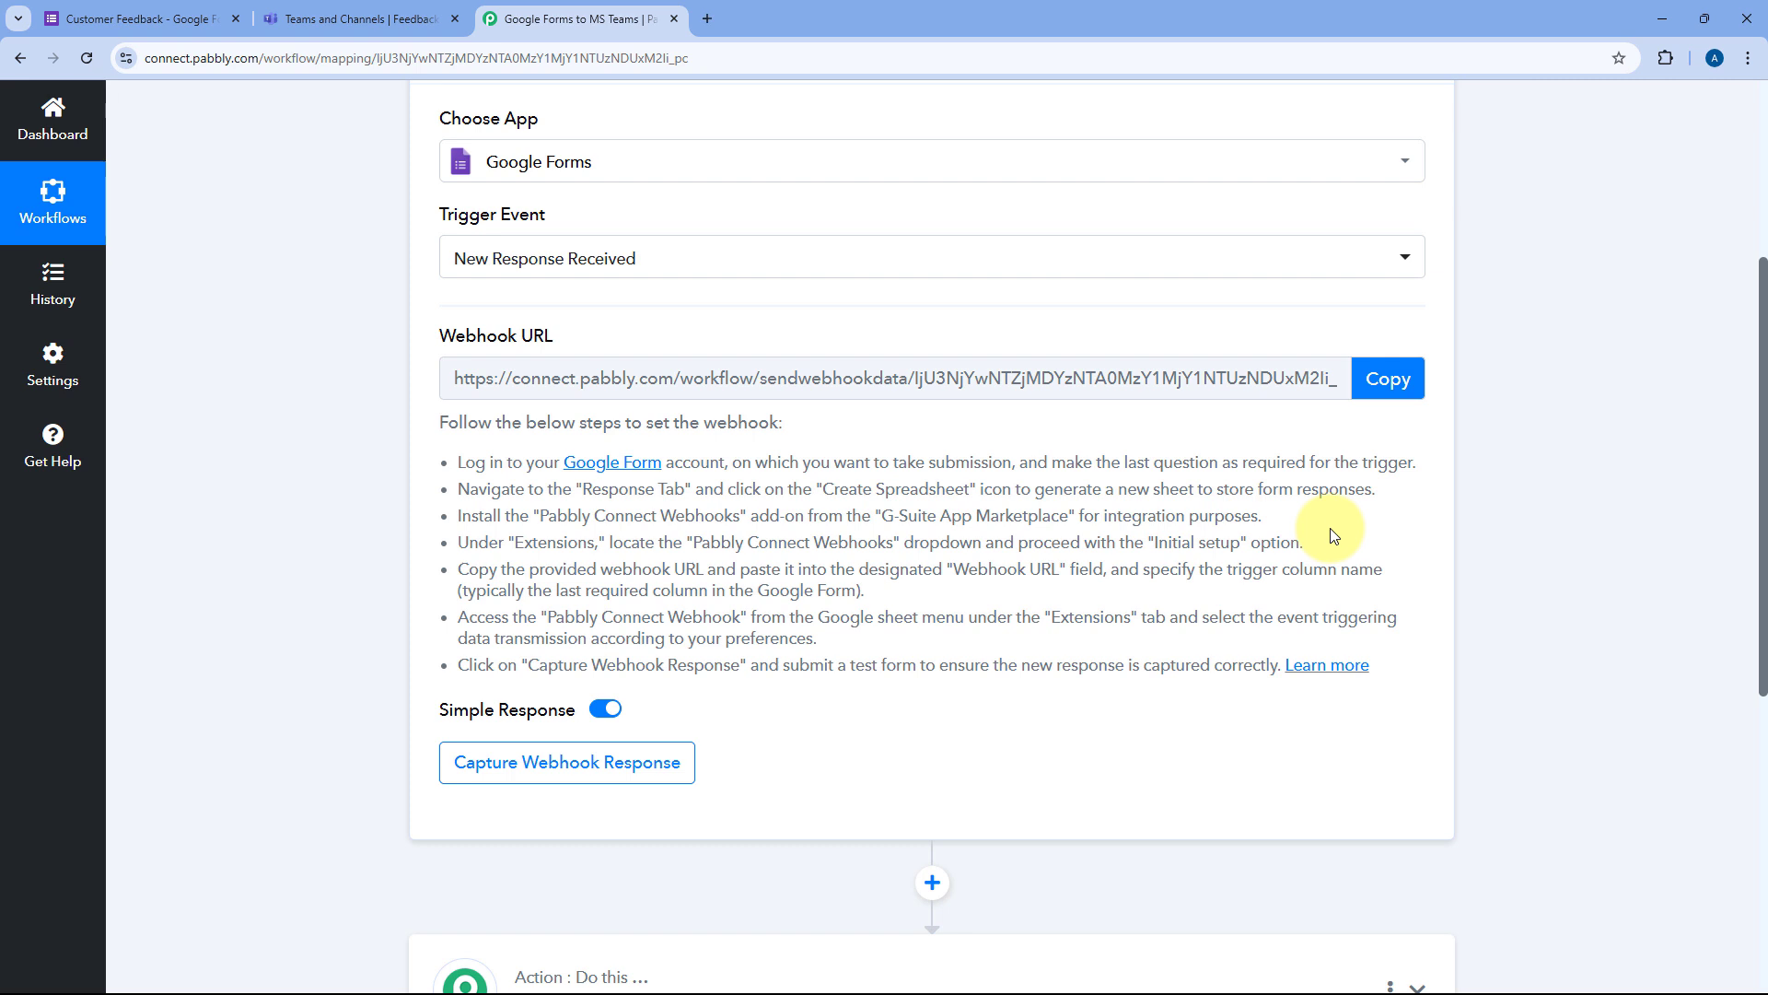
click(1391, 381)
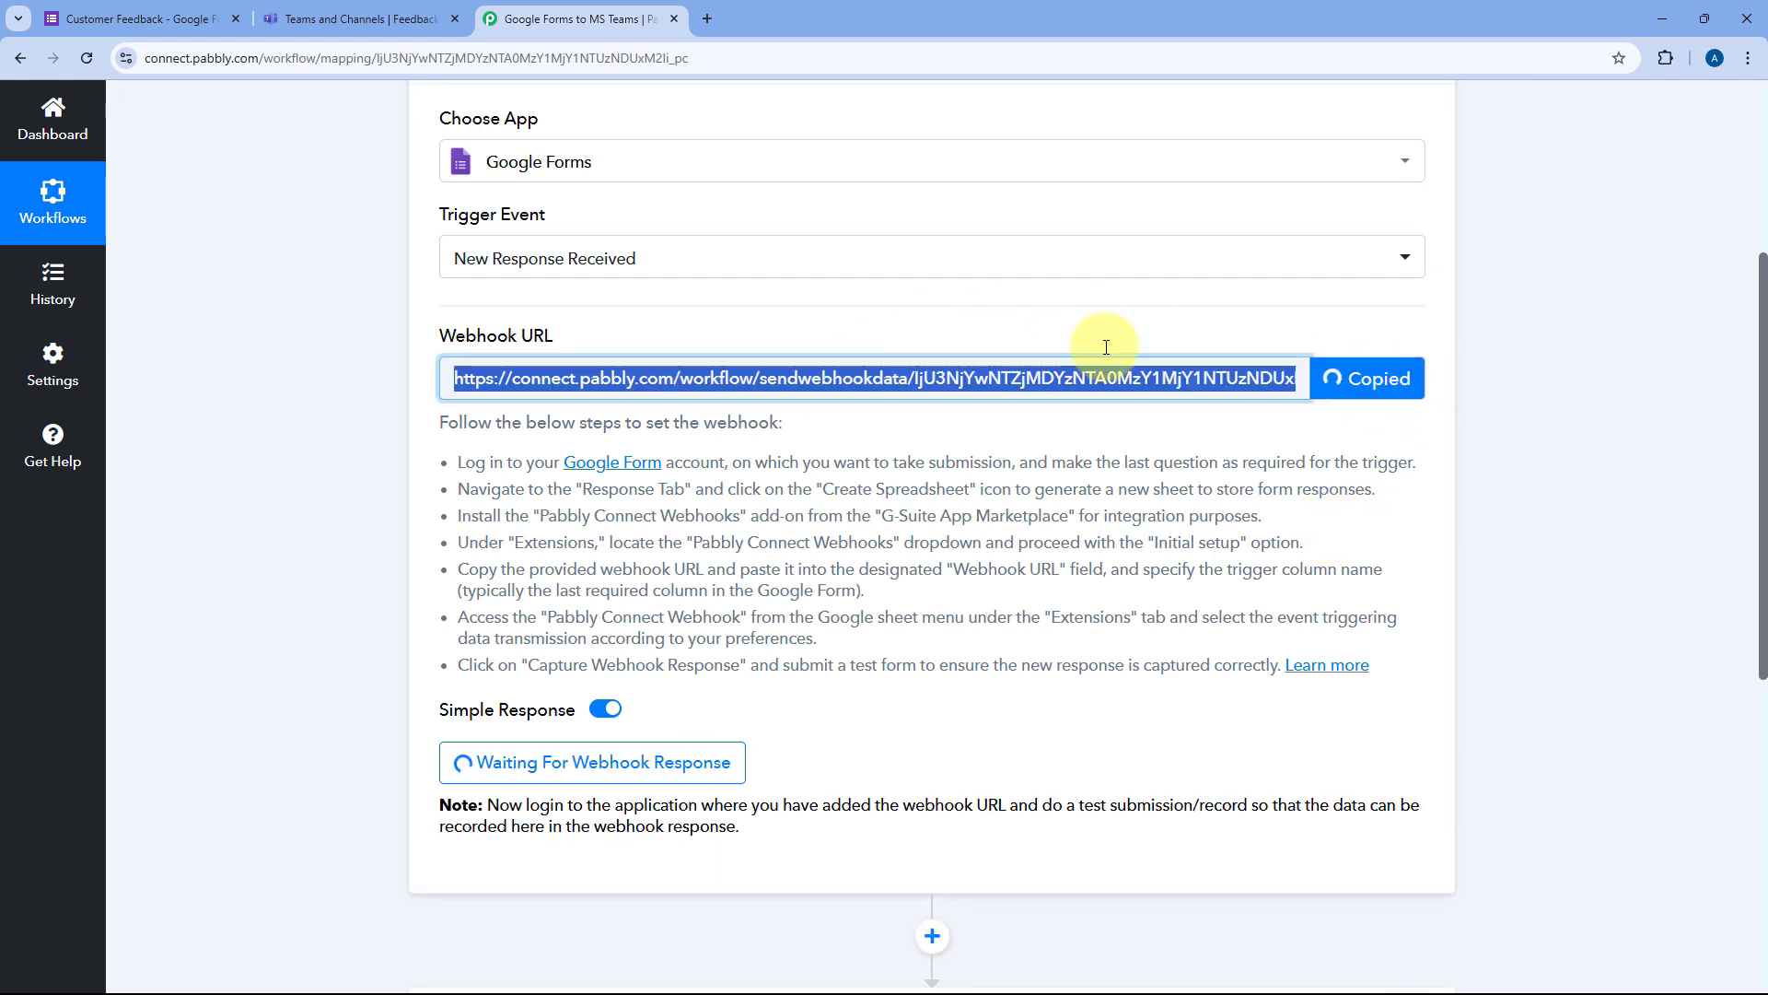
click(190, 35)
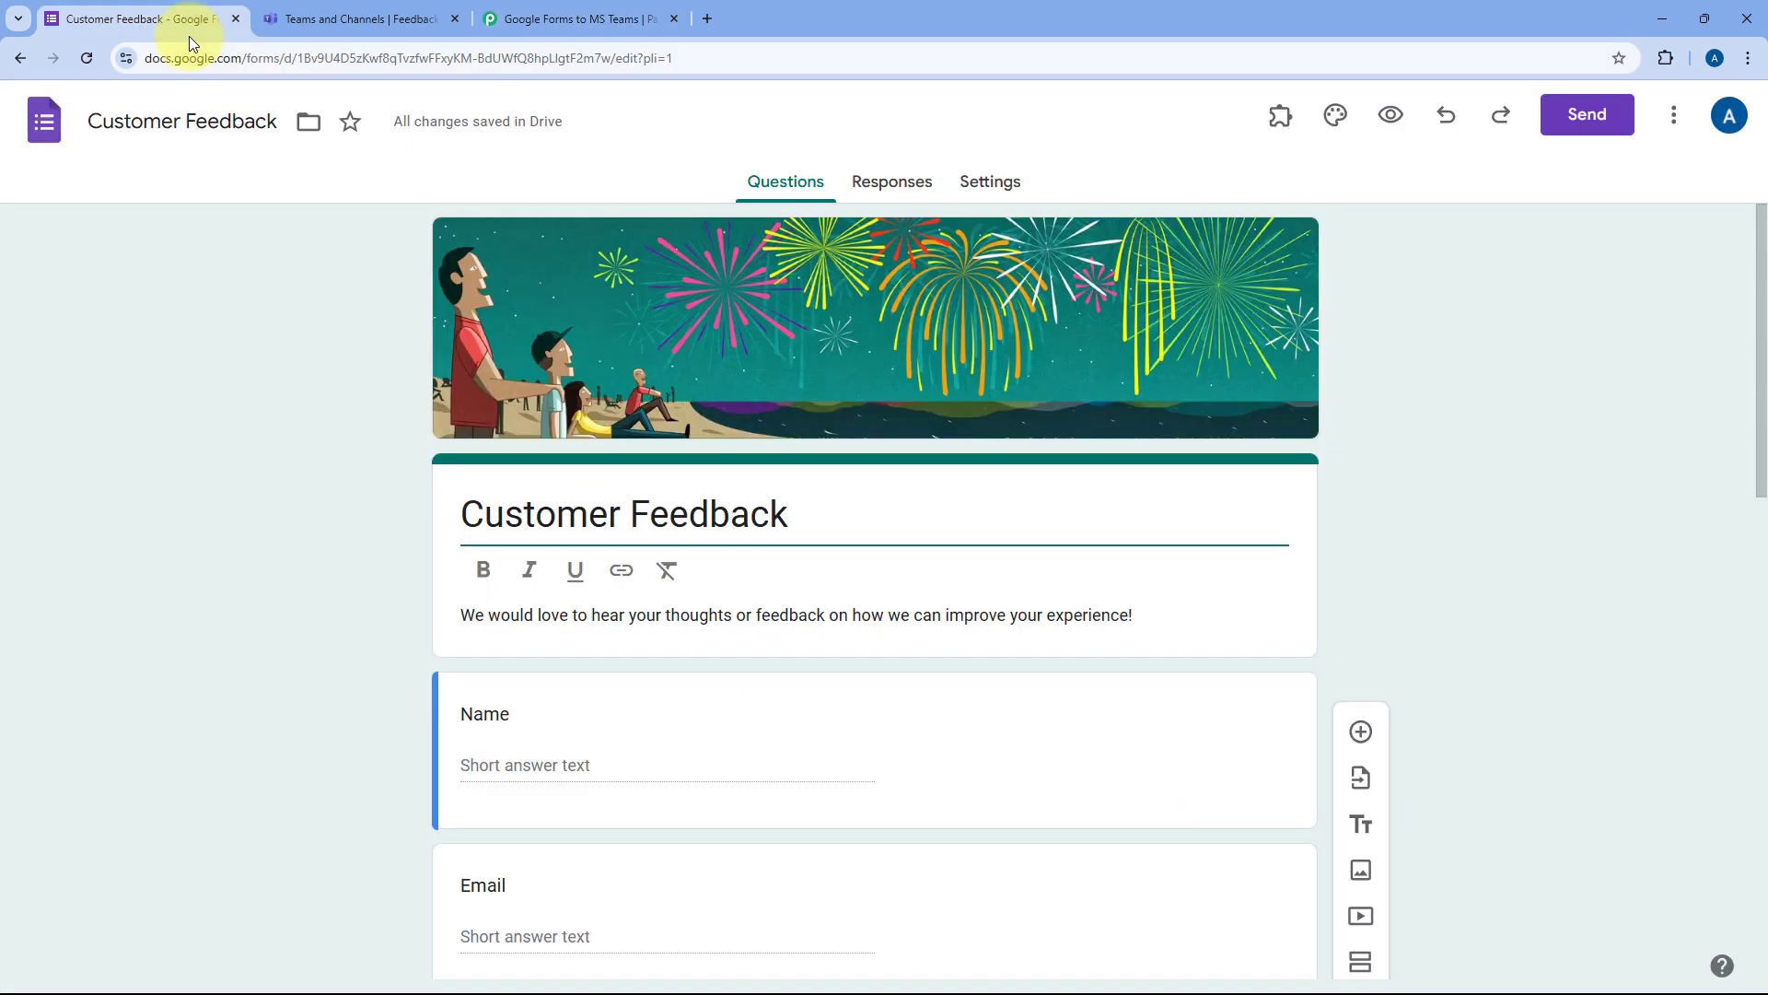
Step: Make the 'Suggestions for improvement' question required
scroll(329, 331, down, 2)
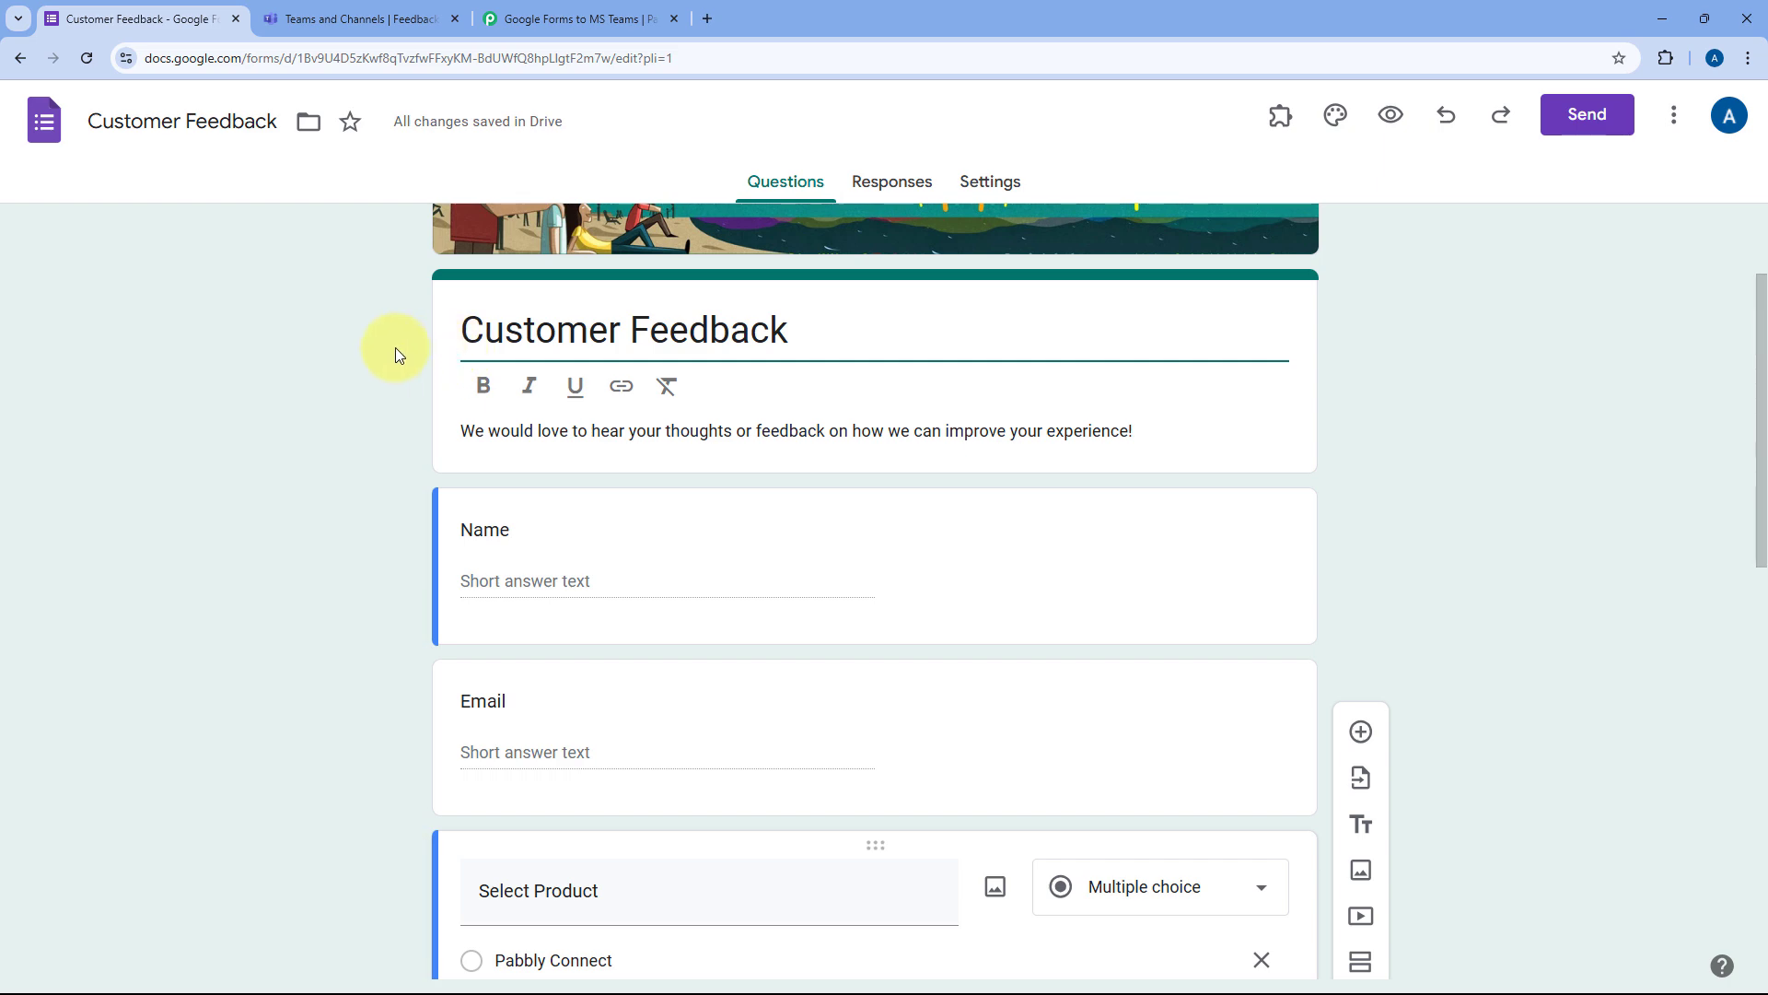
scroll(394, 350, down, 5)
scroll(392, 351, down, 7)
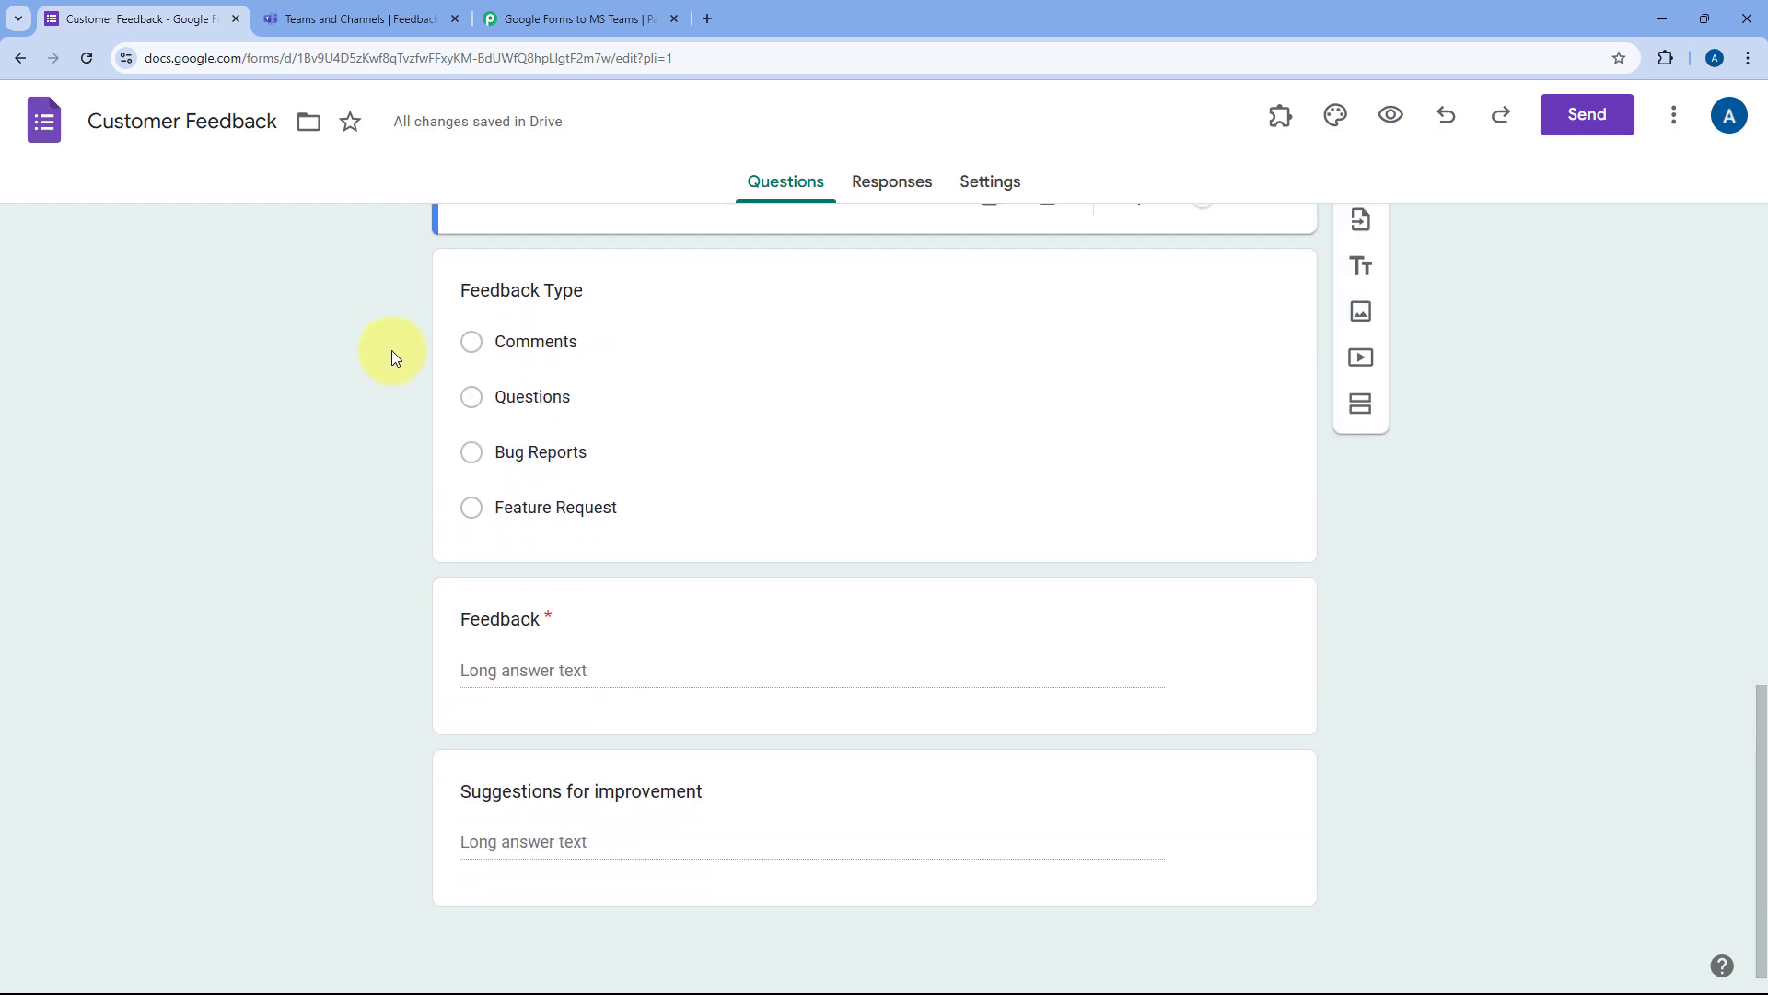
click(774, 764)
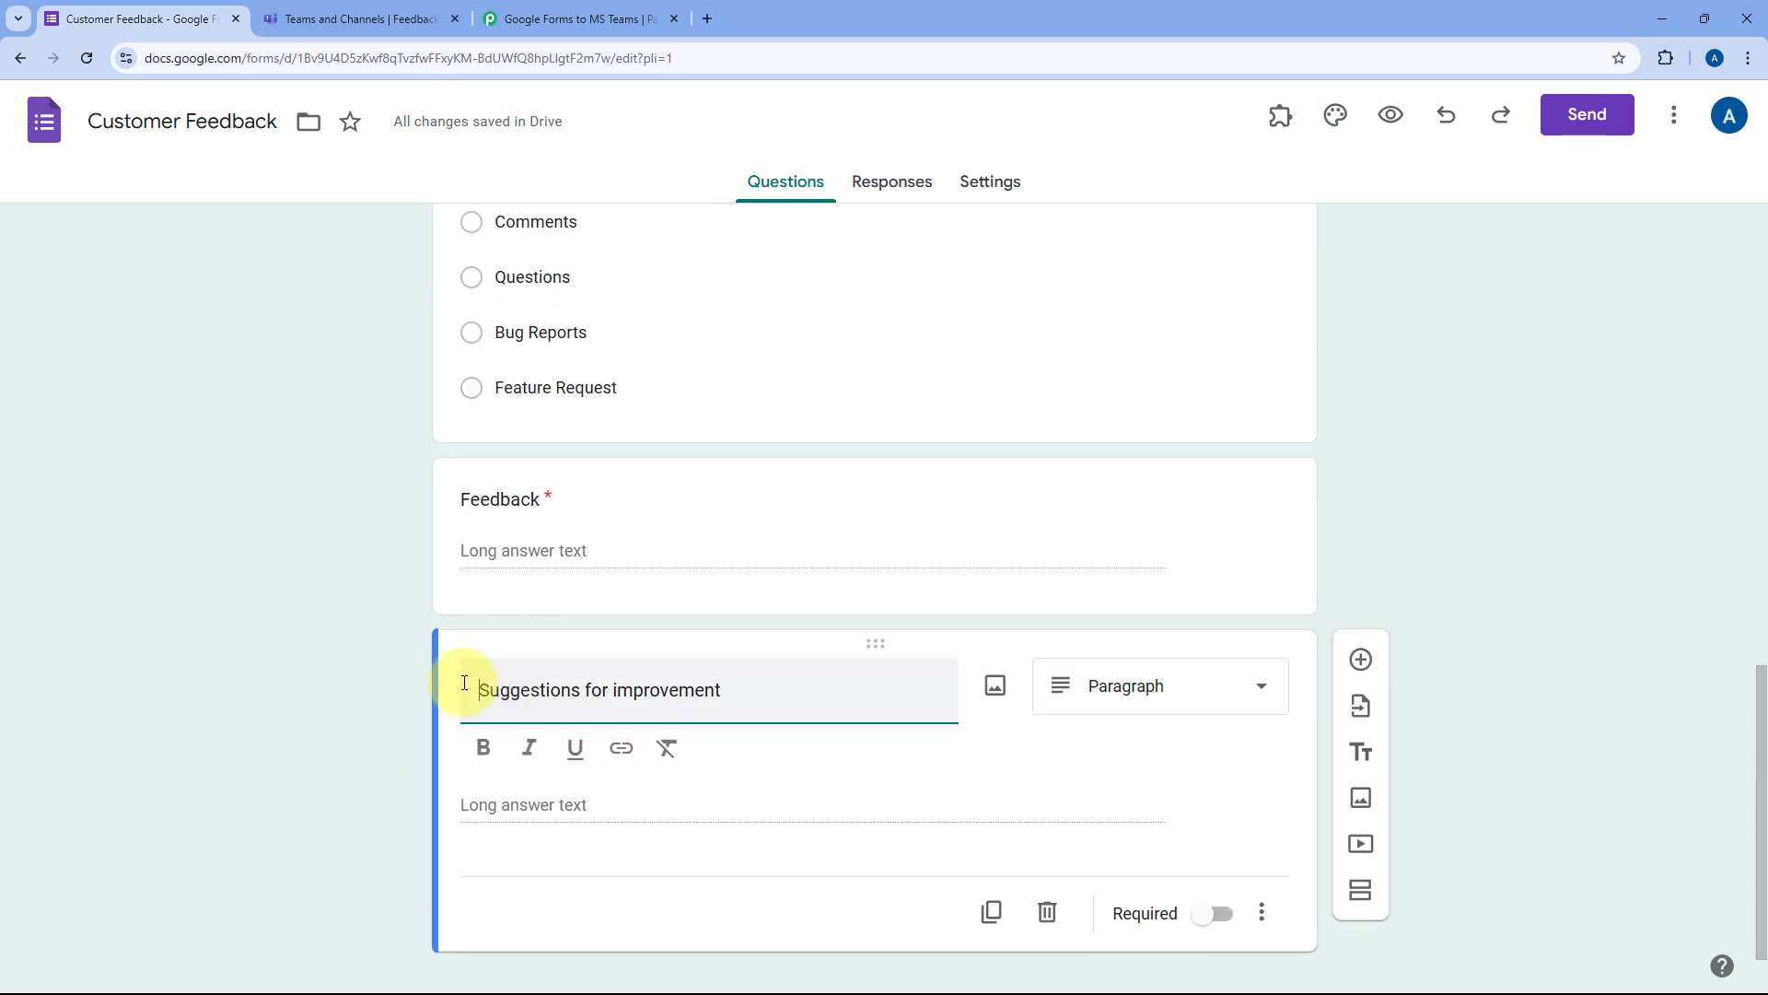
scroll(807, 967, down, 1)
click(1212, 871)
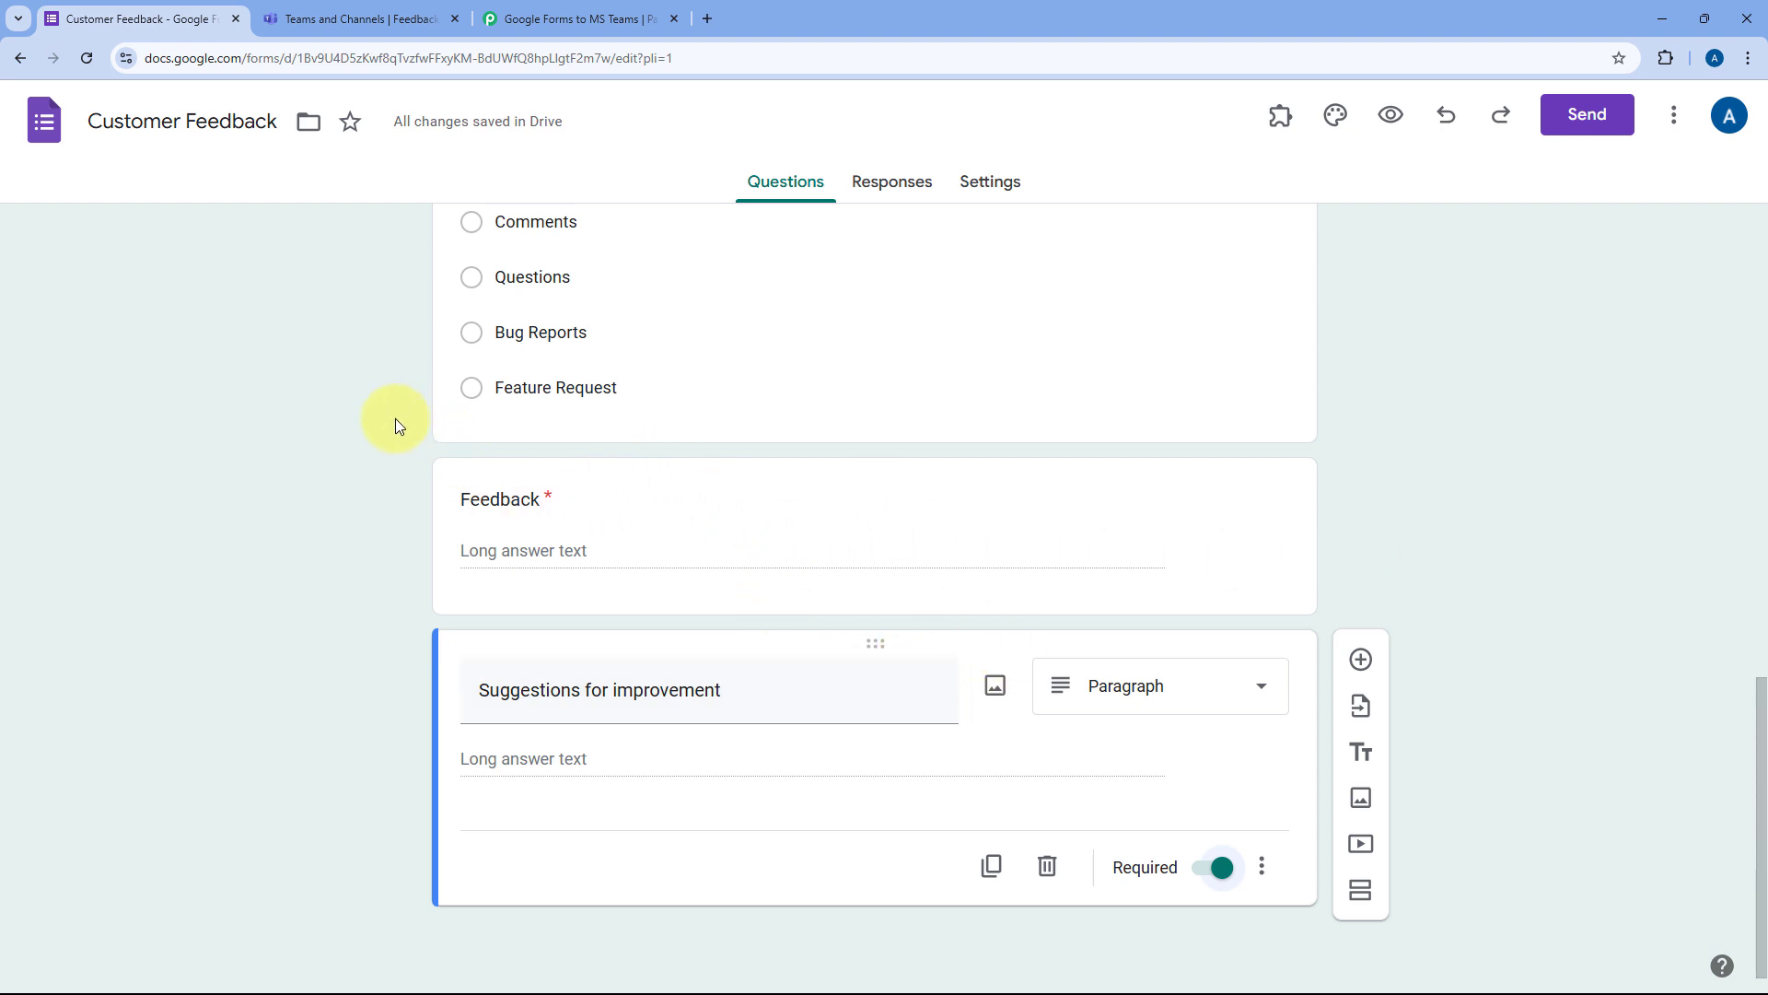
Step: Go to the form's Responses page, showing 0 responses
scroll(379, 428, up, 4)
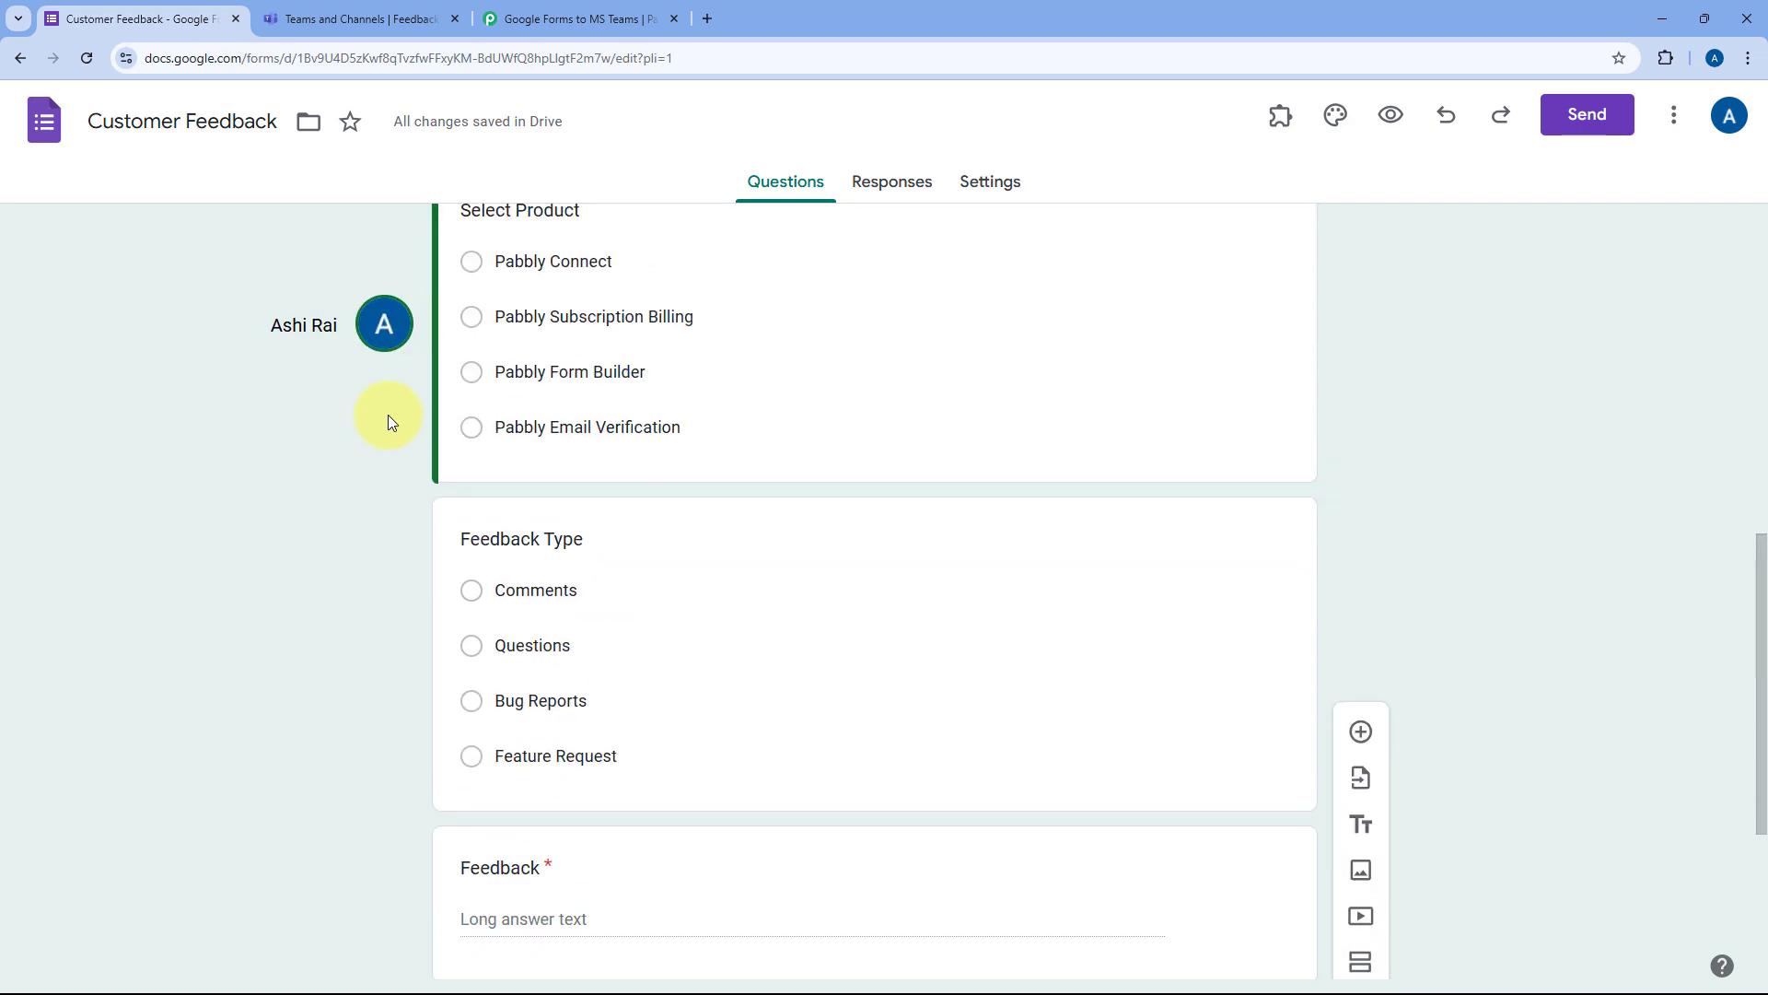
scroll(352, 512, up, 8)
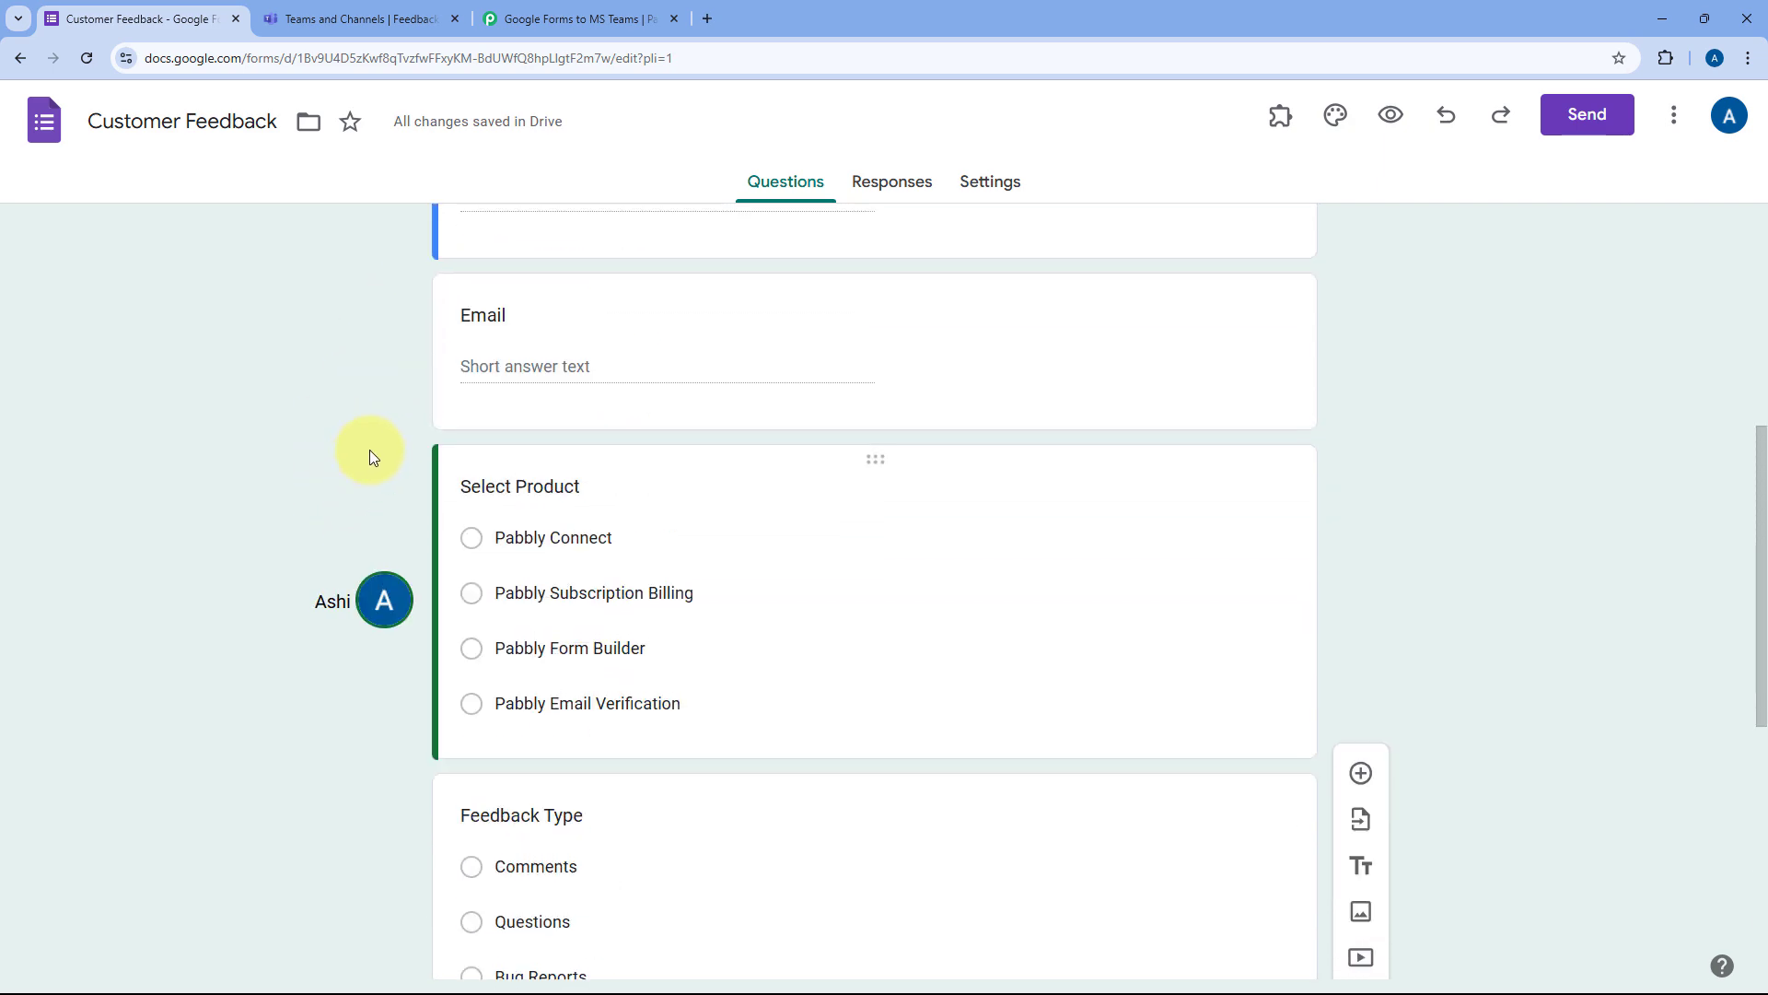
scroll(383, 408, up, 1)
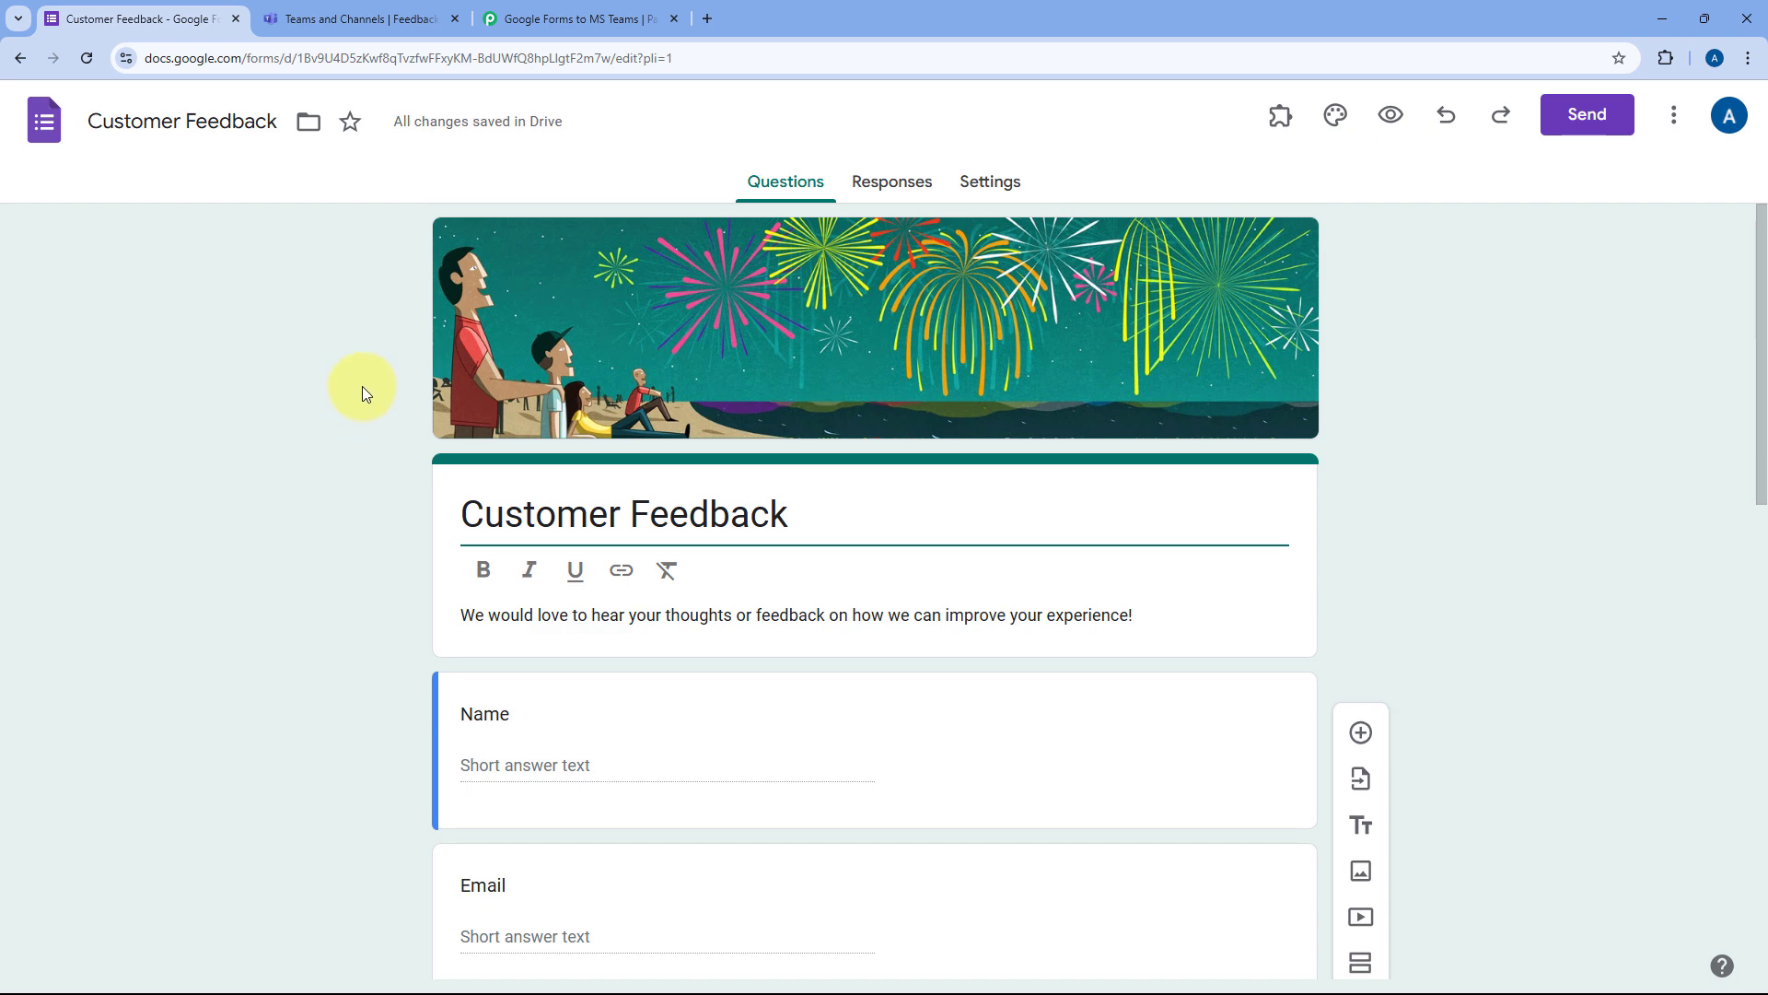
click(878, 191)
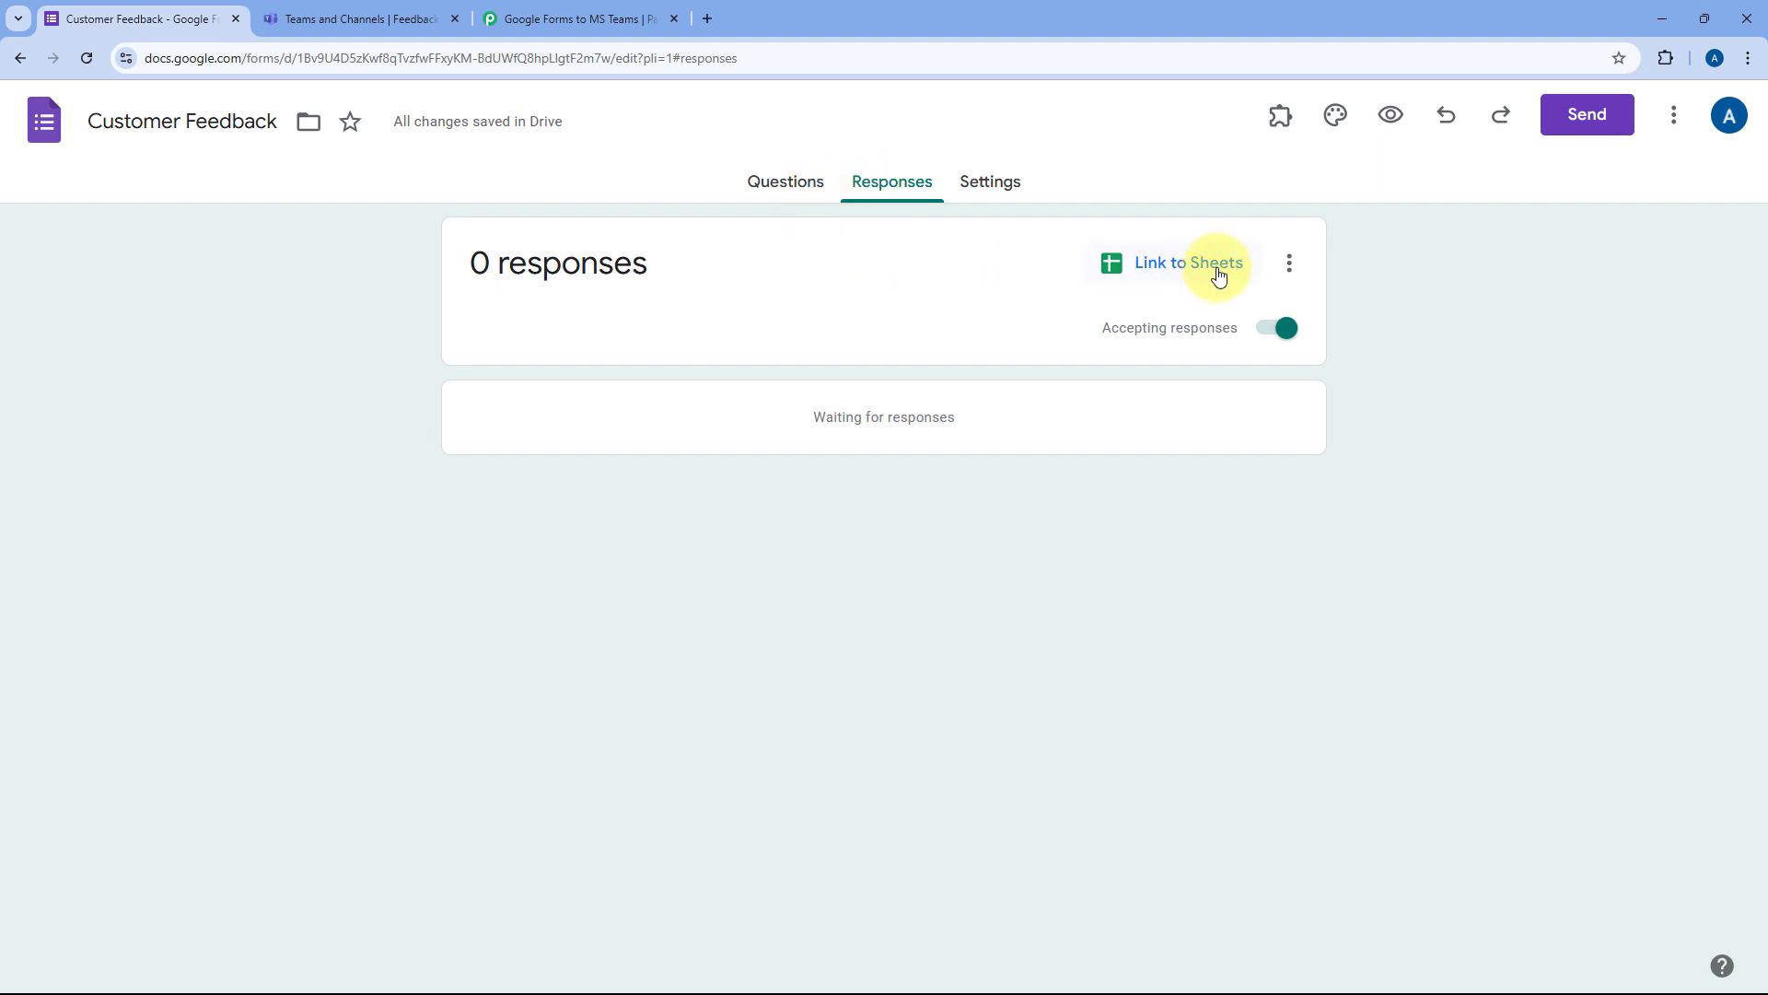
Step: Link the form's responses to a newly created spreadsheet, then return to Pabbly Connect
click(1175, 273)
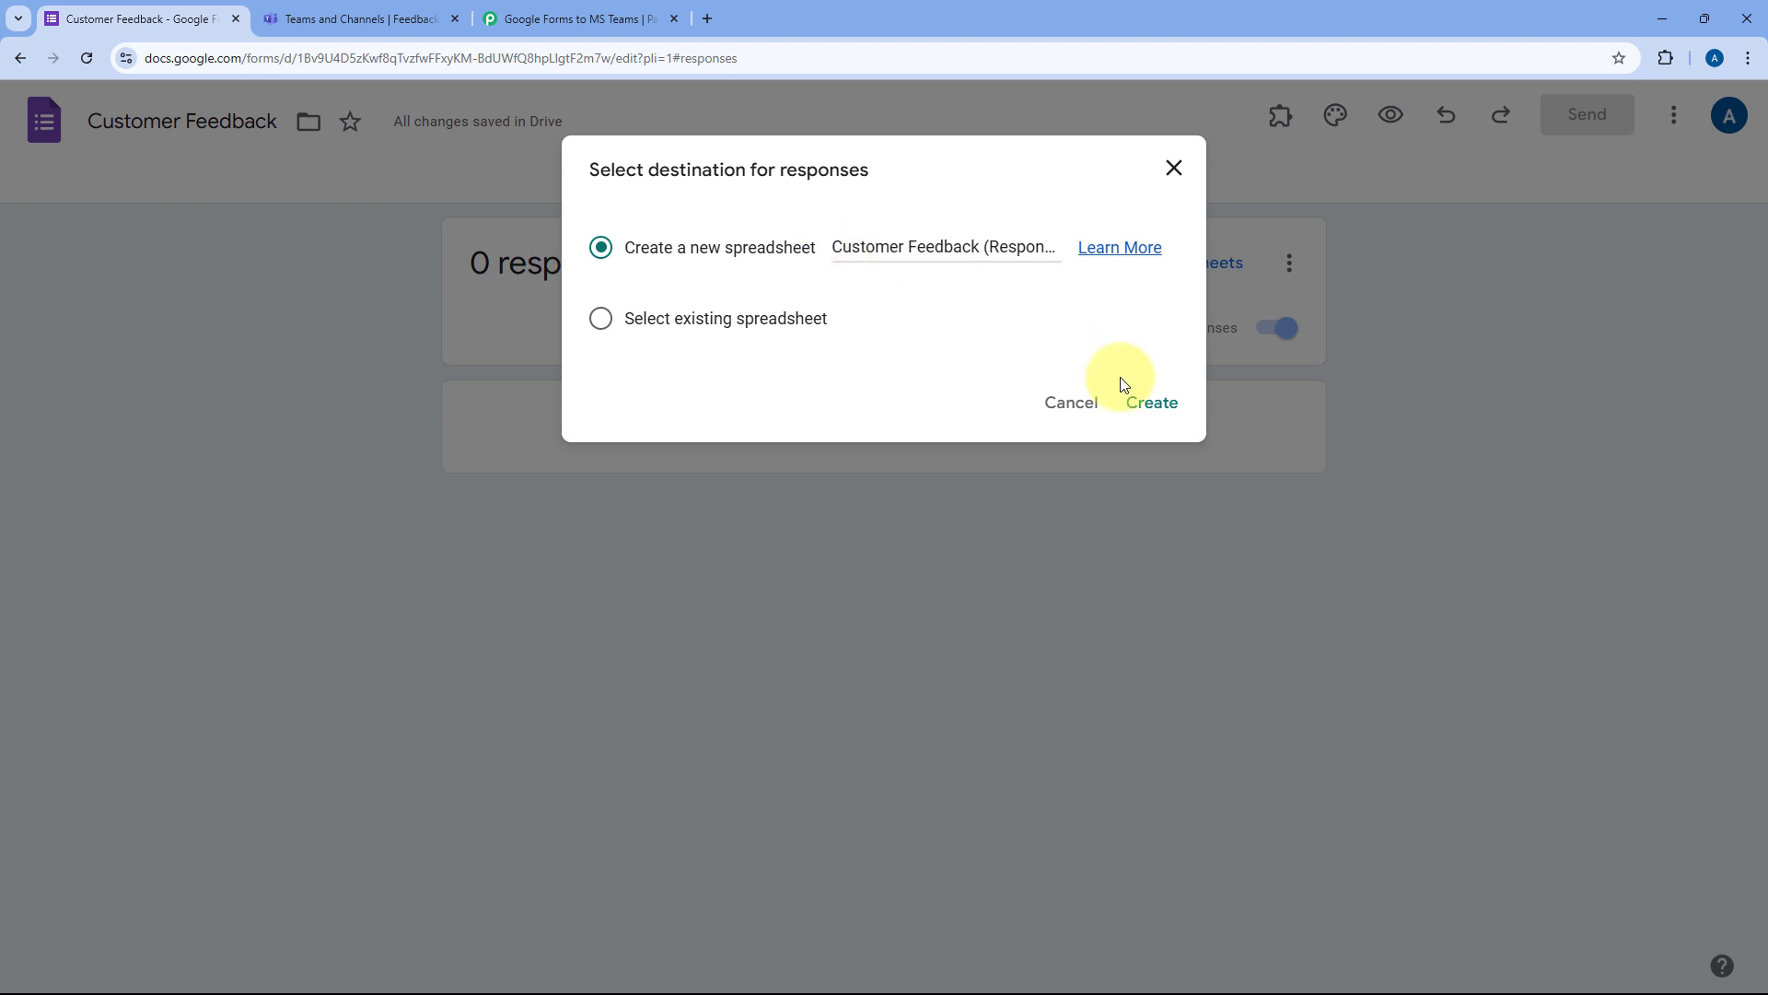
click(1156, 402)
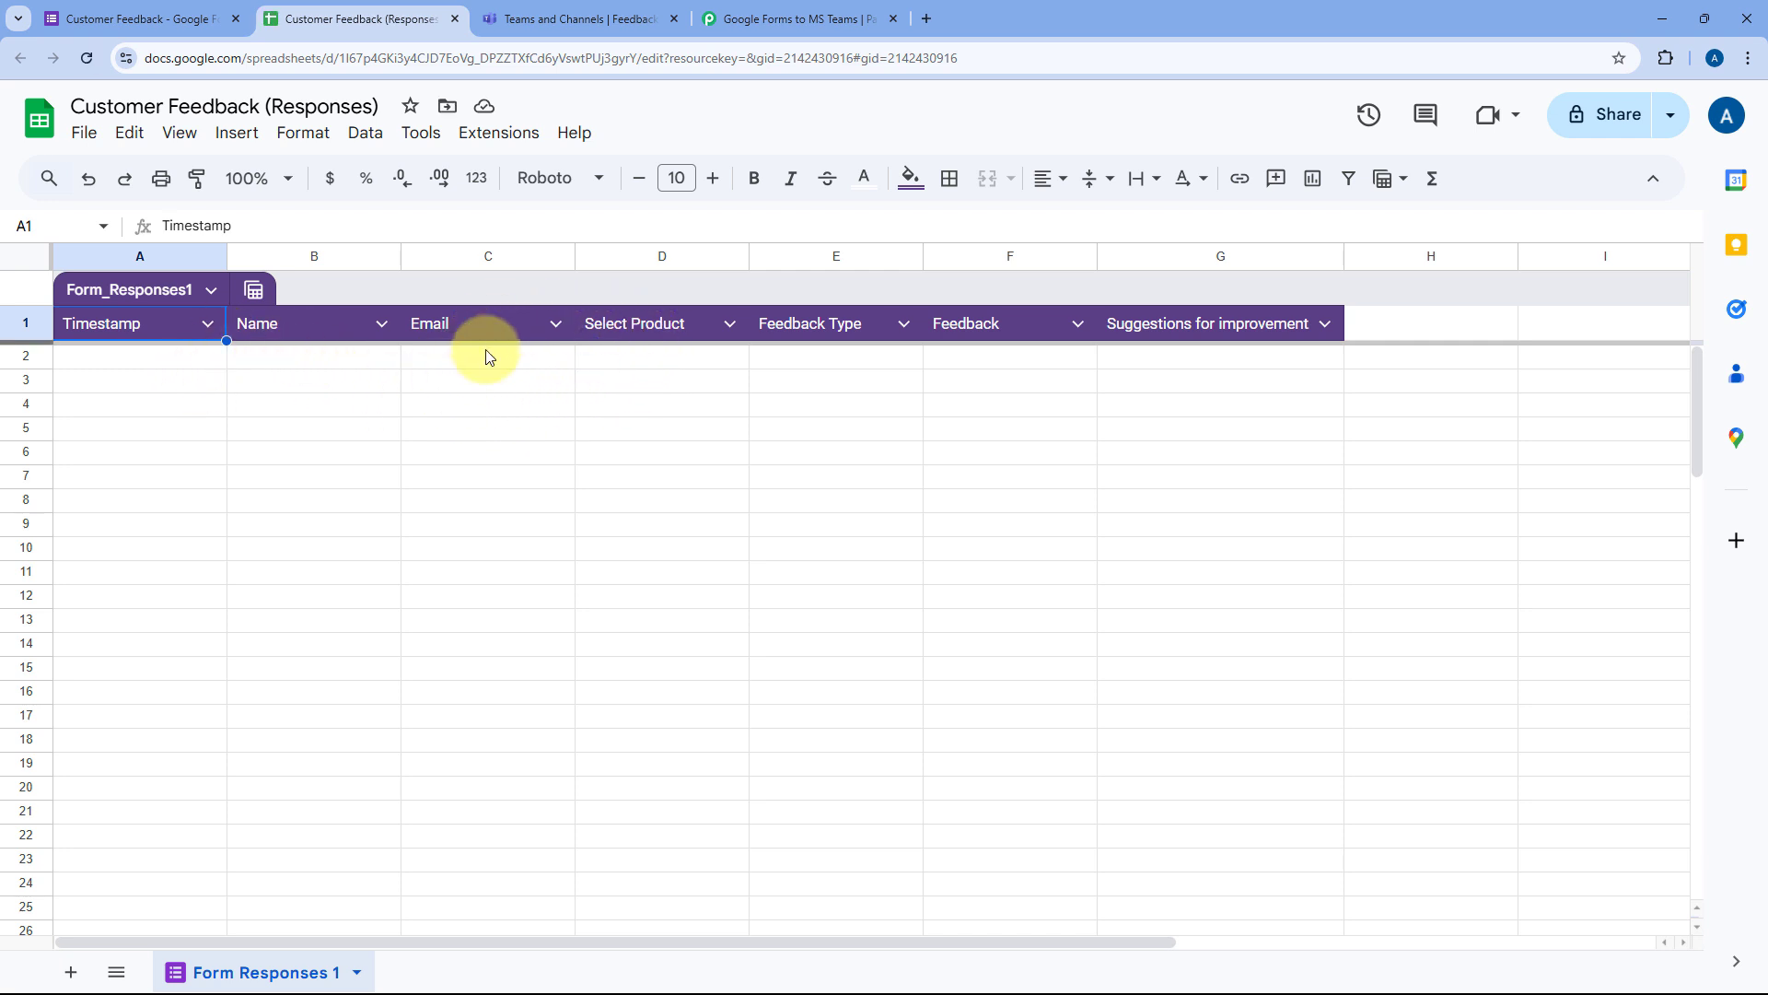
click(829, 18)
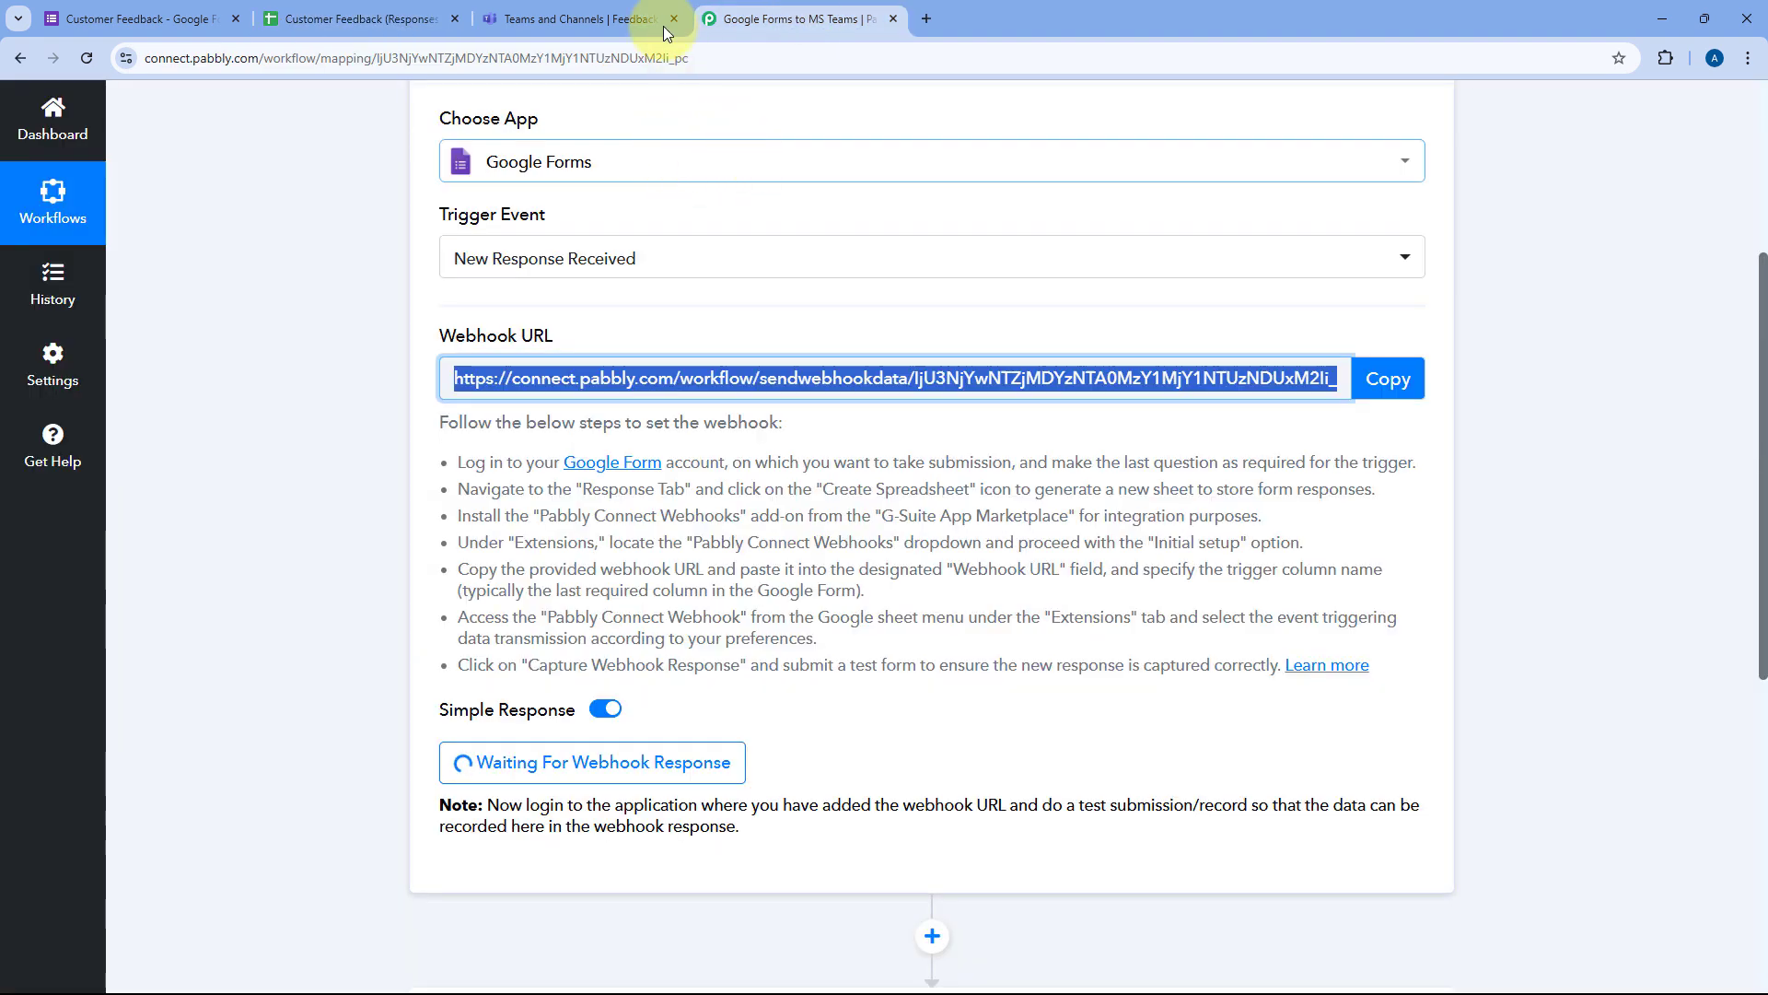
click(368, 18)
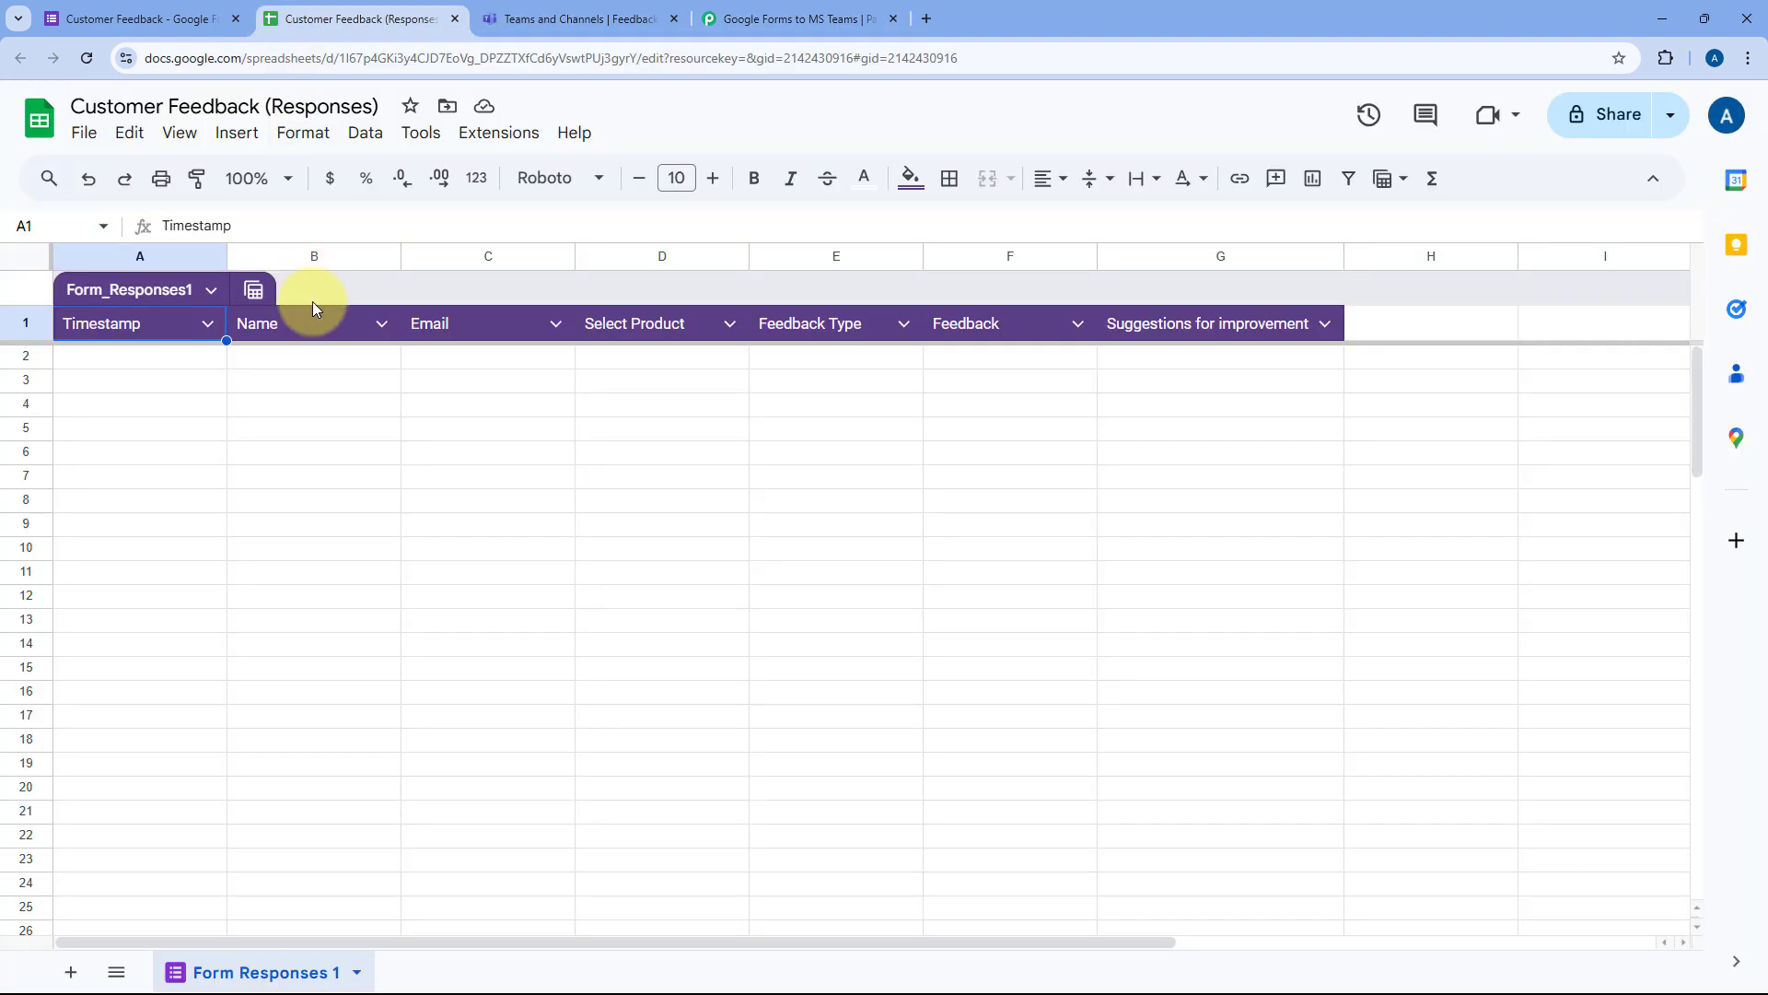
click(285, 178)
click(249, 372)
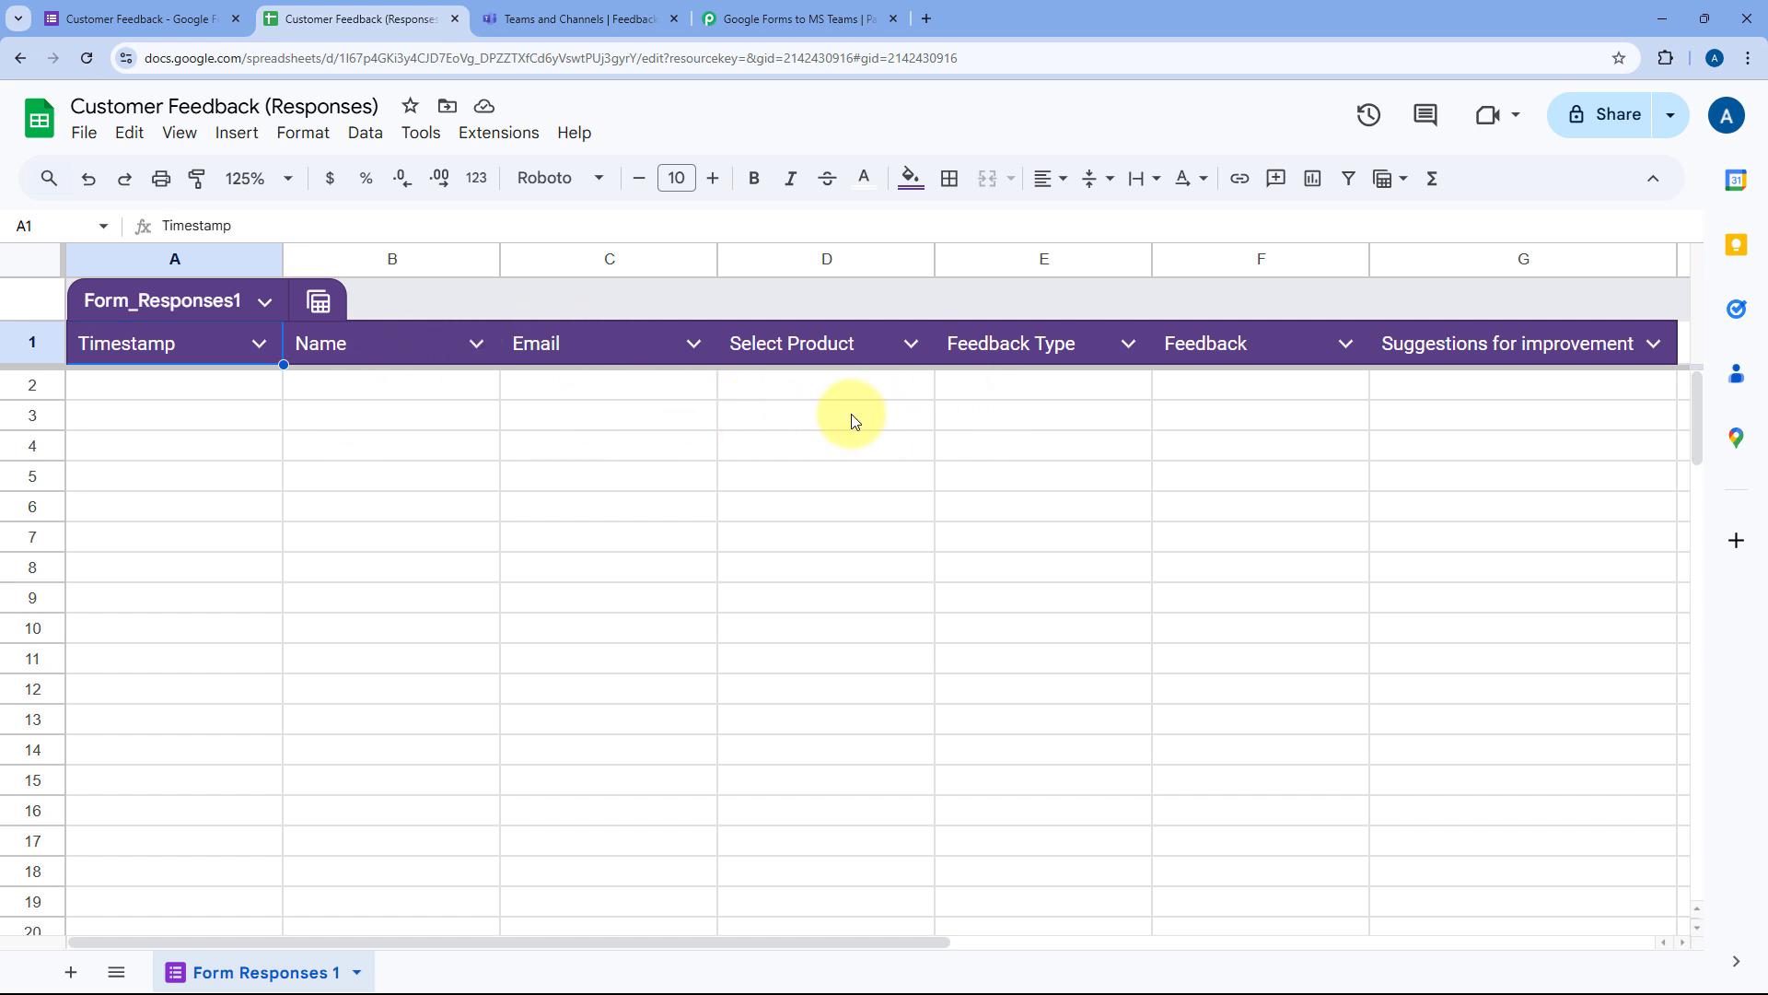
scroll(851, 412, right, 2)
scroll(851, 413, left, 2)
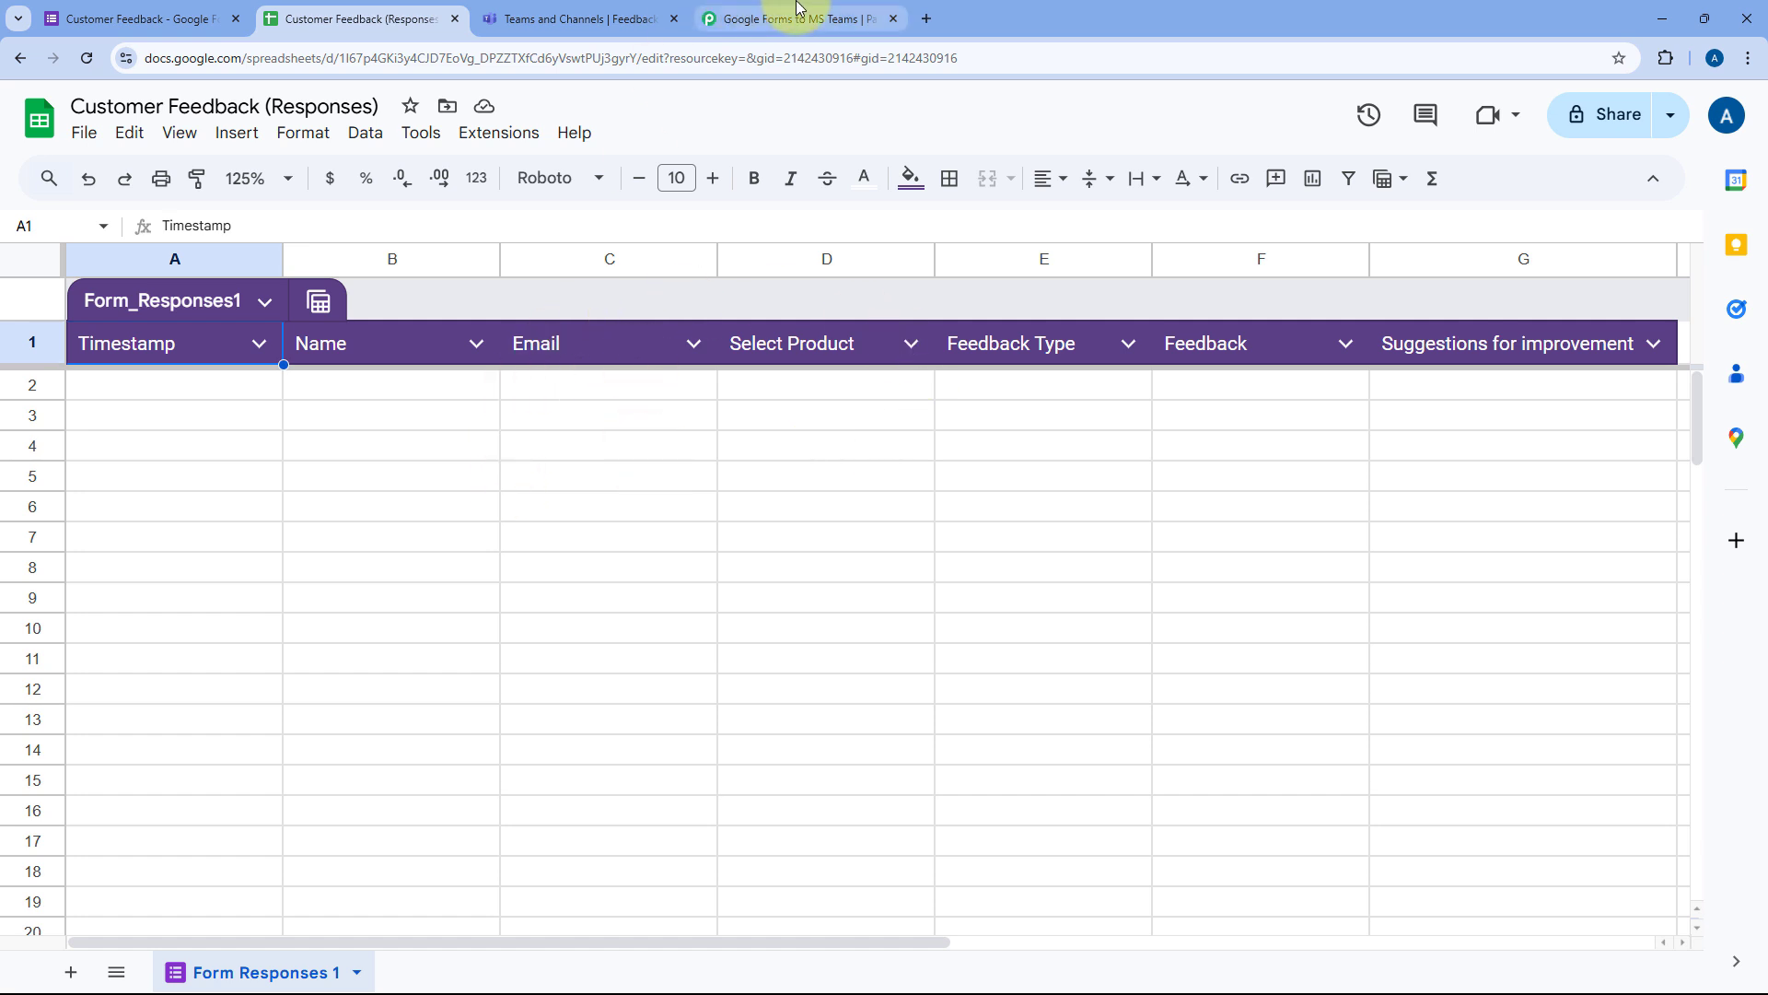
click(509, 138)
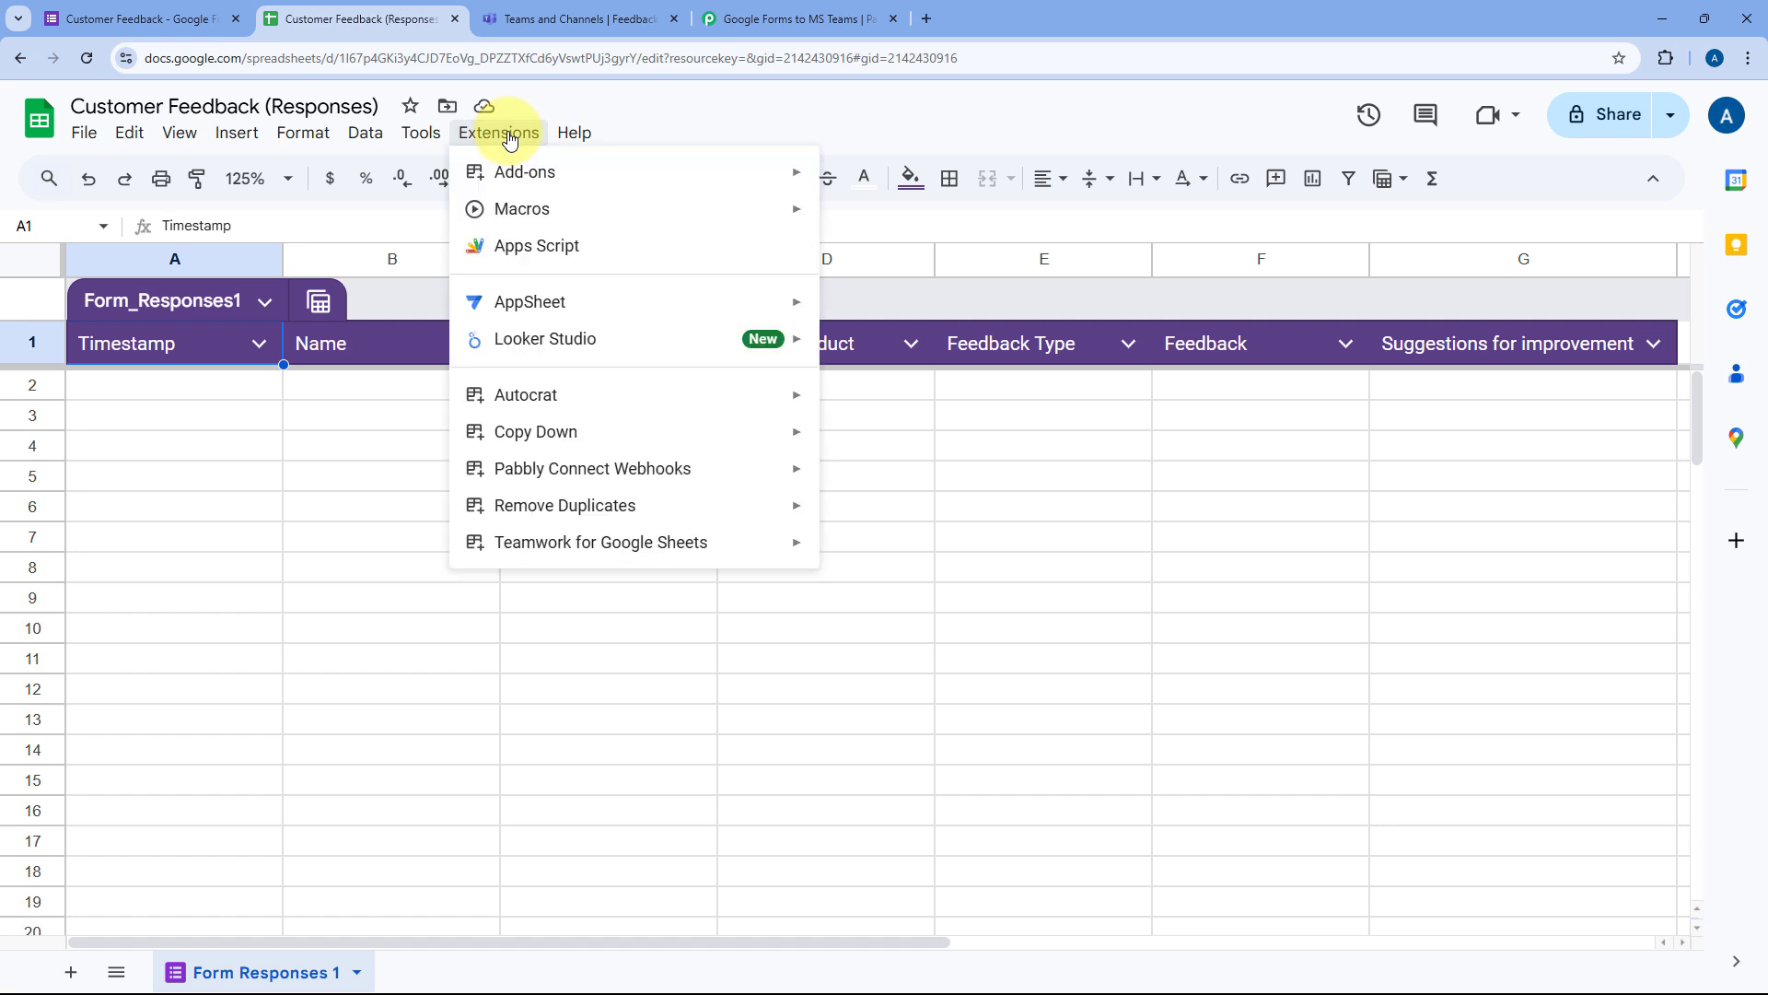
mouse_move(731, 174)
click(927, 185)
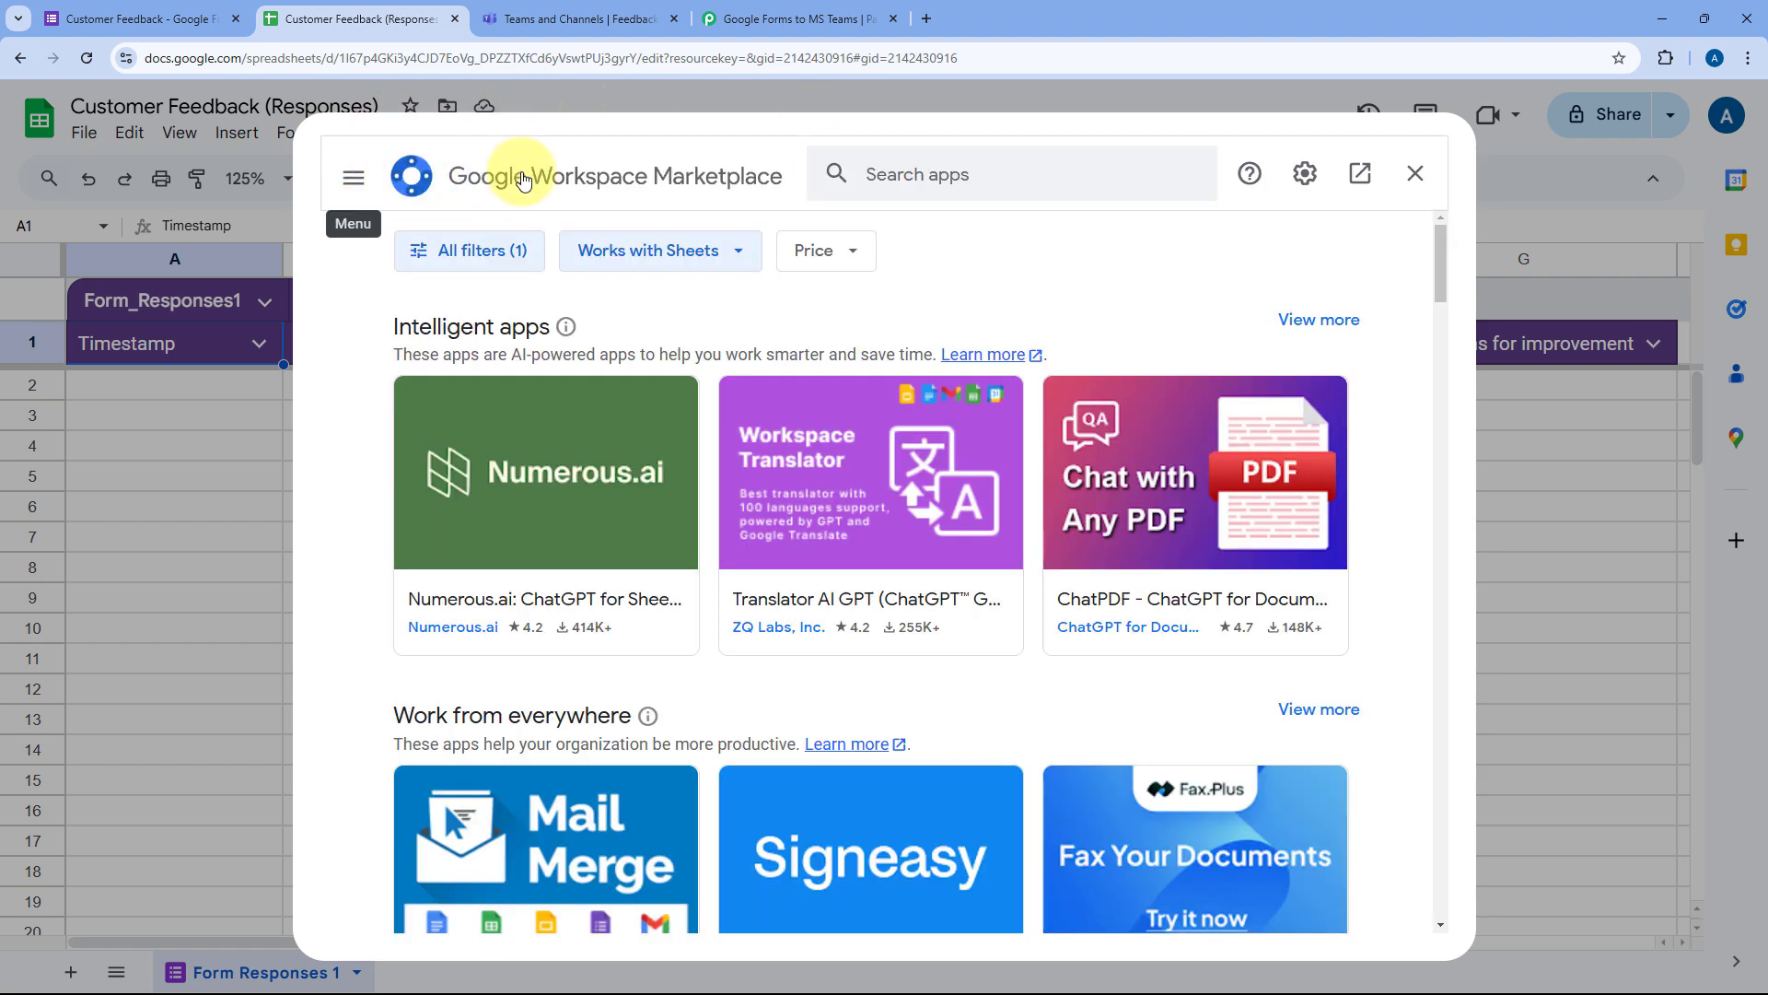
click(988, 176)
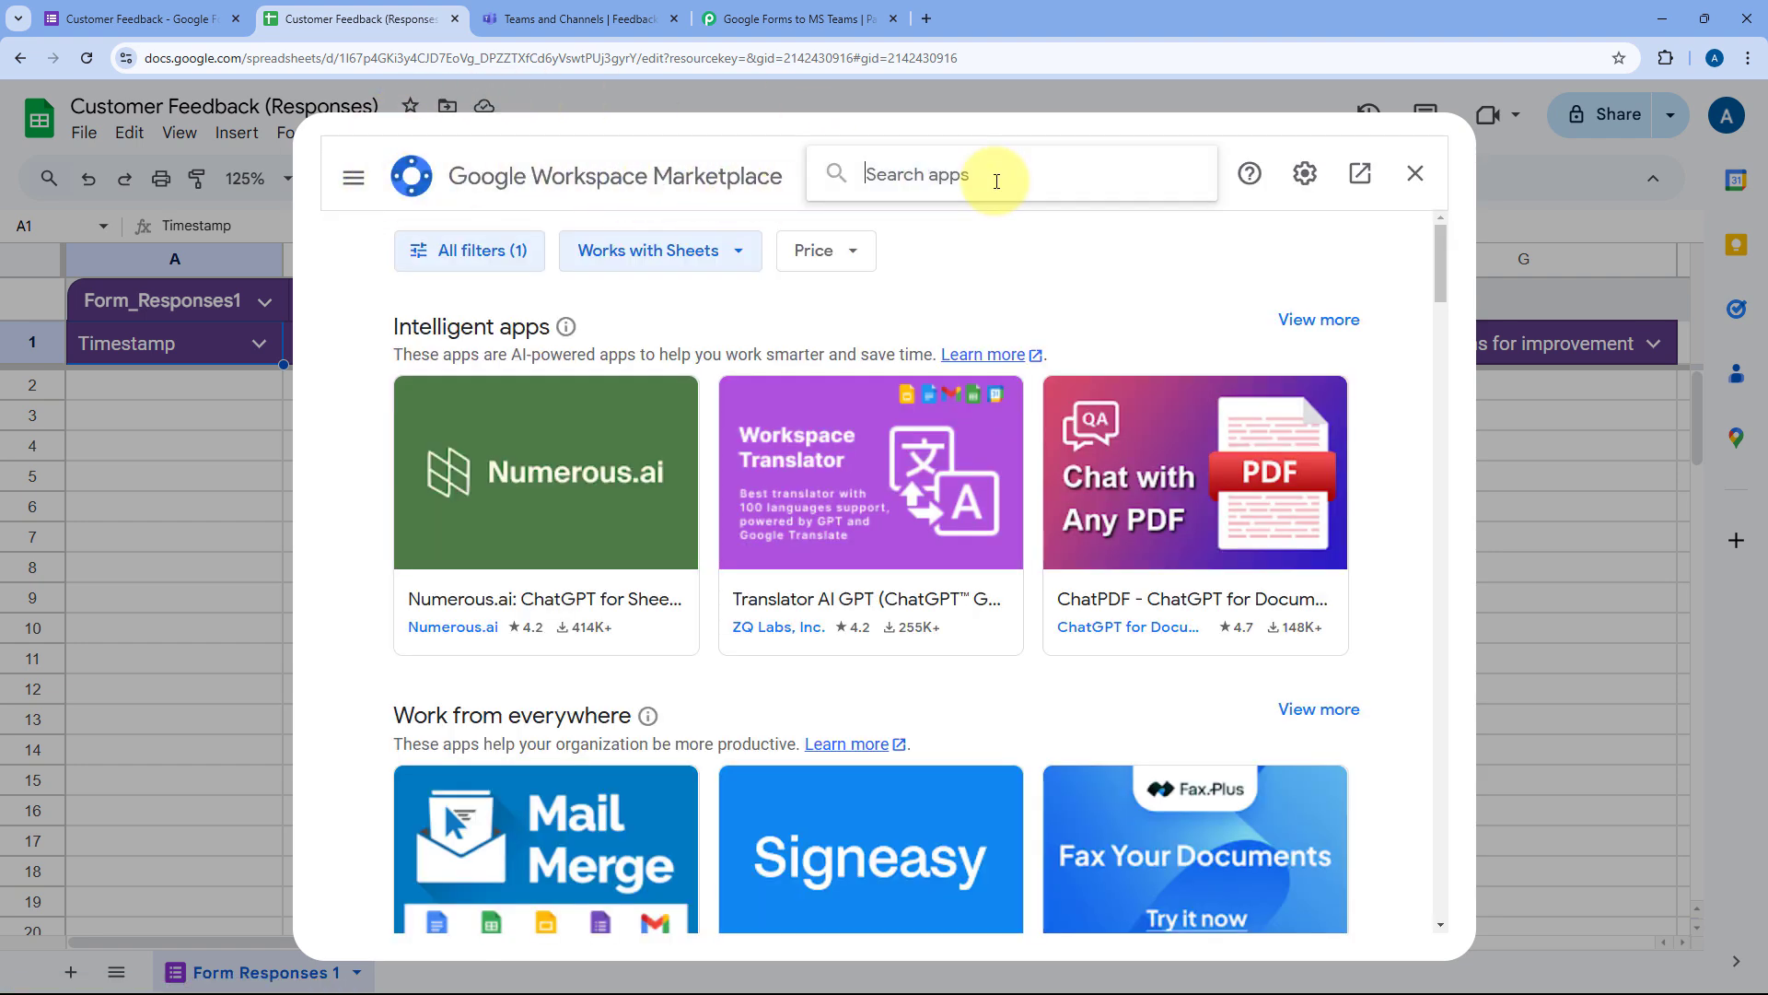
text(Pabbly)
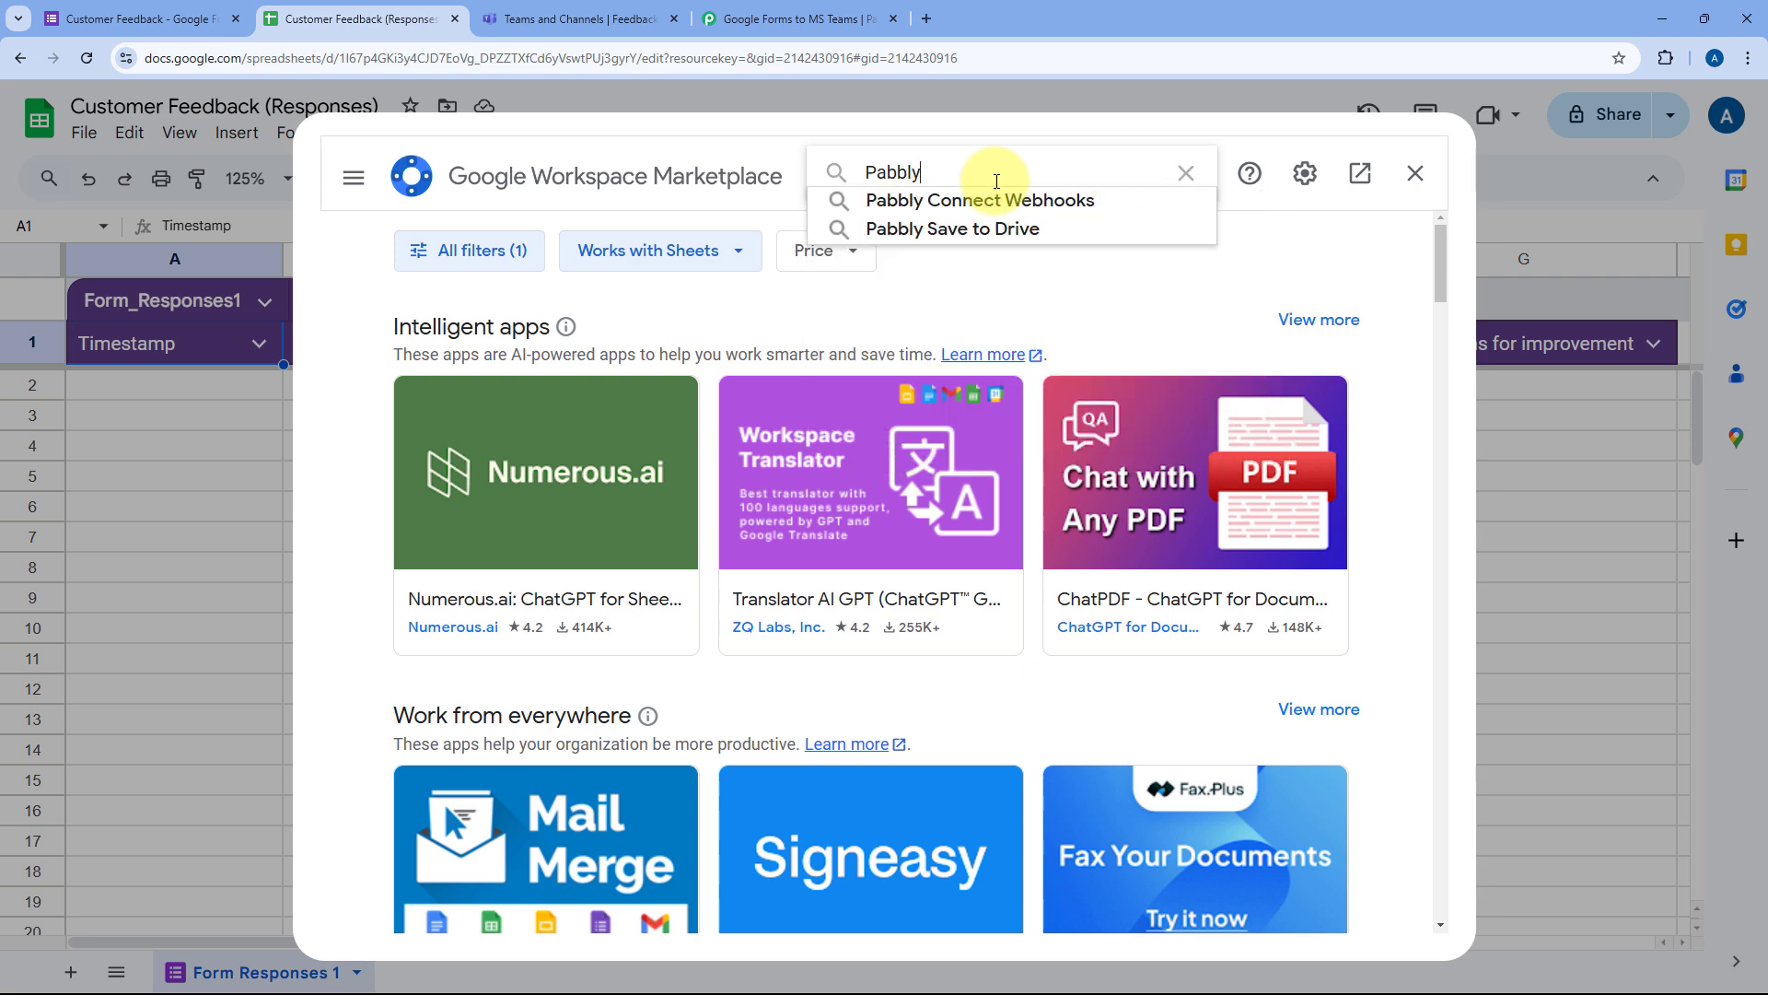
key(Down)
key(Return)
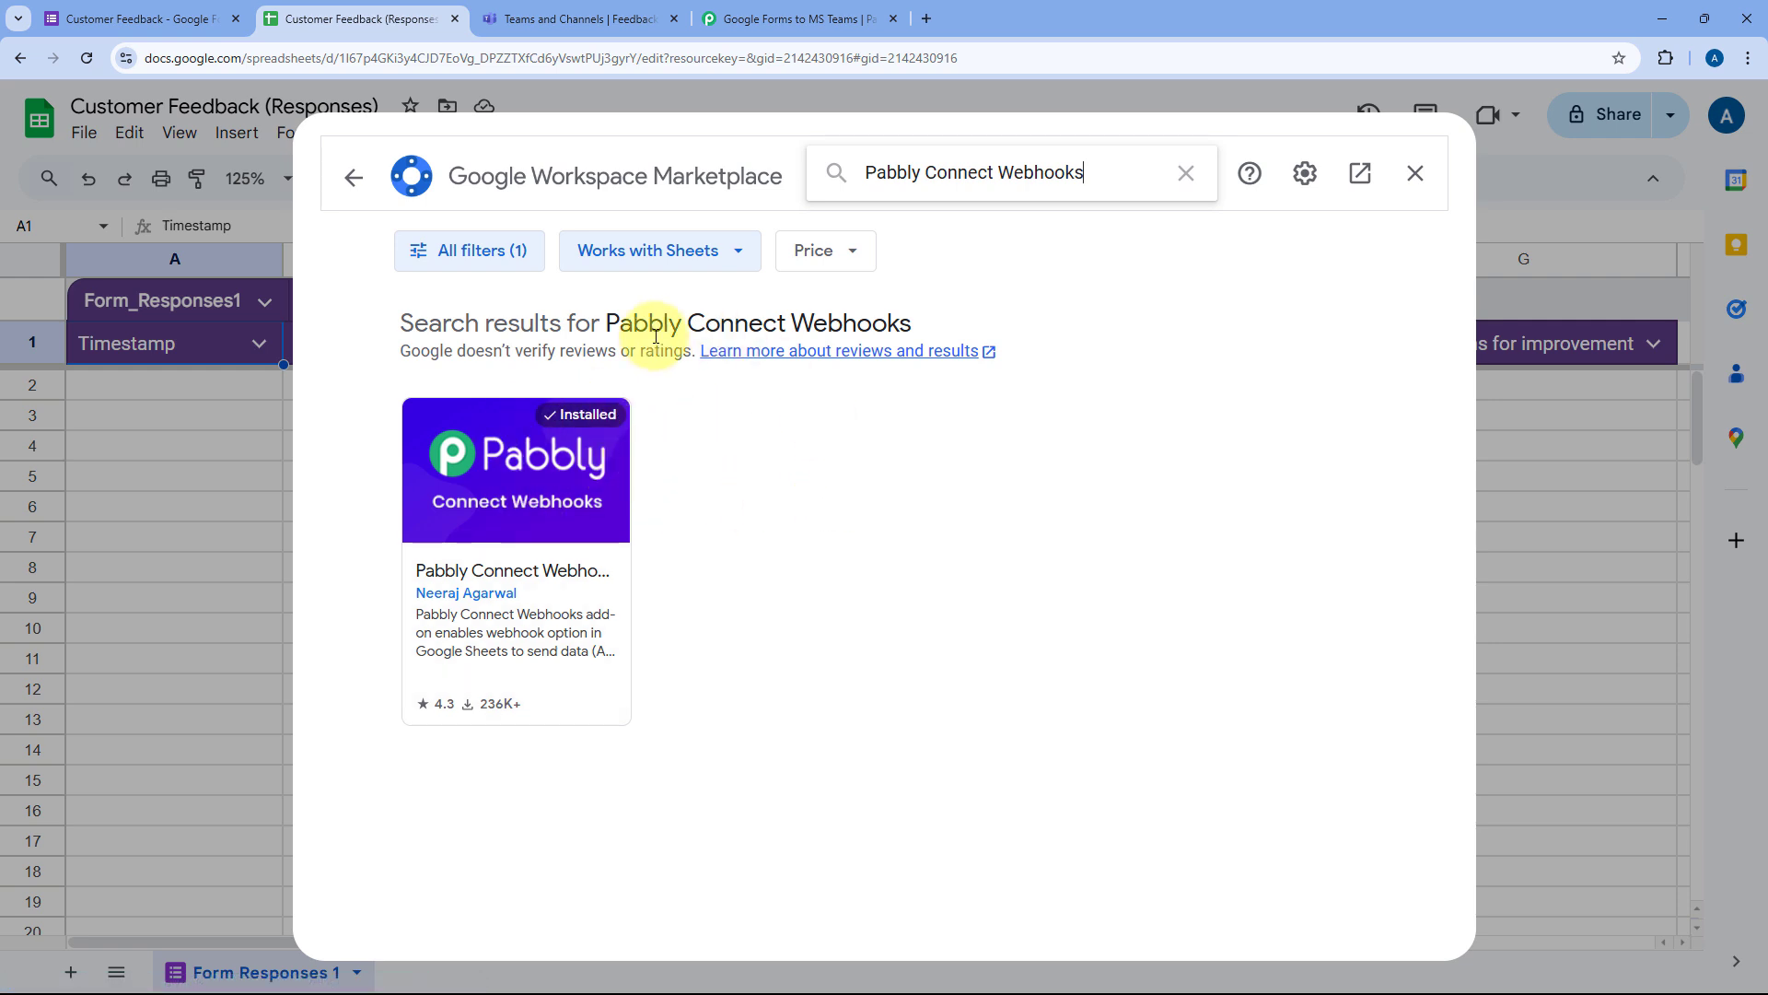
Step: Close the add-on marketplace, reload the spreadsheet, and zoom it to 125%
click(1414, 175)
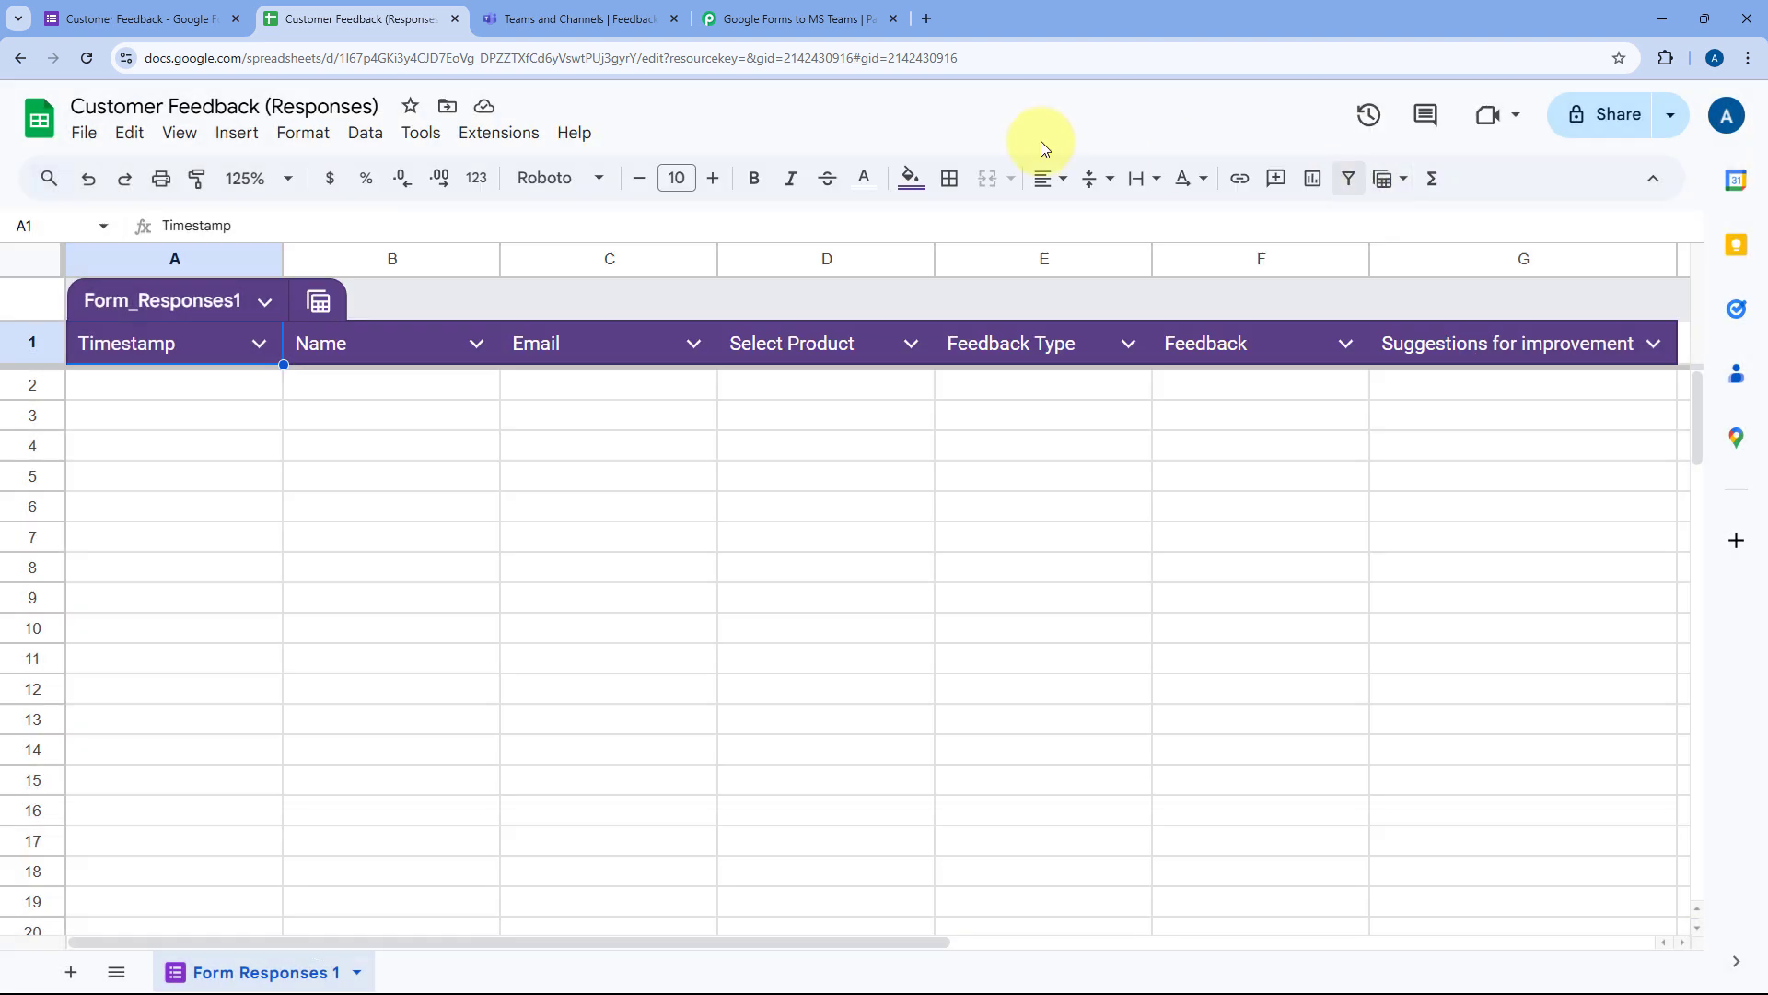
click(86, 59)
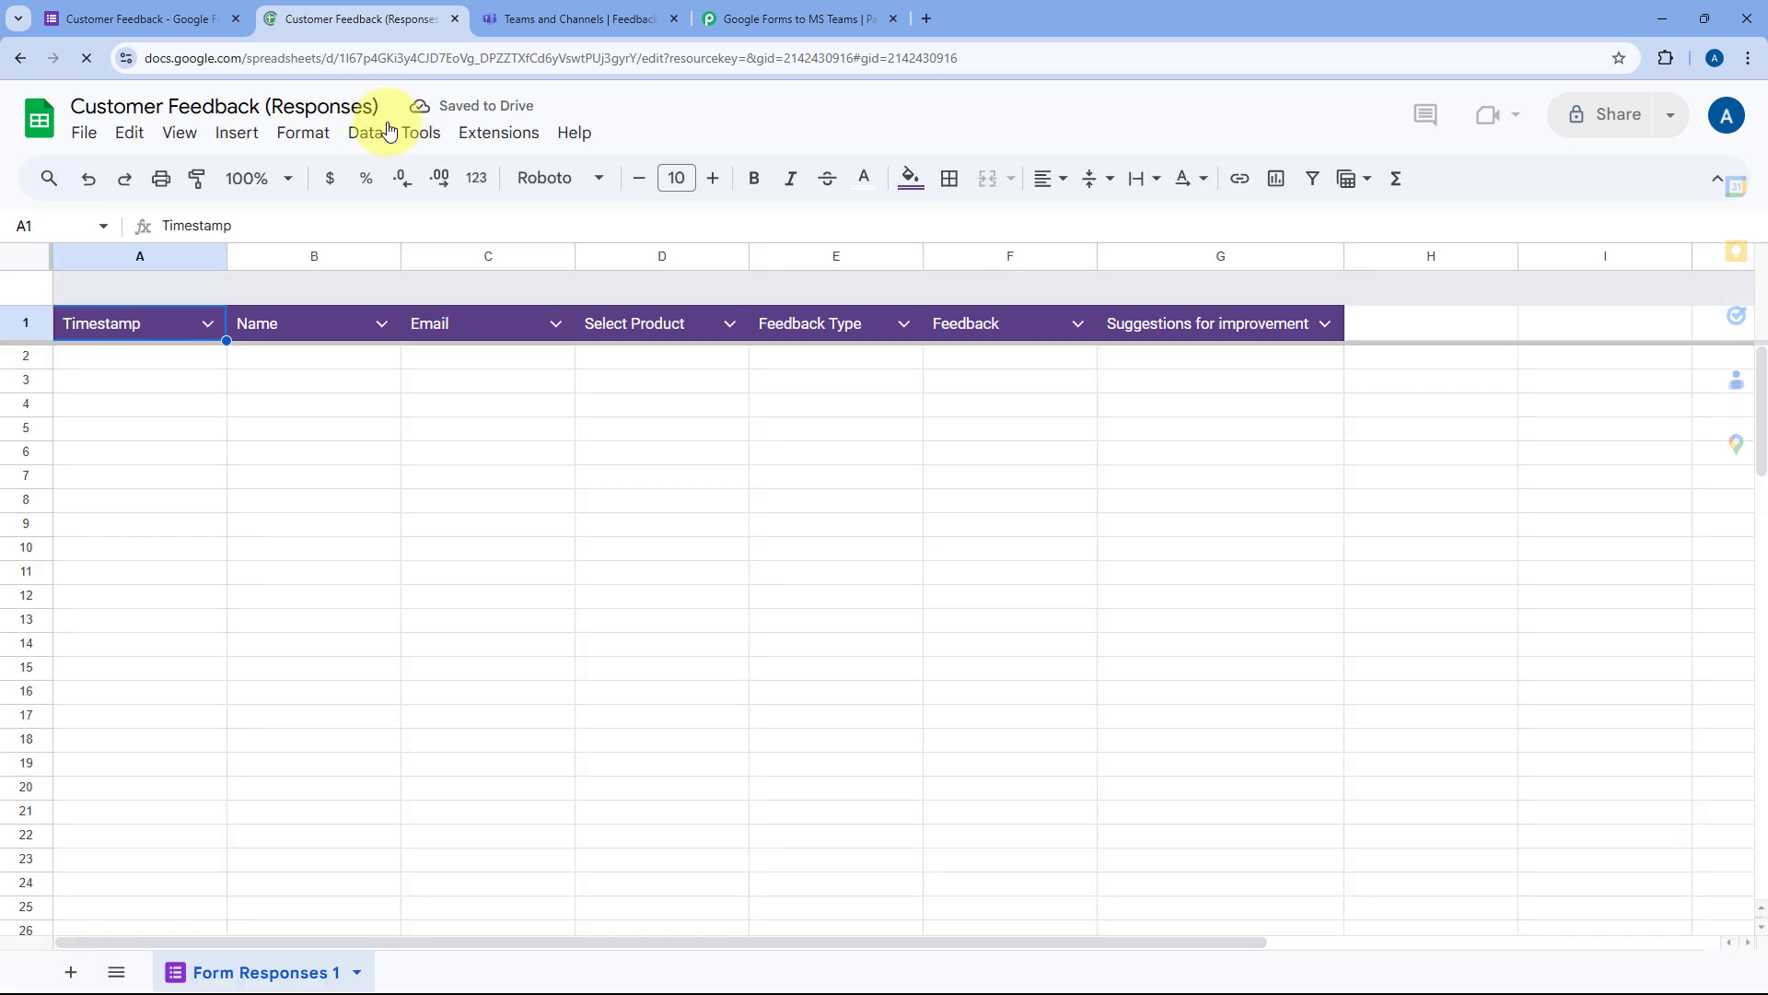
click(291, 181)
click(263, 367)
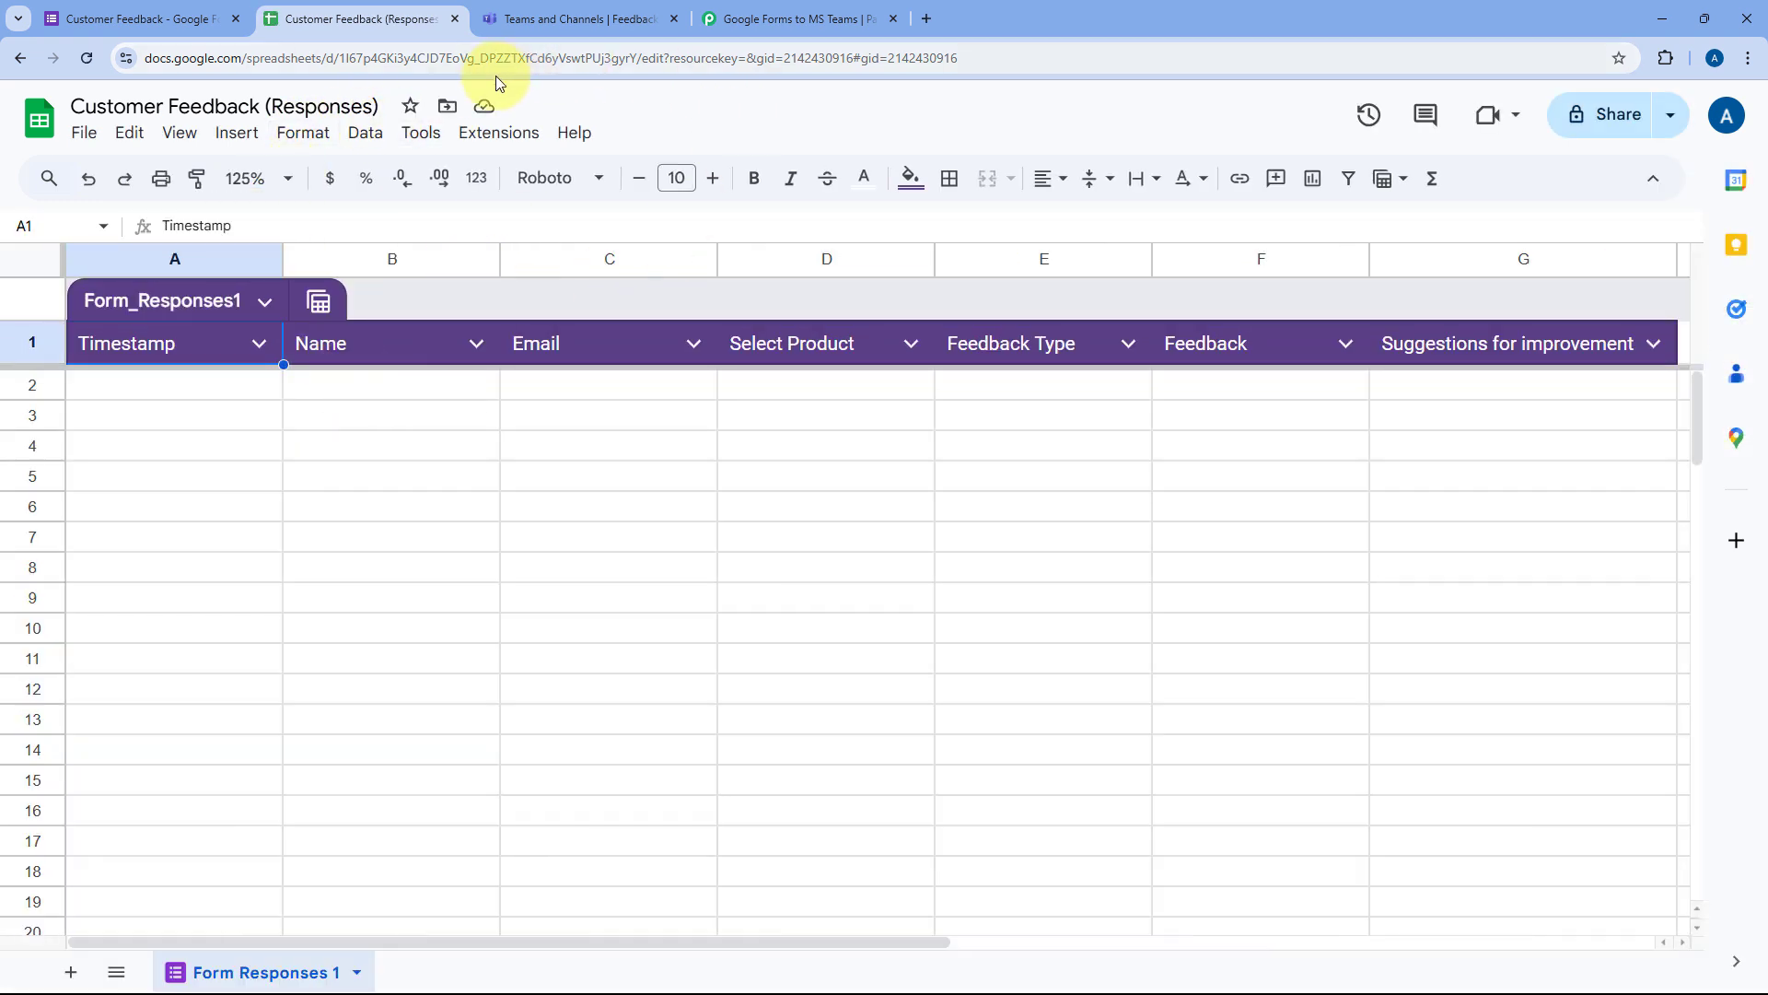
Step: Launch Pabbly Connect Webhooks Initial Setup and review its Selected Sheet, Webhook URL and Trigger Column fields
click(509, 134)
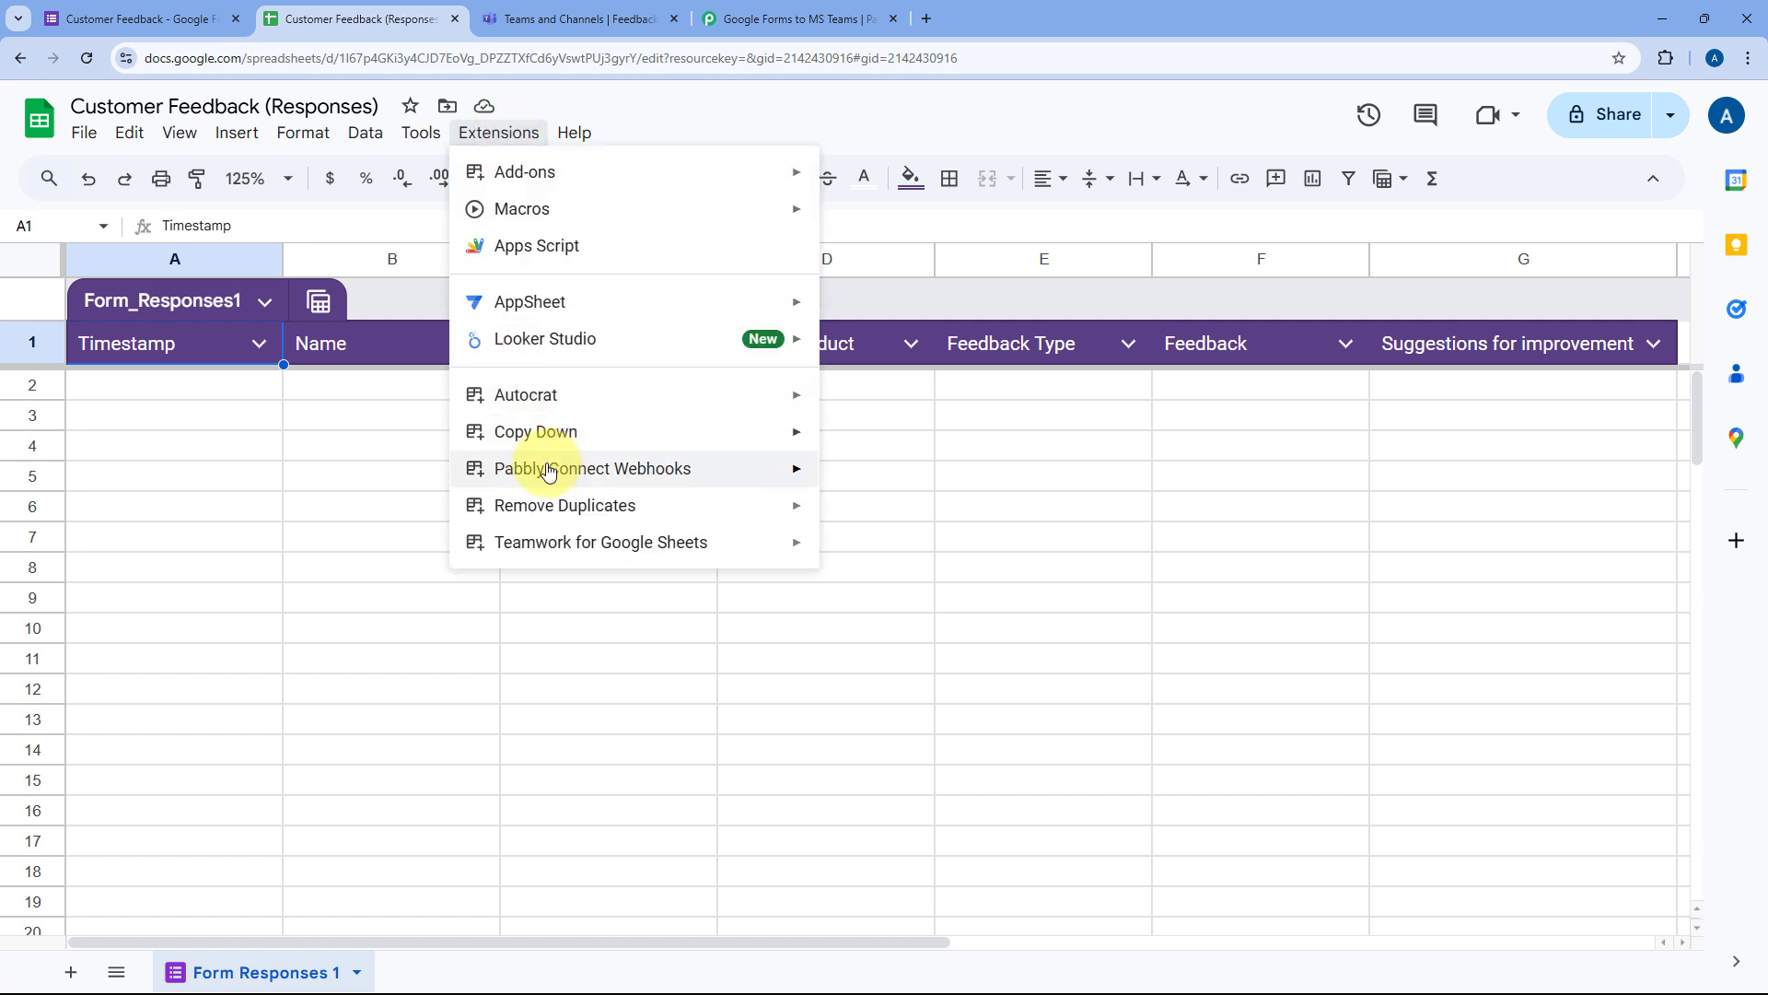
mouse_move(582, 480)
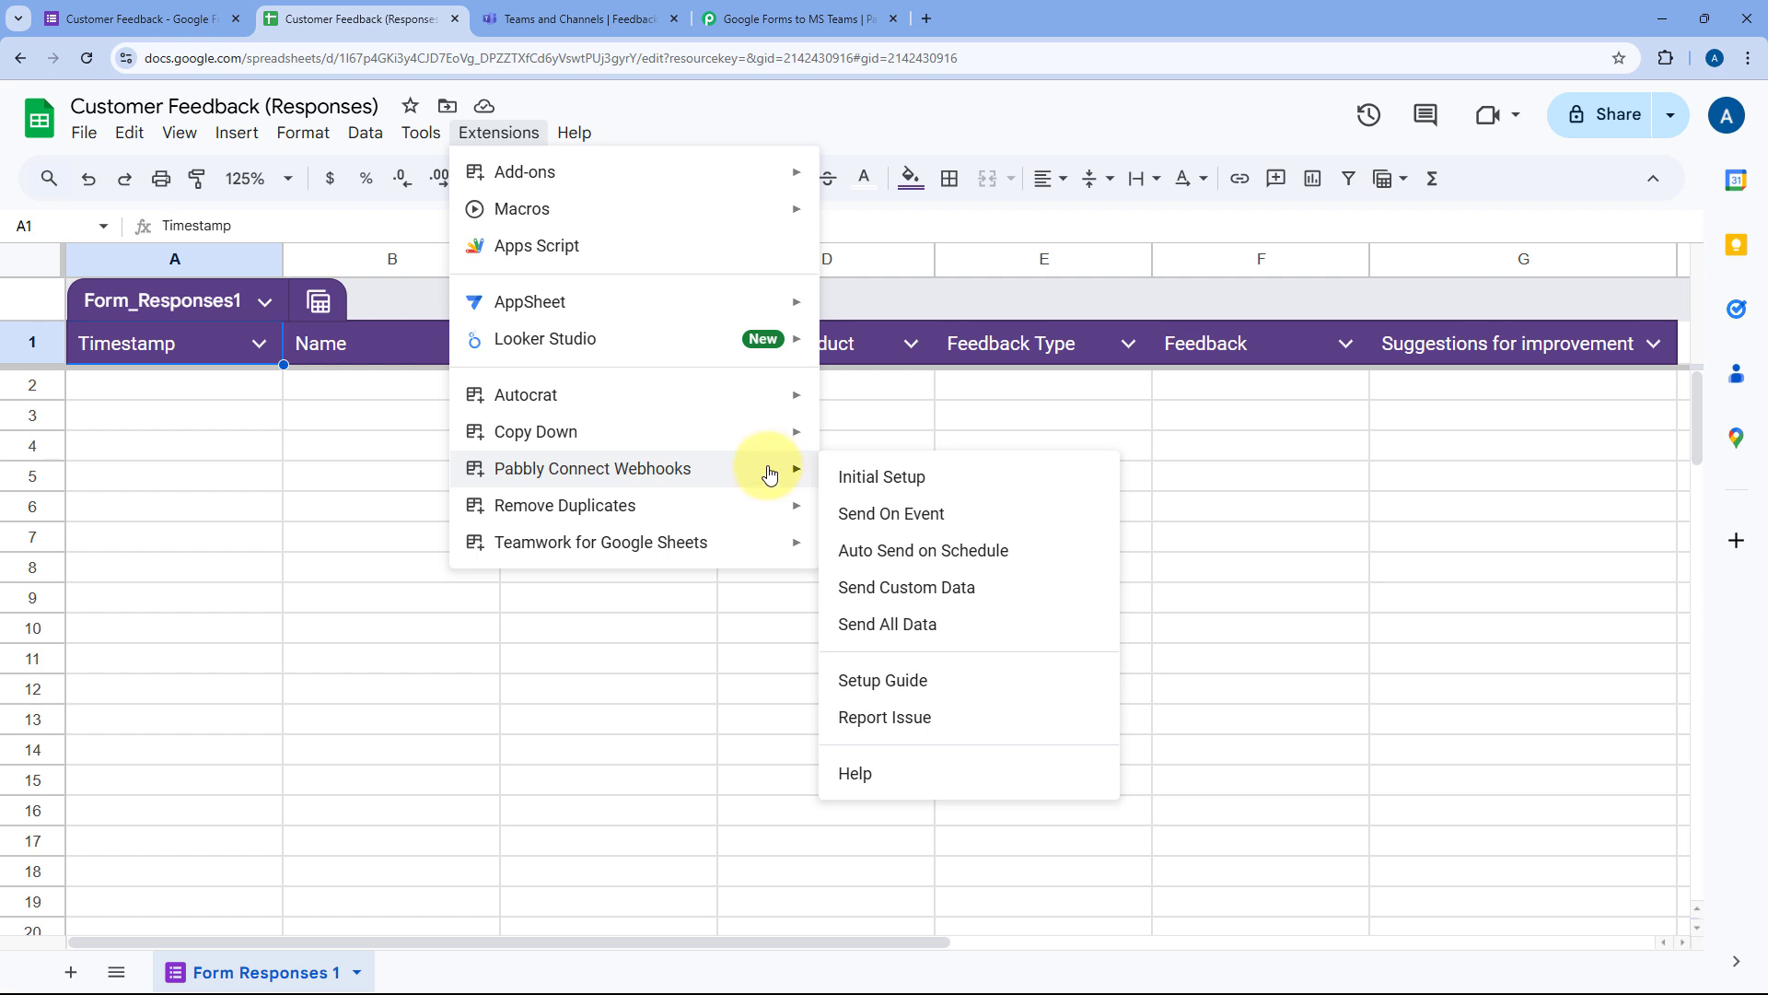
click(935, 477)
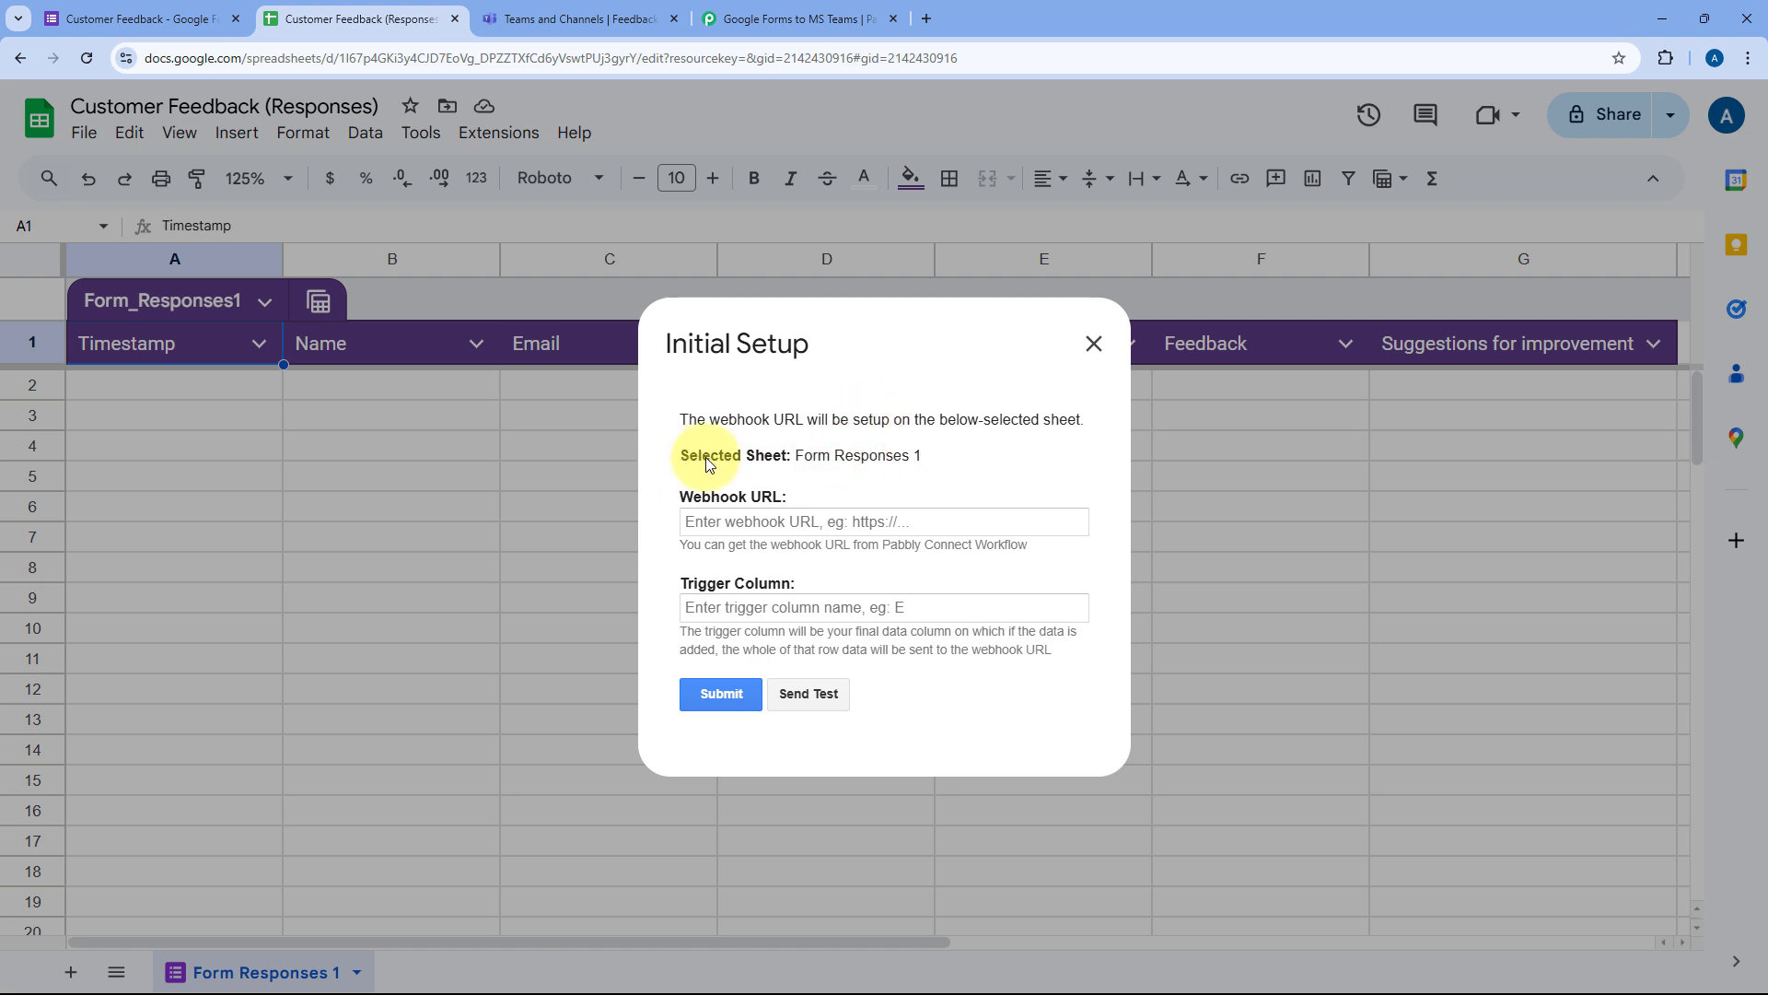
drag(679, 455, 789, 455)
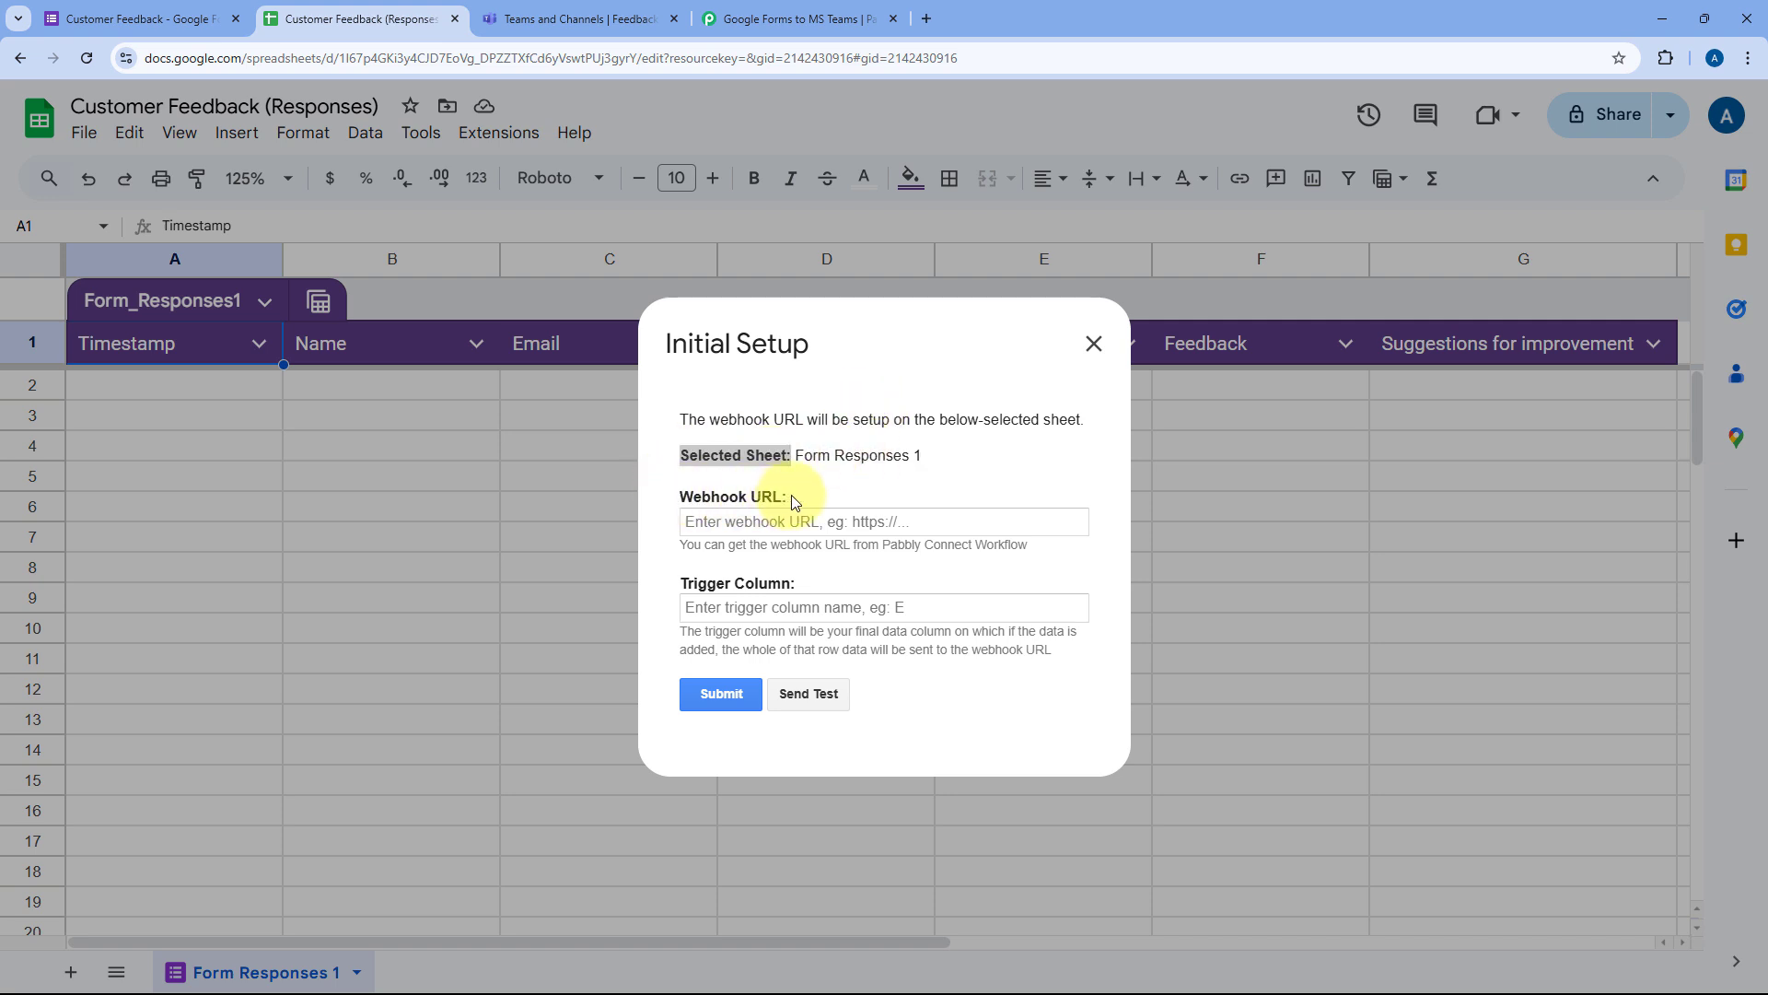
click(790, 497)
drag(682, 583, 783, 588)
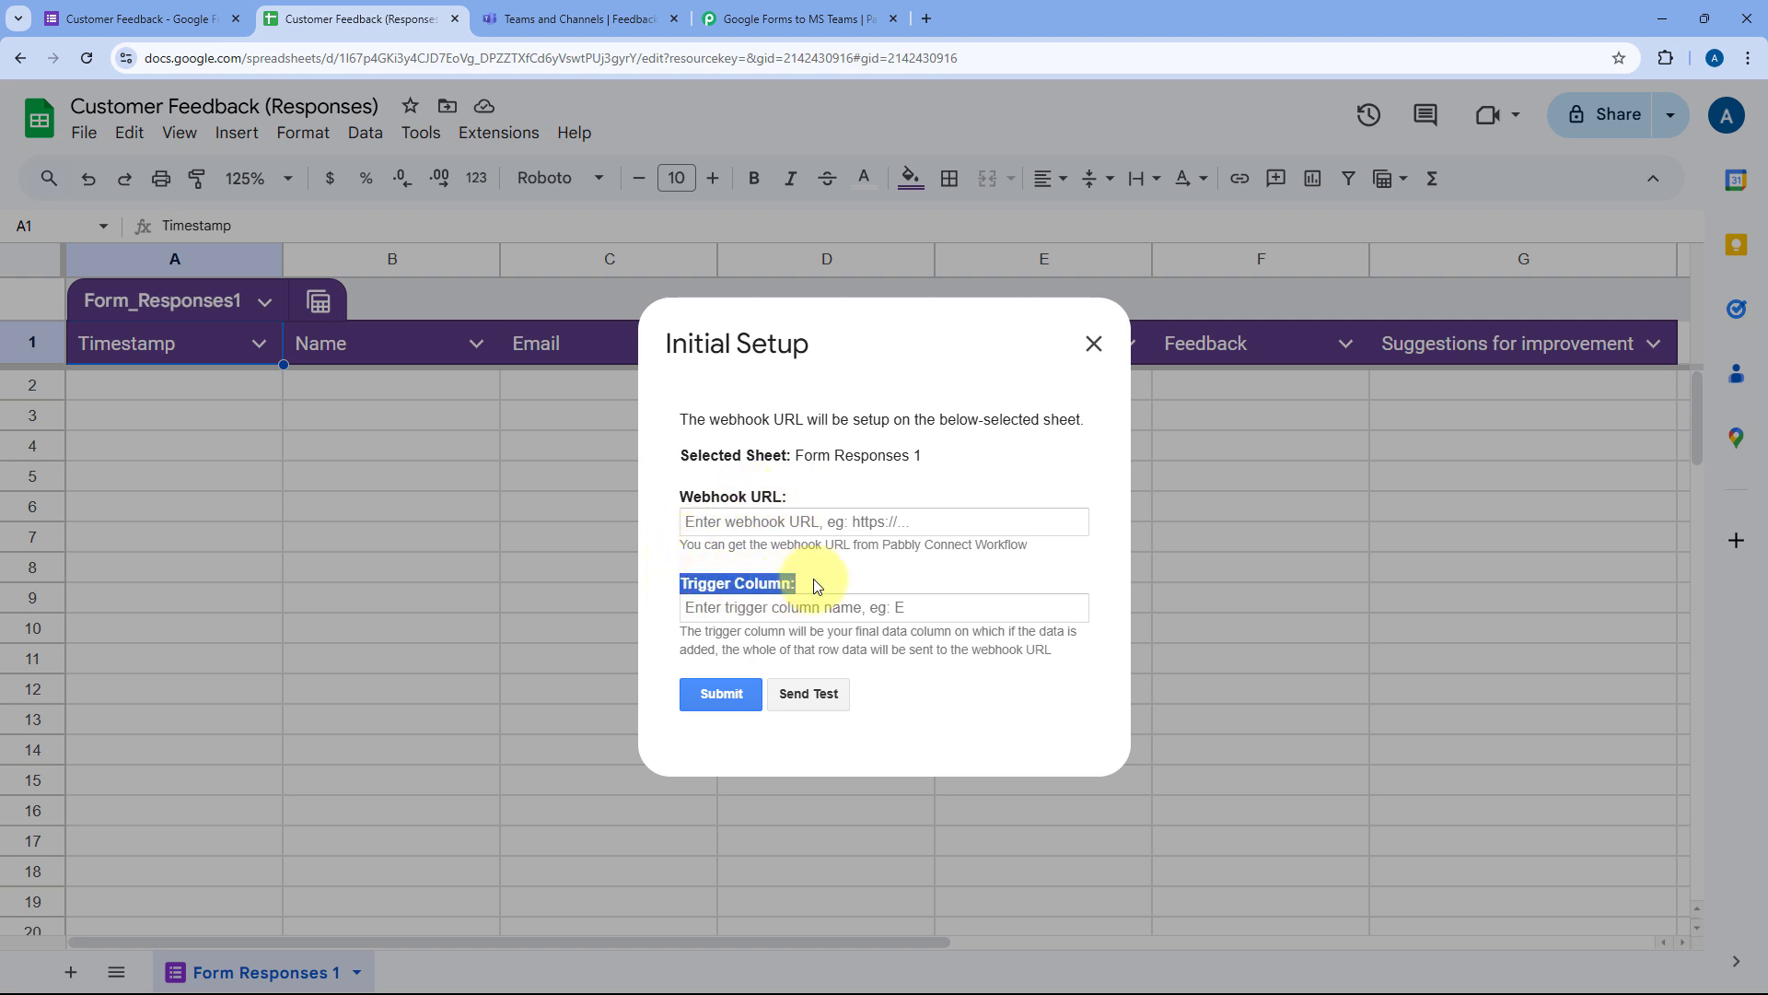
click(817, 587)
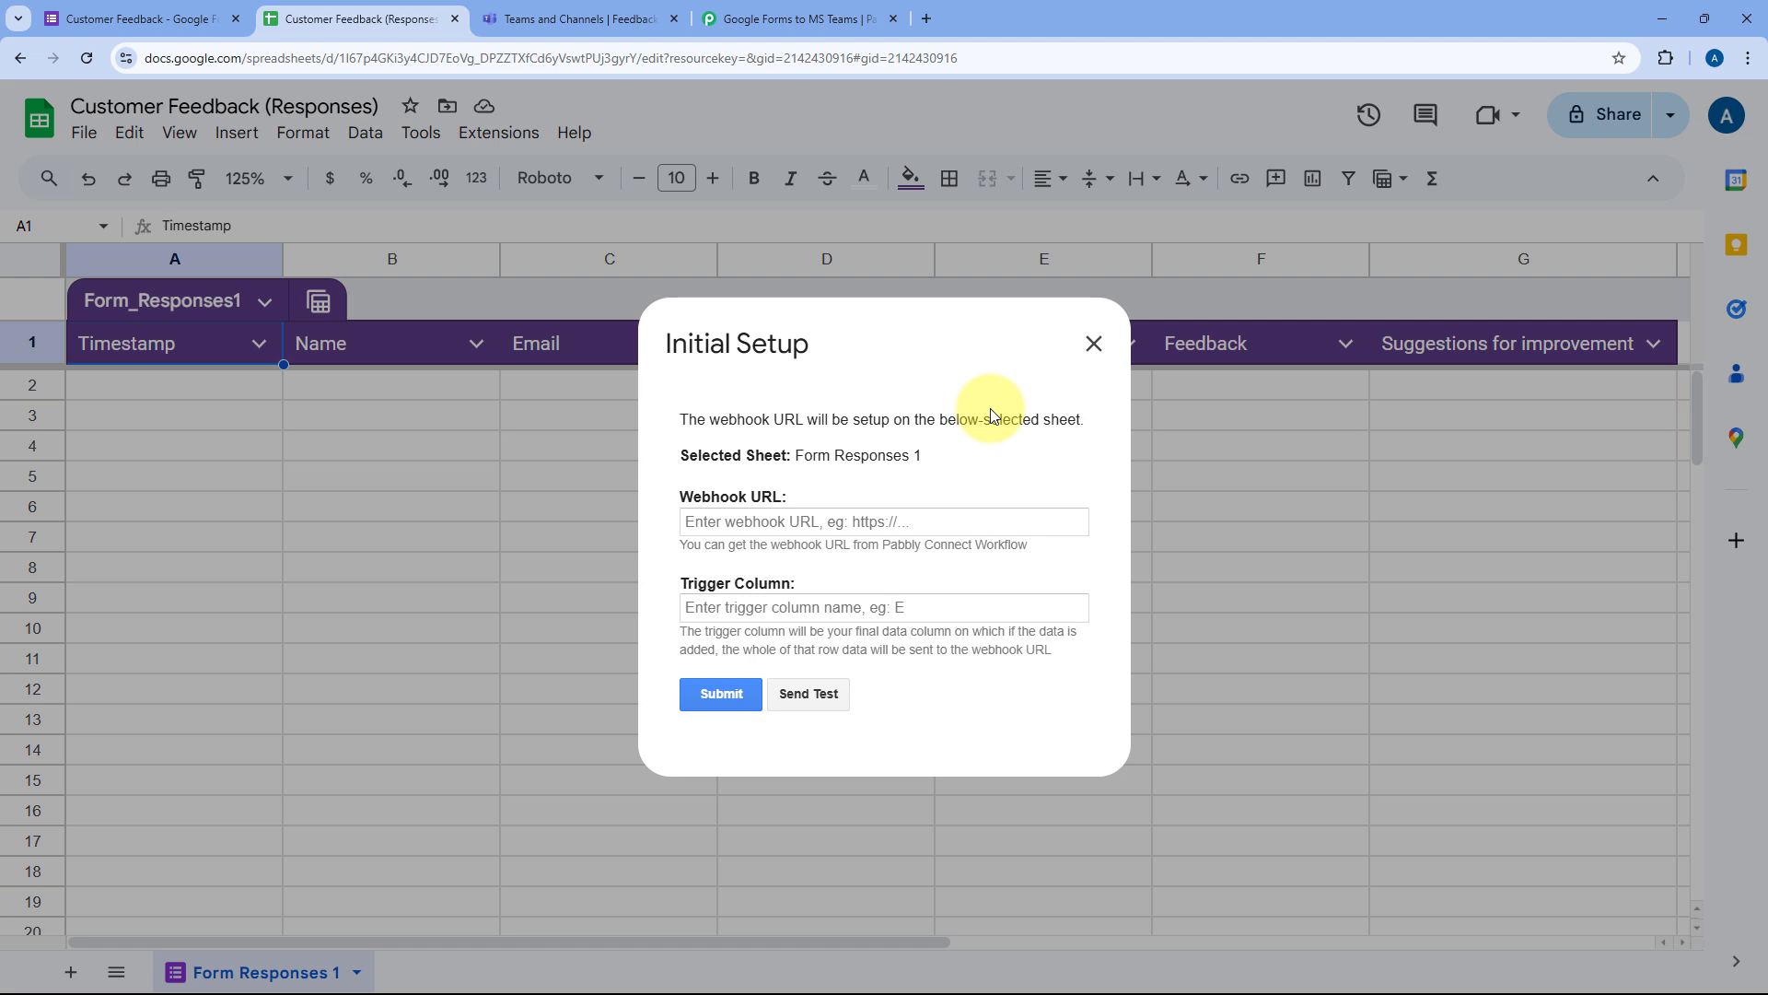
drag(787, 497, 683, 498)
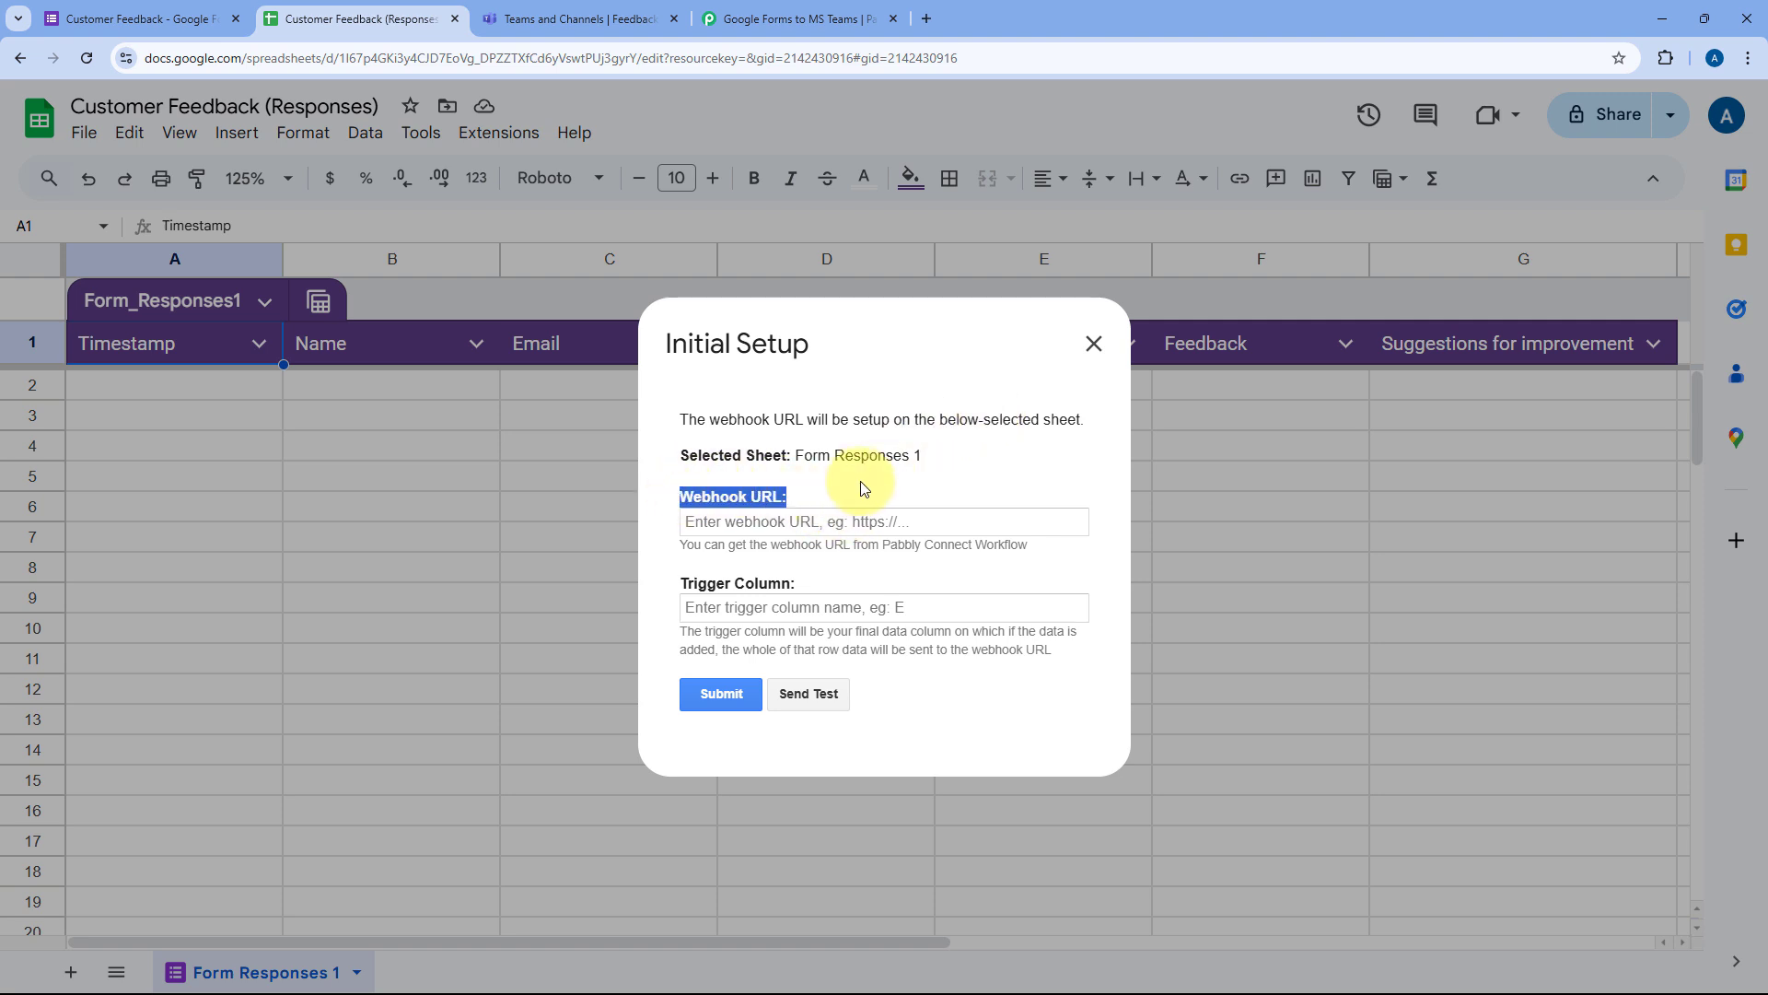
click(845, 486)
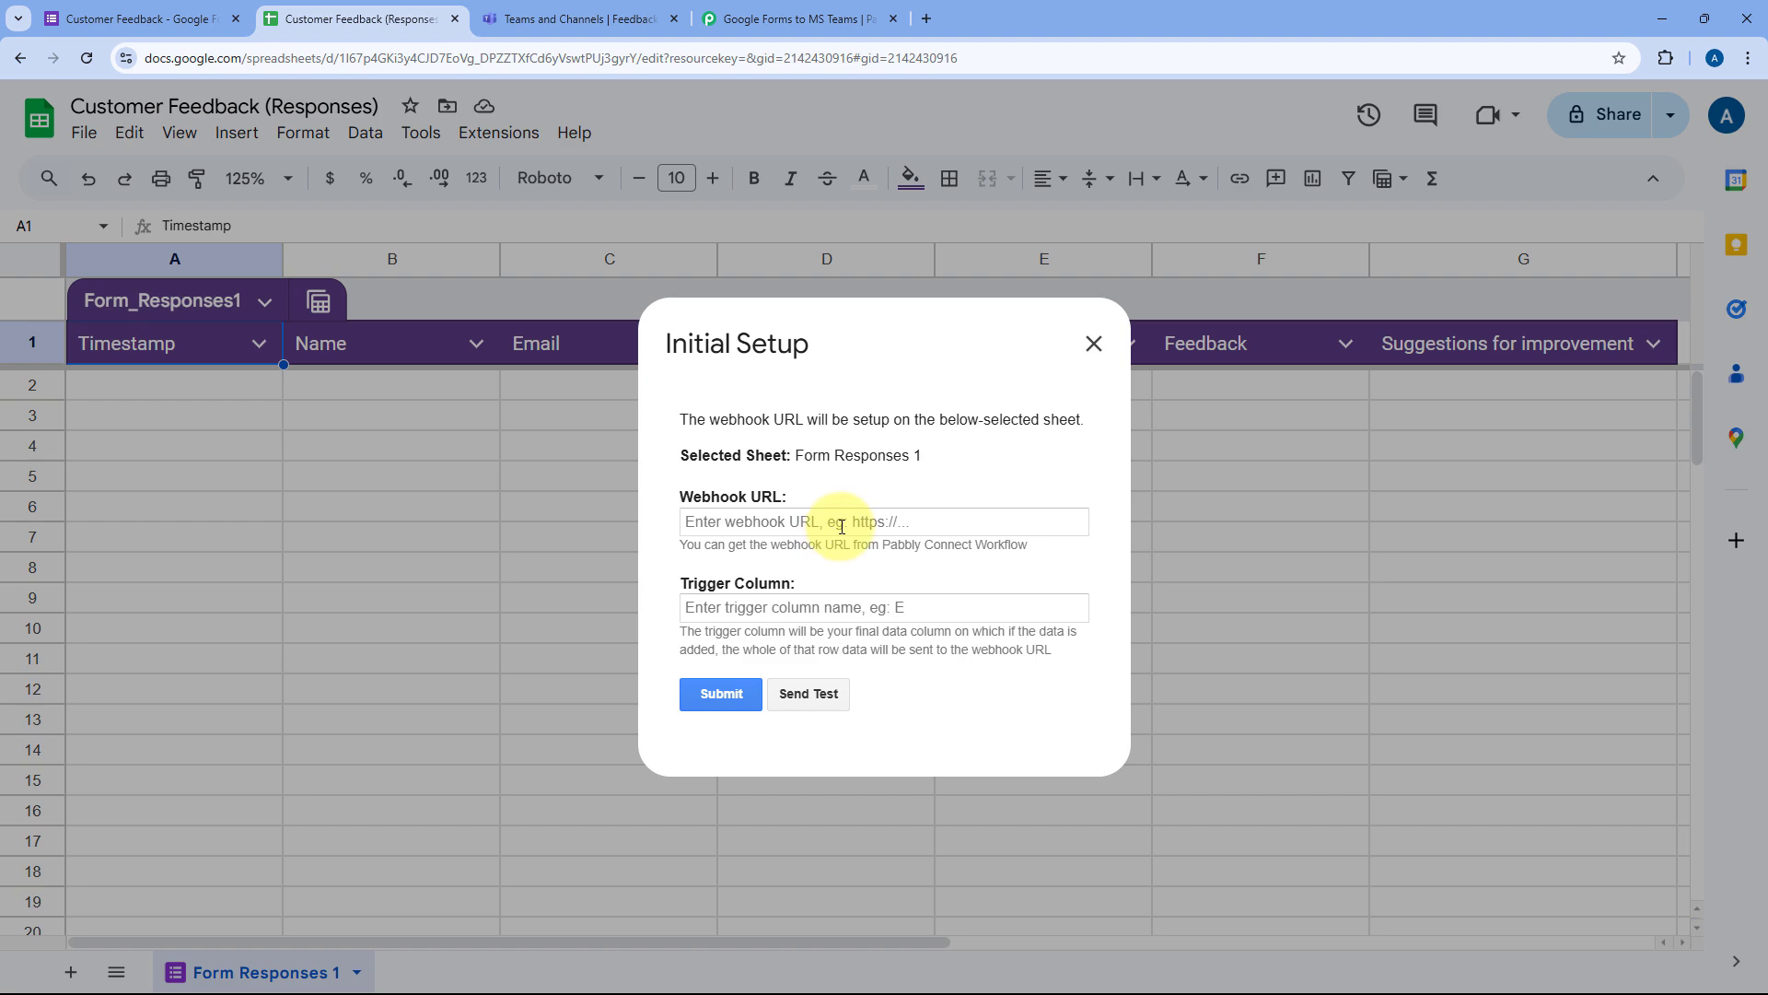
Step: Copy the Pabbly webhook URL and paste it into the setup dialog's Webhook URL field
click(794, 18)
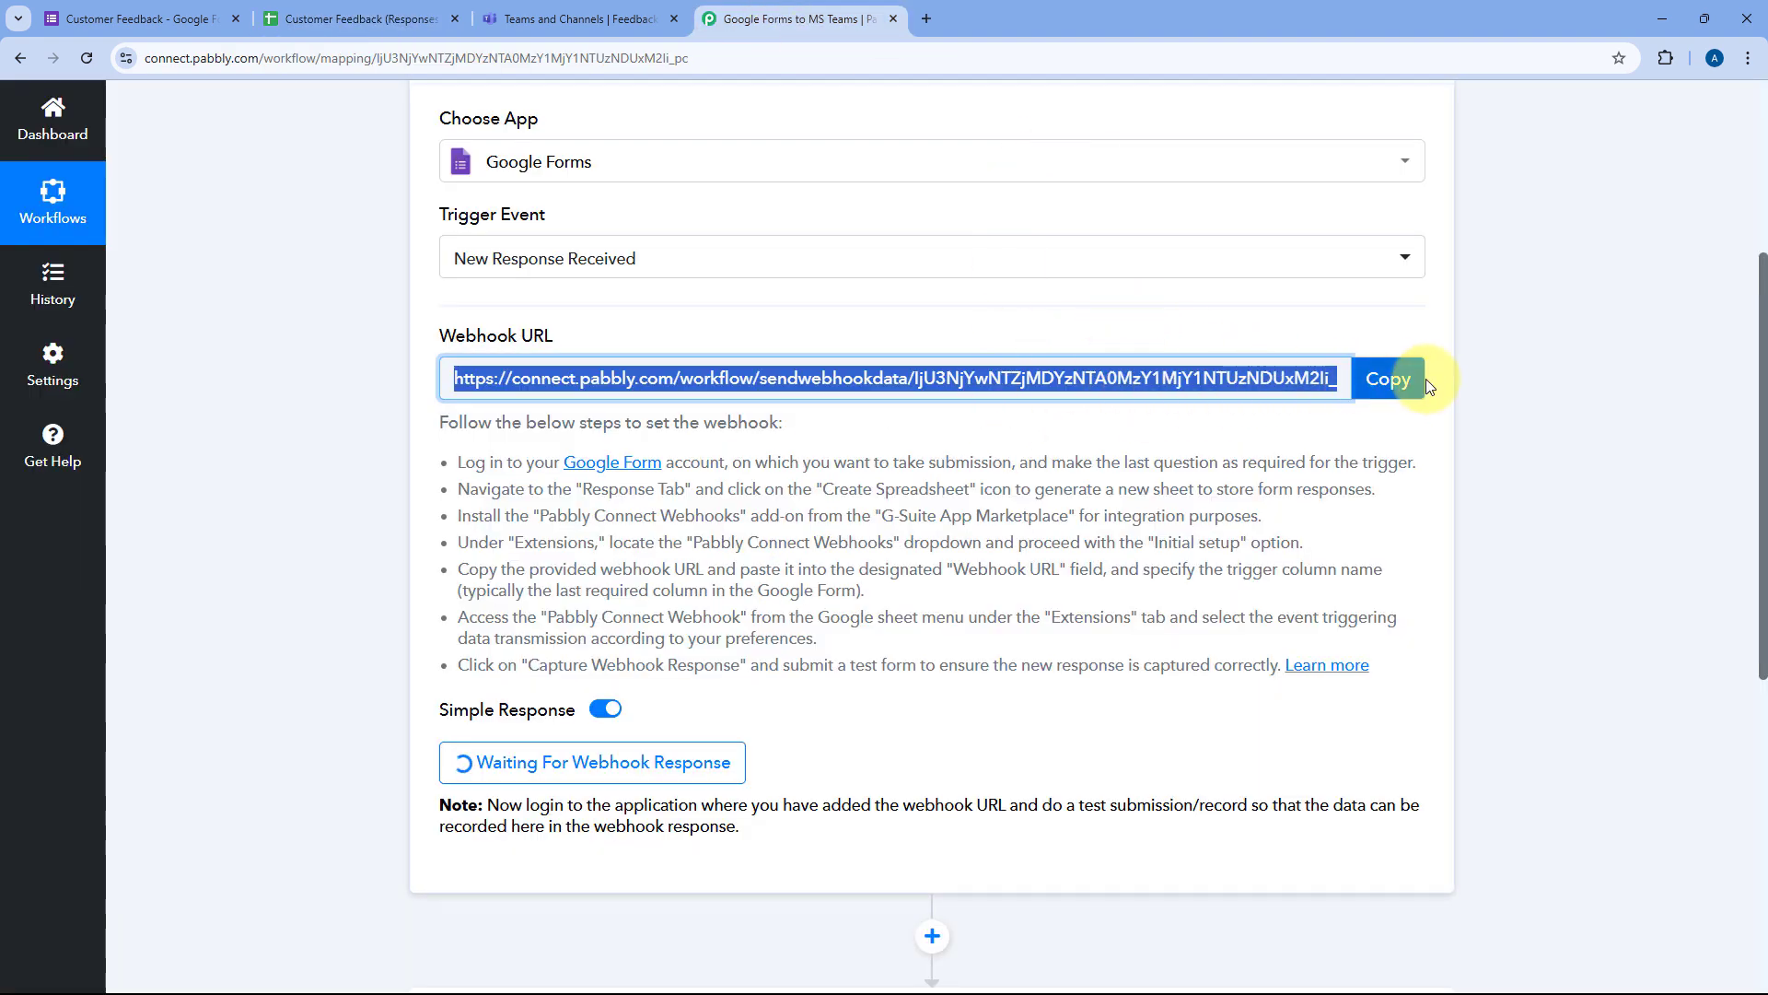
click(1390, 380)
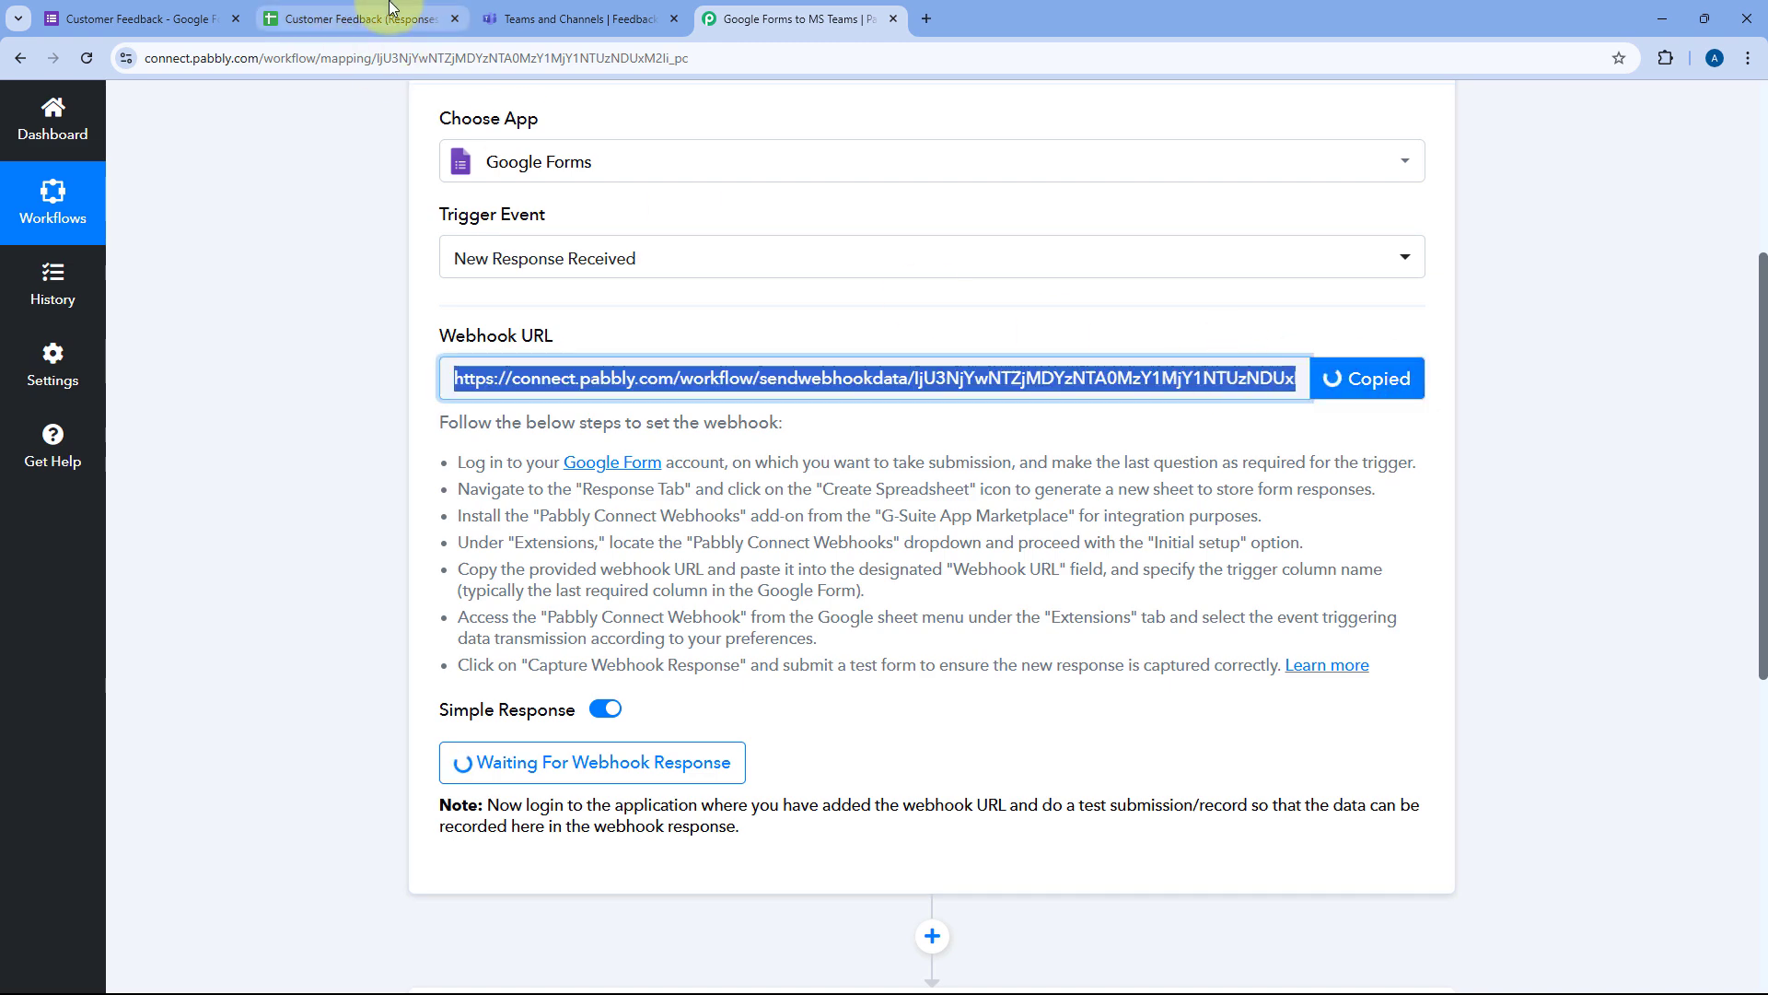
click(363, 19)
right_click(729, 521)
click(761, 695)
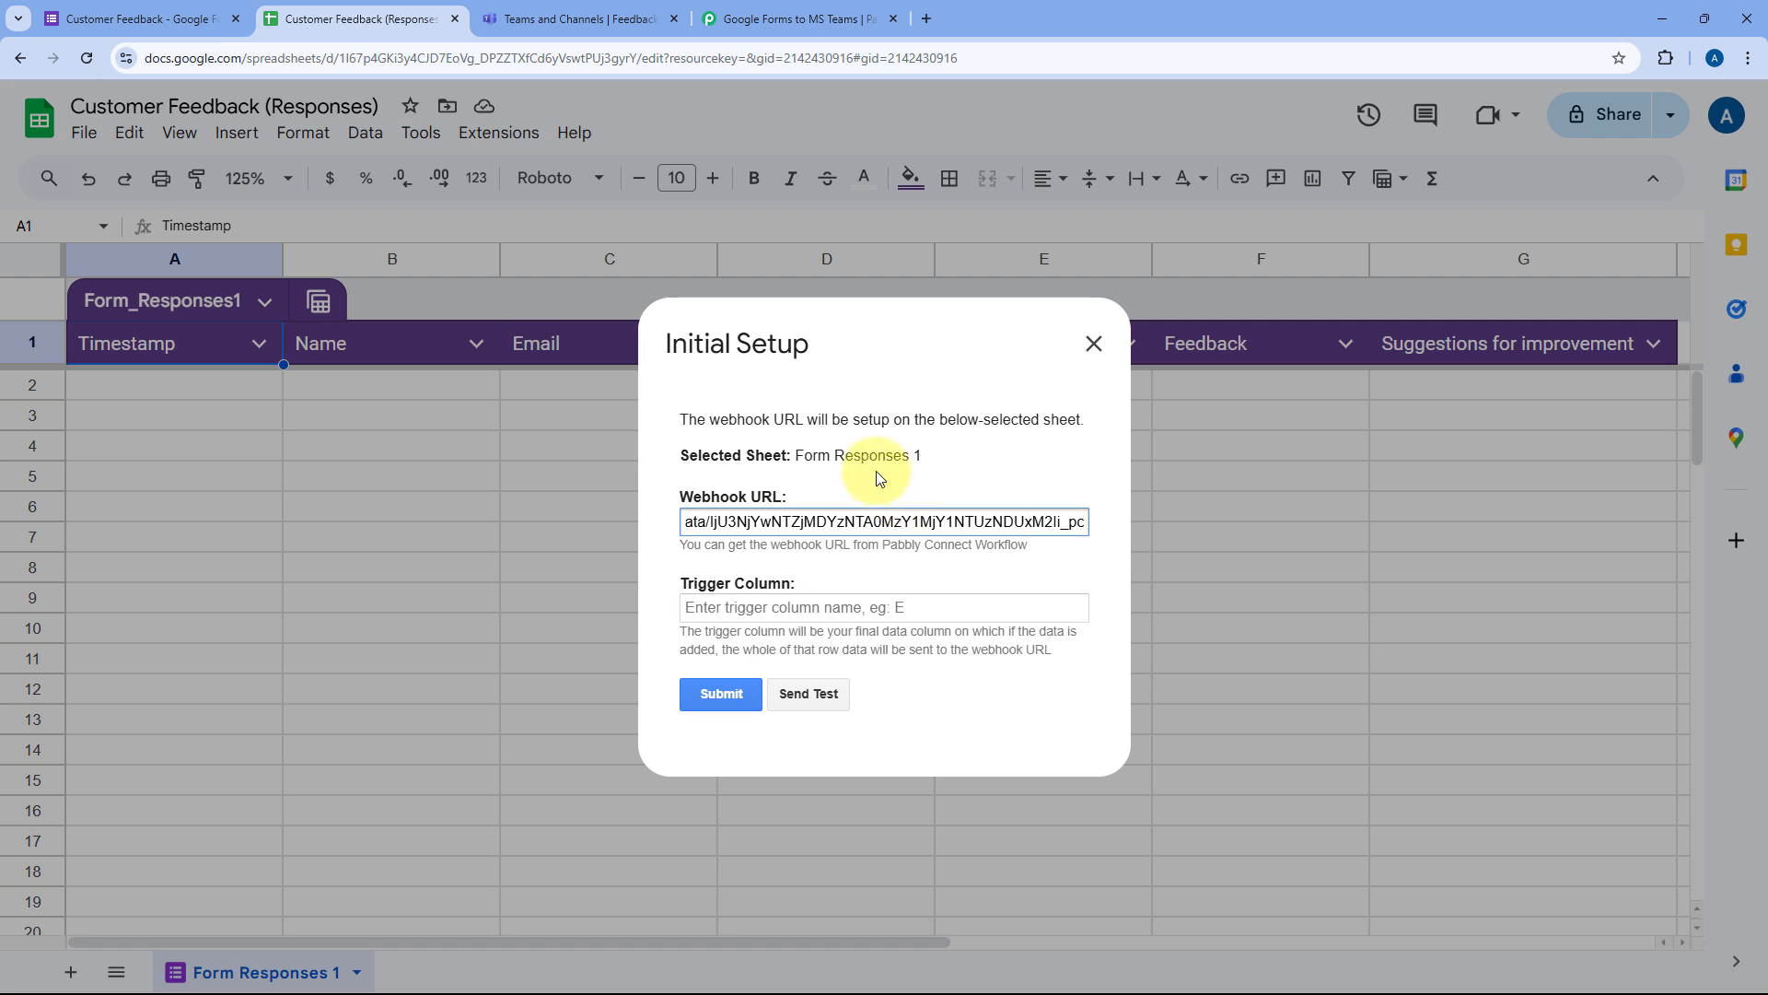
click(826, 382)
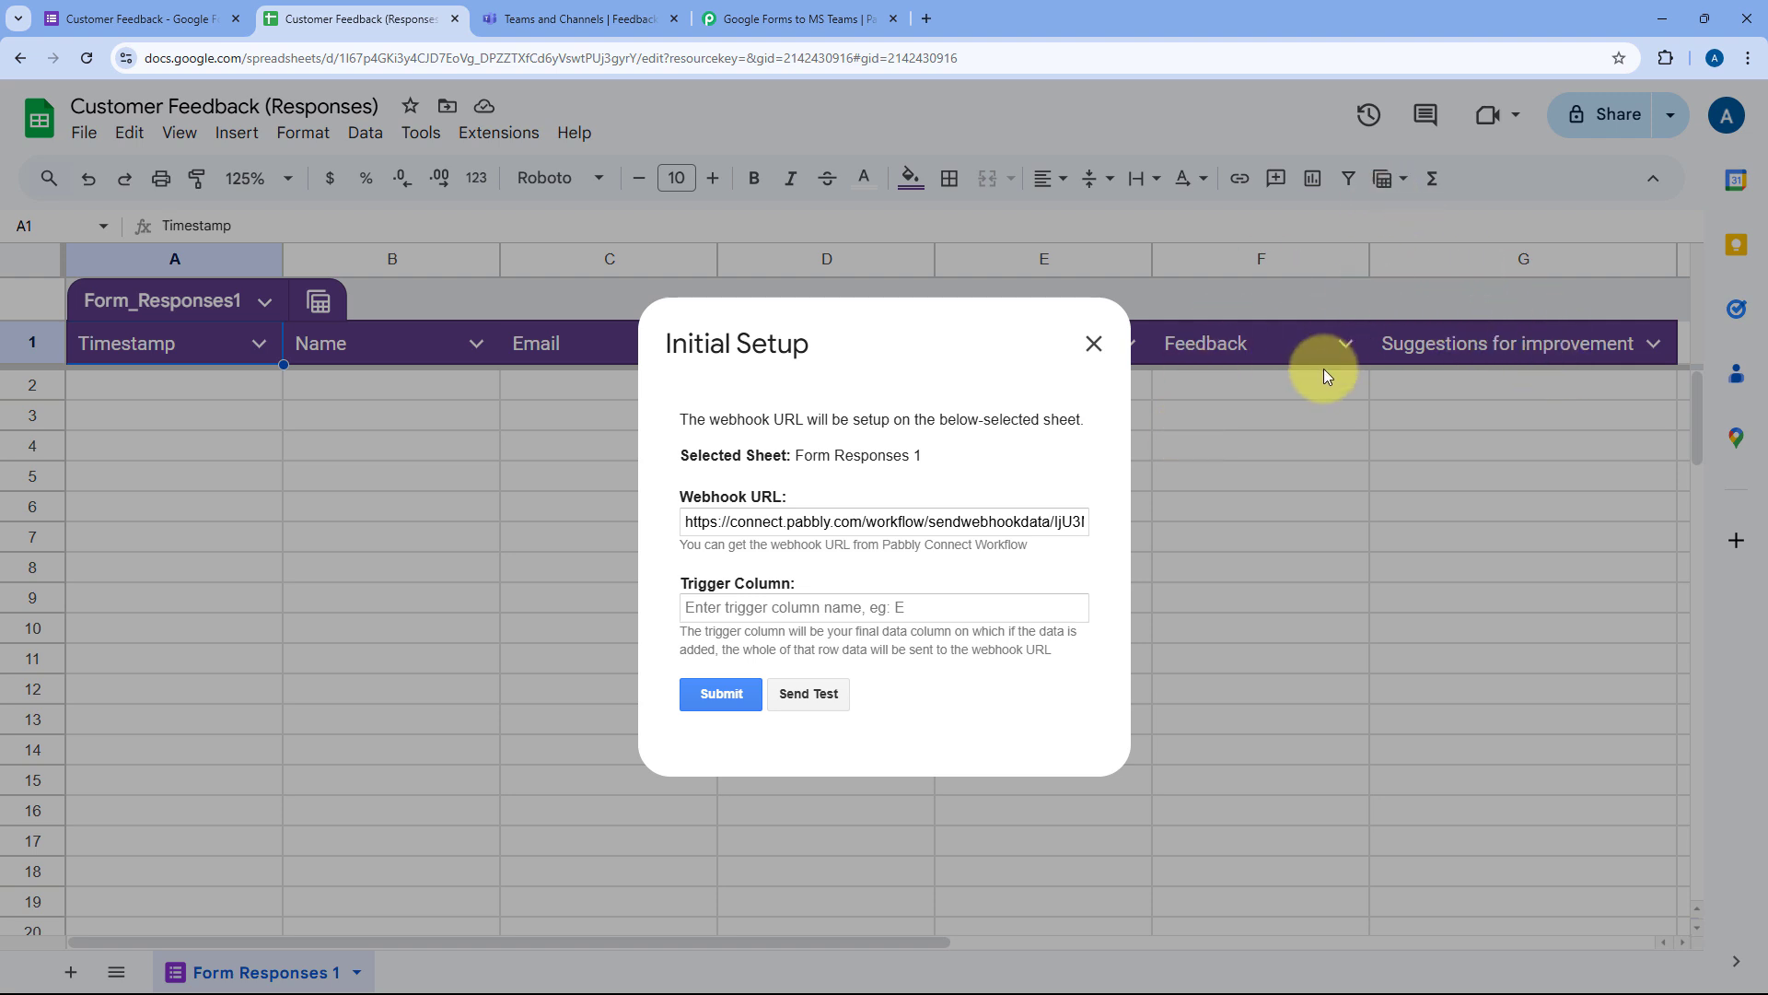
Step: Set the Trigger Column to G, submit the setup, and close the dialog
click(750, 612)
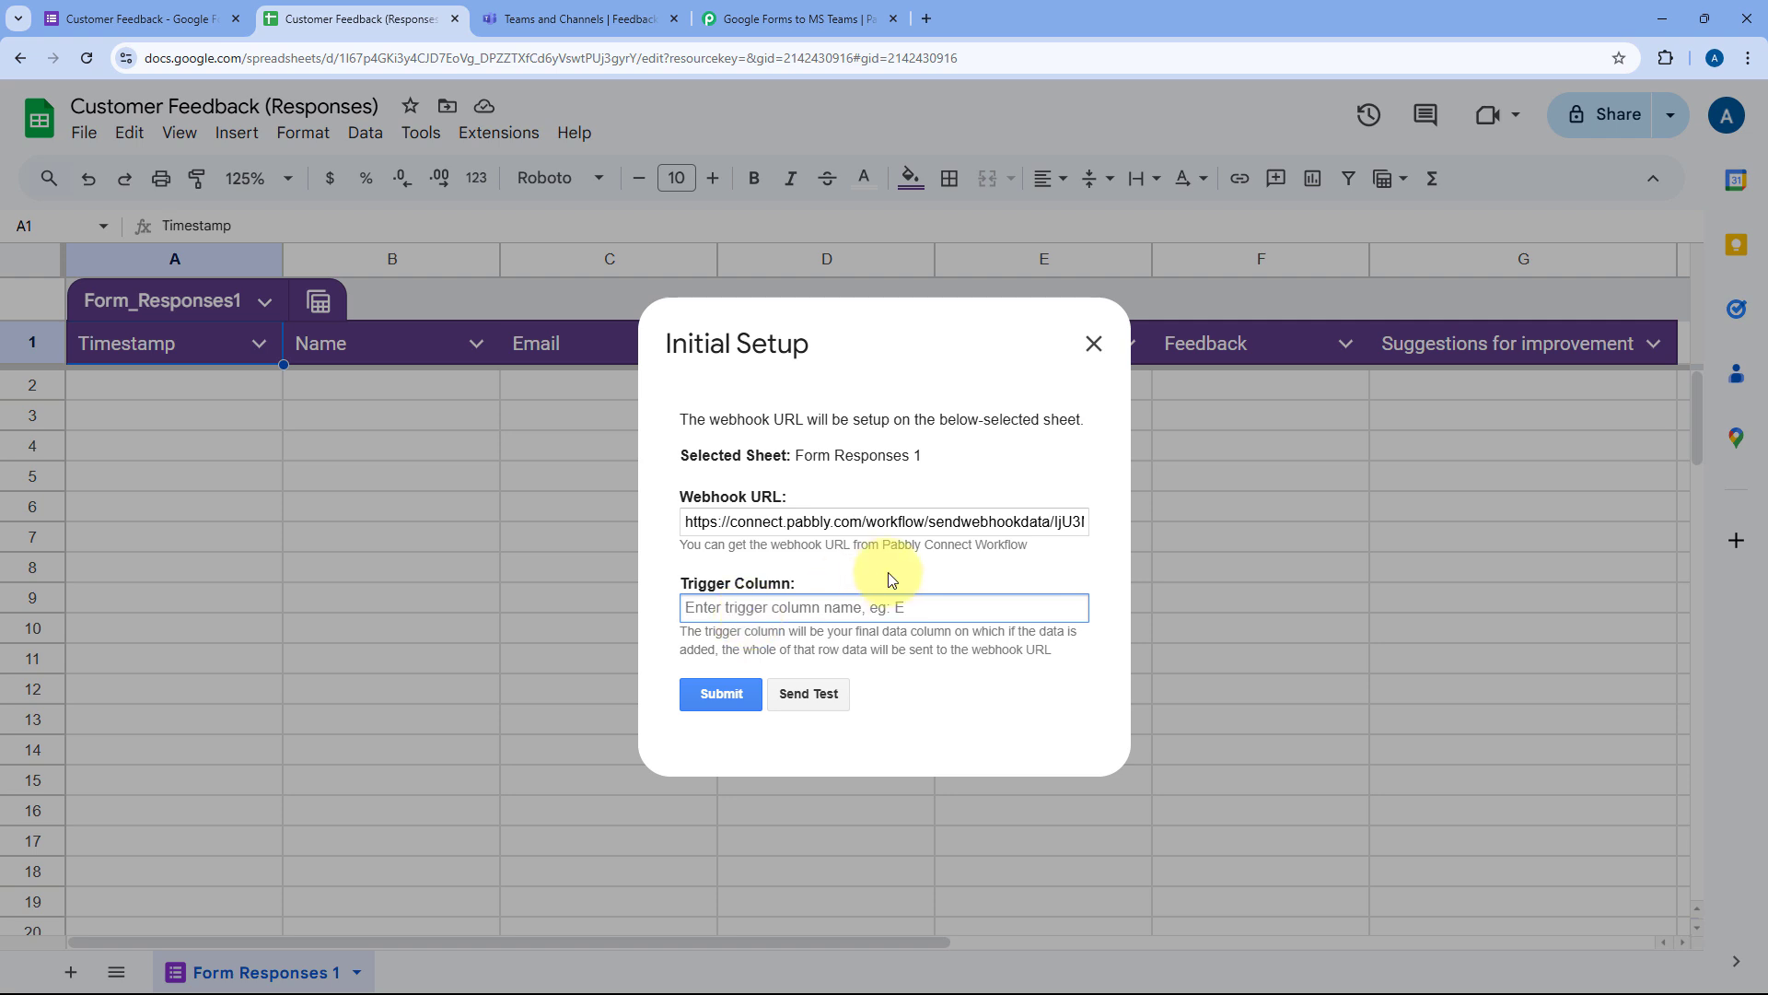
text(G)
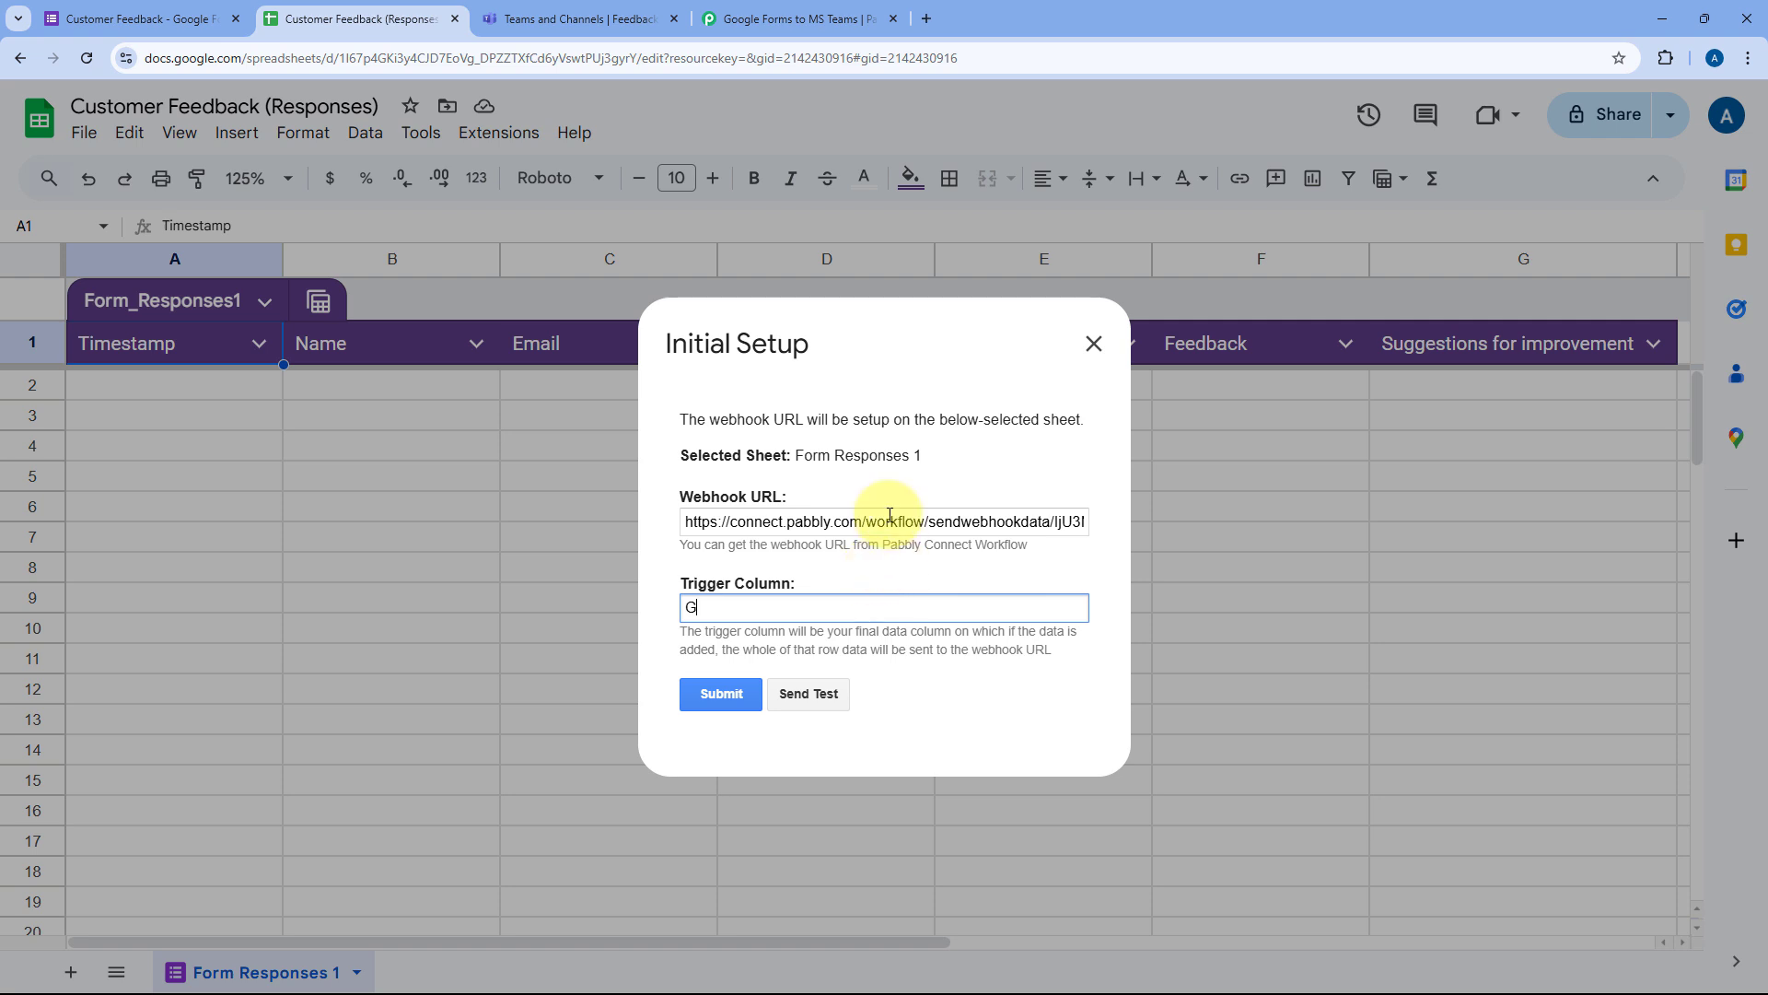
click(722, 701)
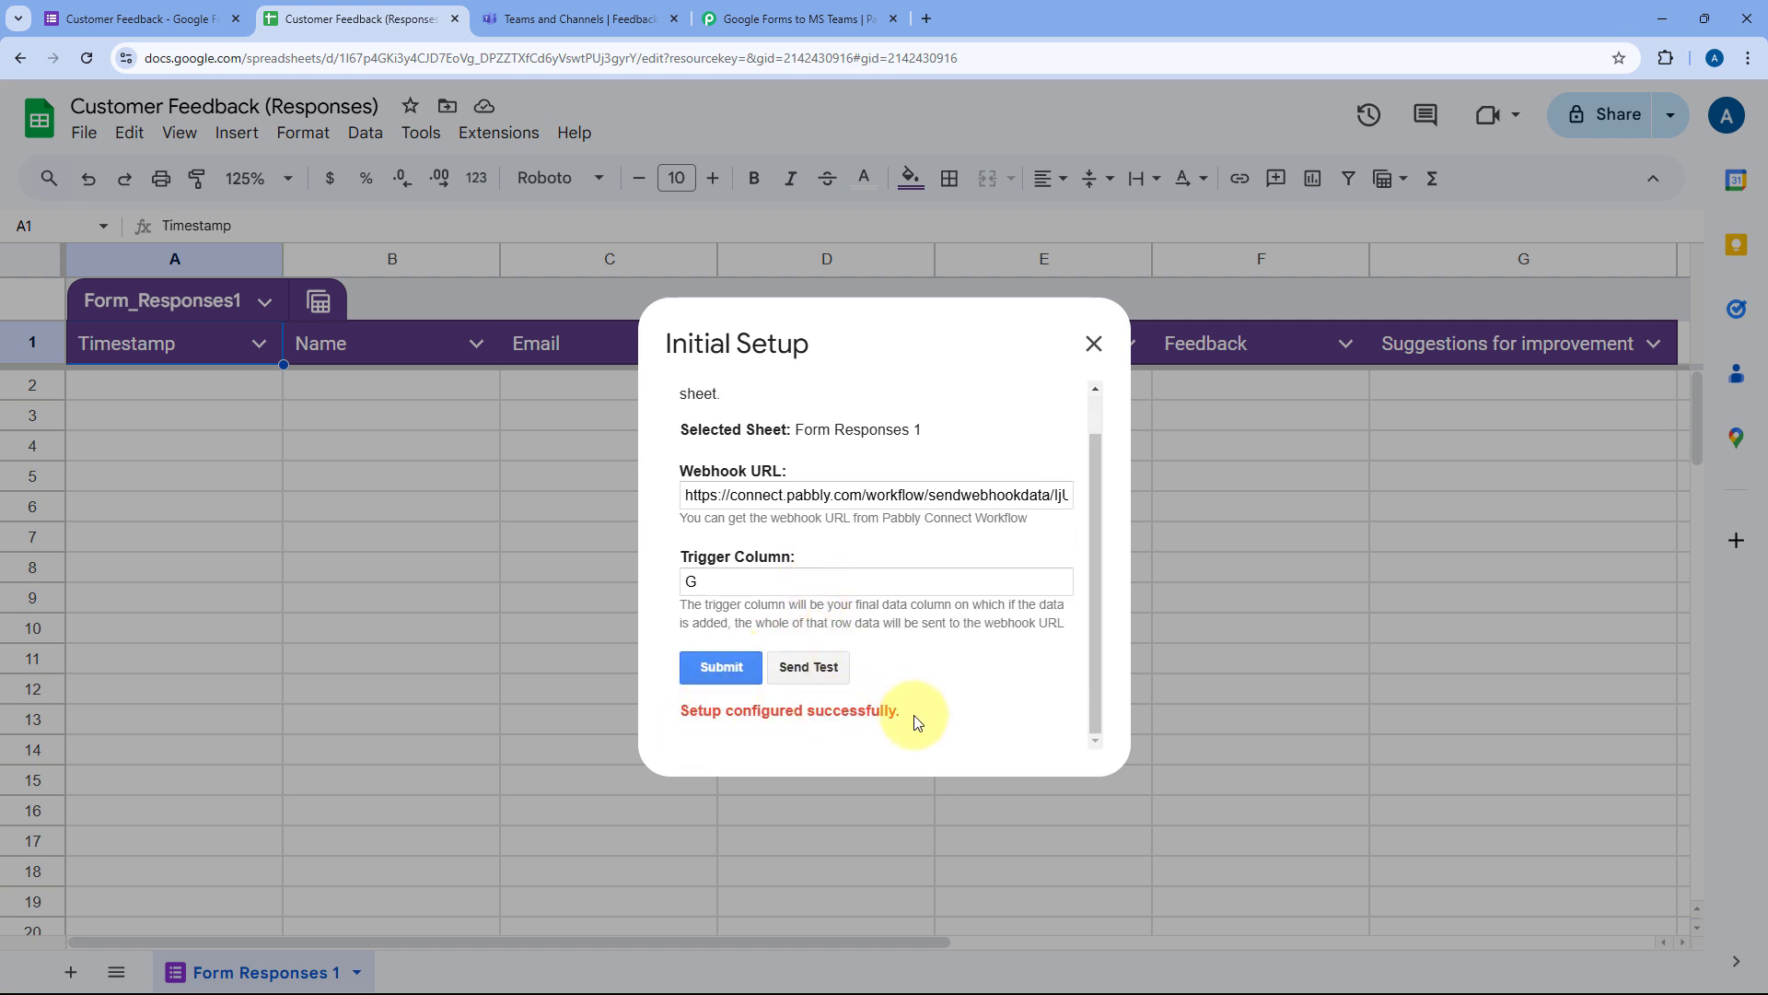
scroll(1000, 626, up, 1)
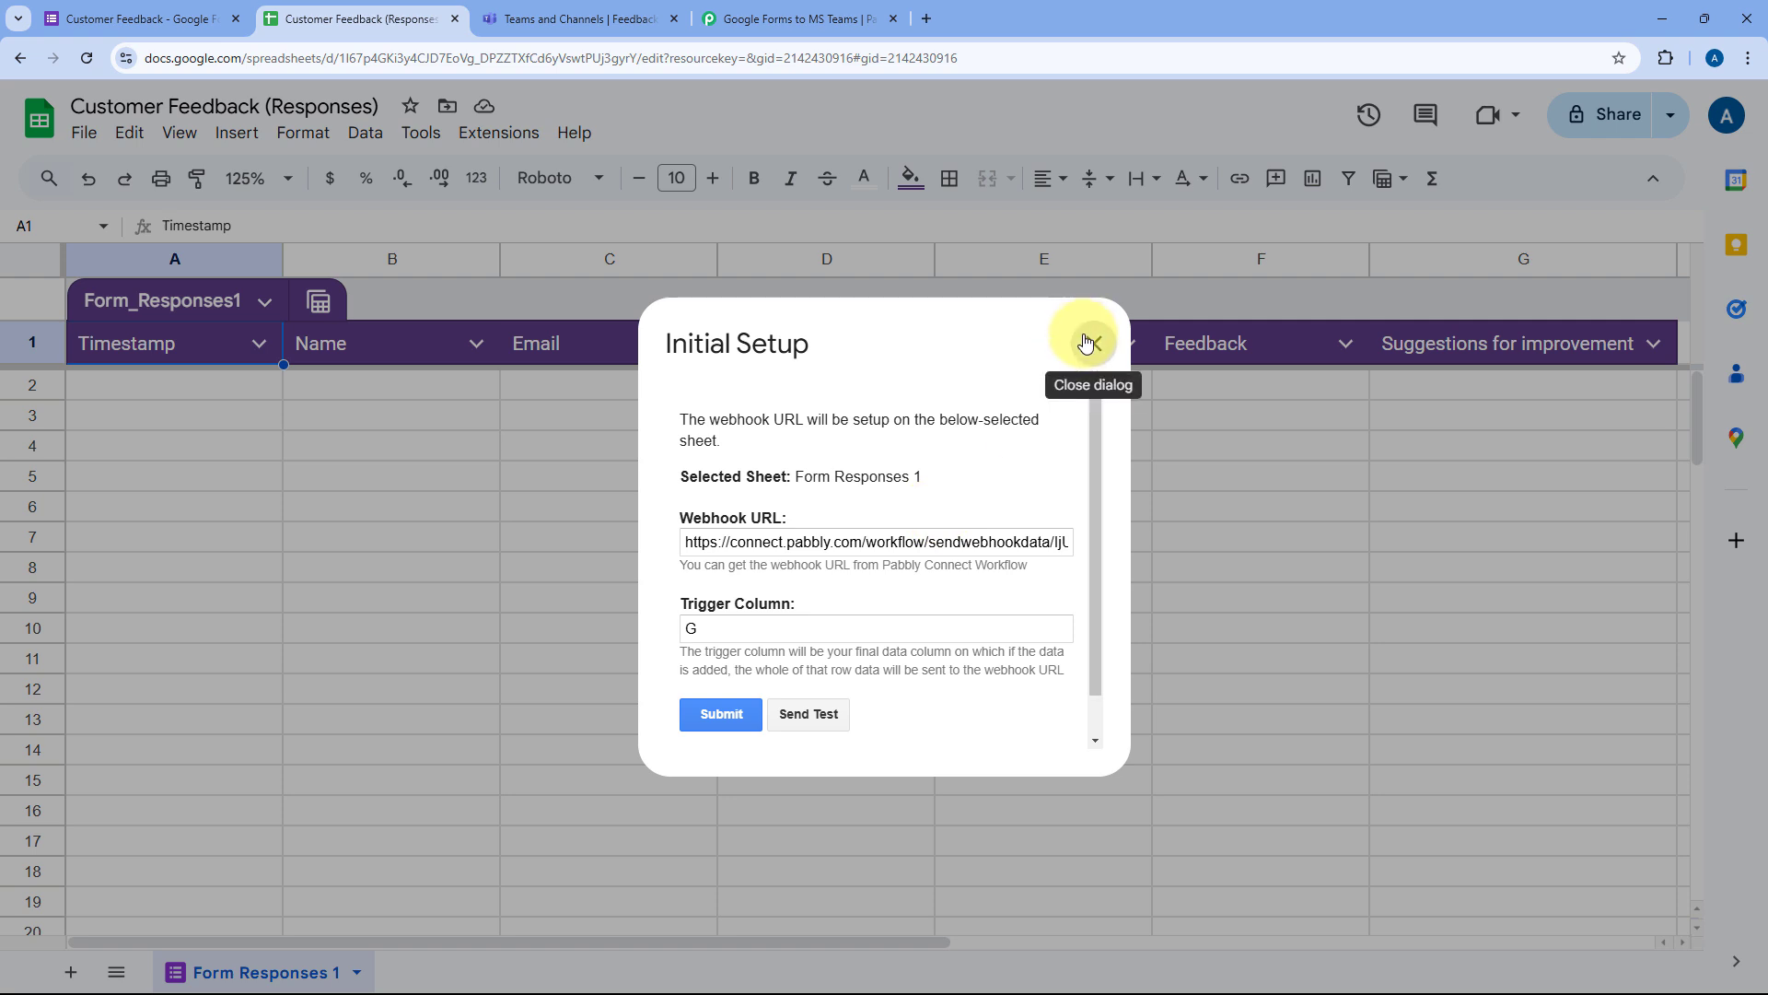
click(1087, 342)
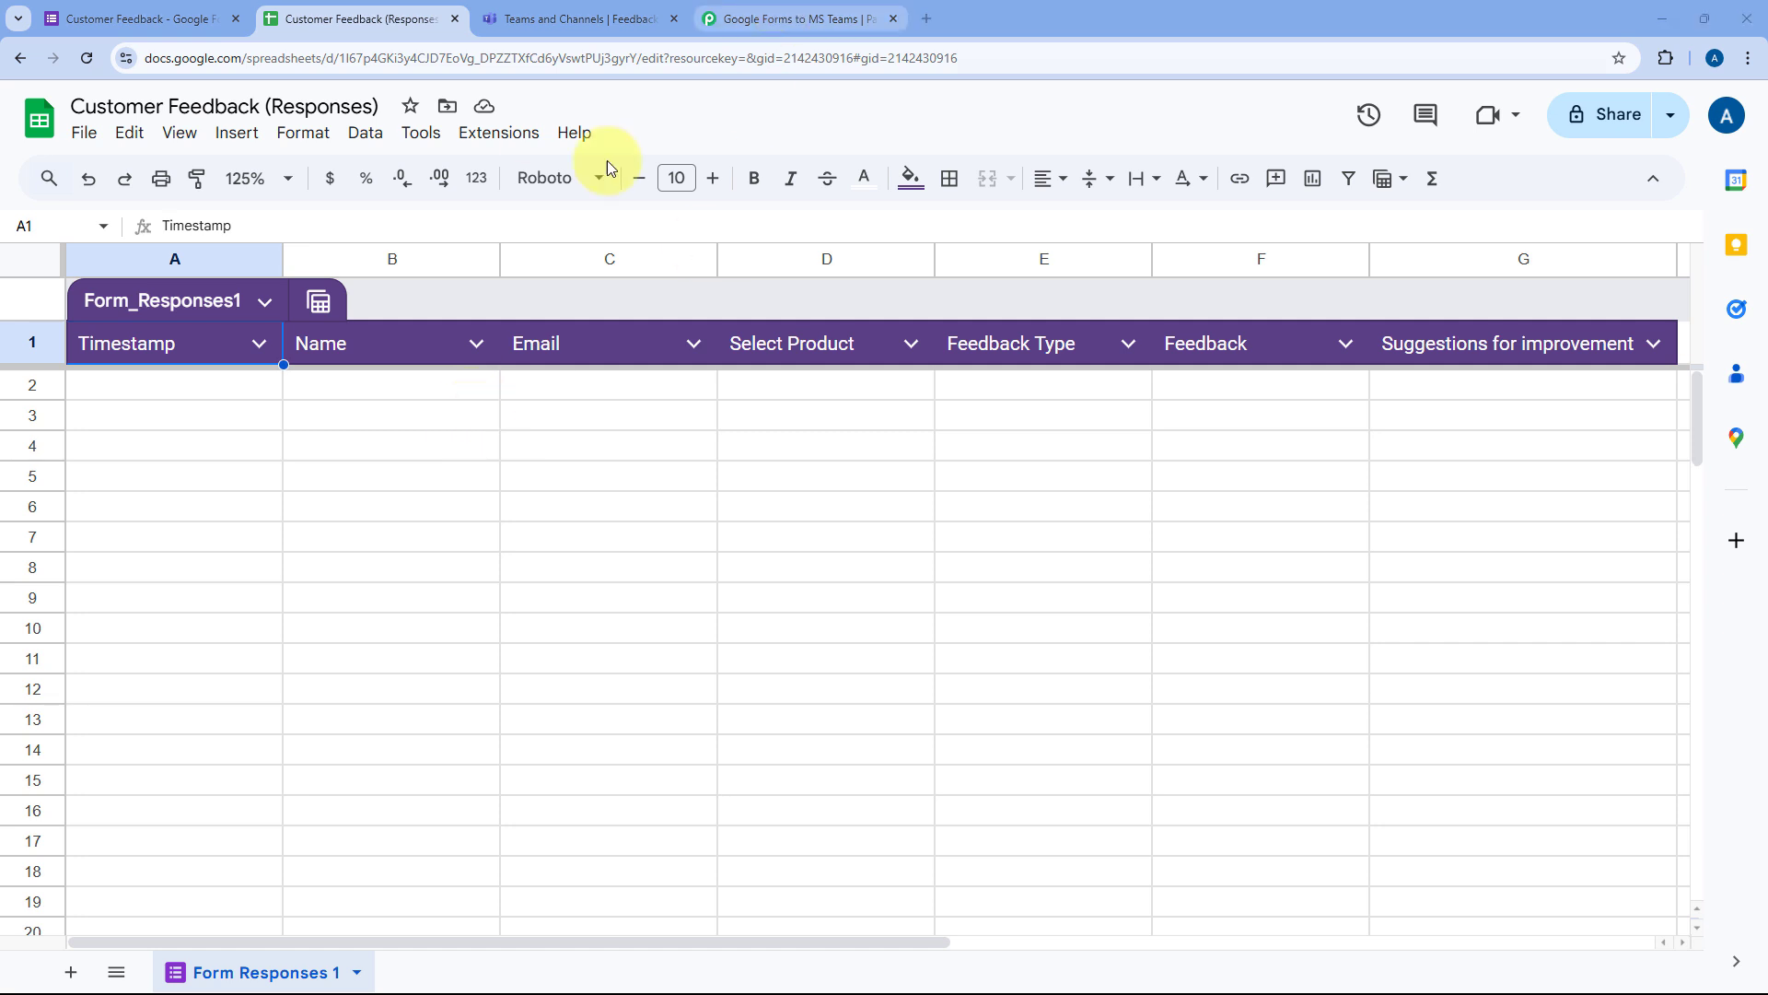
Step: Enable Pabbly Connect Webhooks > Send On Event for new rows, then check the waiting Pabbly workflow
click(492, 139)
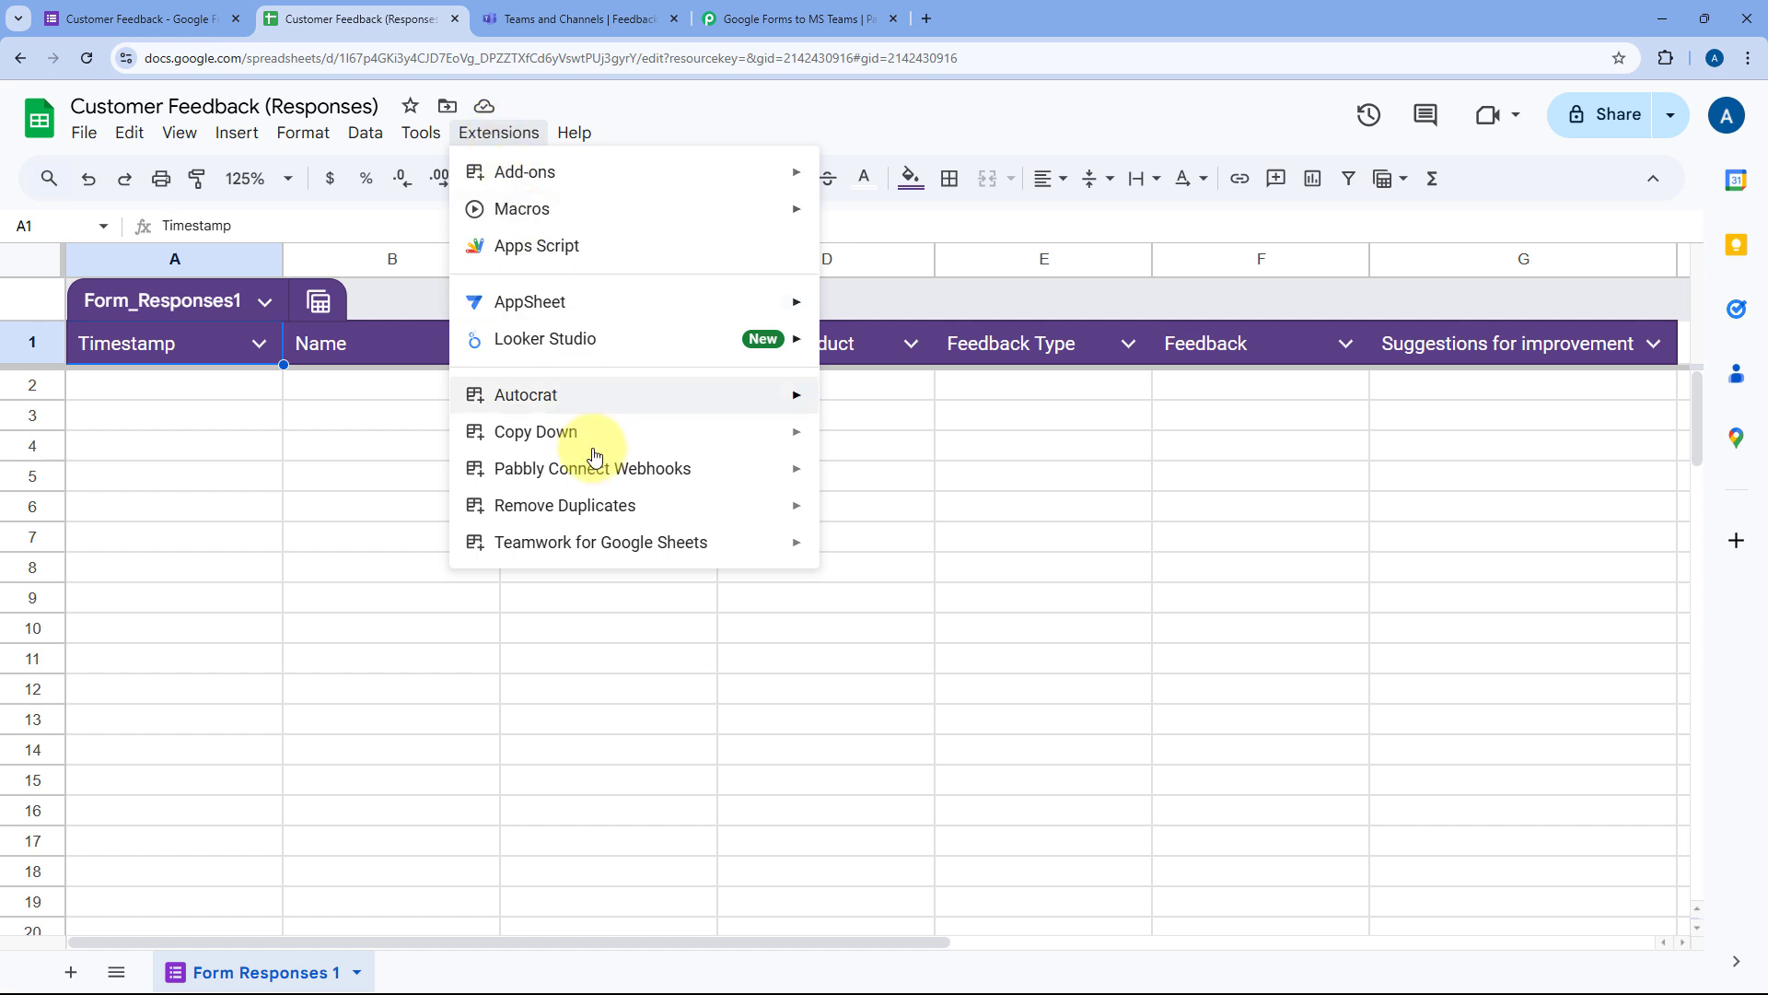
mouse_move(643, 471)
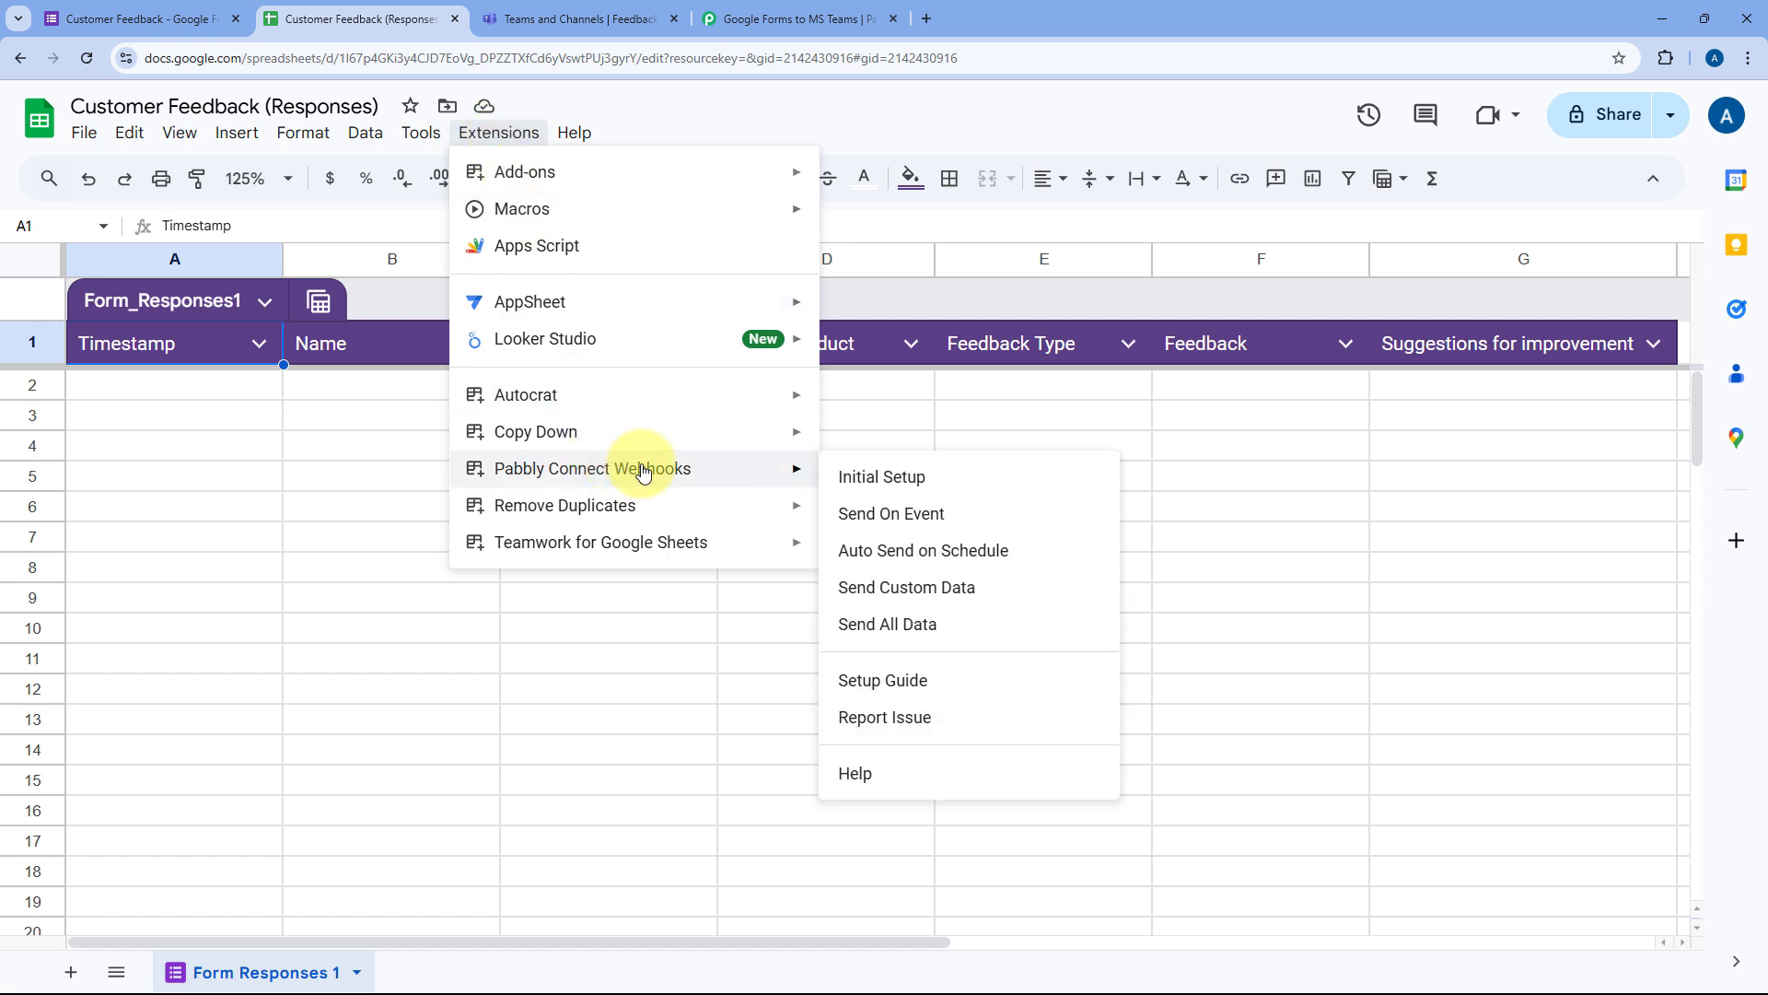
click(852, 520)
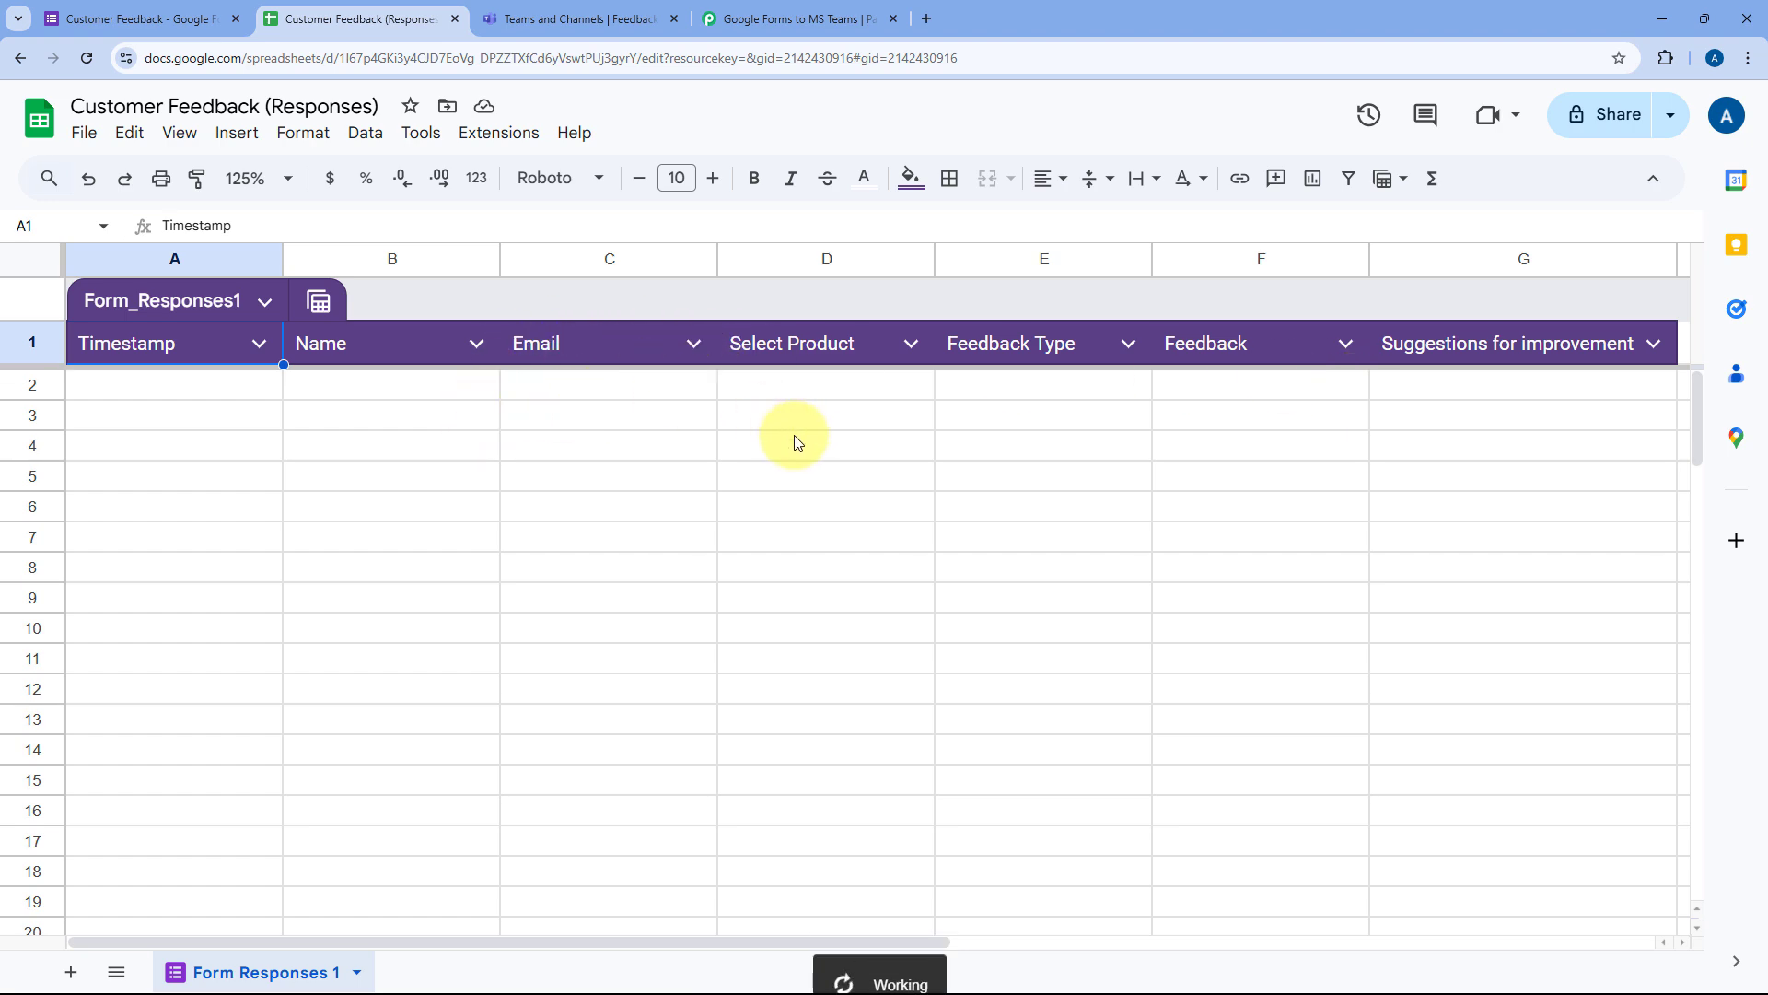
click(760, 9)
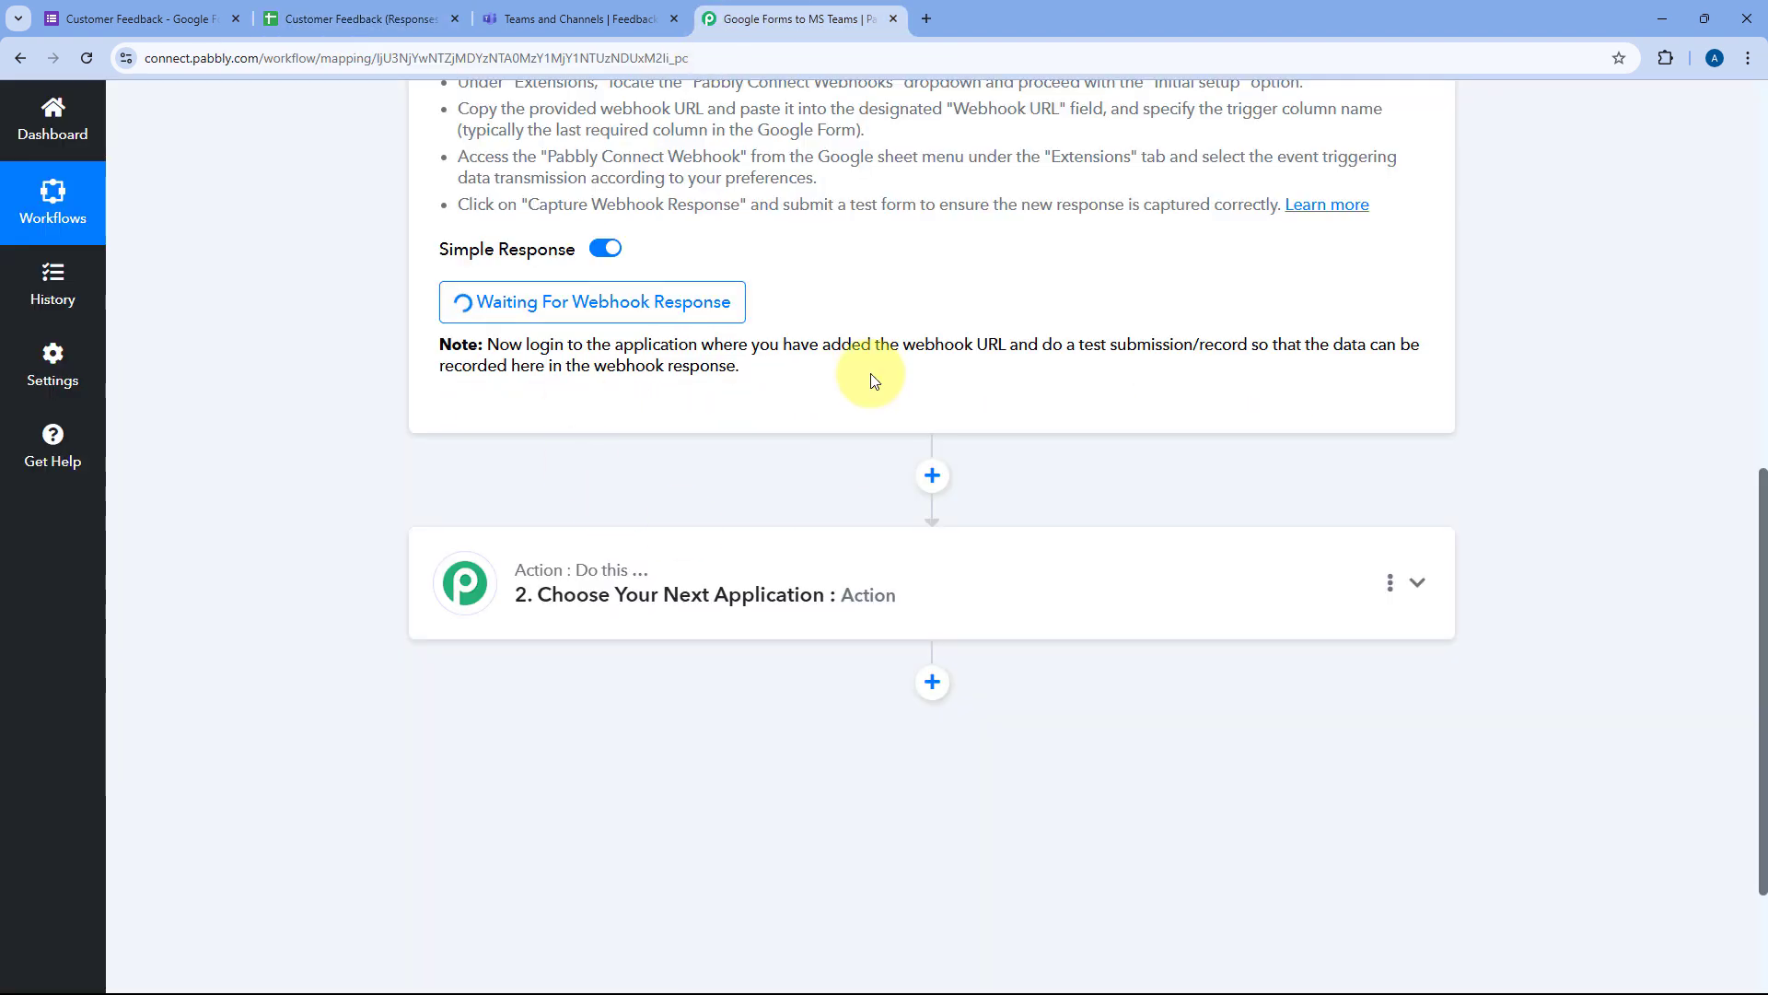
scroll(876, 284, up, 2)
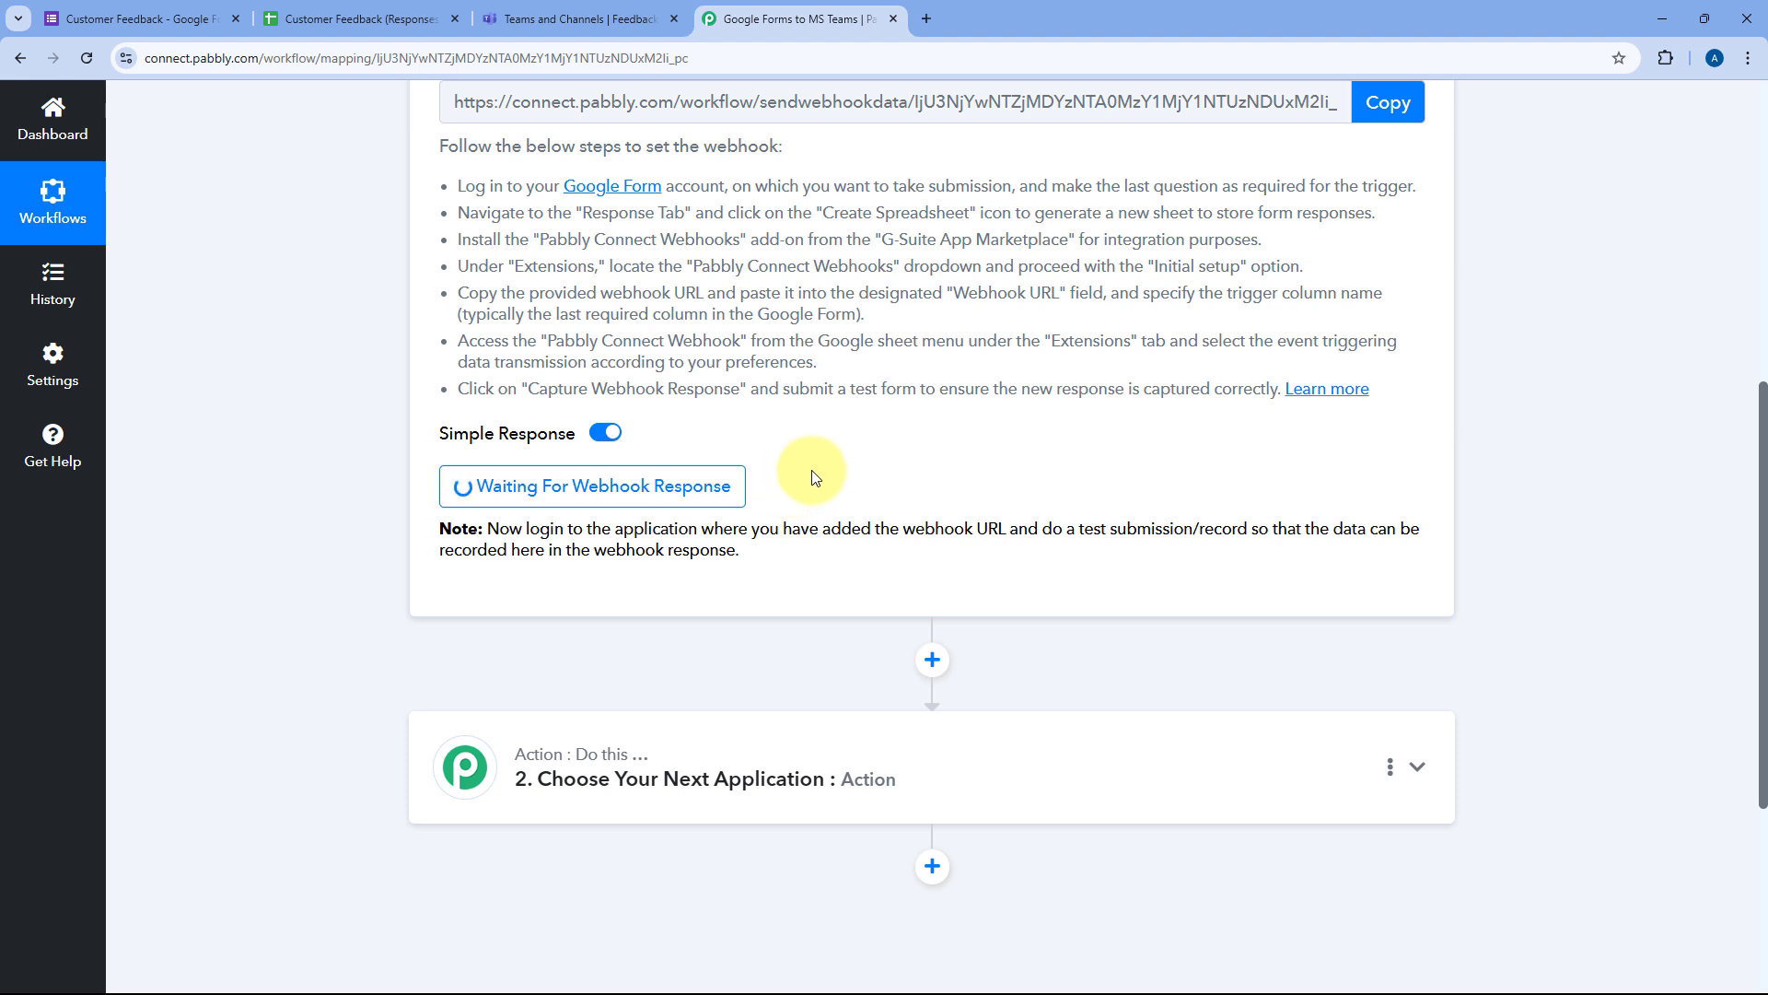
Step: Open the live Customer Feedback form and enter a test name and email
click(212, 9)
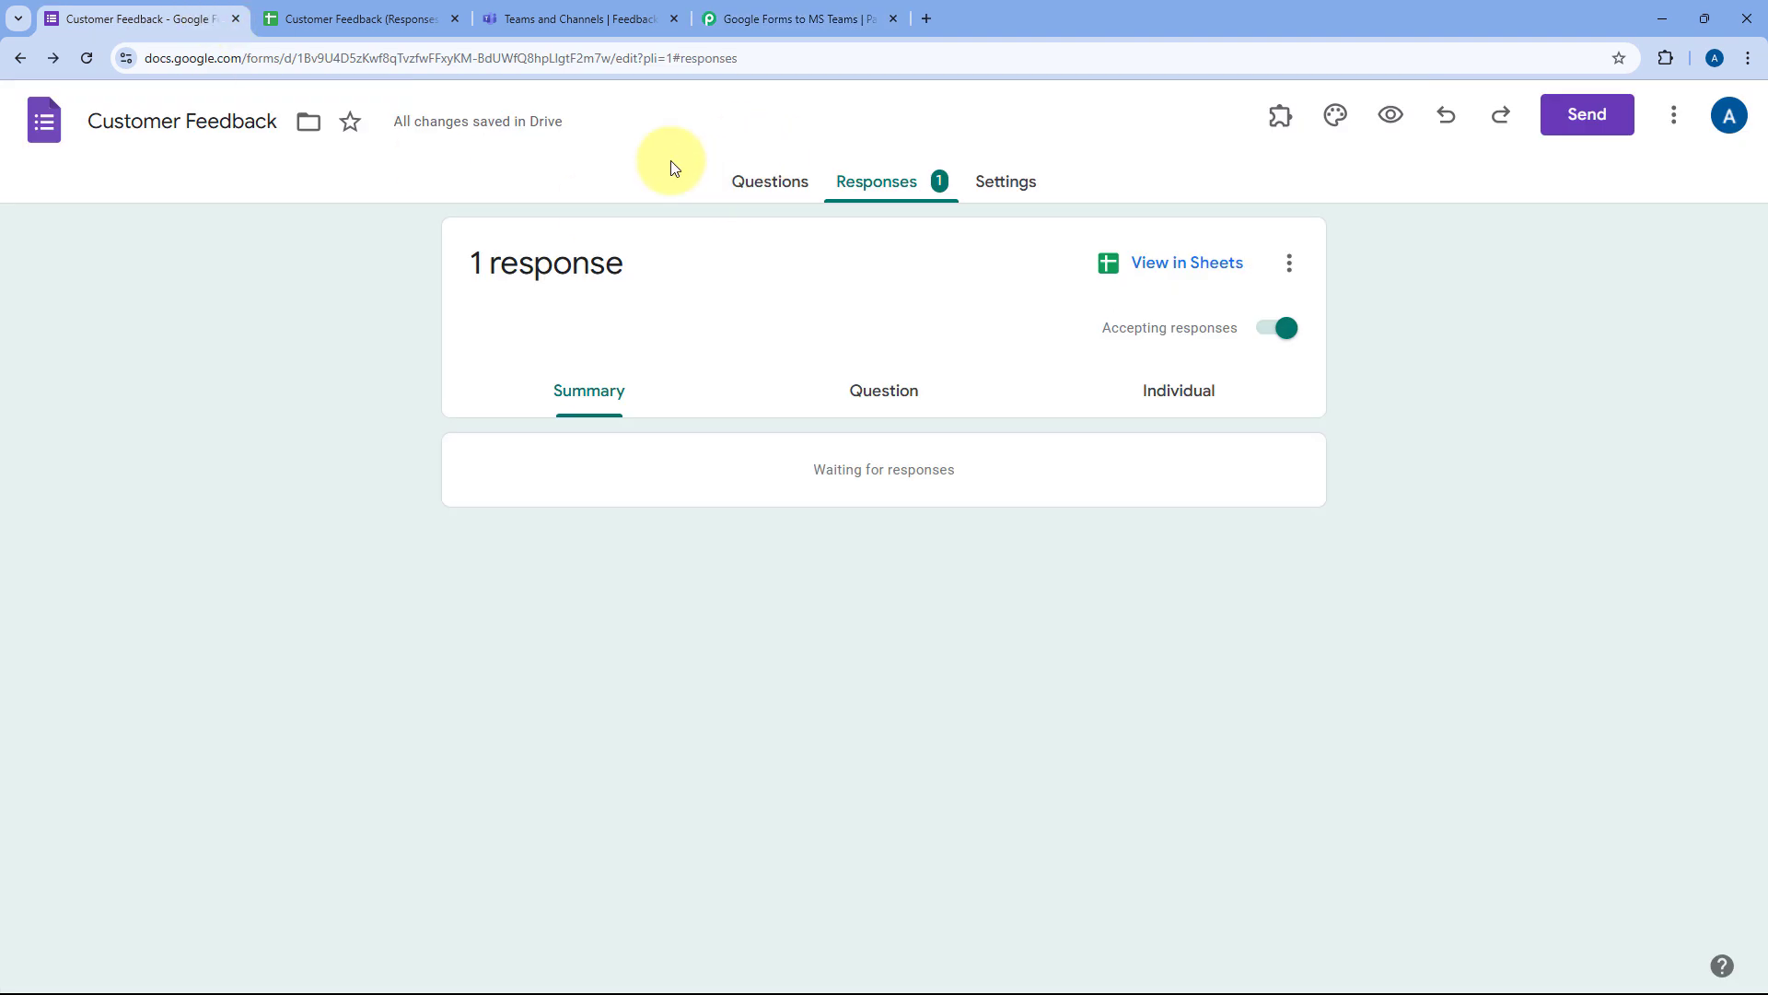
click(1401, 109)
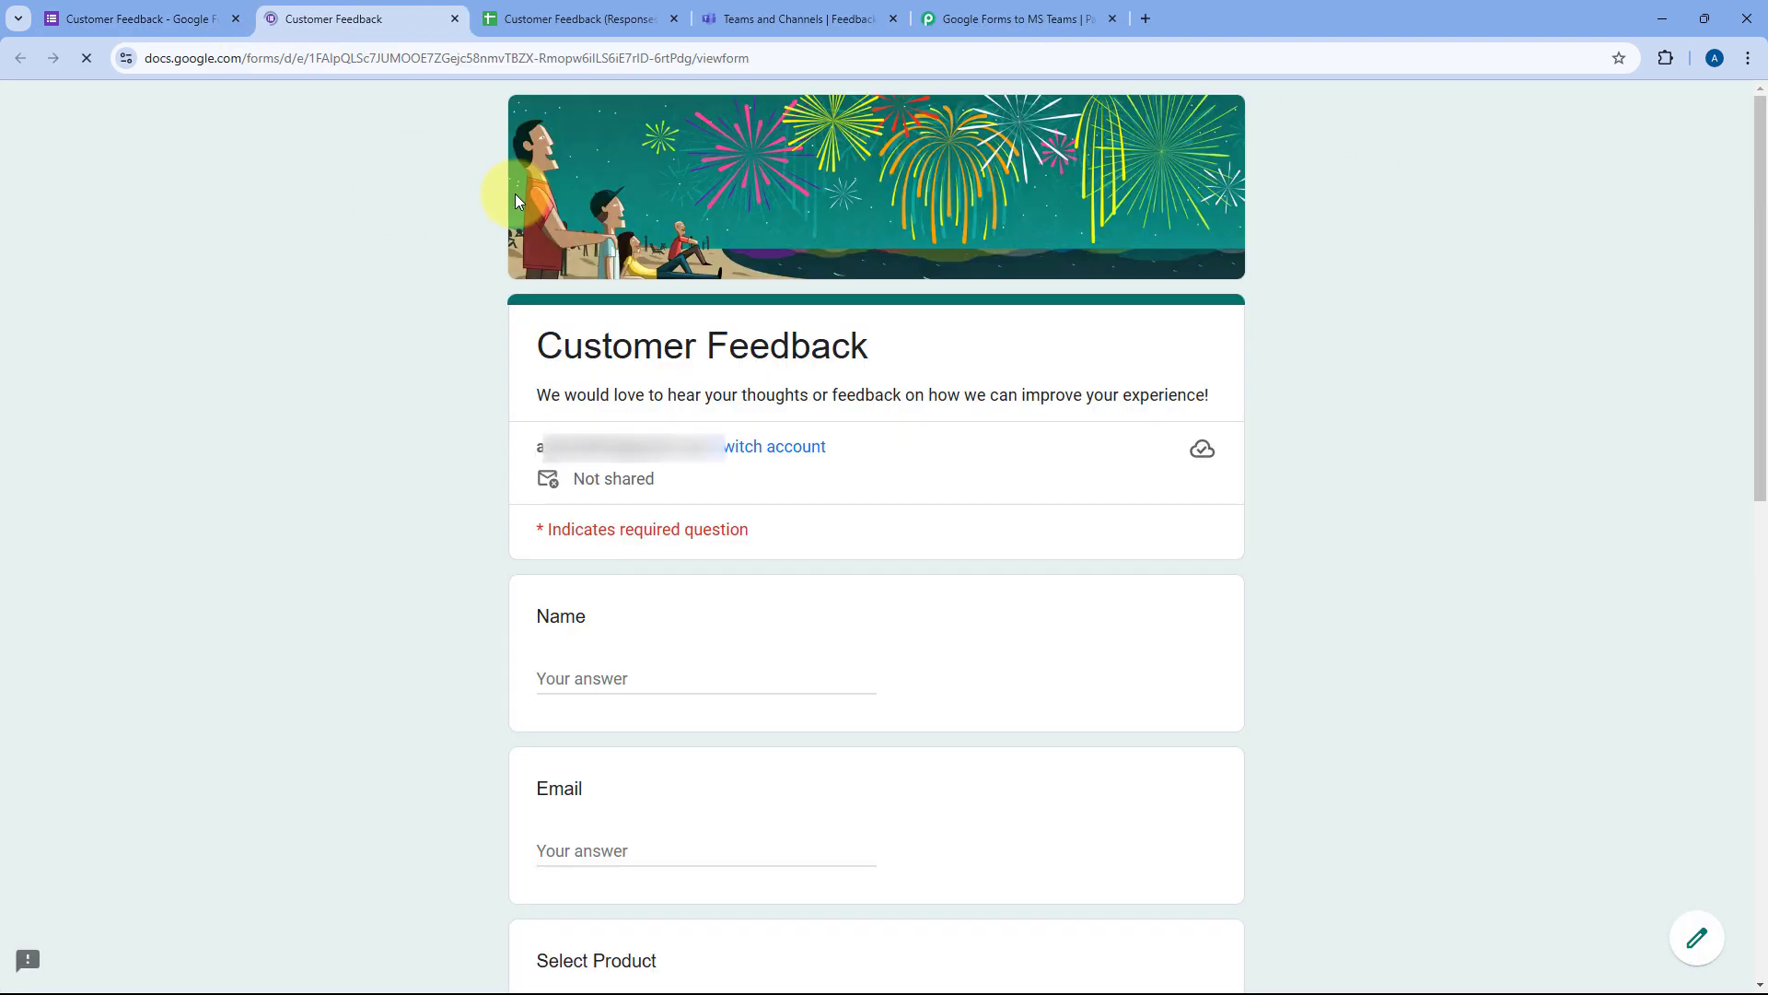
scroll(423, 396, down, 5)
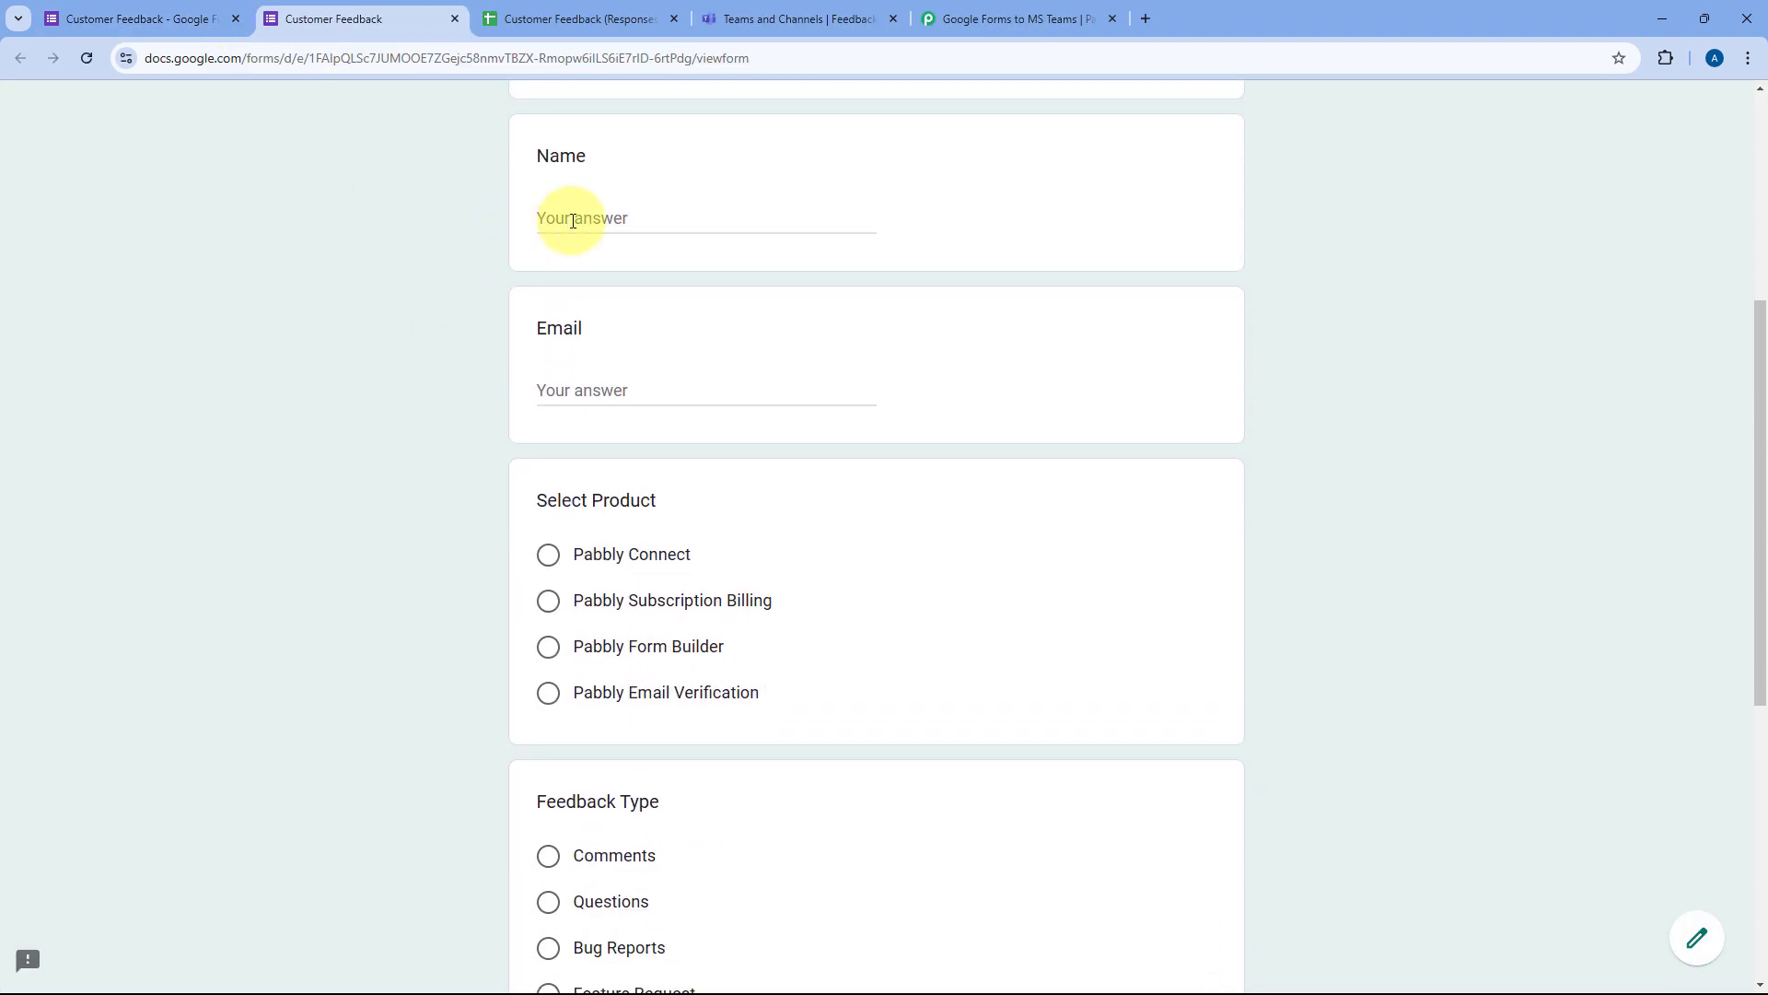
click(573, 219)
text(Test User)
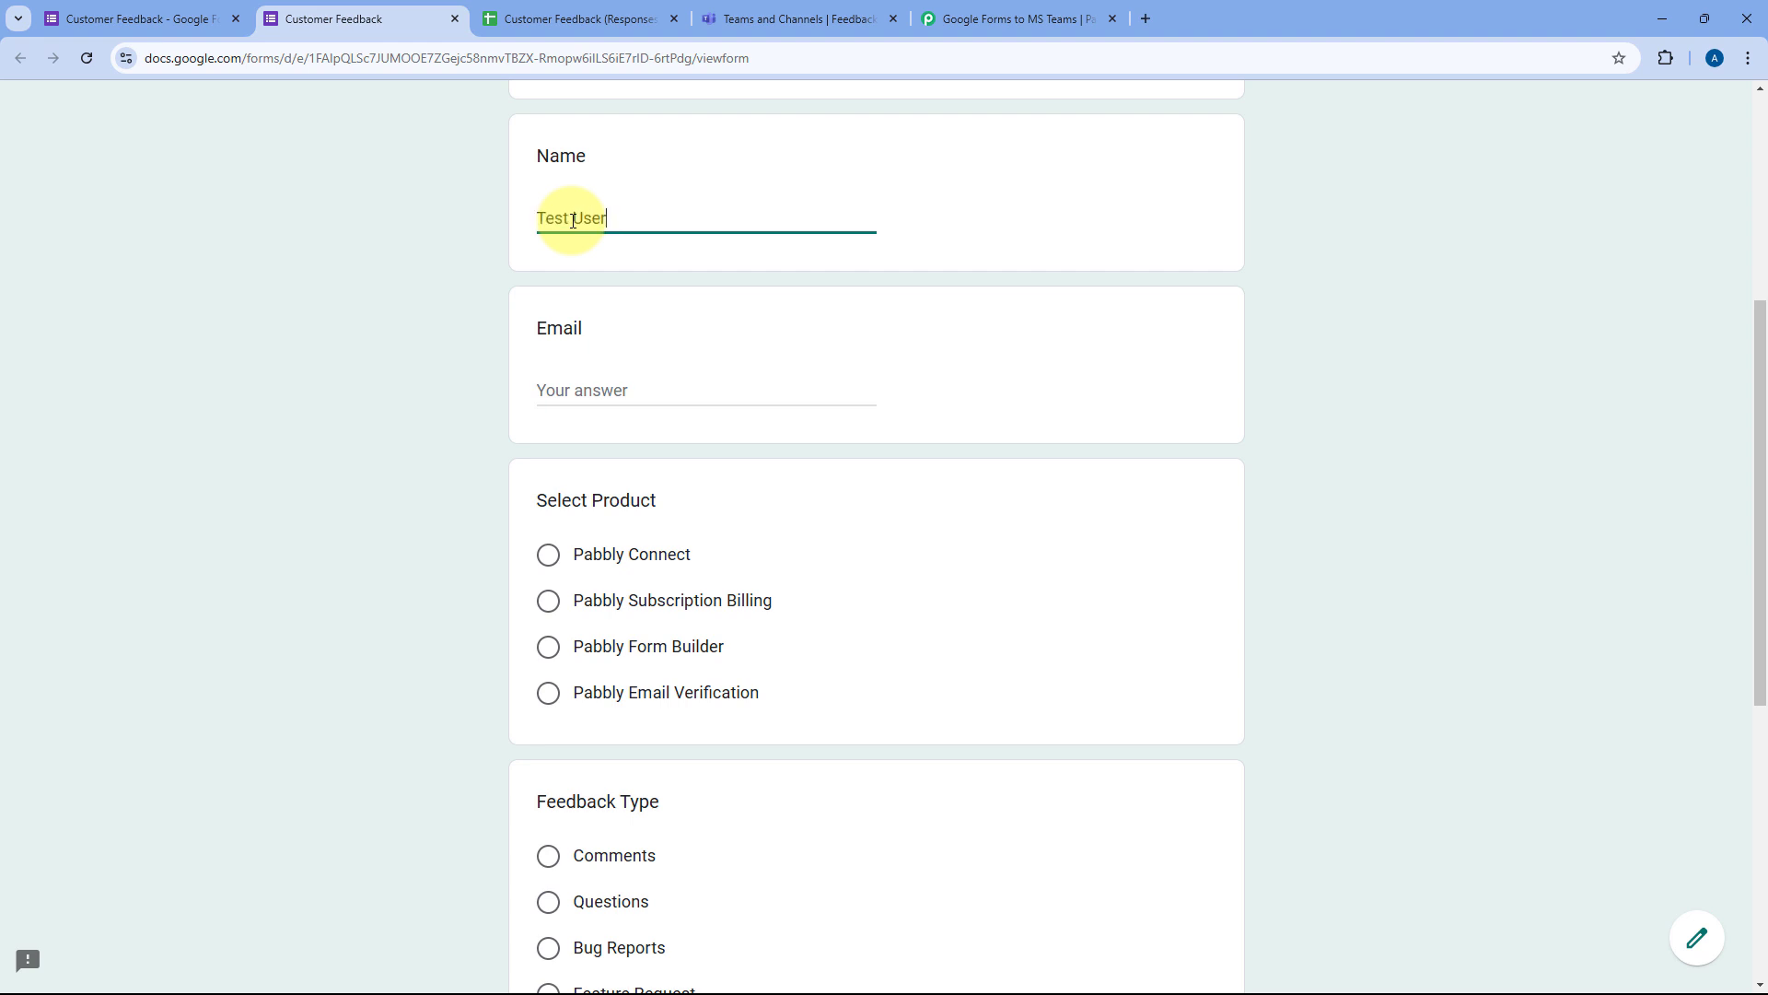
key(Tab)
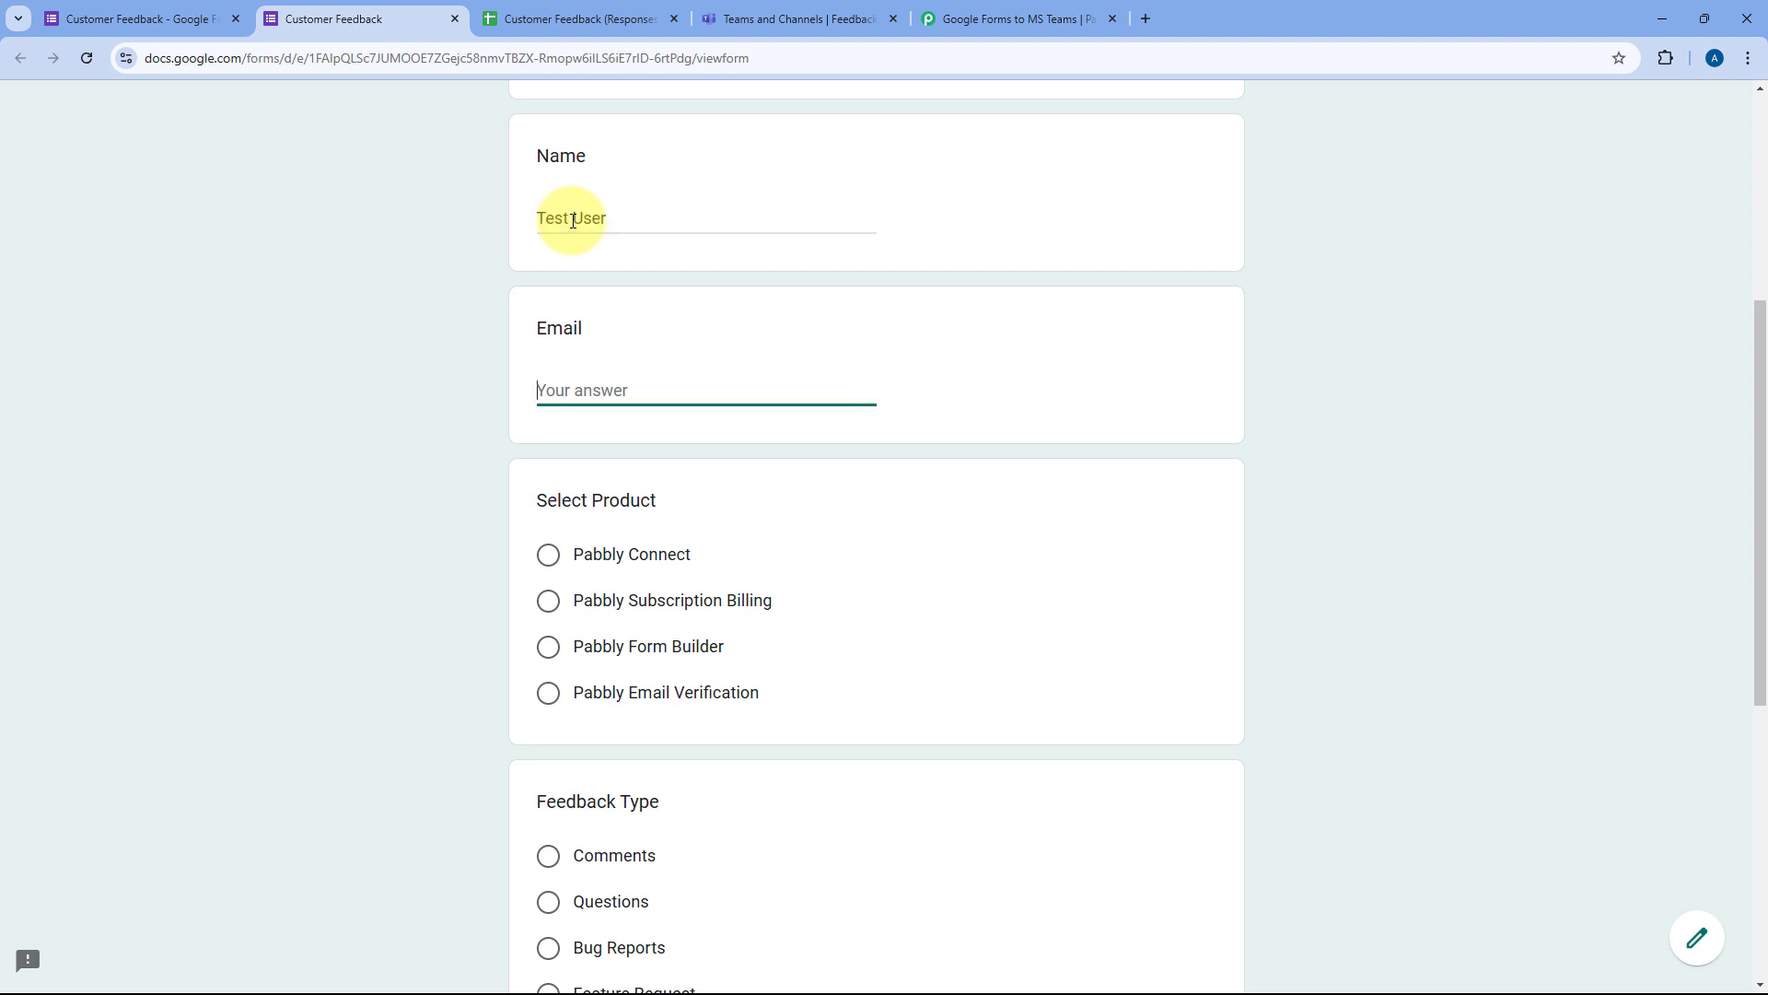
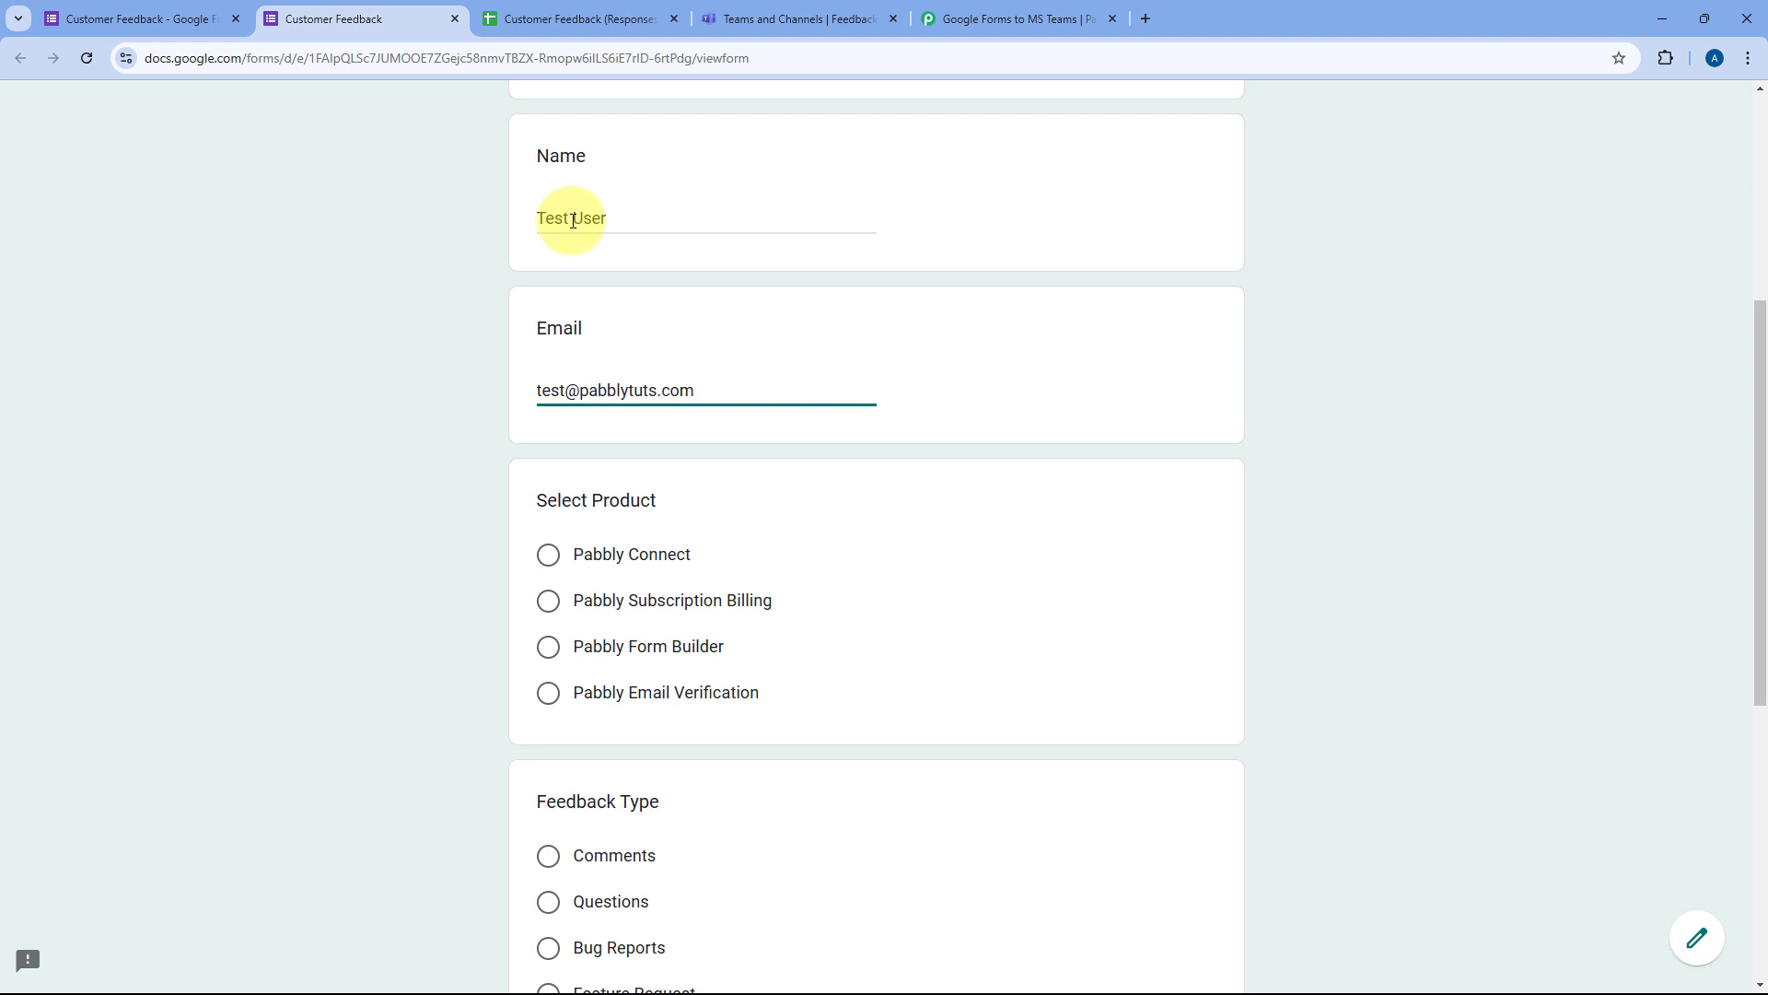
scroll(581, 350, down, 2)
Step: Choose Pabbly Connect and Feature Request, and write the feedback 'It's a nice automa'
click(548, 369)
scroll(455, 357, down, 1)
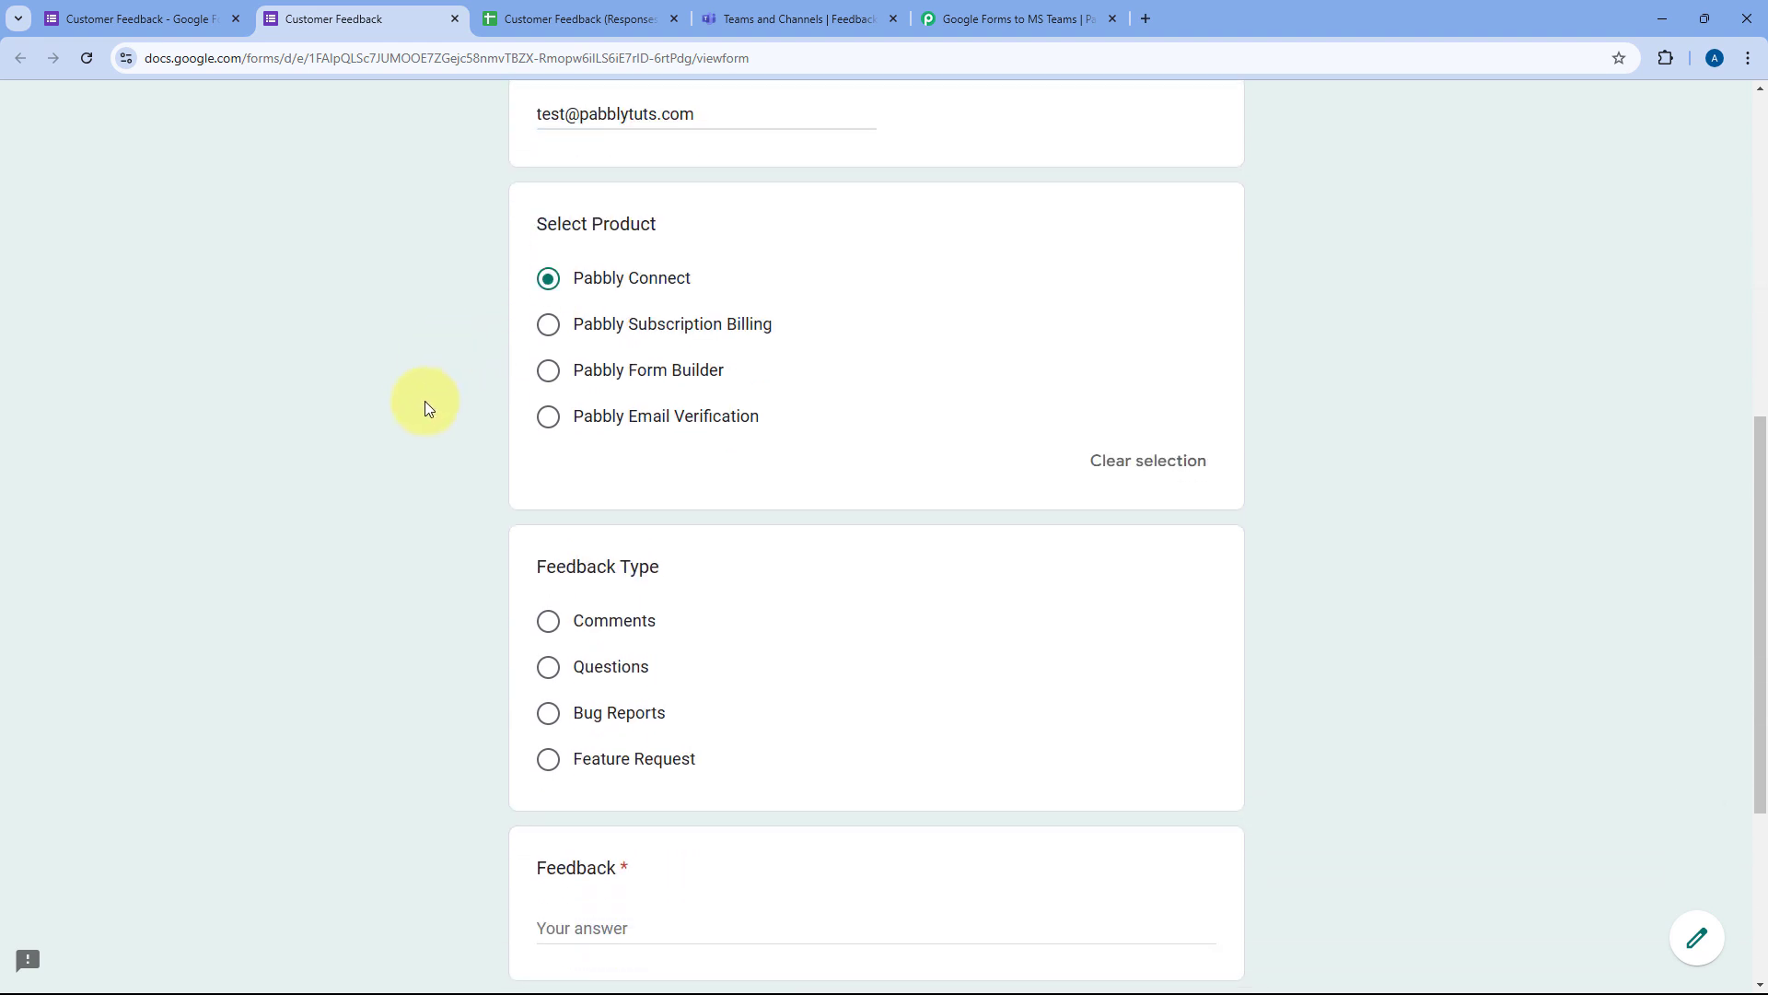
scroll(426, 405, down, 3)
click(551, 484)
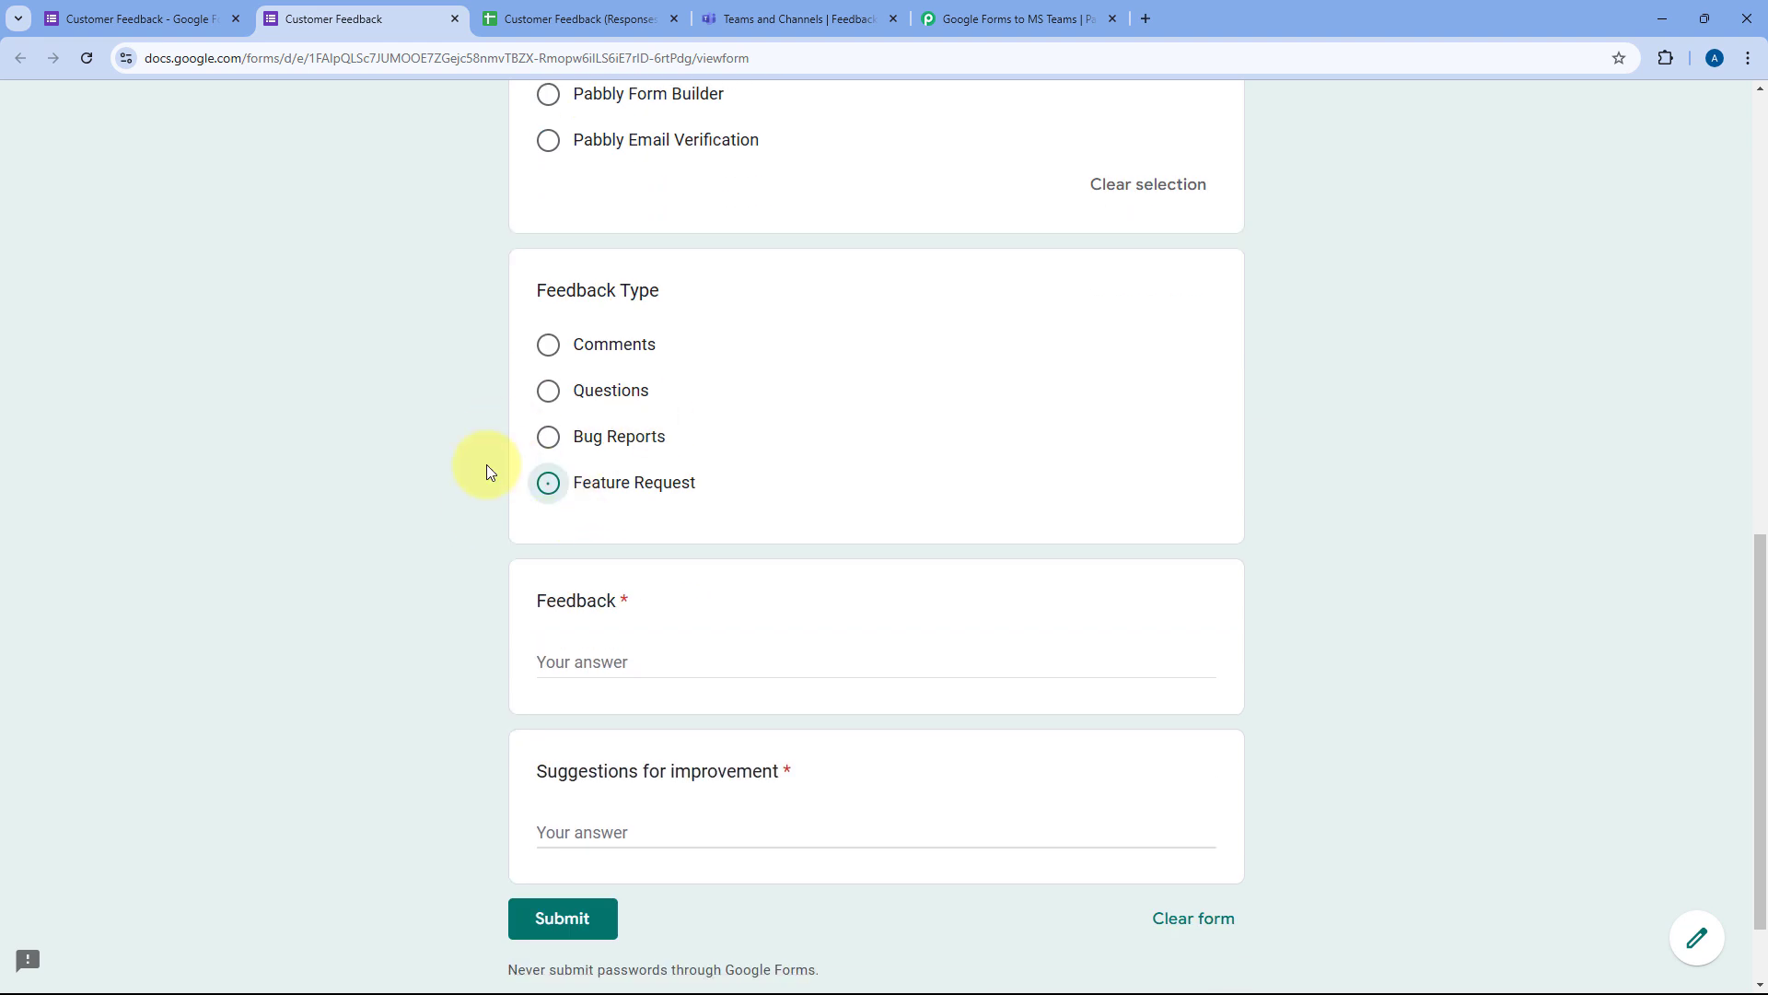
click(609, 691)
text(It's a nic)
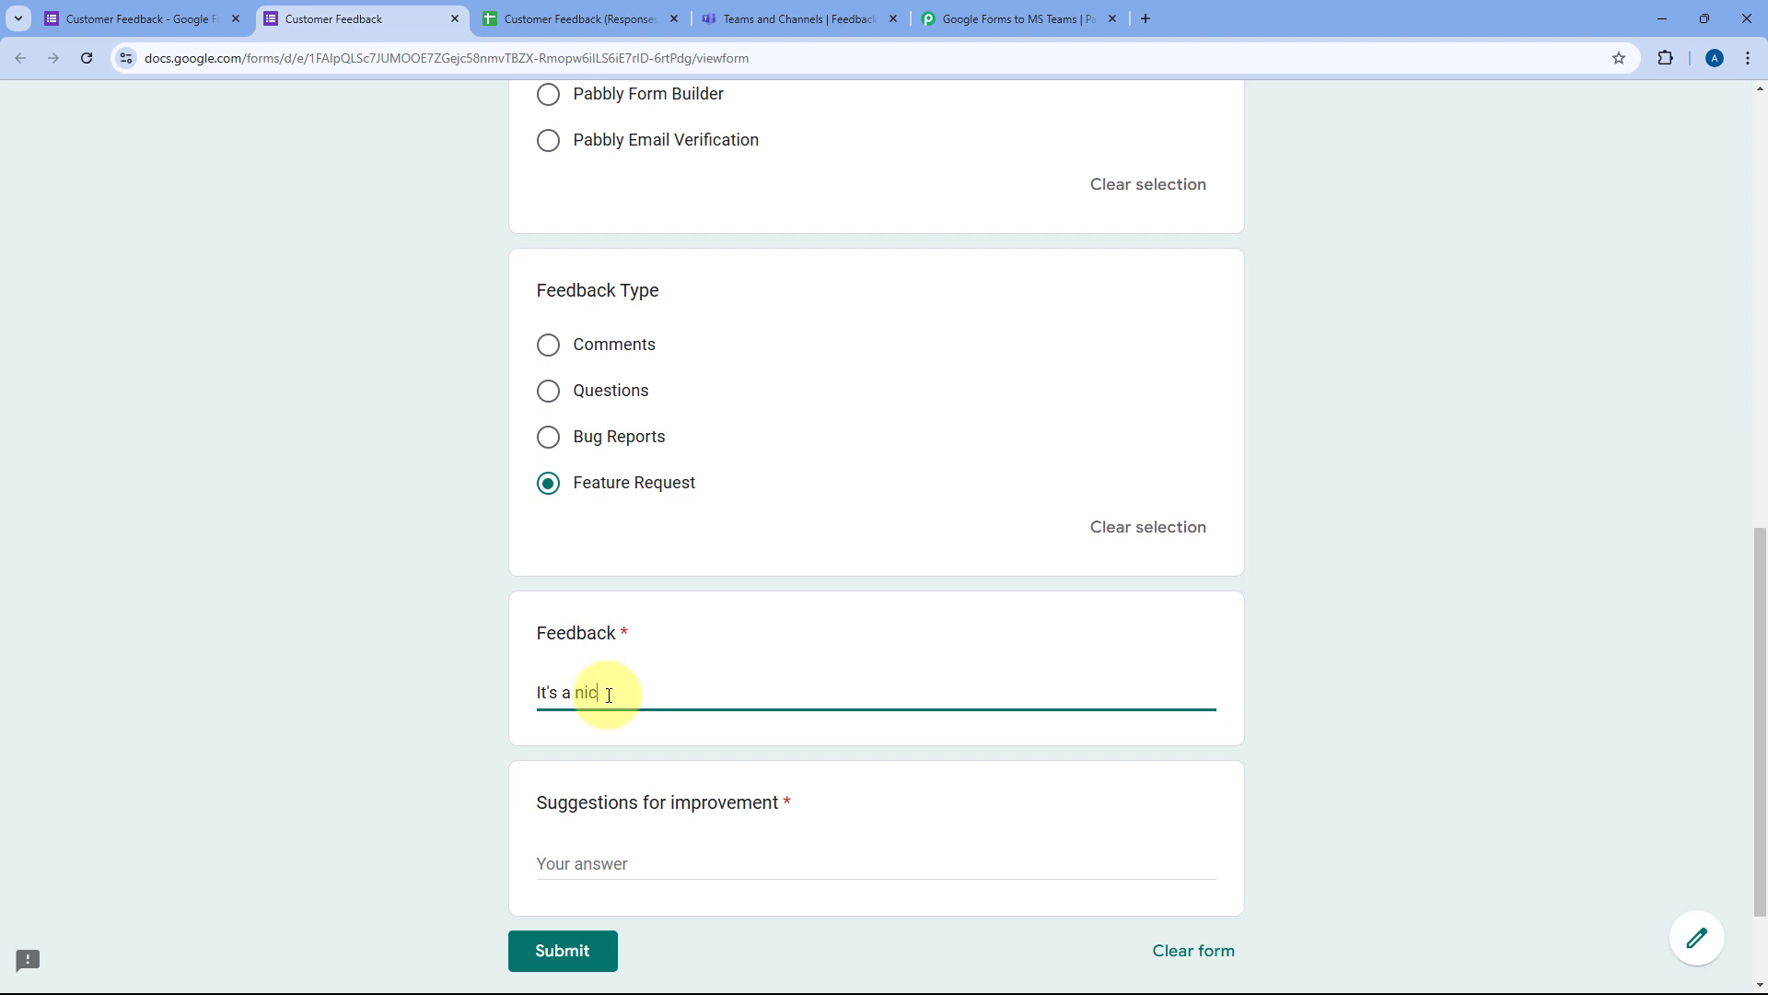
text(e automation platform.)
Step: Suggest 'Can we have have visual workflow builder.' as improvement and submit the form
click(585, 865)
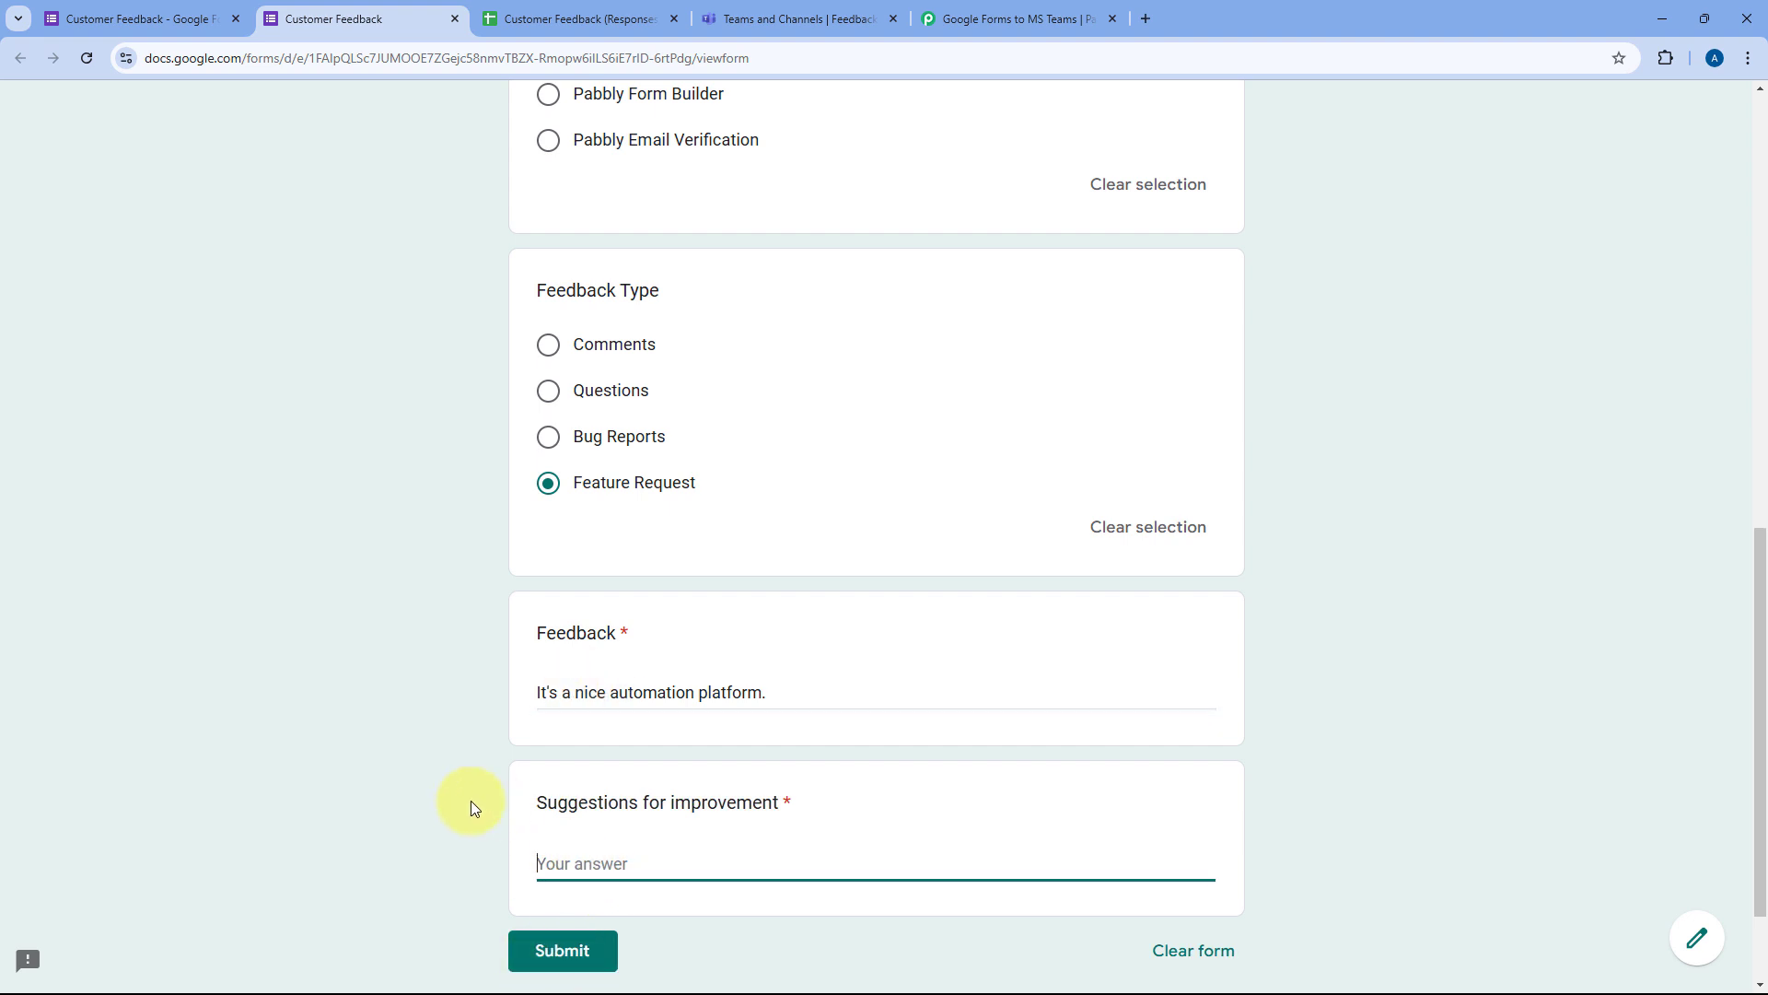
scroll(442, 783, down, 2)
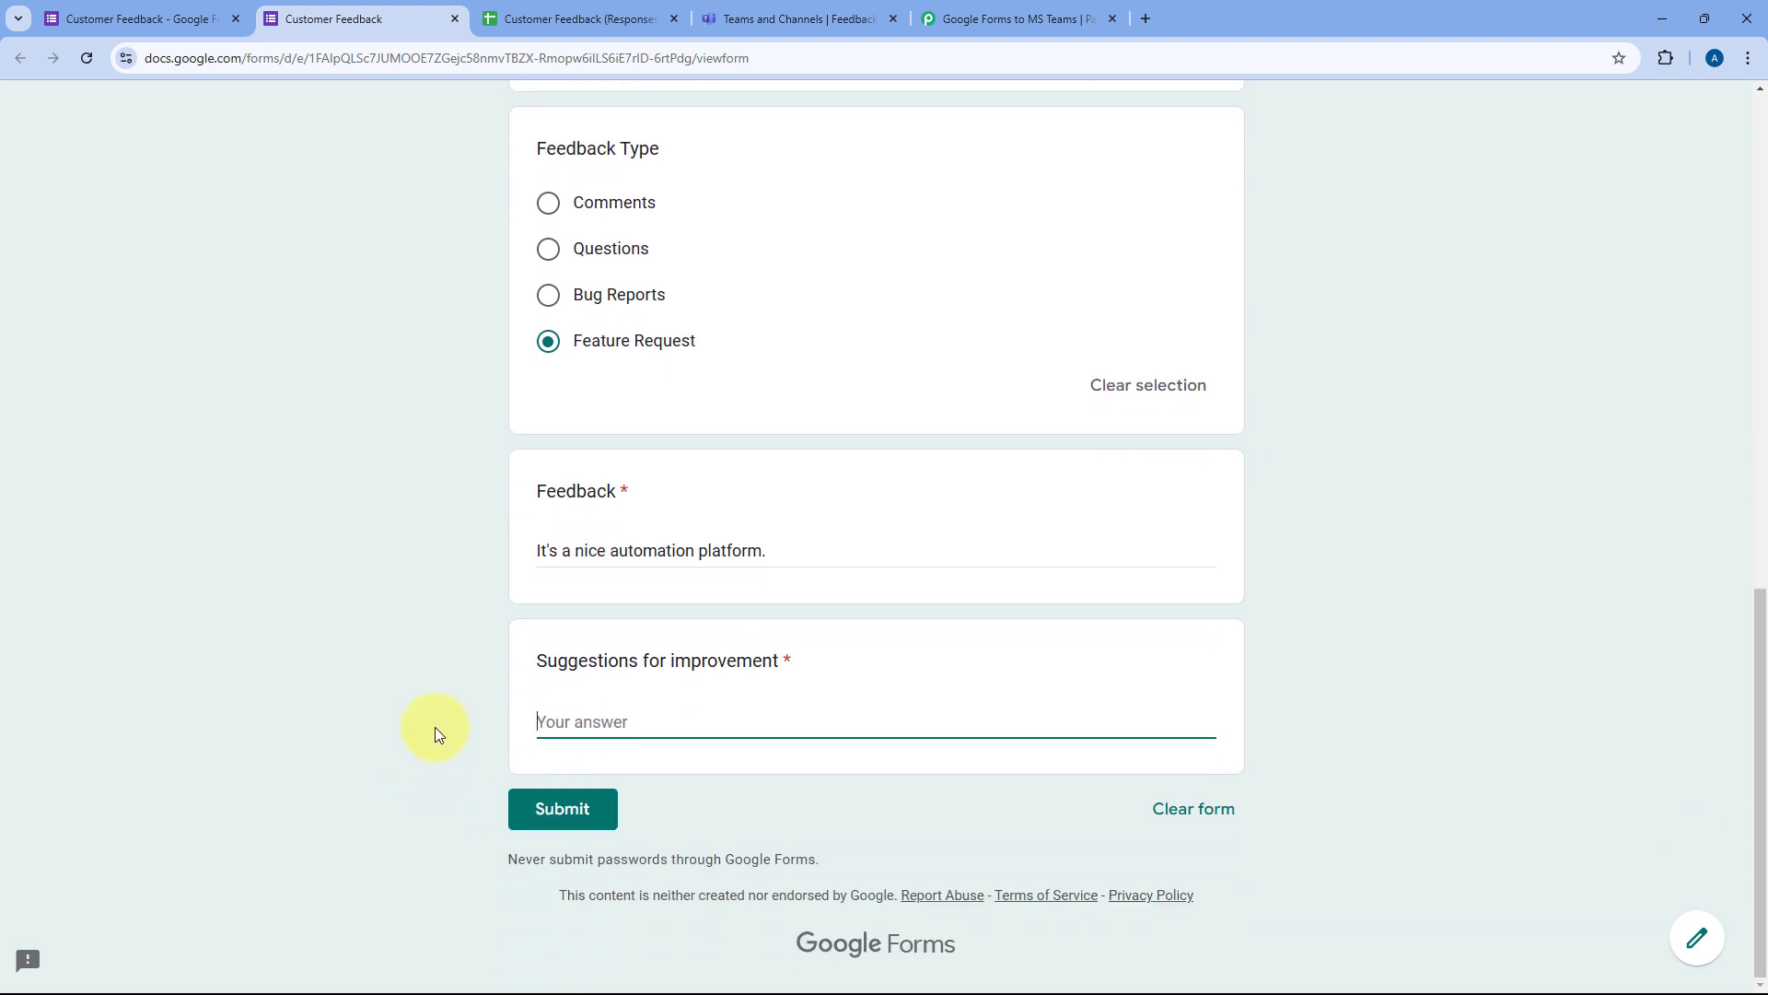
text(Can we have have visual workflow builder.)
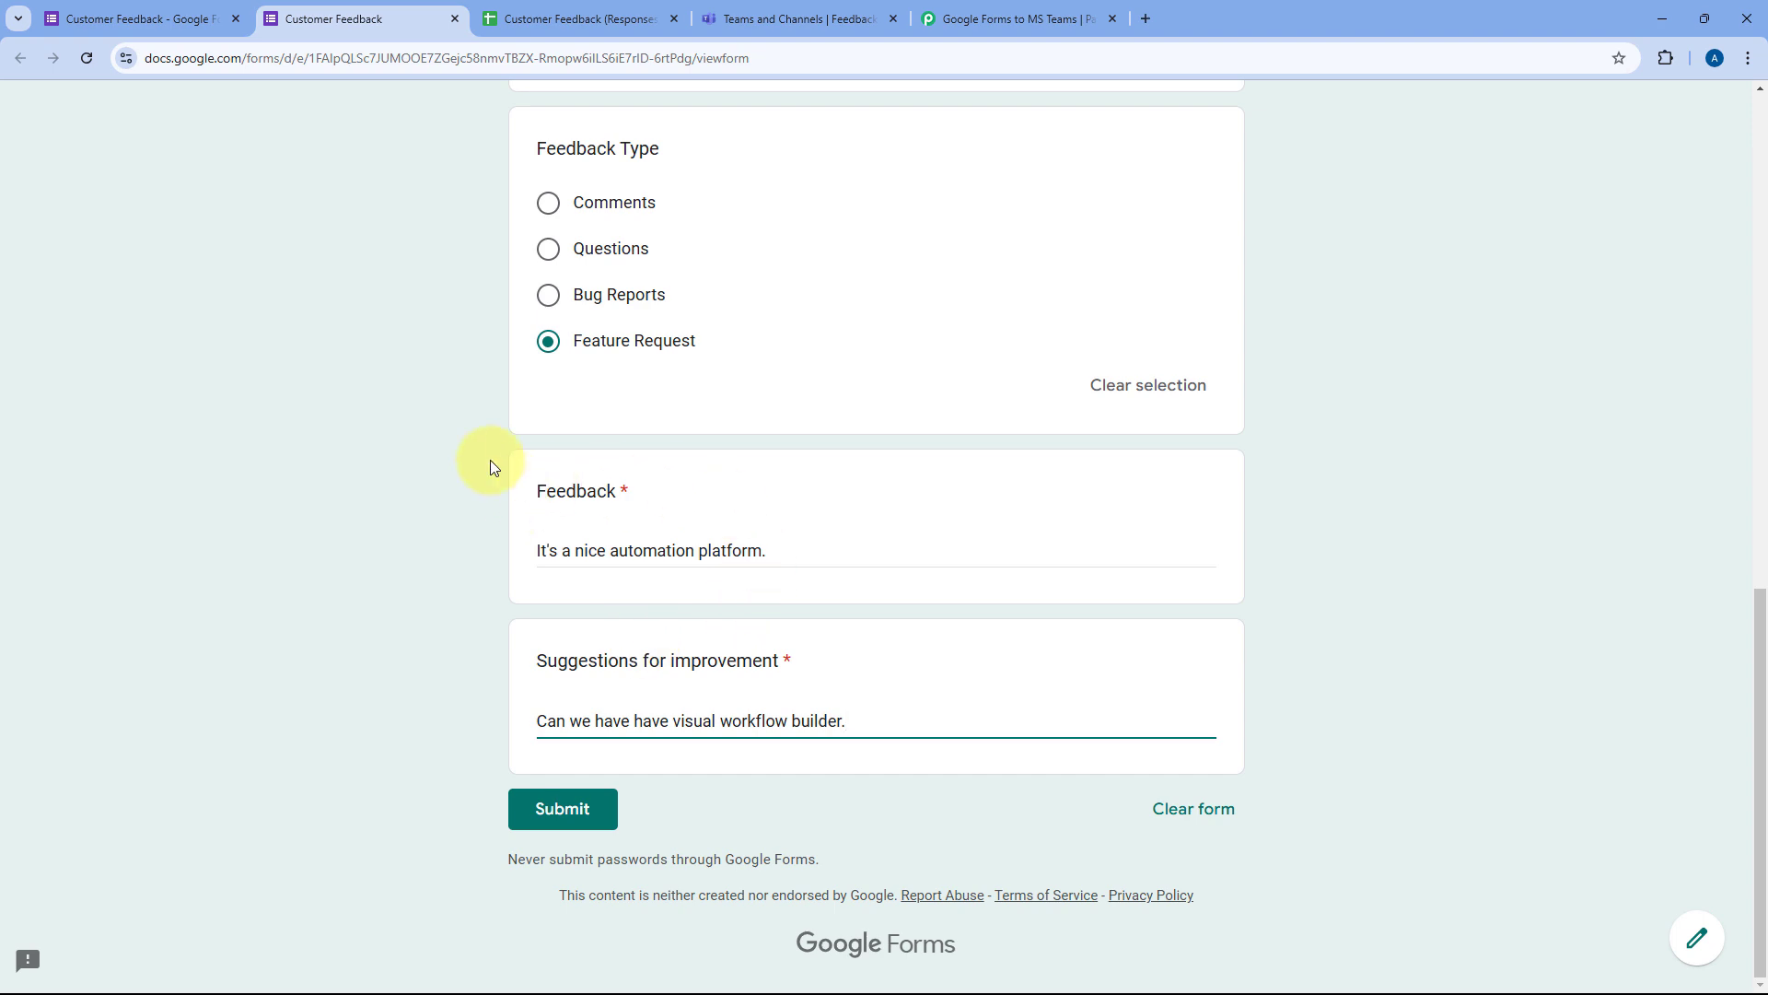
scroll(413, 419, up, 7)
scroll(414, 424, down, 7)
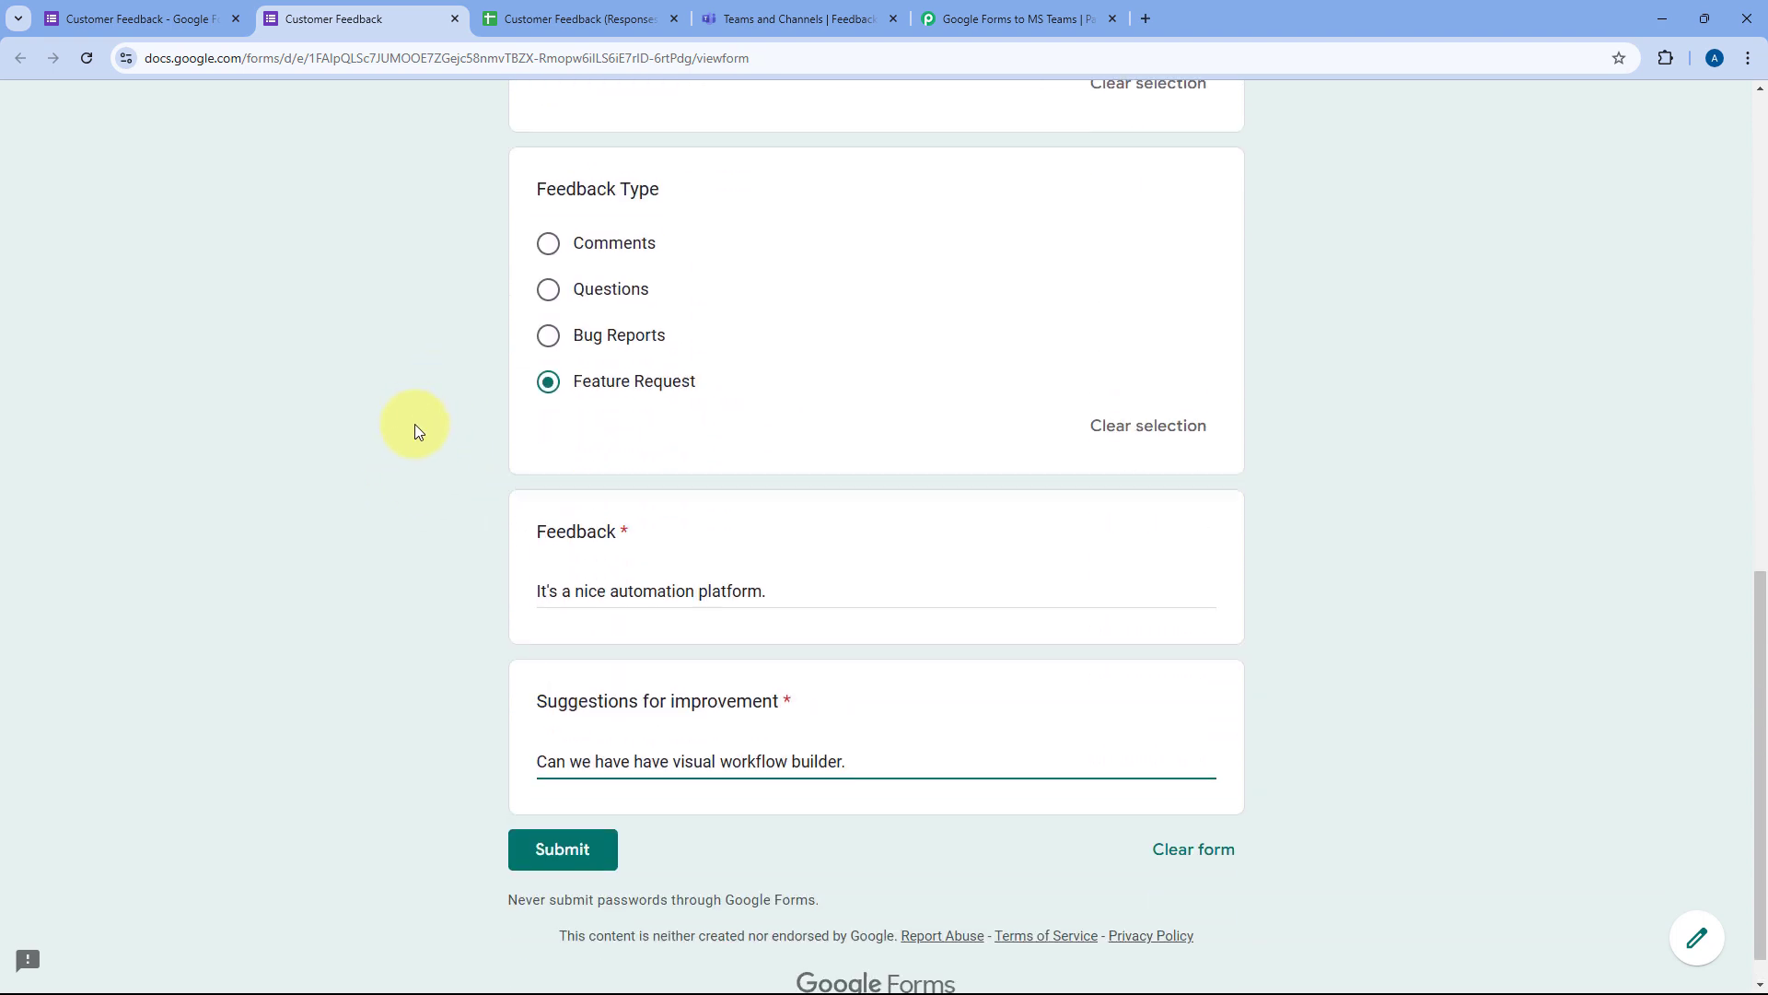
click(557, 816)
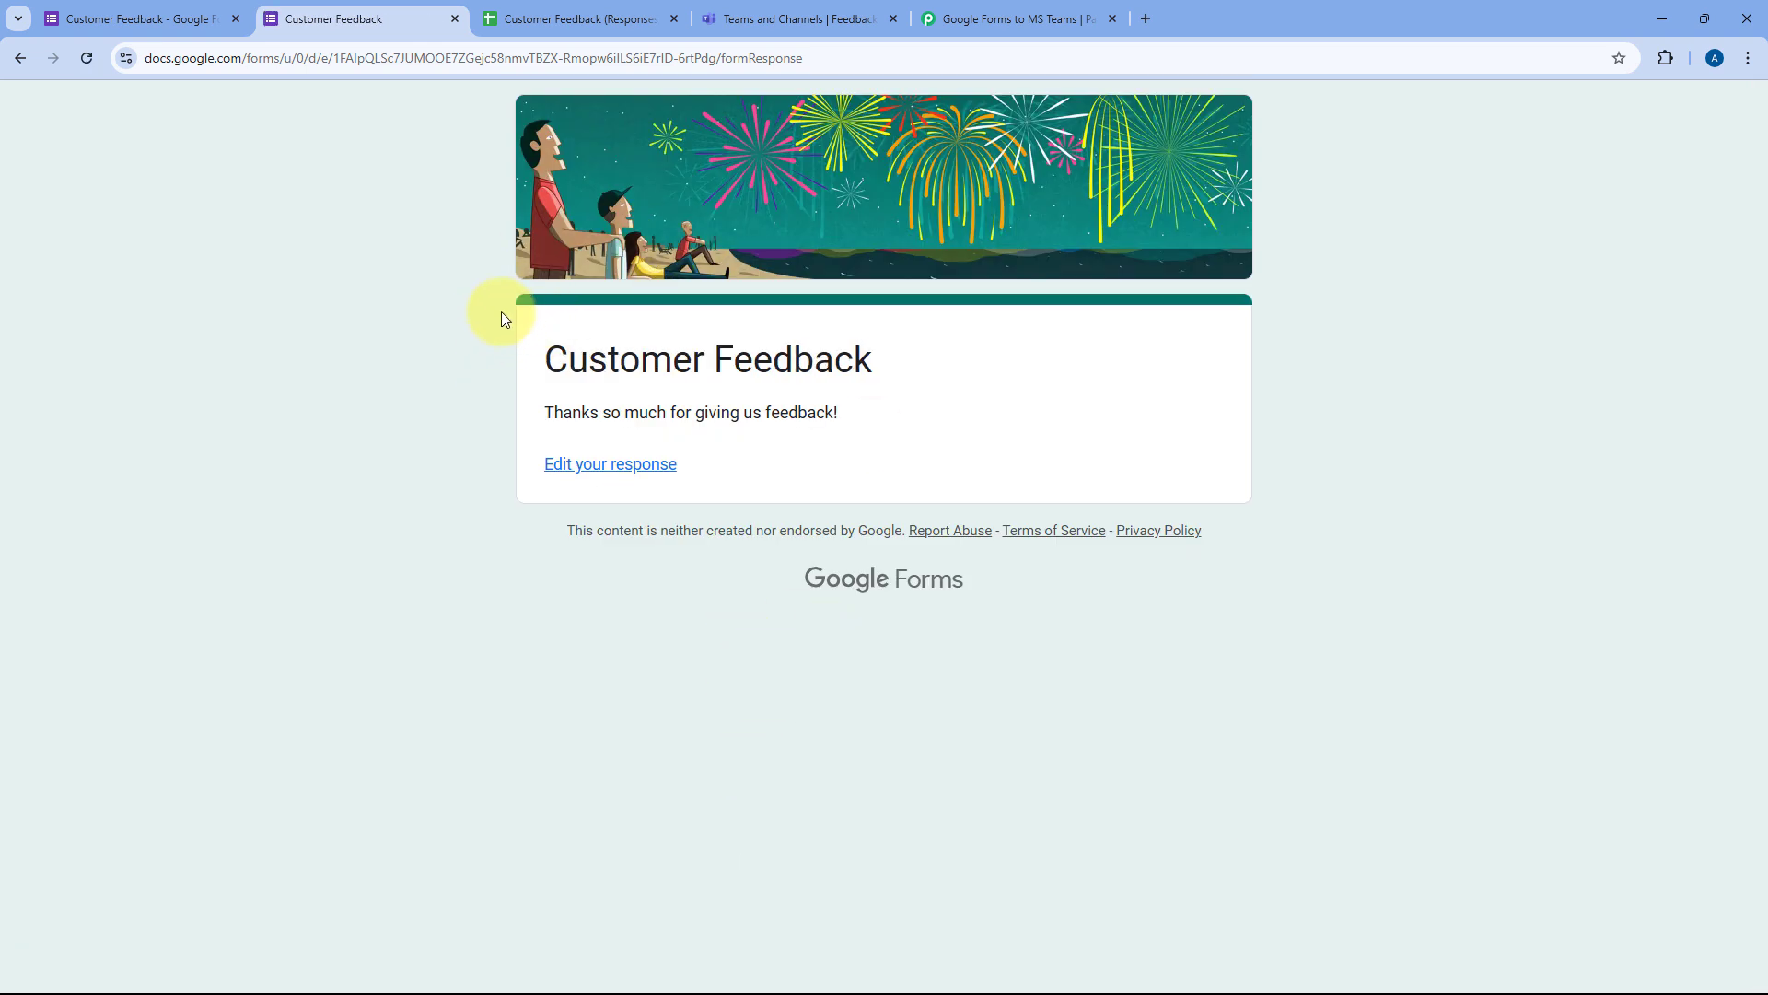
Step: Switch to the Customer Feedback (Responses) sheet to see the test response in row 2
click(619, 18)
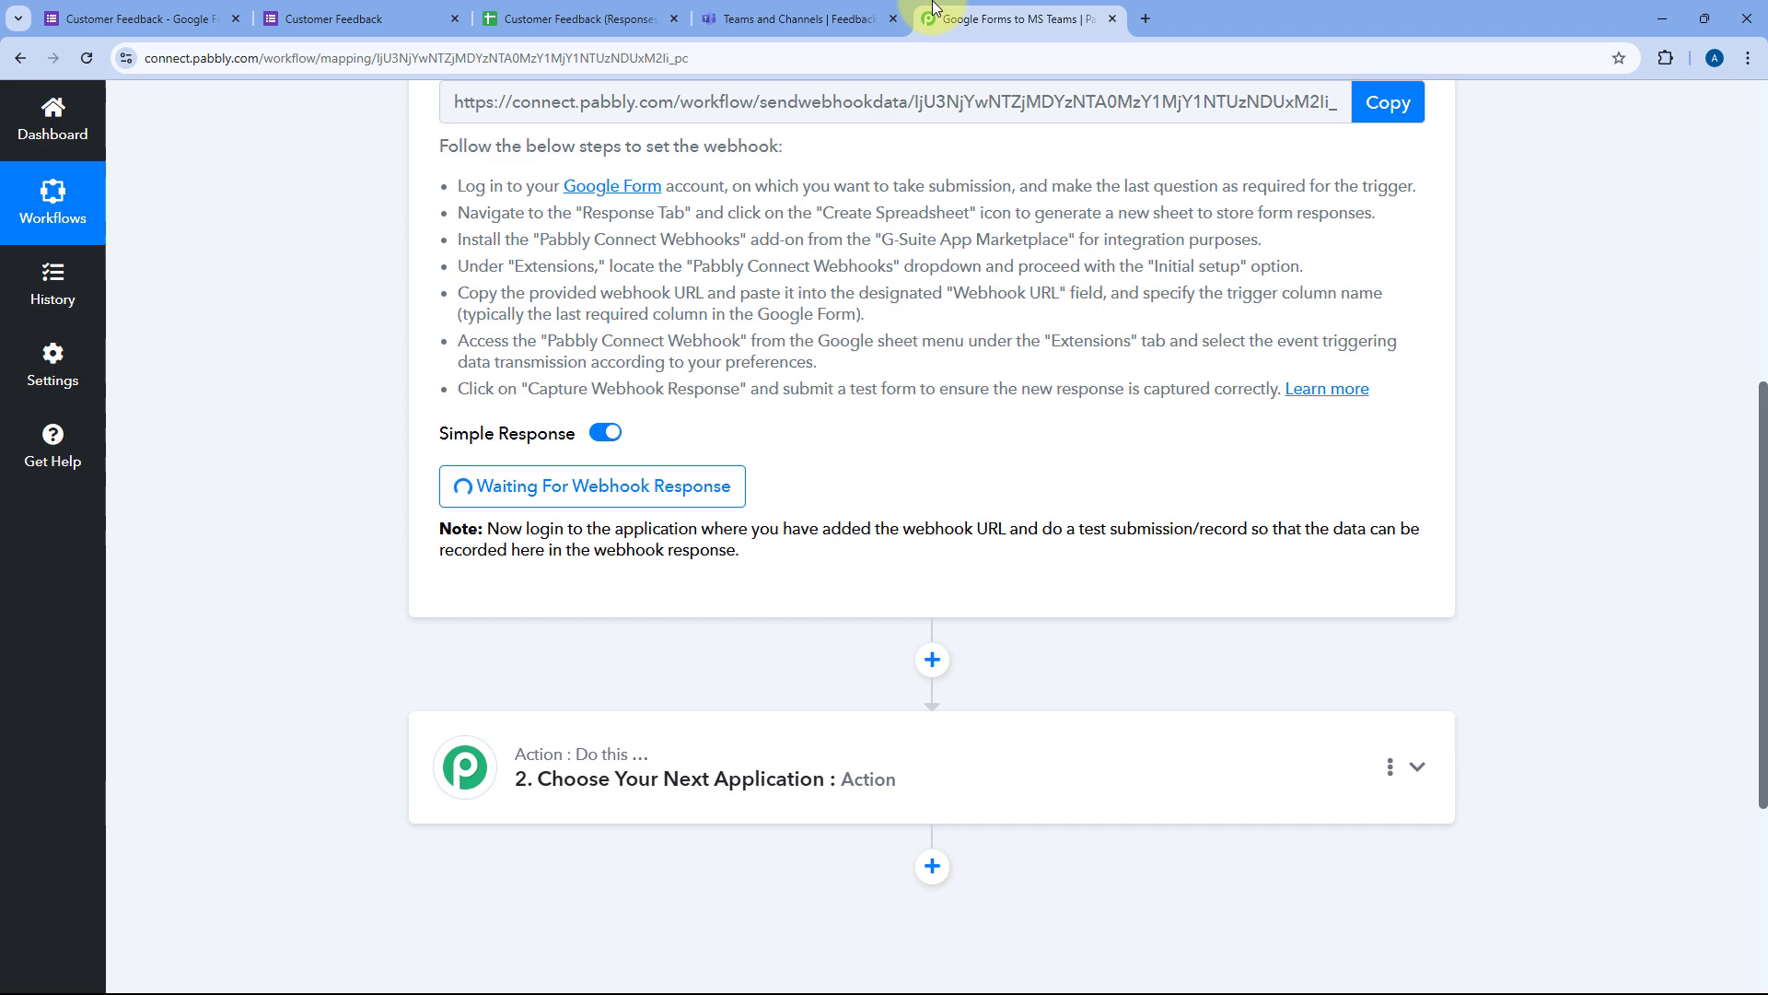
click(991, 16)
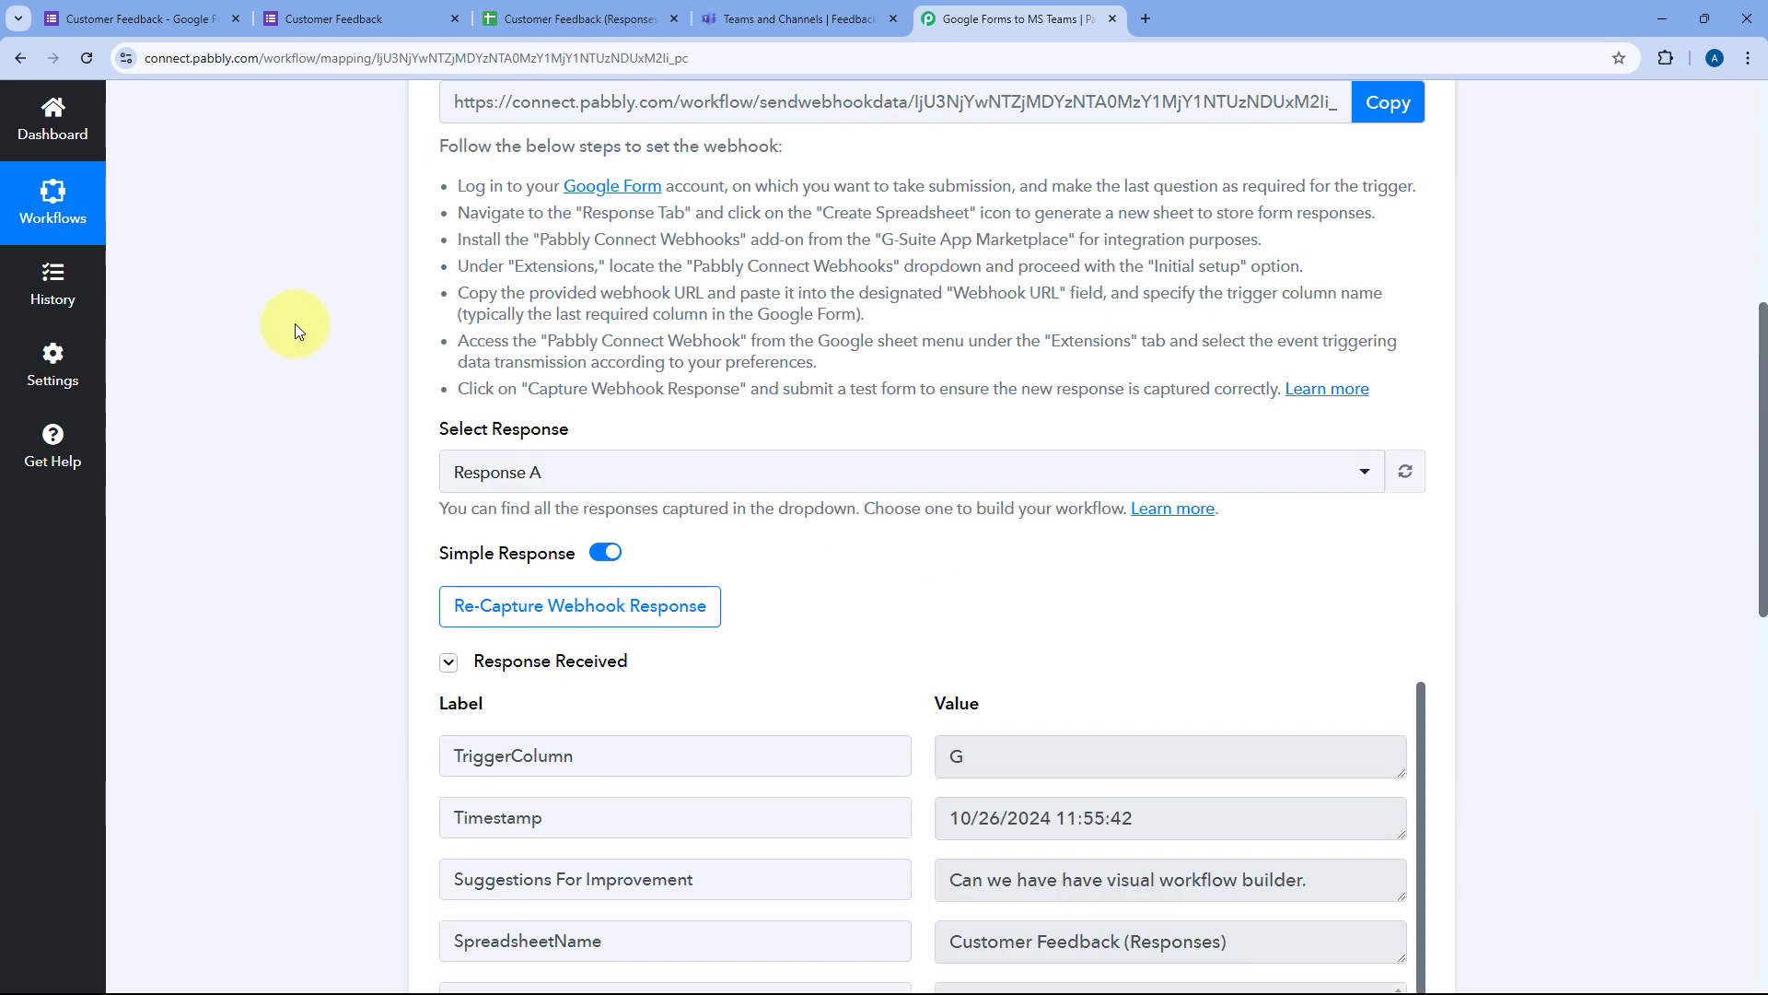
scroll(329, 332, down, 5)
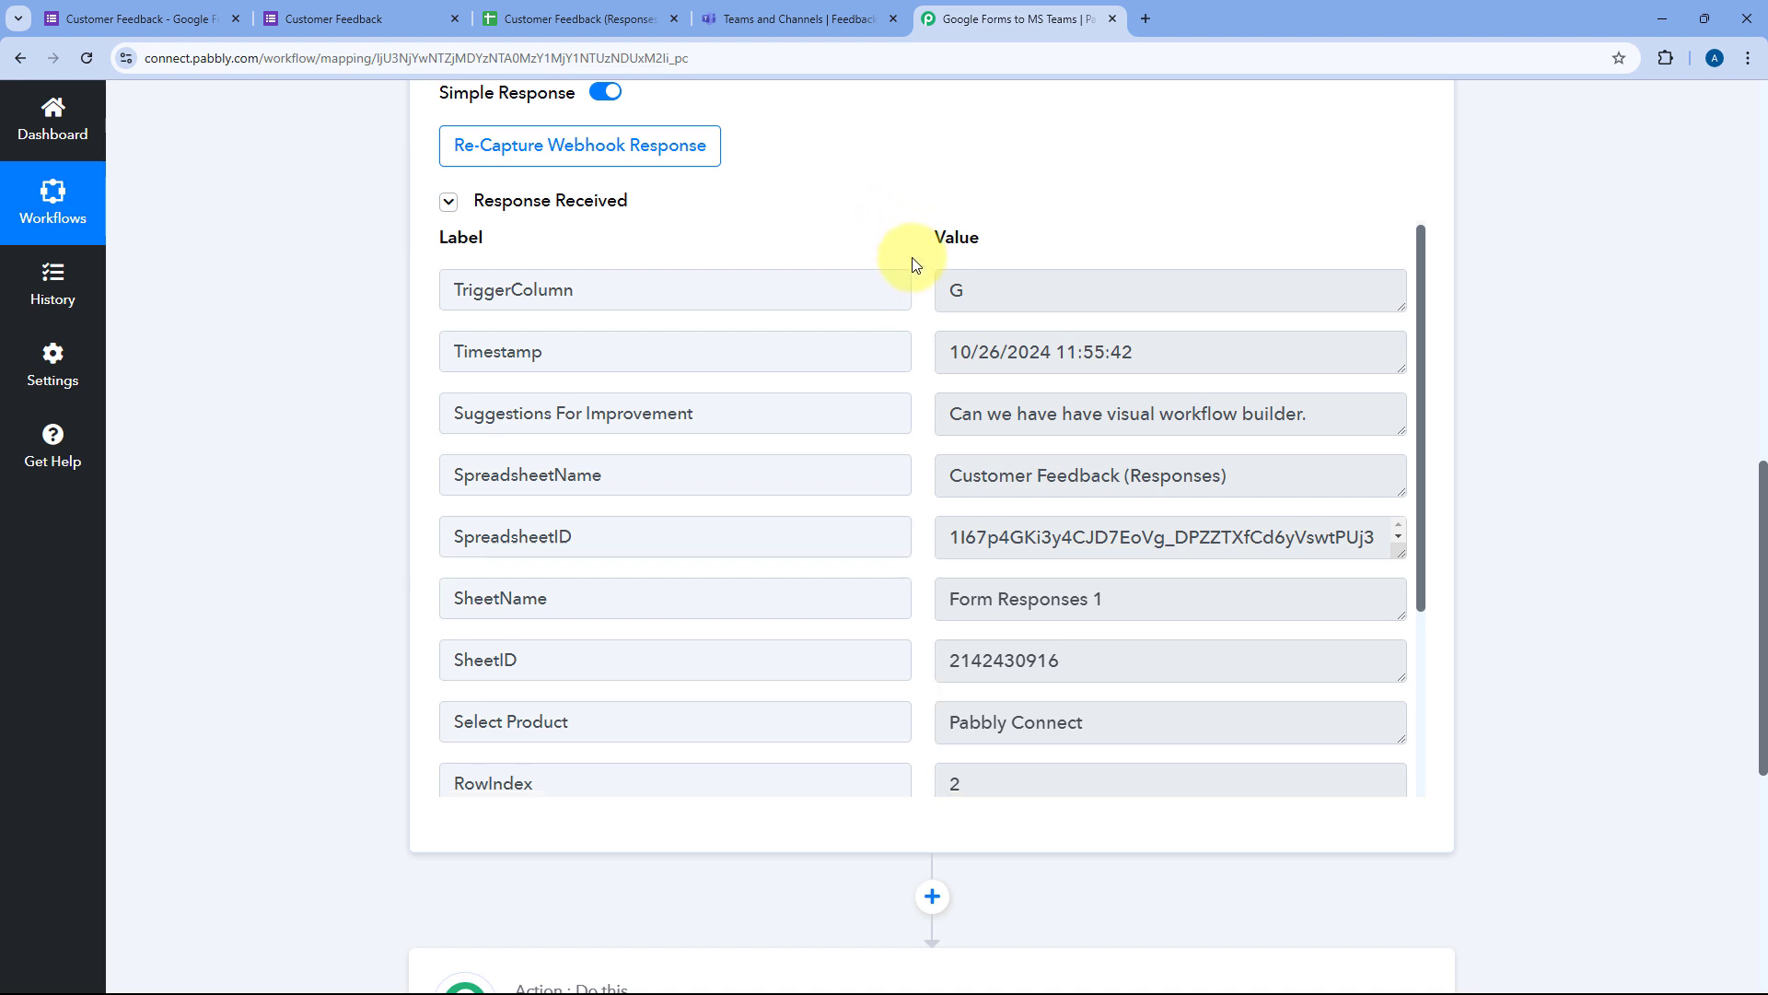
scroll(907, 262, down, 1)
drag(1168, 265, 947, 269)
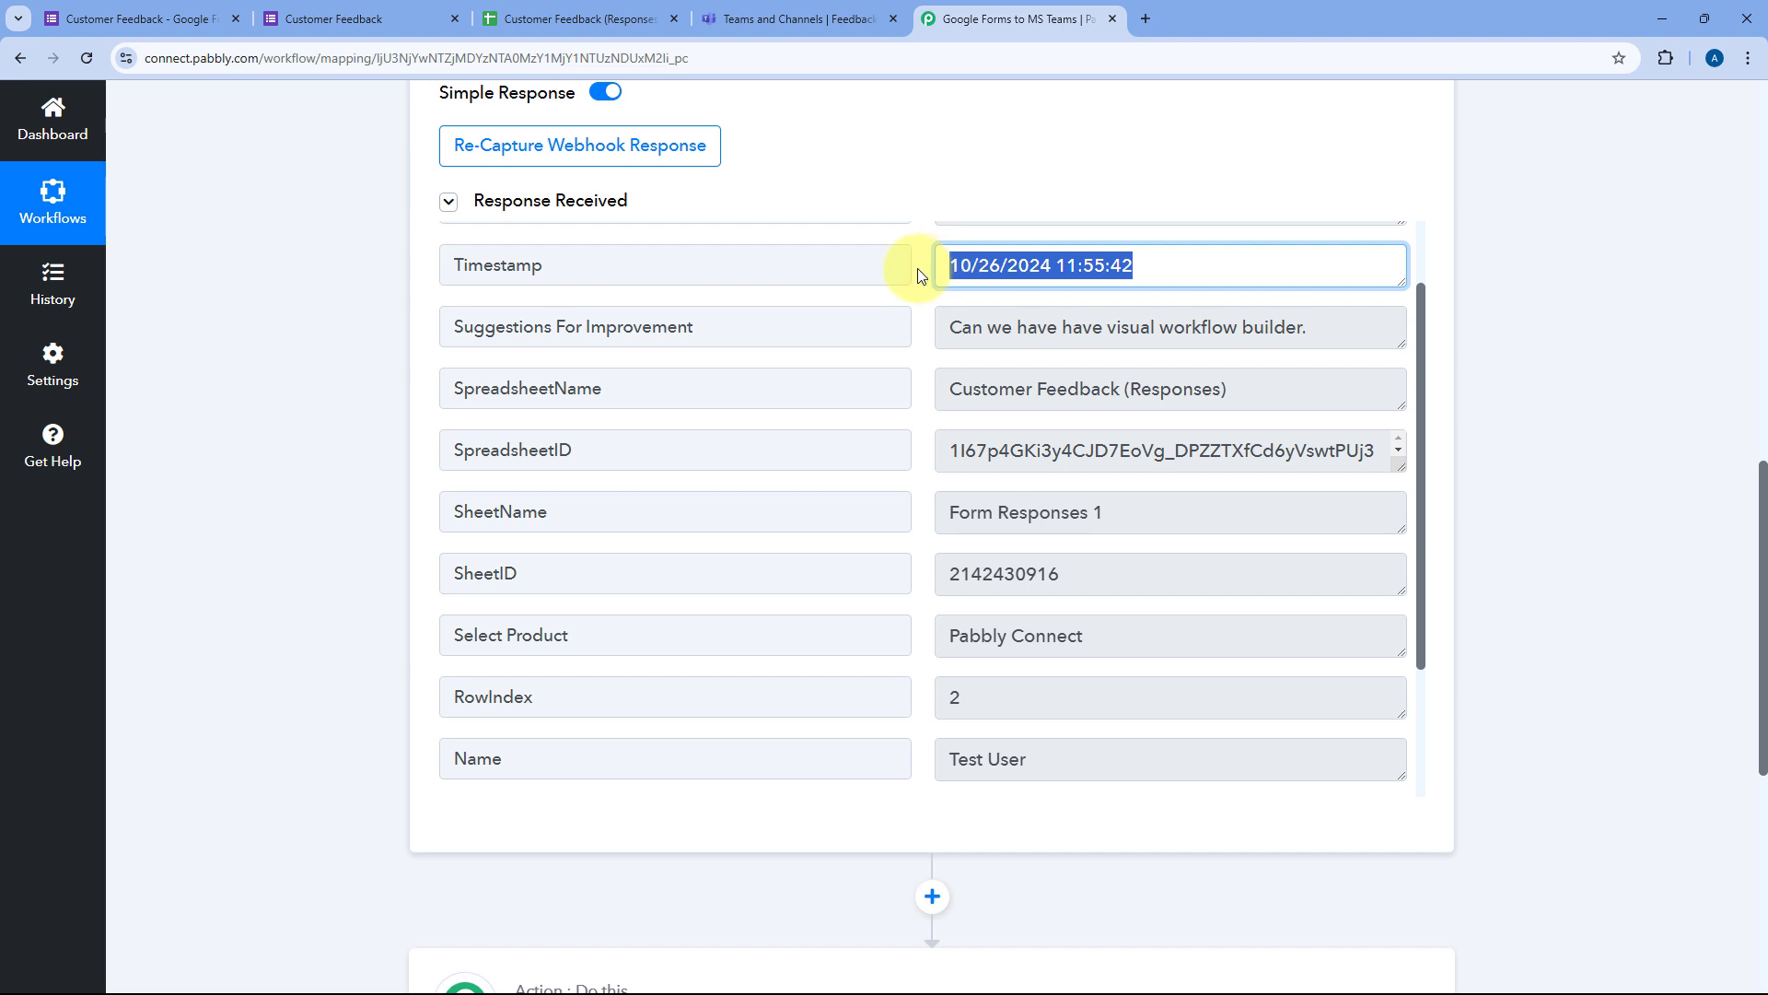
click(918, 268)
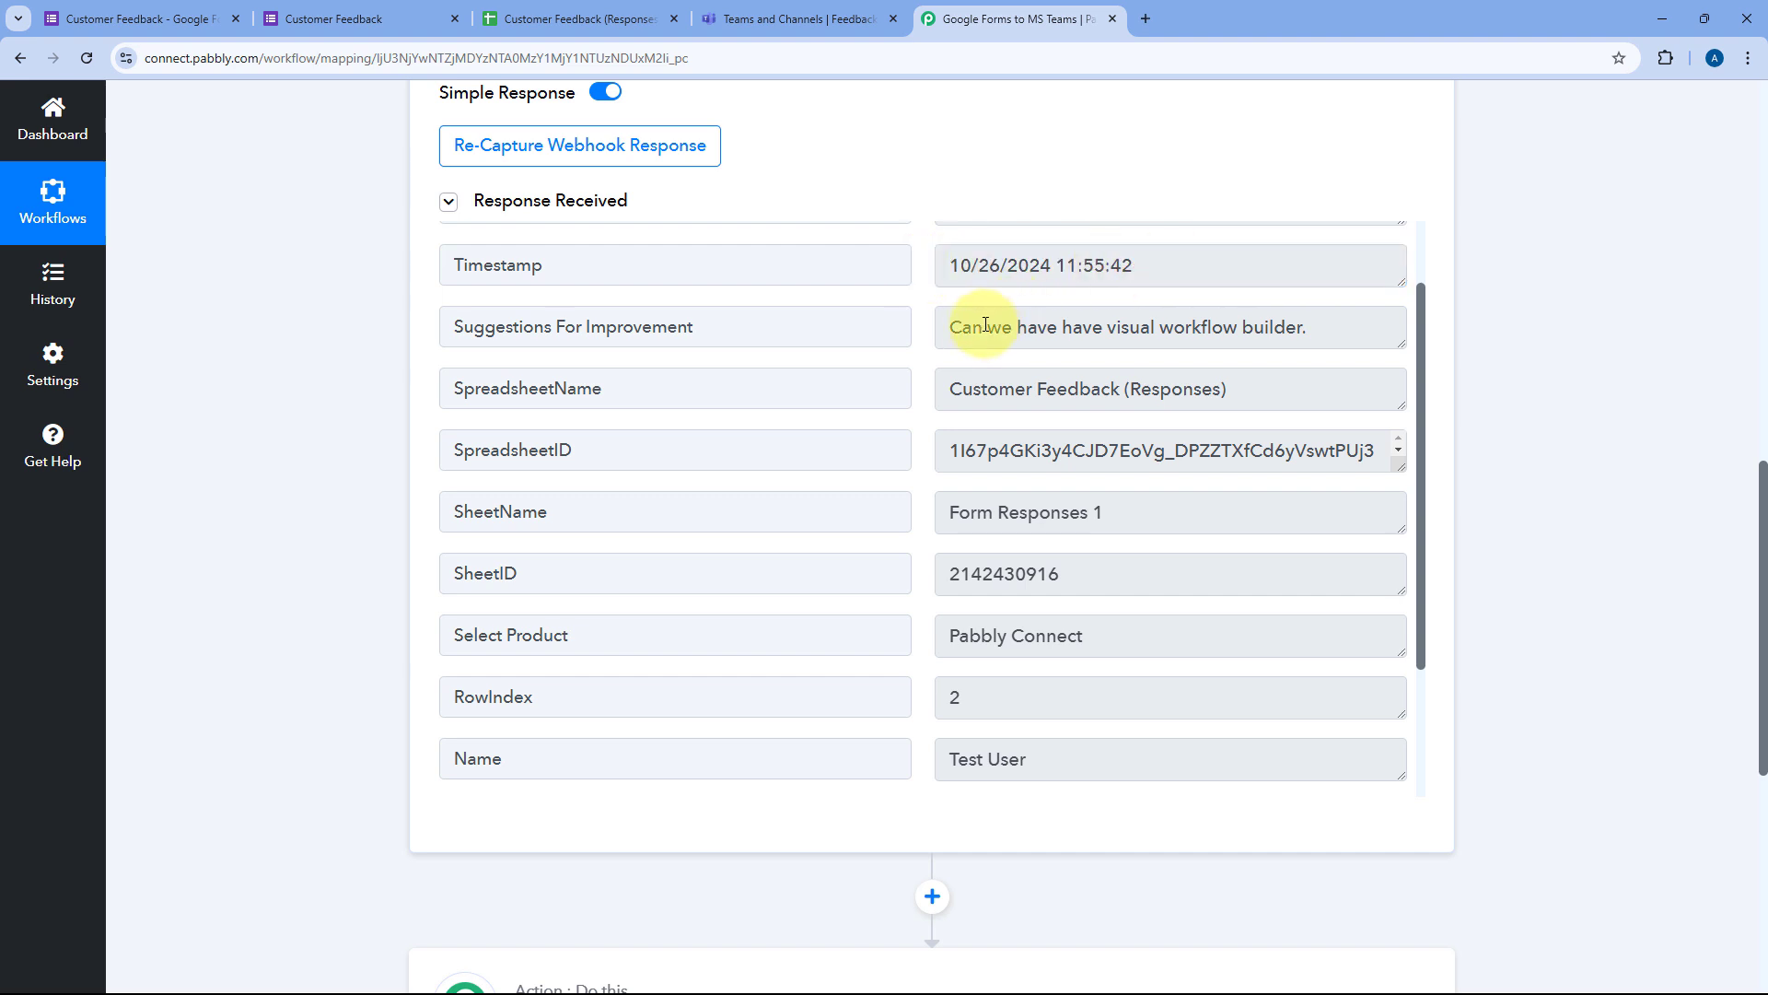
drag(938, 327, 1375, 327)
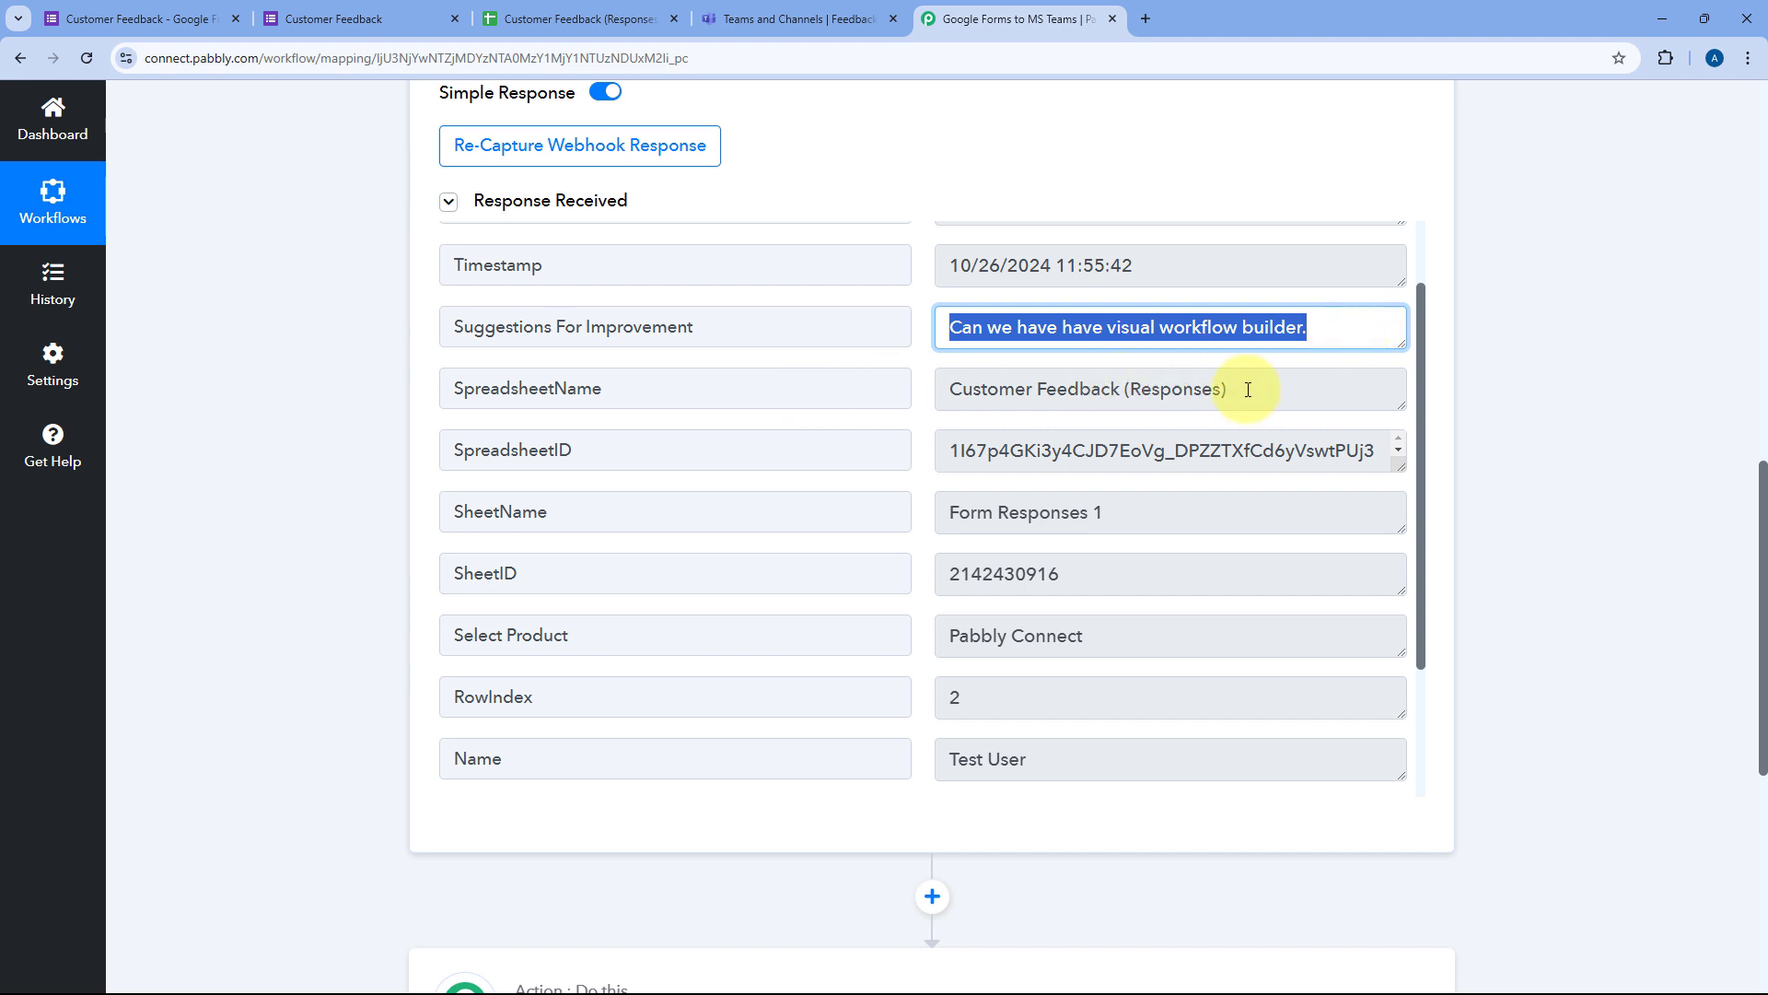
drag(1239, 387, 879, 390)
click(927, 383)
scroll(925, 383, down, 2)
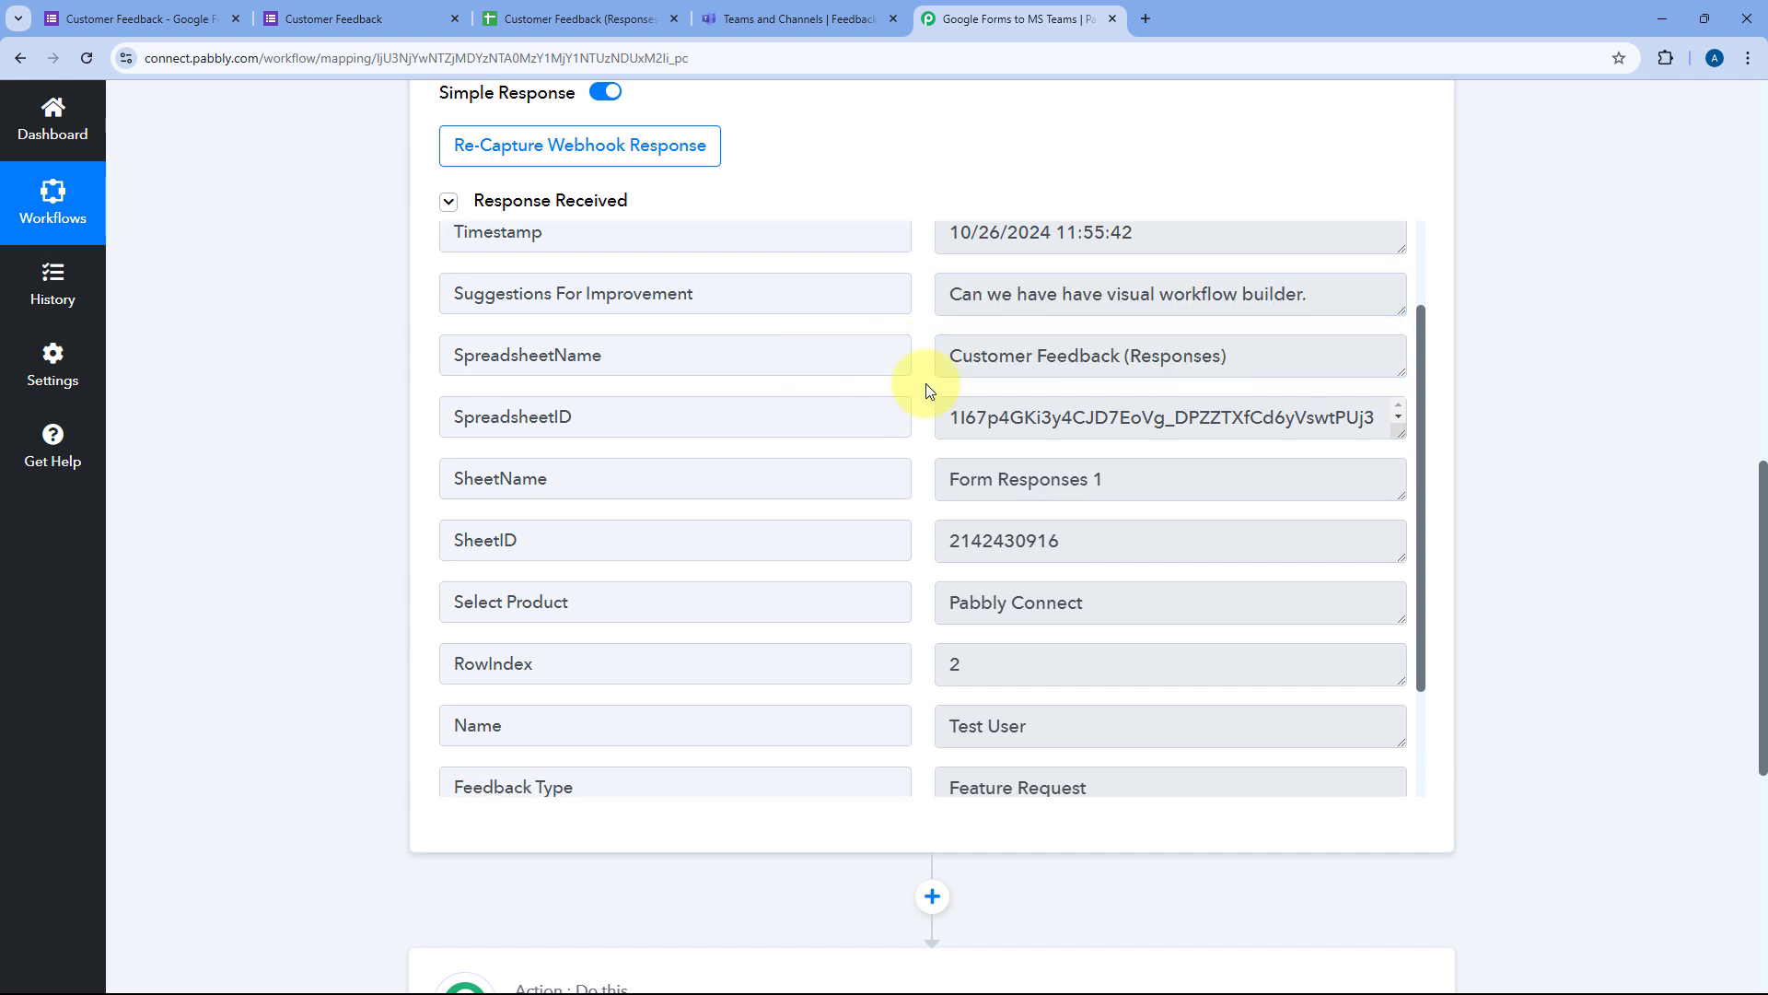
drag(1164, 434, 900, 446)
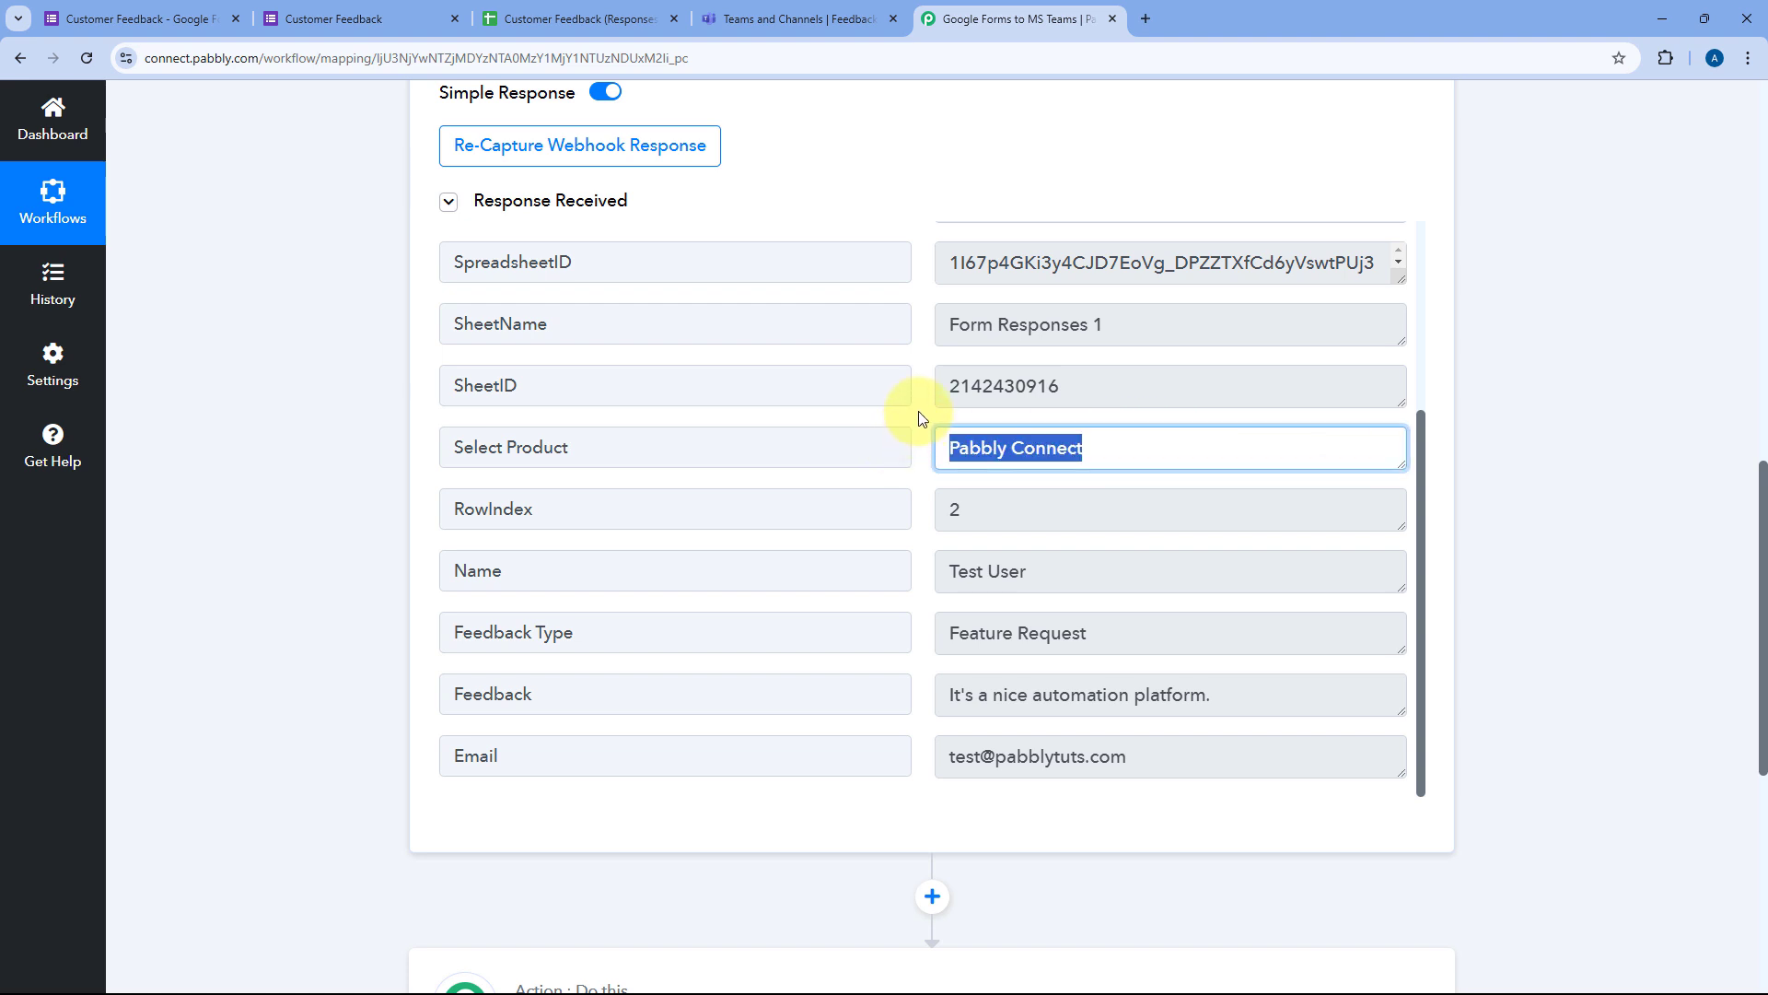
drag(1035, 572, 962, 605)
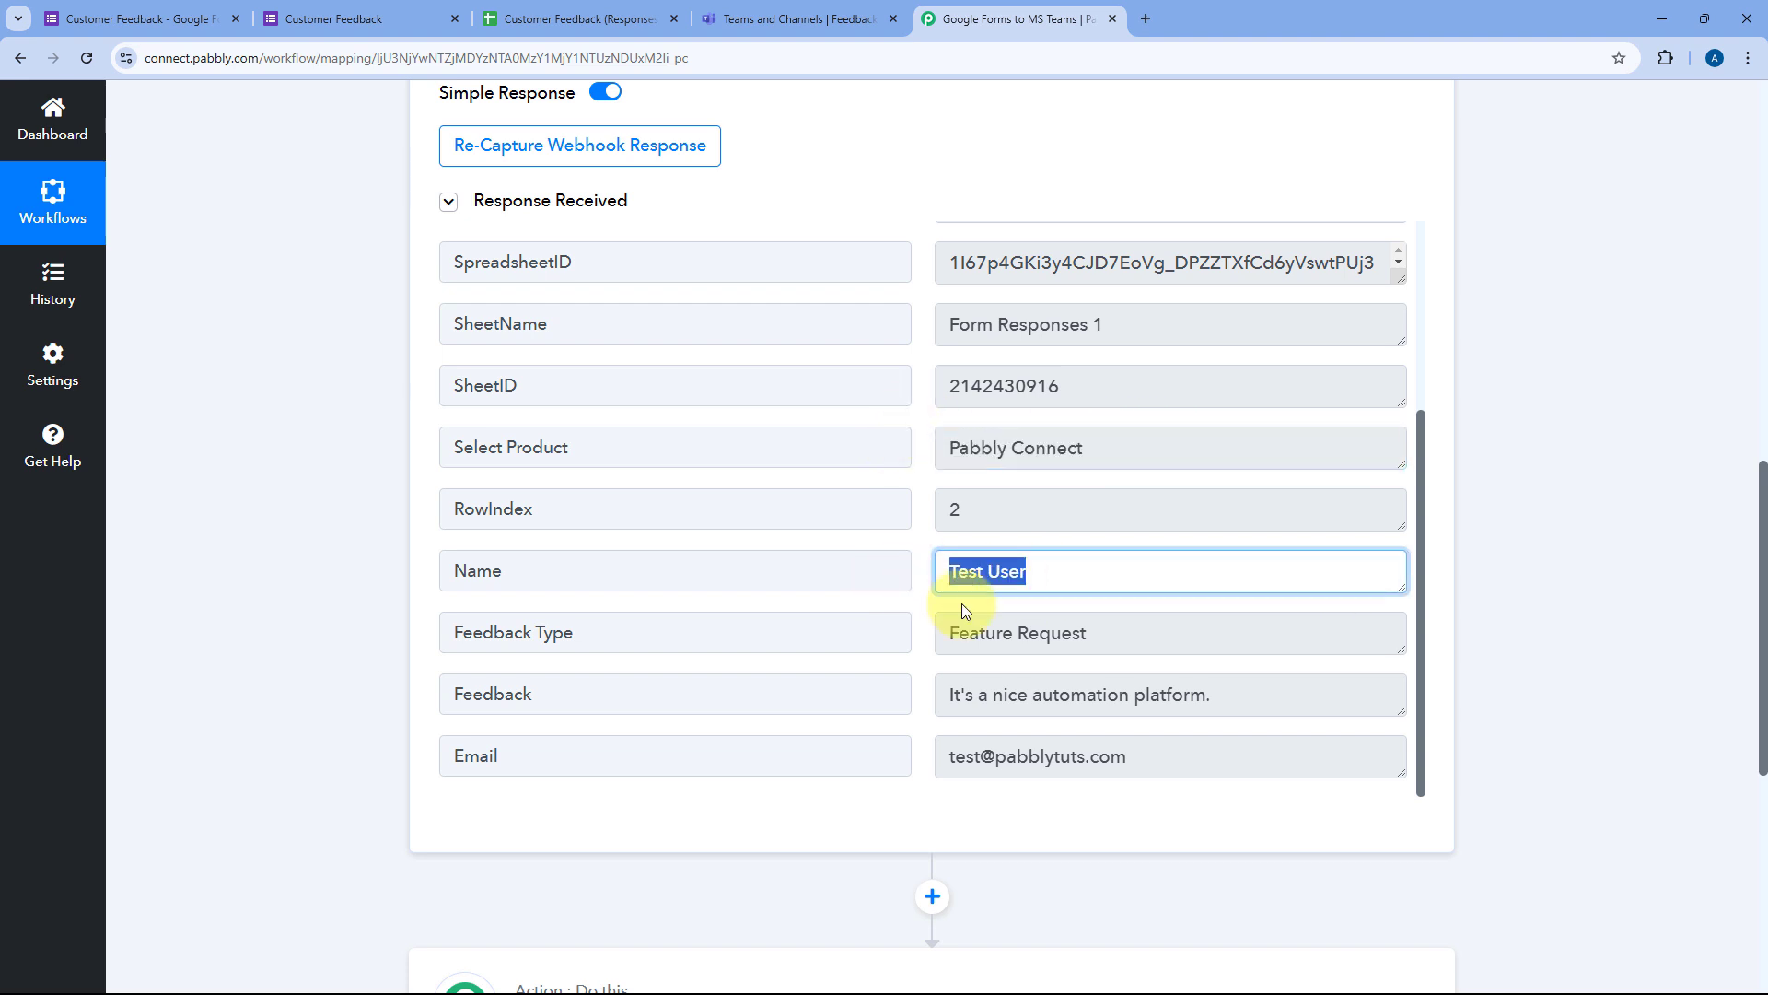
drag(1154, 765, 936, 731)
drag(1133, 640, 898, 631)
drag(1279, 683, 951, 691)
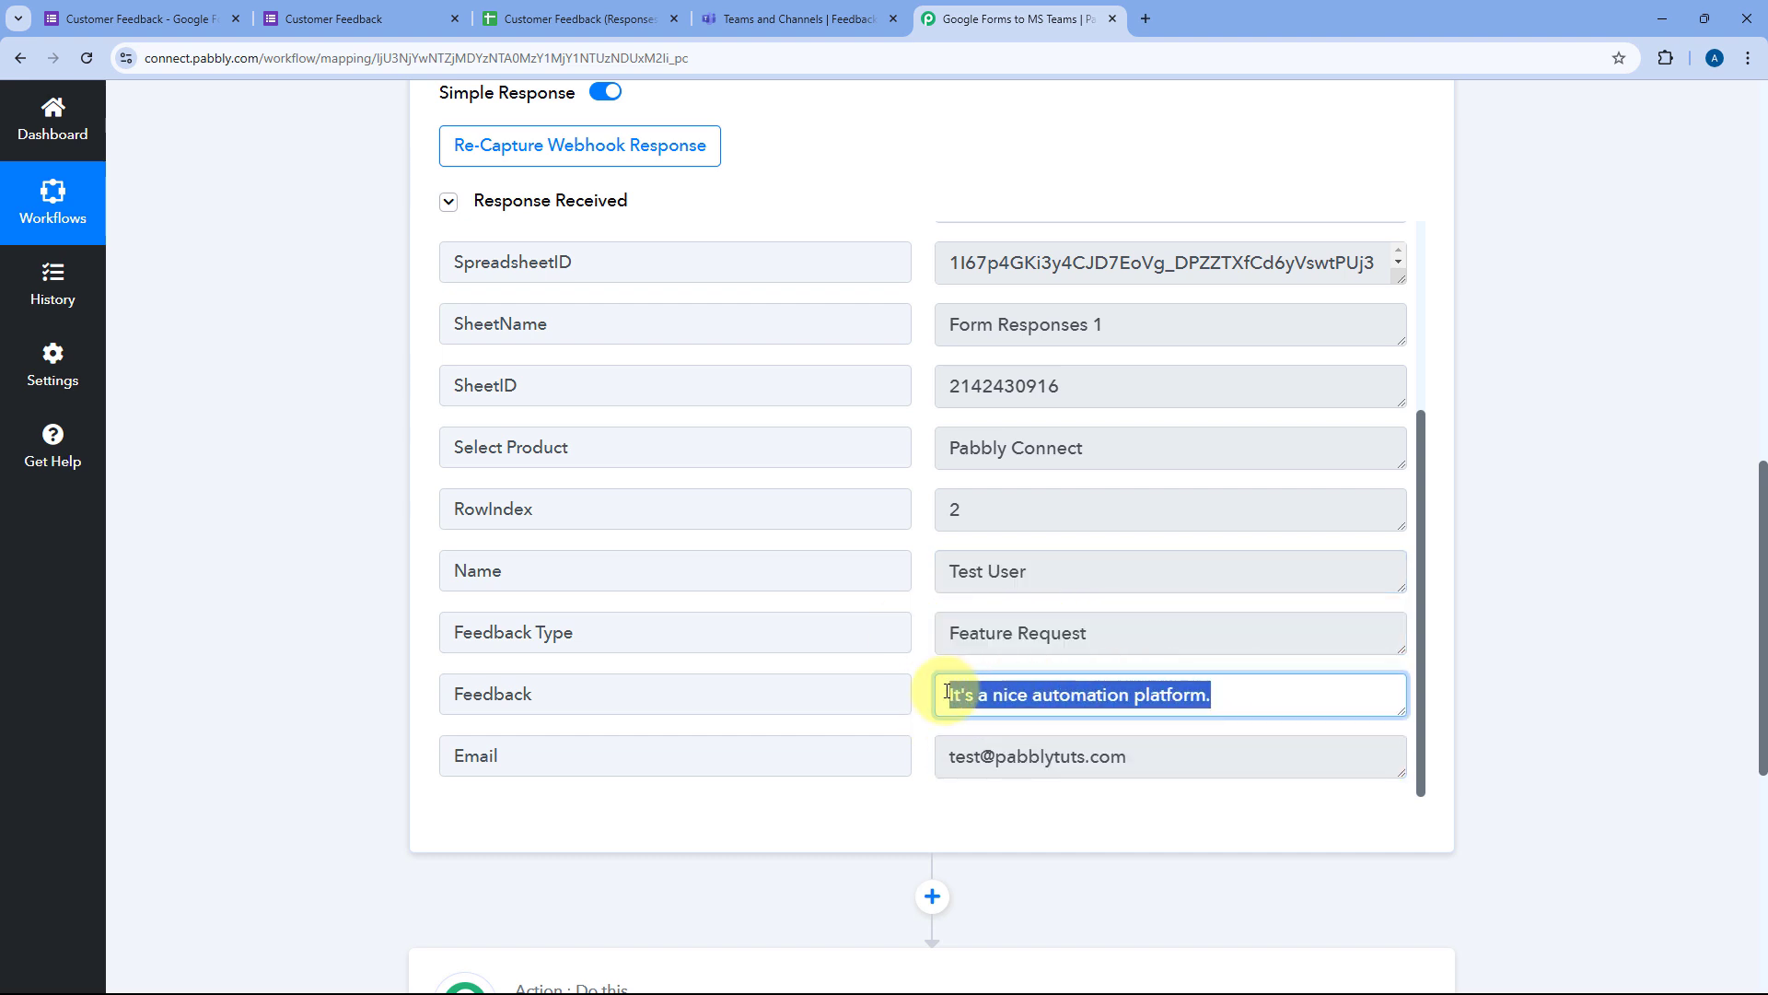
click(934, 613)
scroll(932, 594, up, 3)
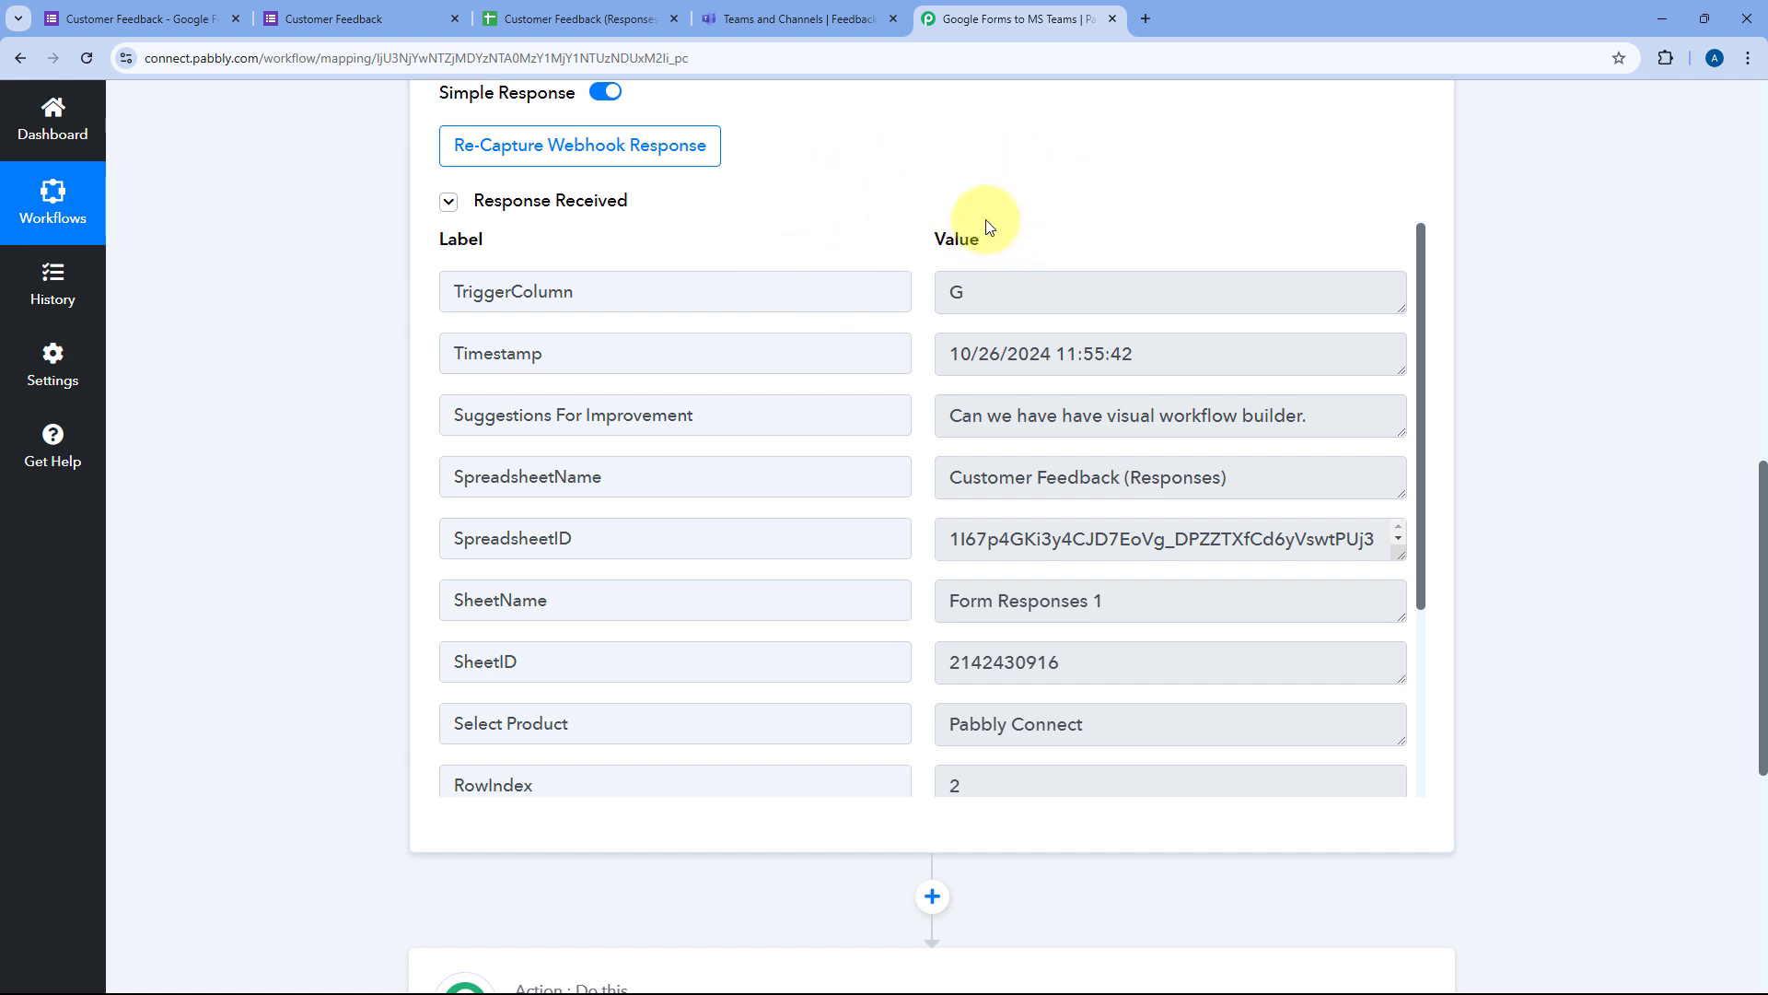
scroll(900, 356, down, 1)
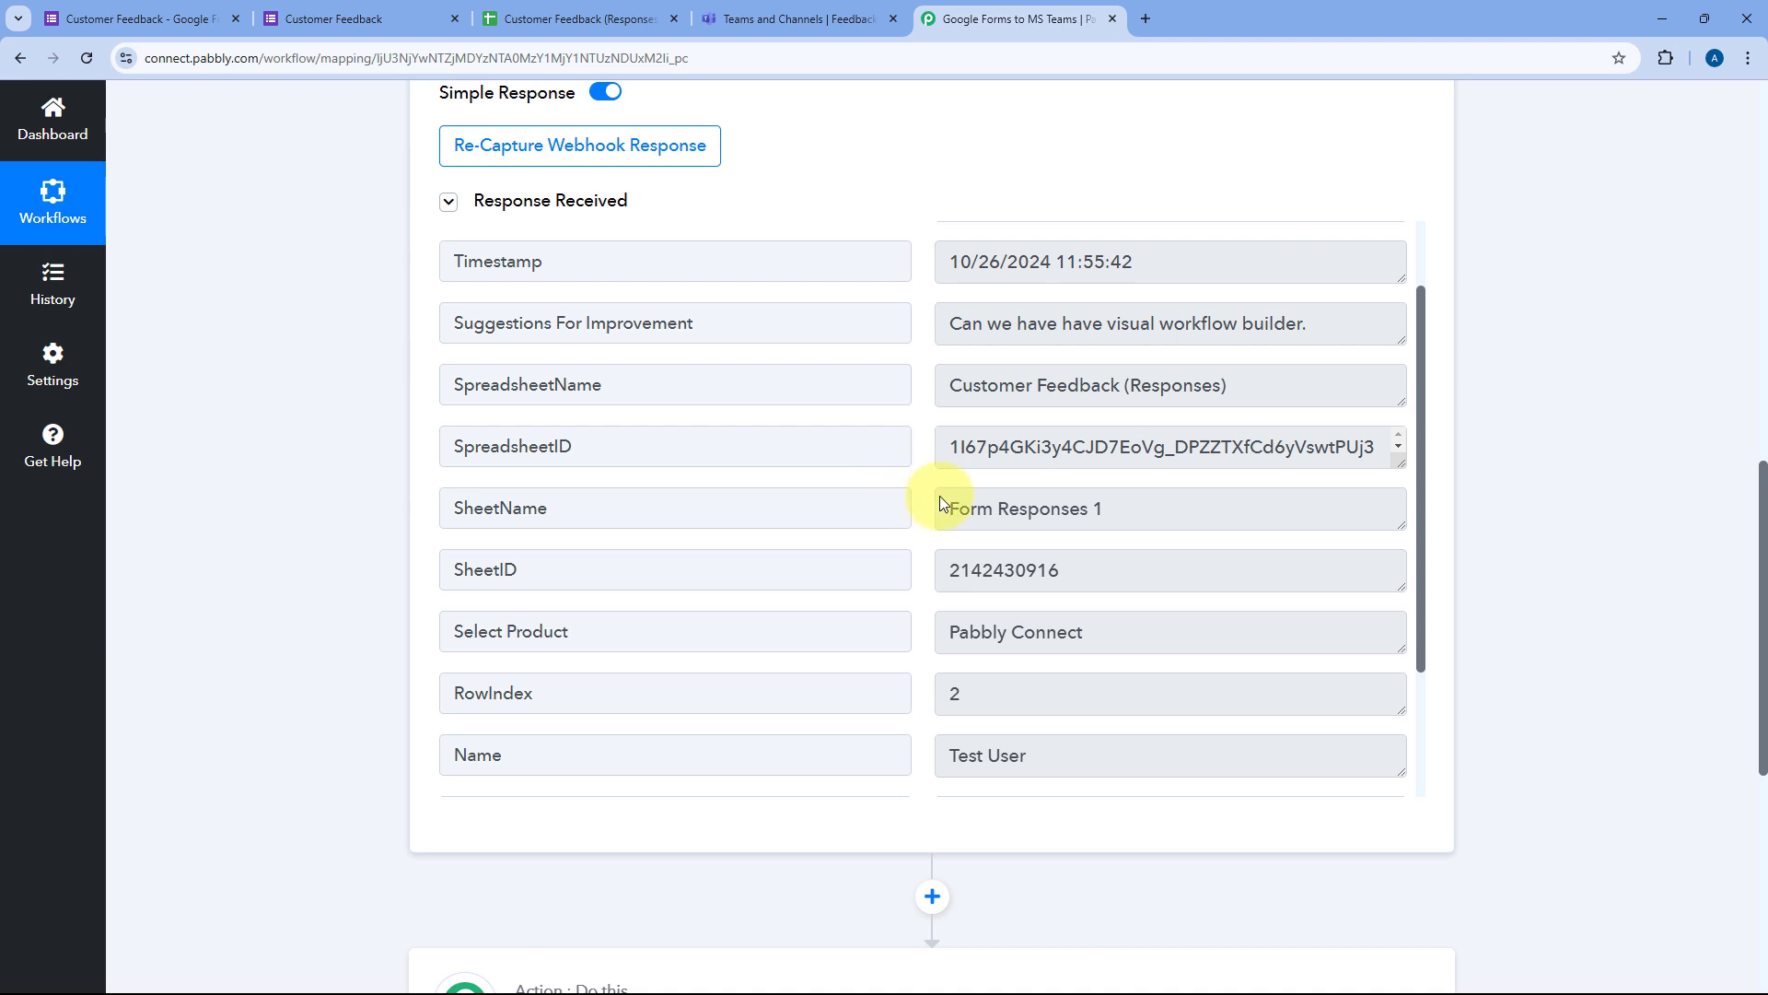
scroll(367, 541, down, 5)
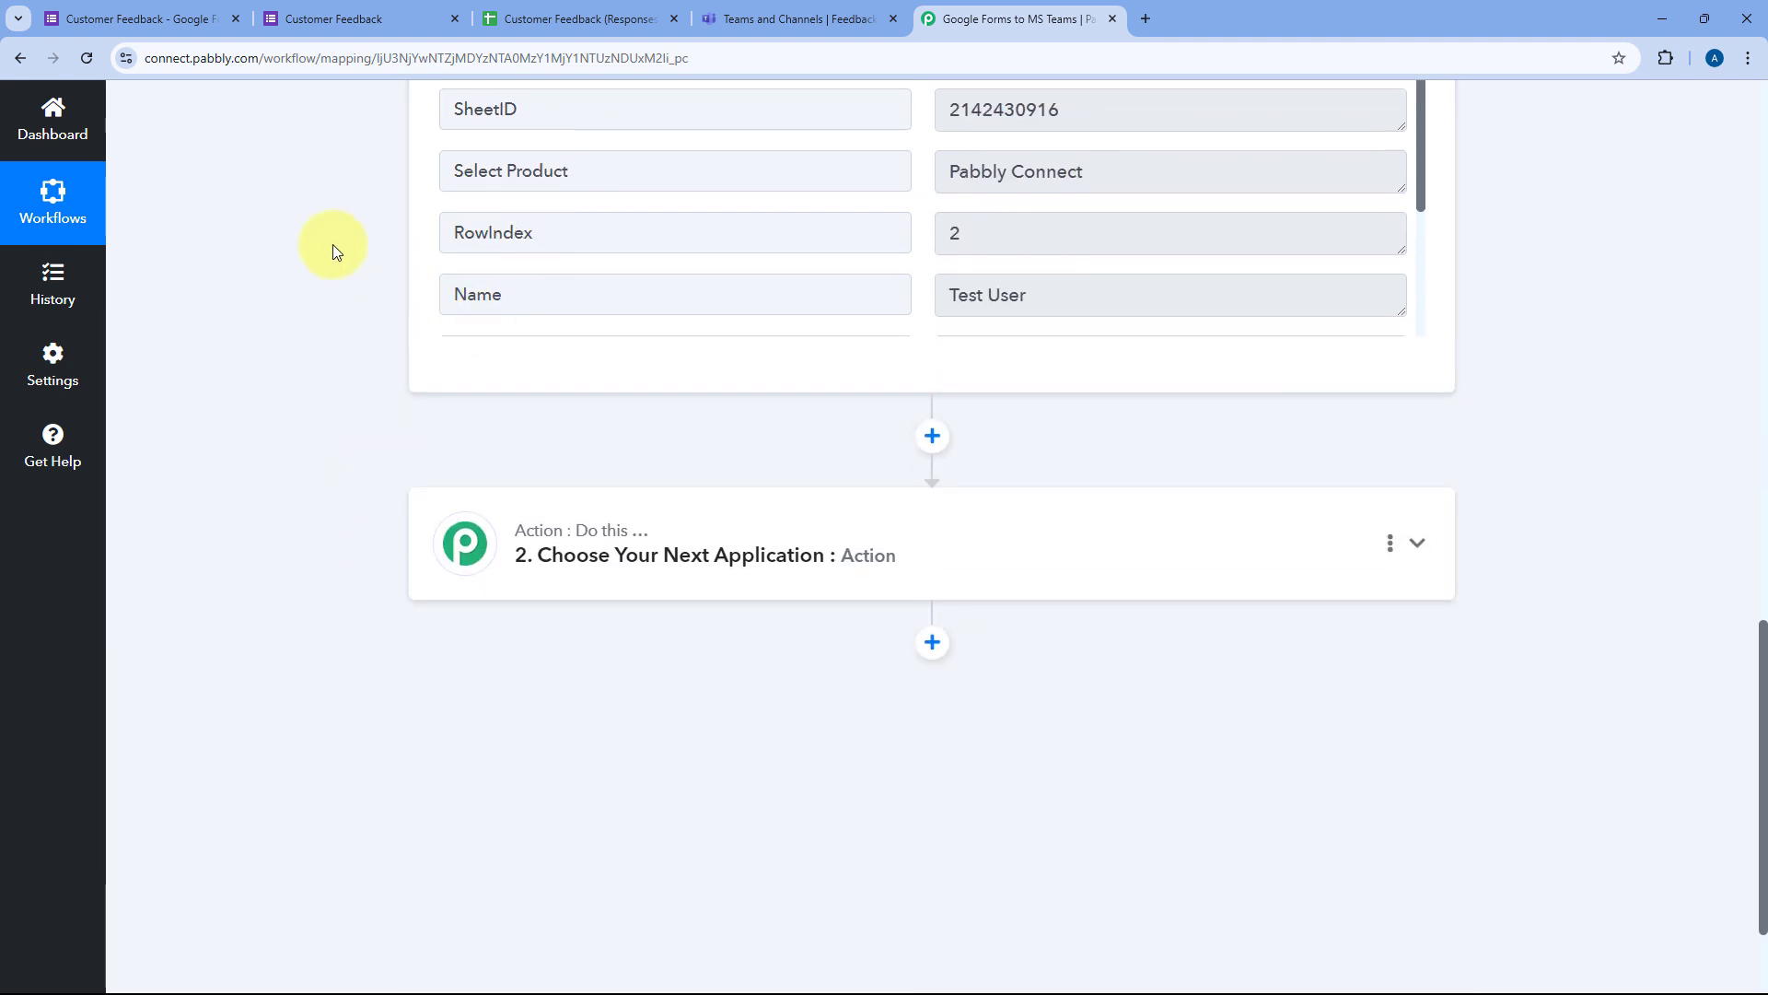
scroll(401, 527, down, 1)
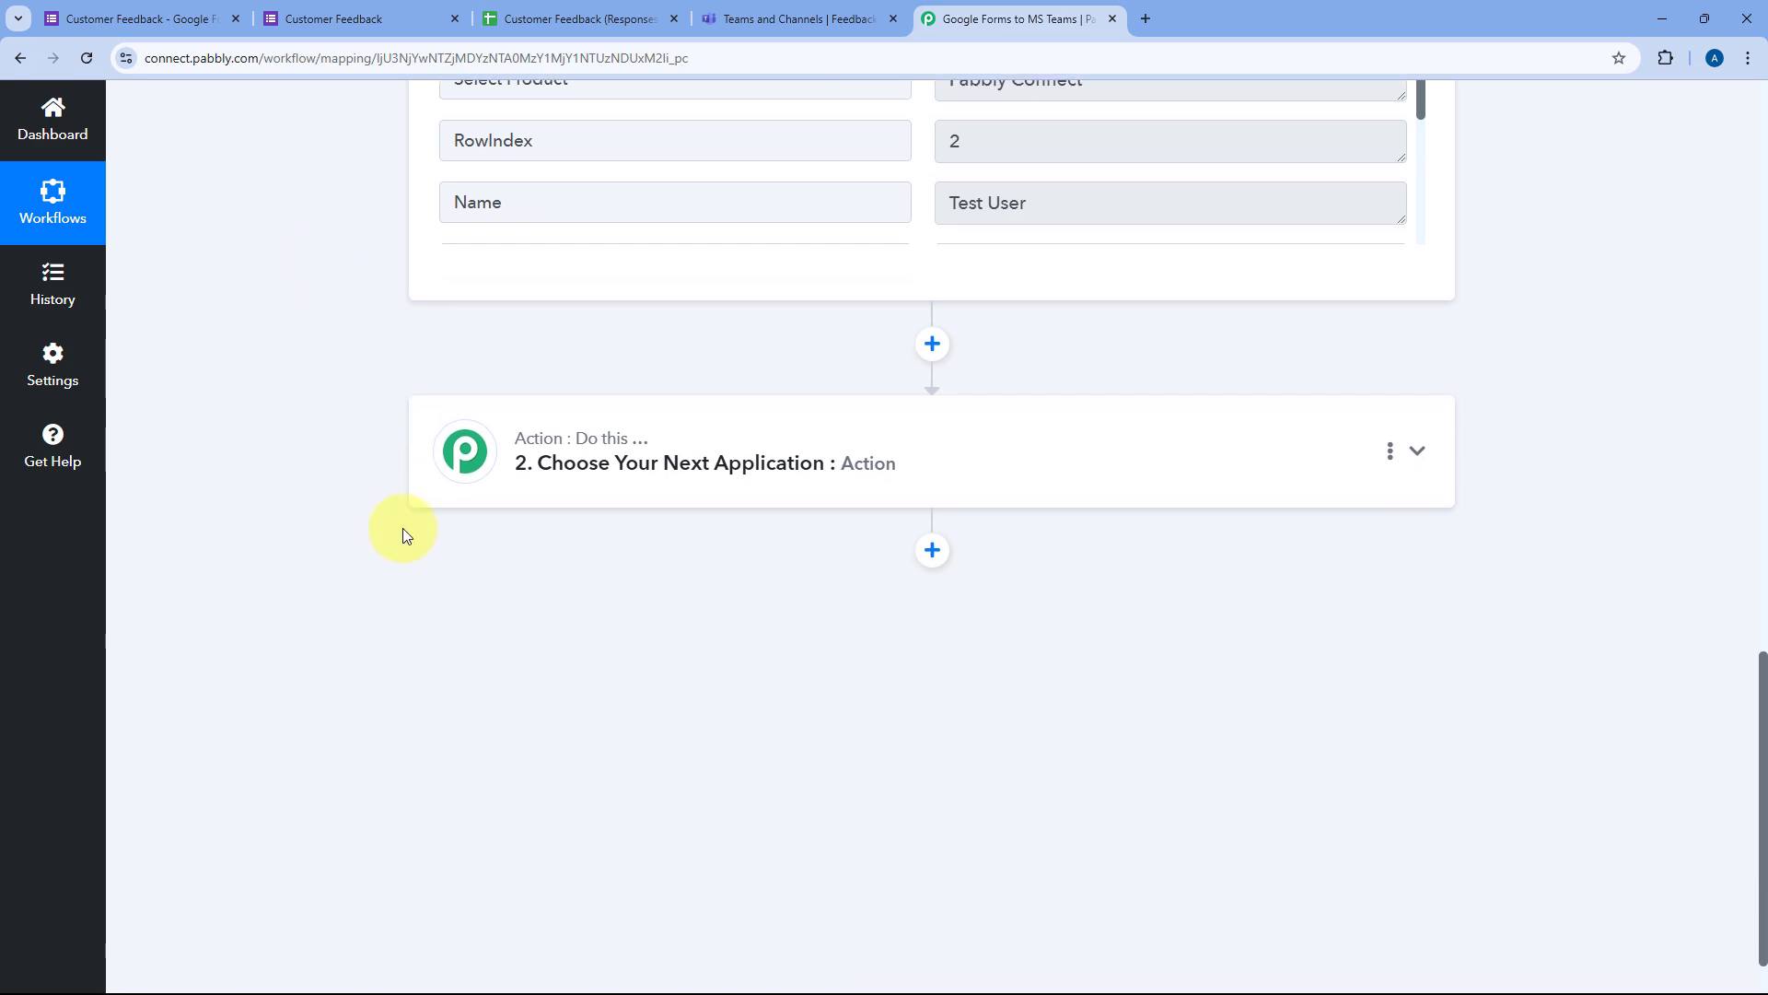
Step: Search 'Mic' and pick Microsoft Teams as the action app
click(848, 432)
click(502, 490)
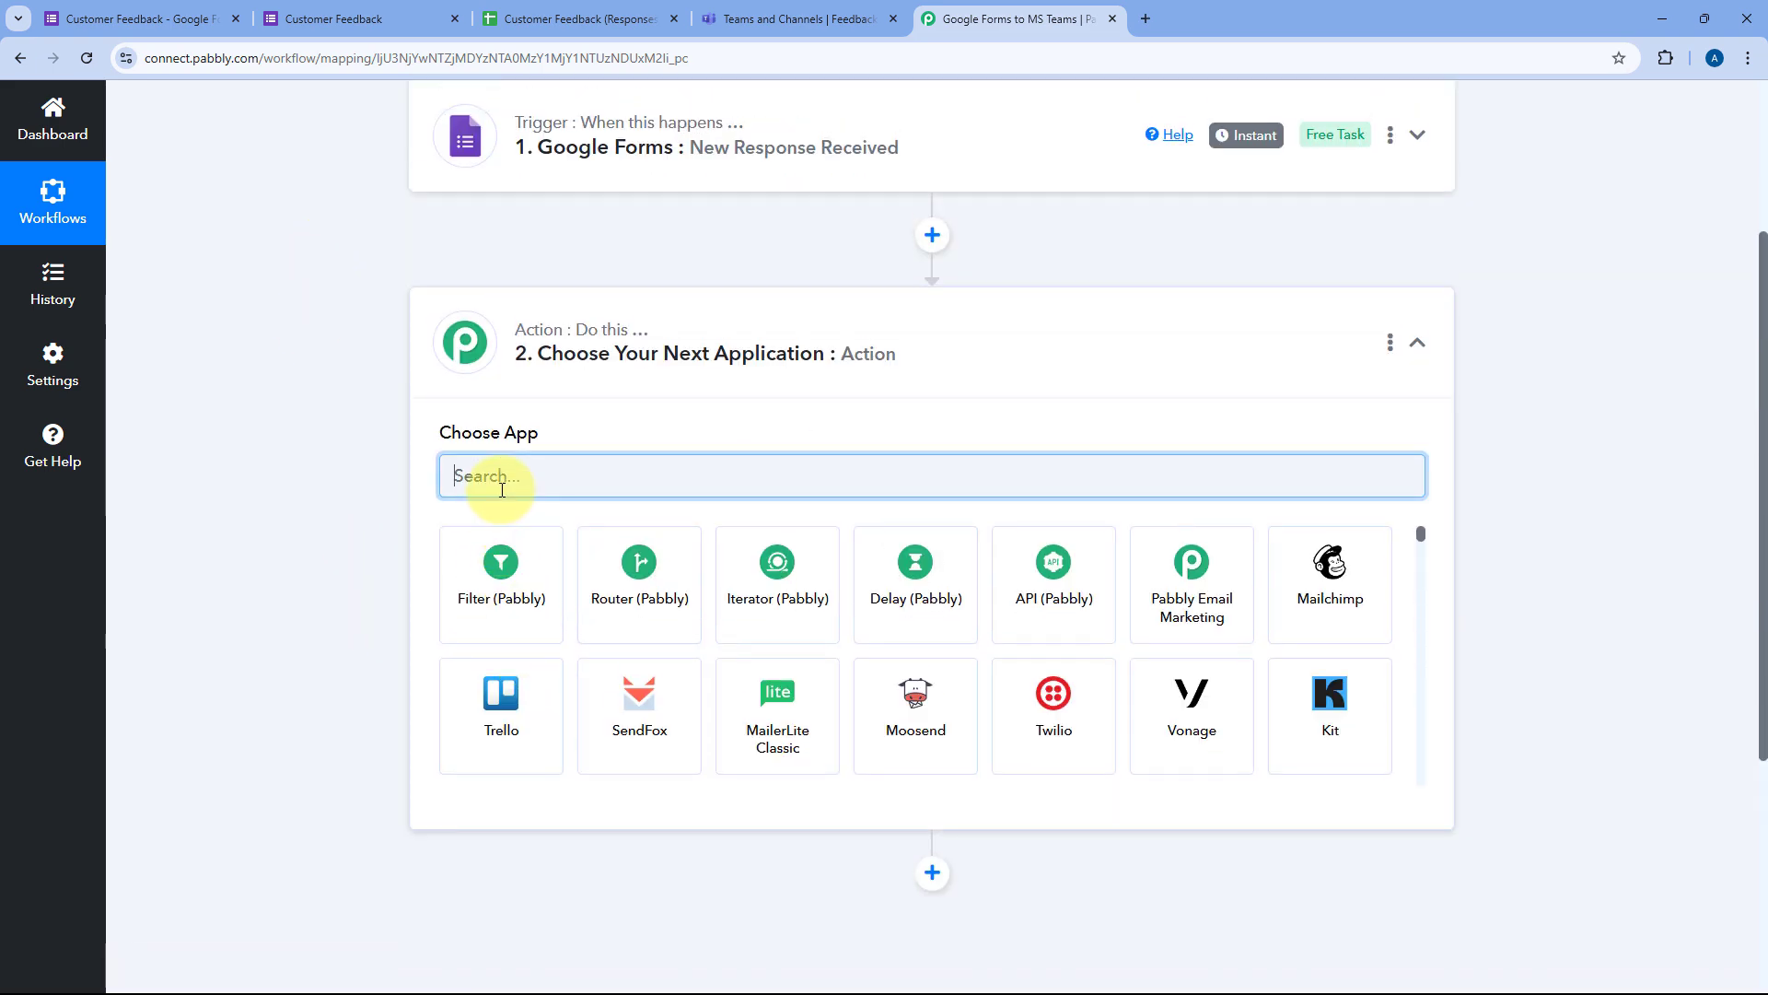
text(Mic)
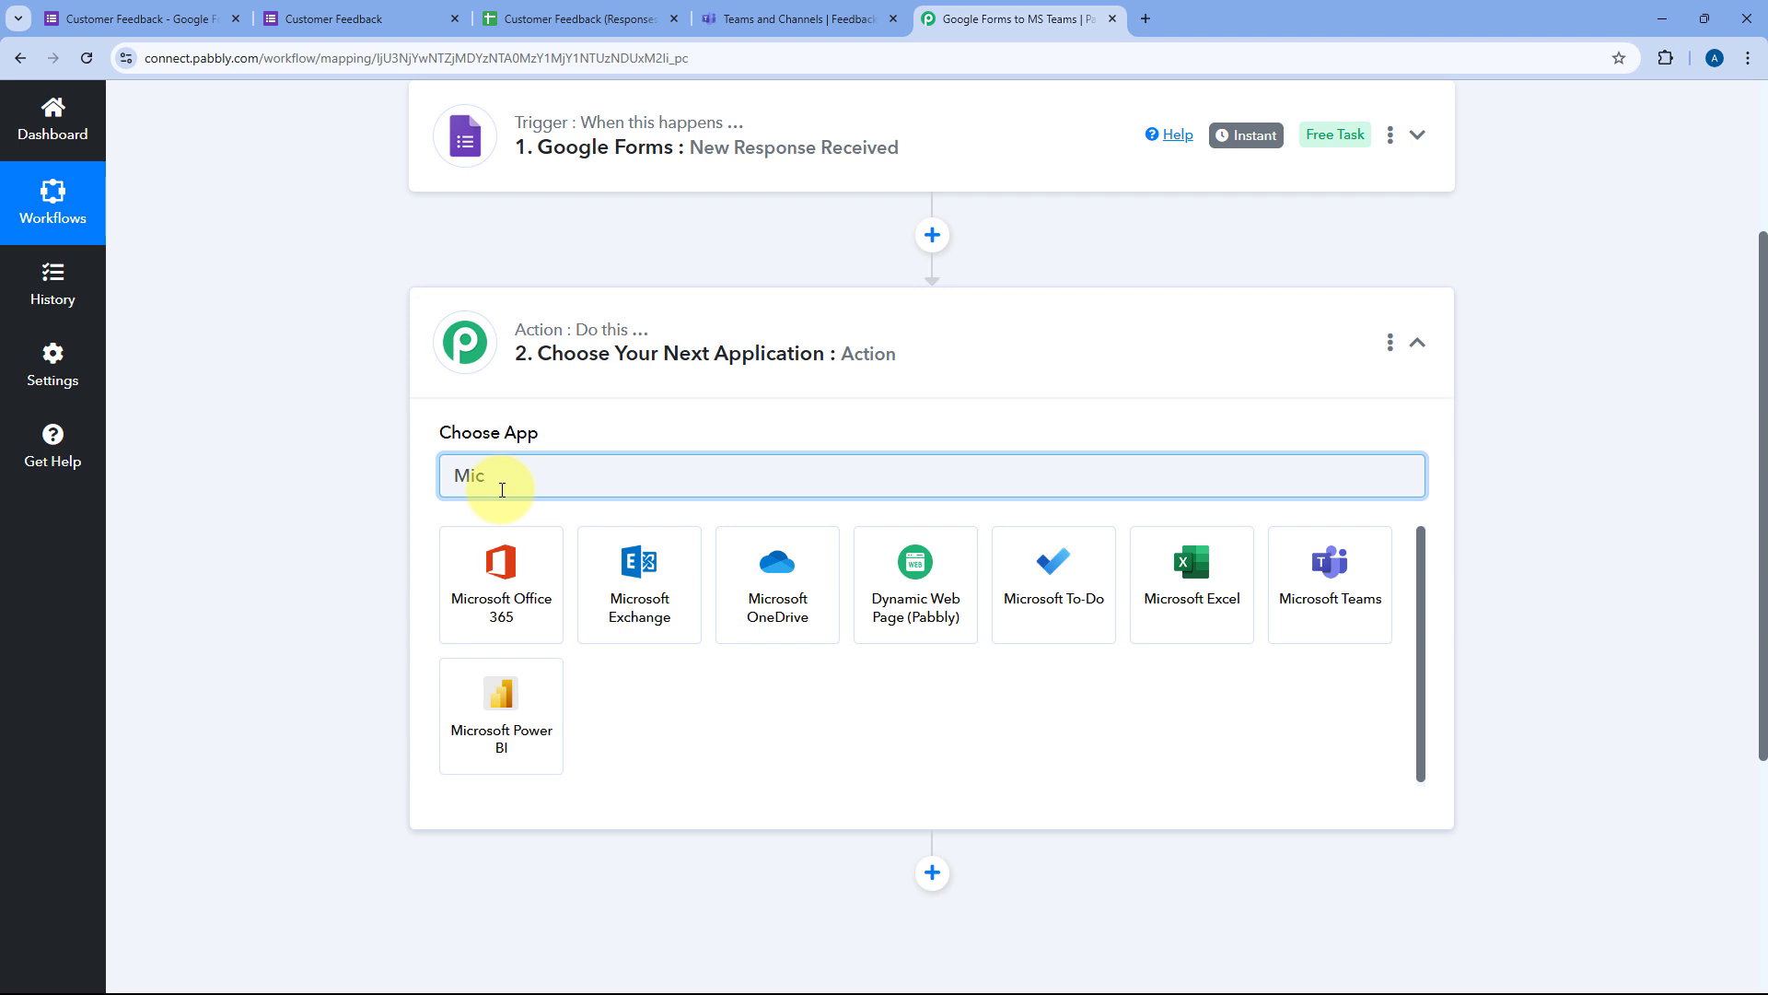
click(1288, 587)
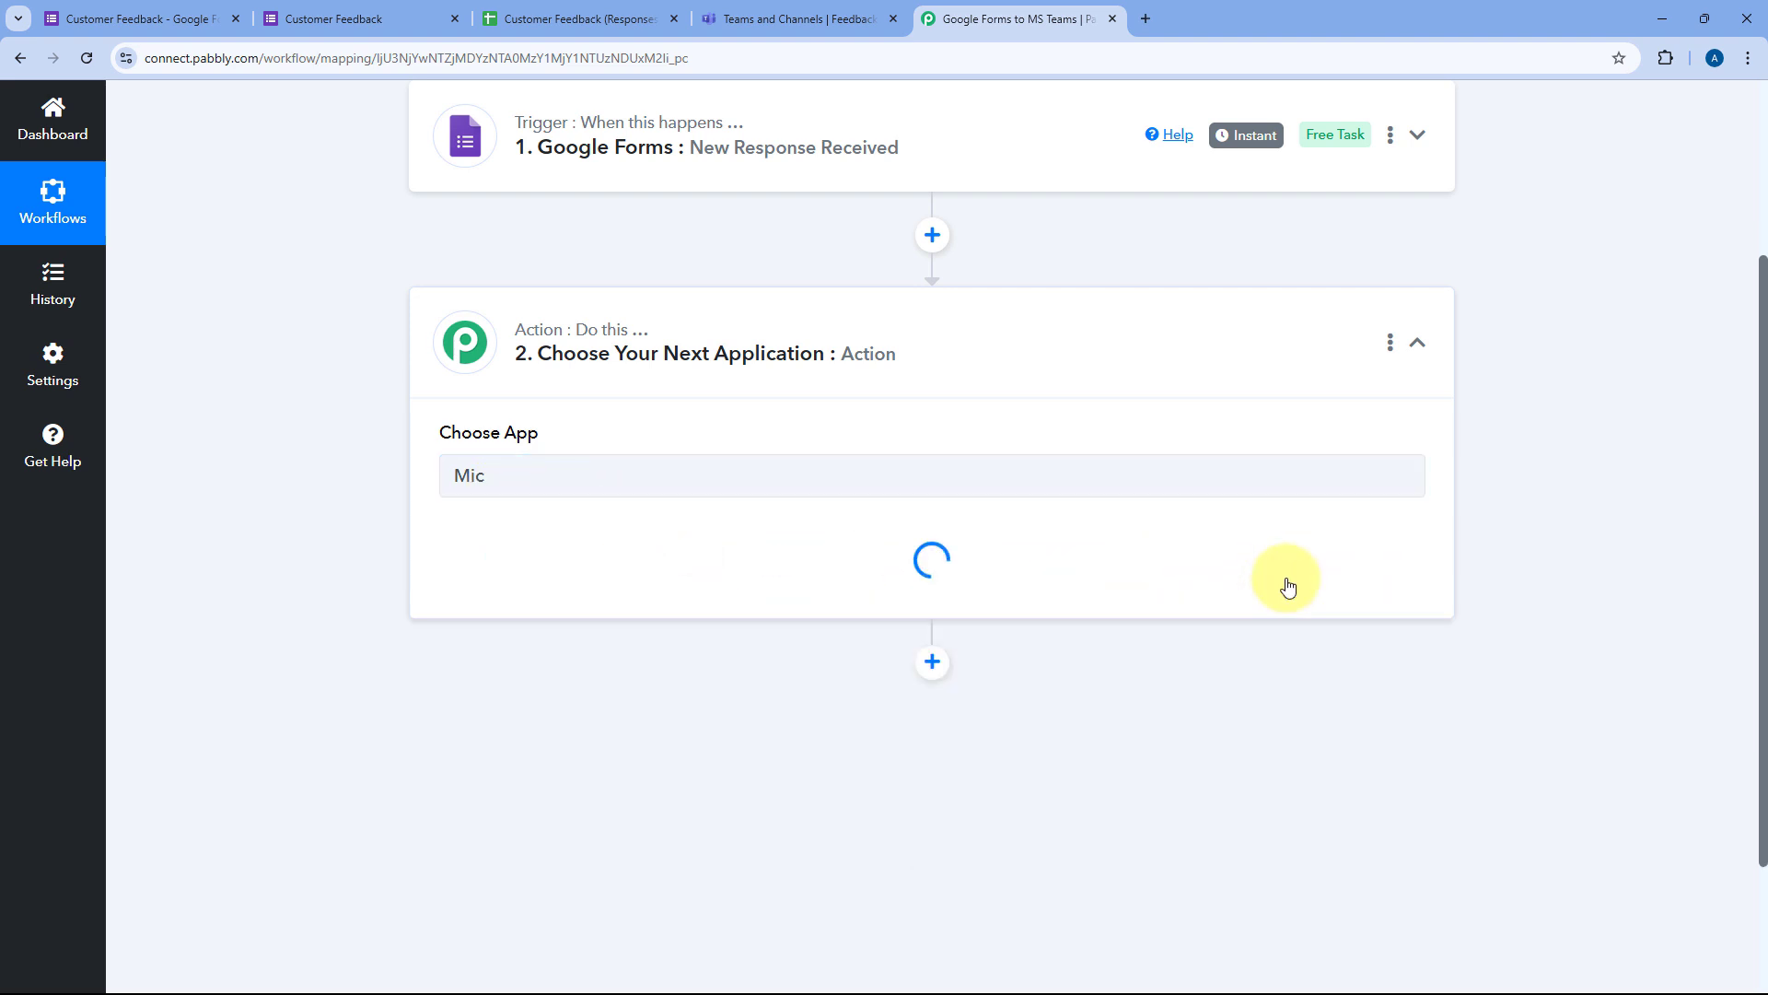
Step: Choose the Send Message in a Channel event and start adding a new Teams connection
scroll(237, 492, down, 2)
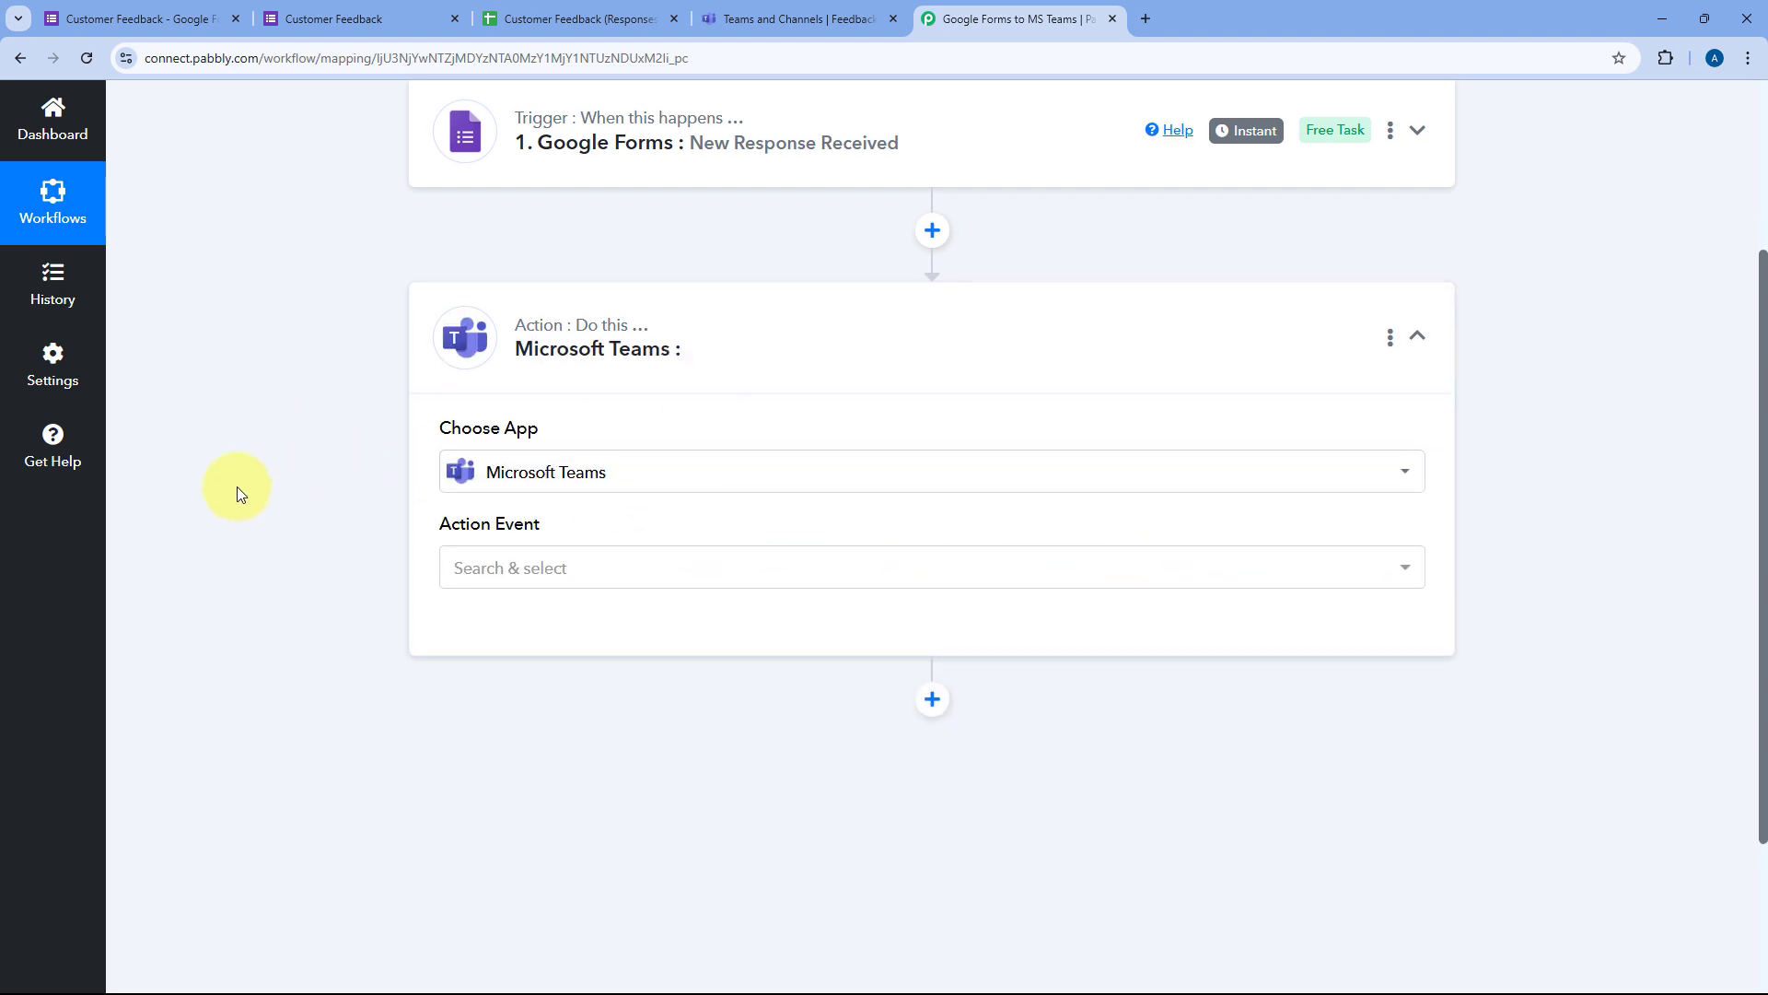
click(619, 385)
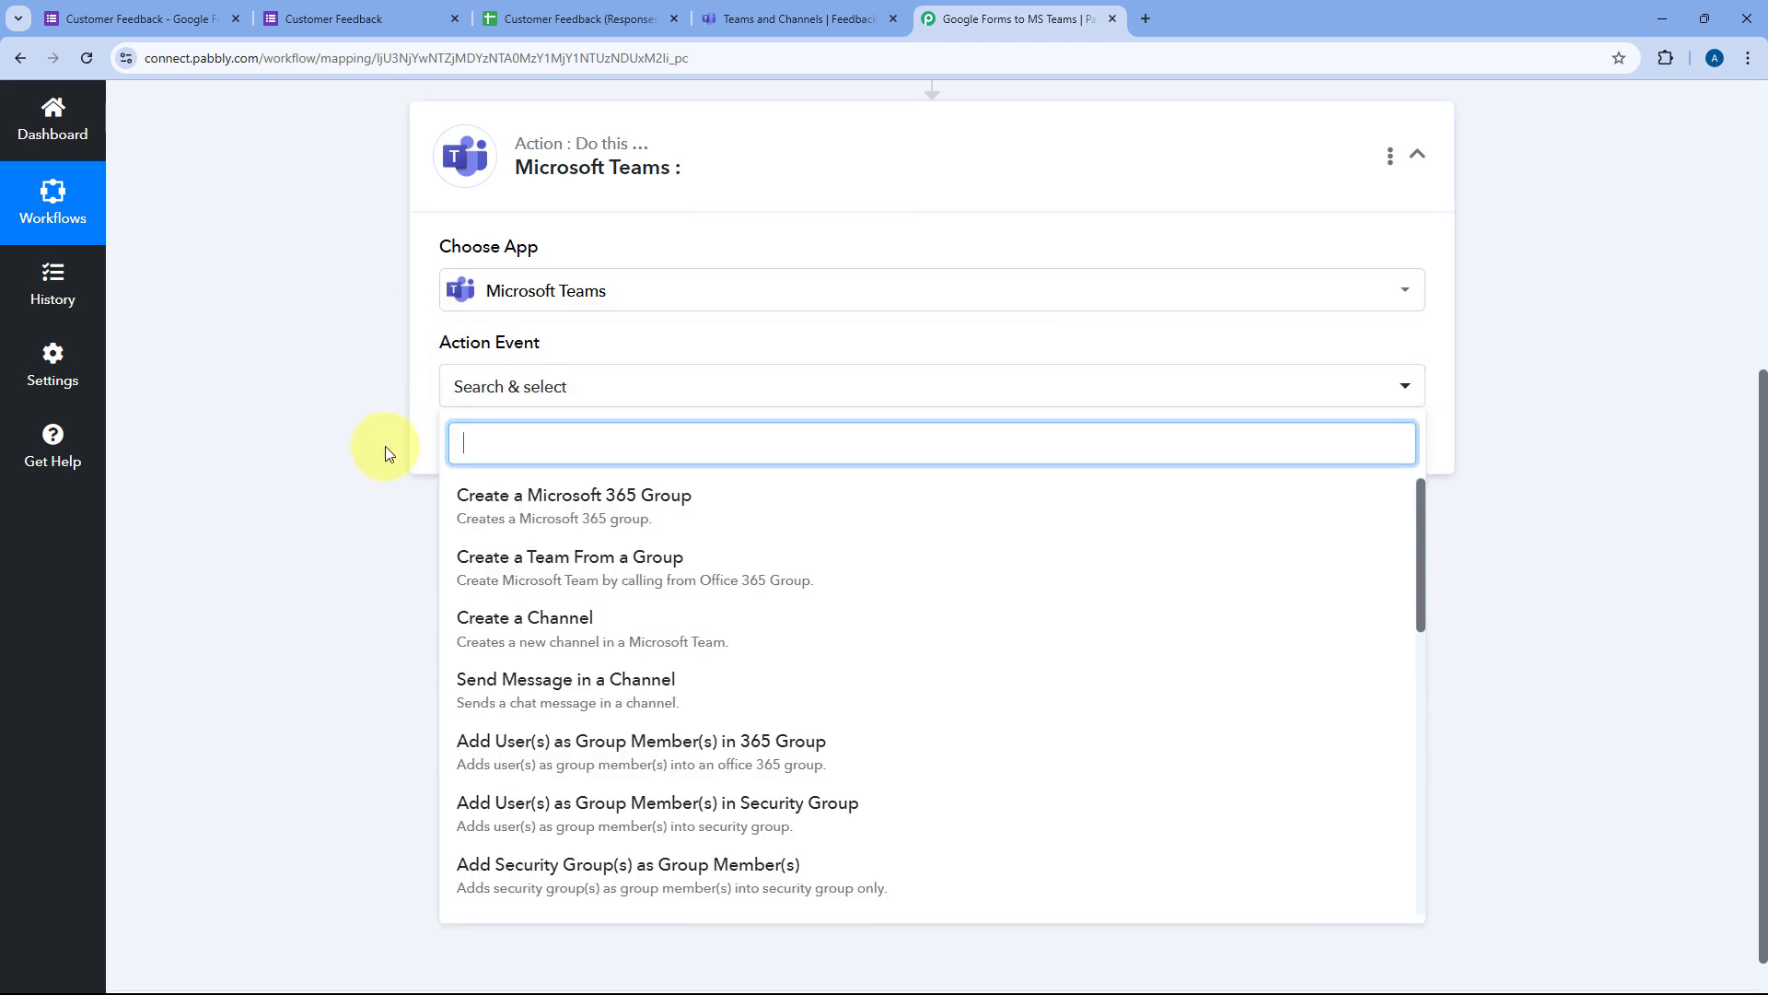
scroll(662, 377, down, 1)
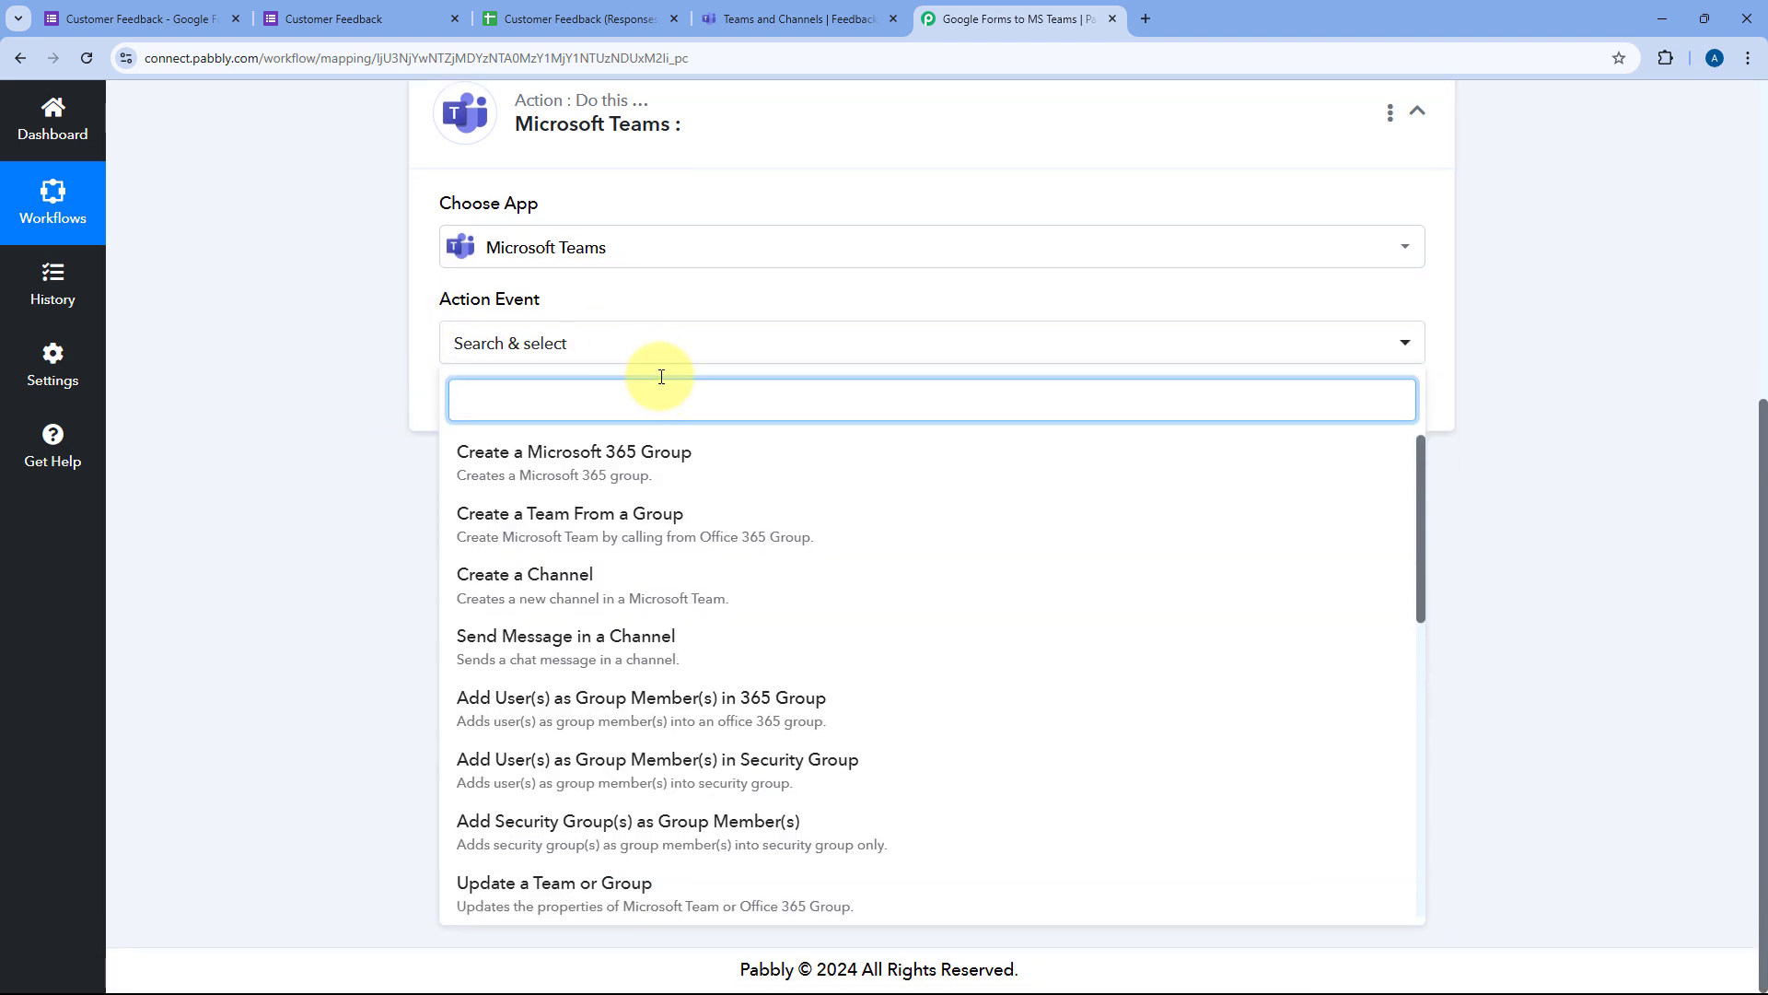
click(532, 643)
scroll(532, 643, up, 1)
click(507, 505)
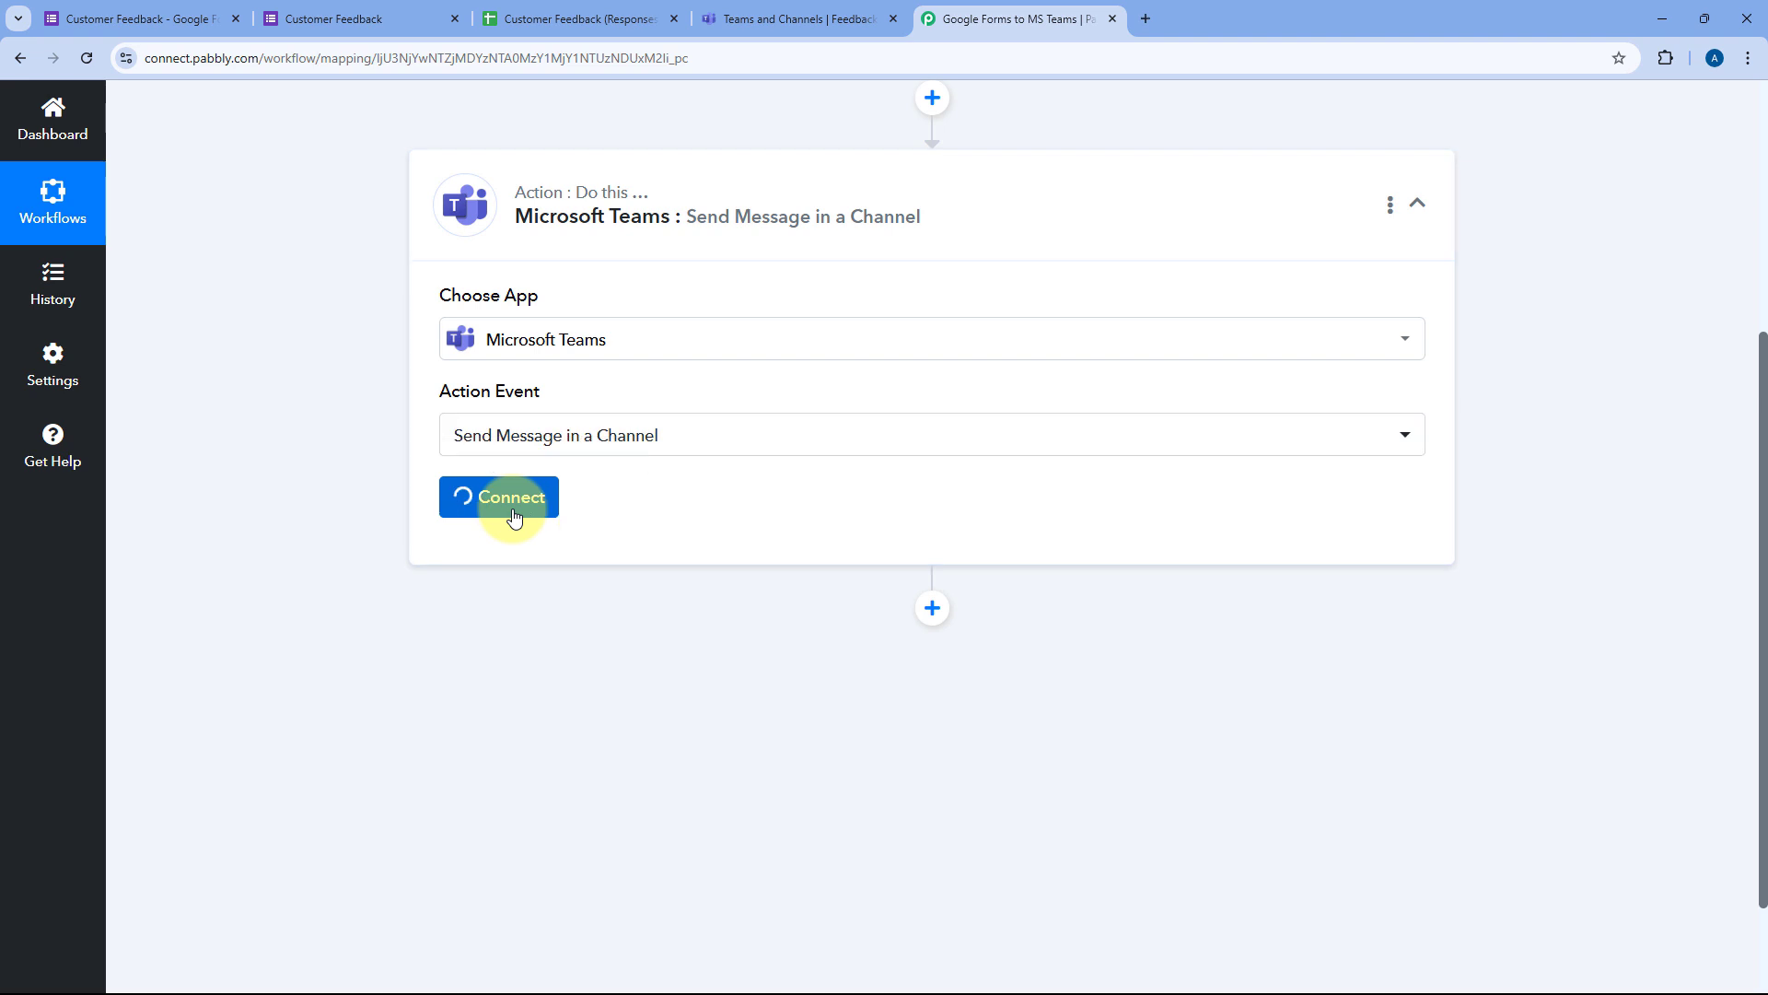
click(817, 305)
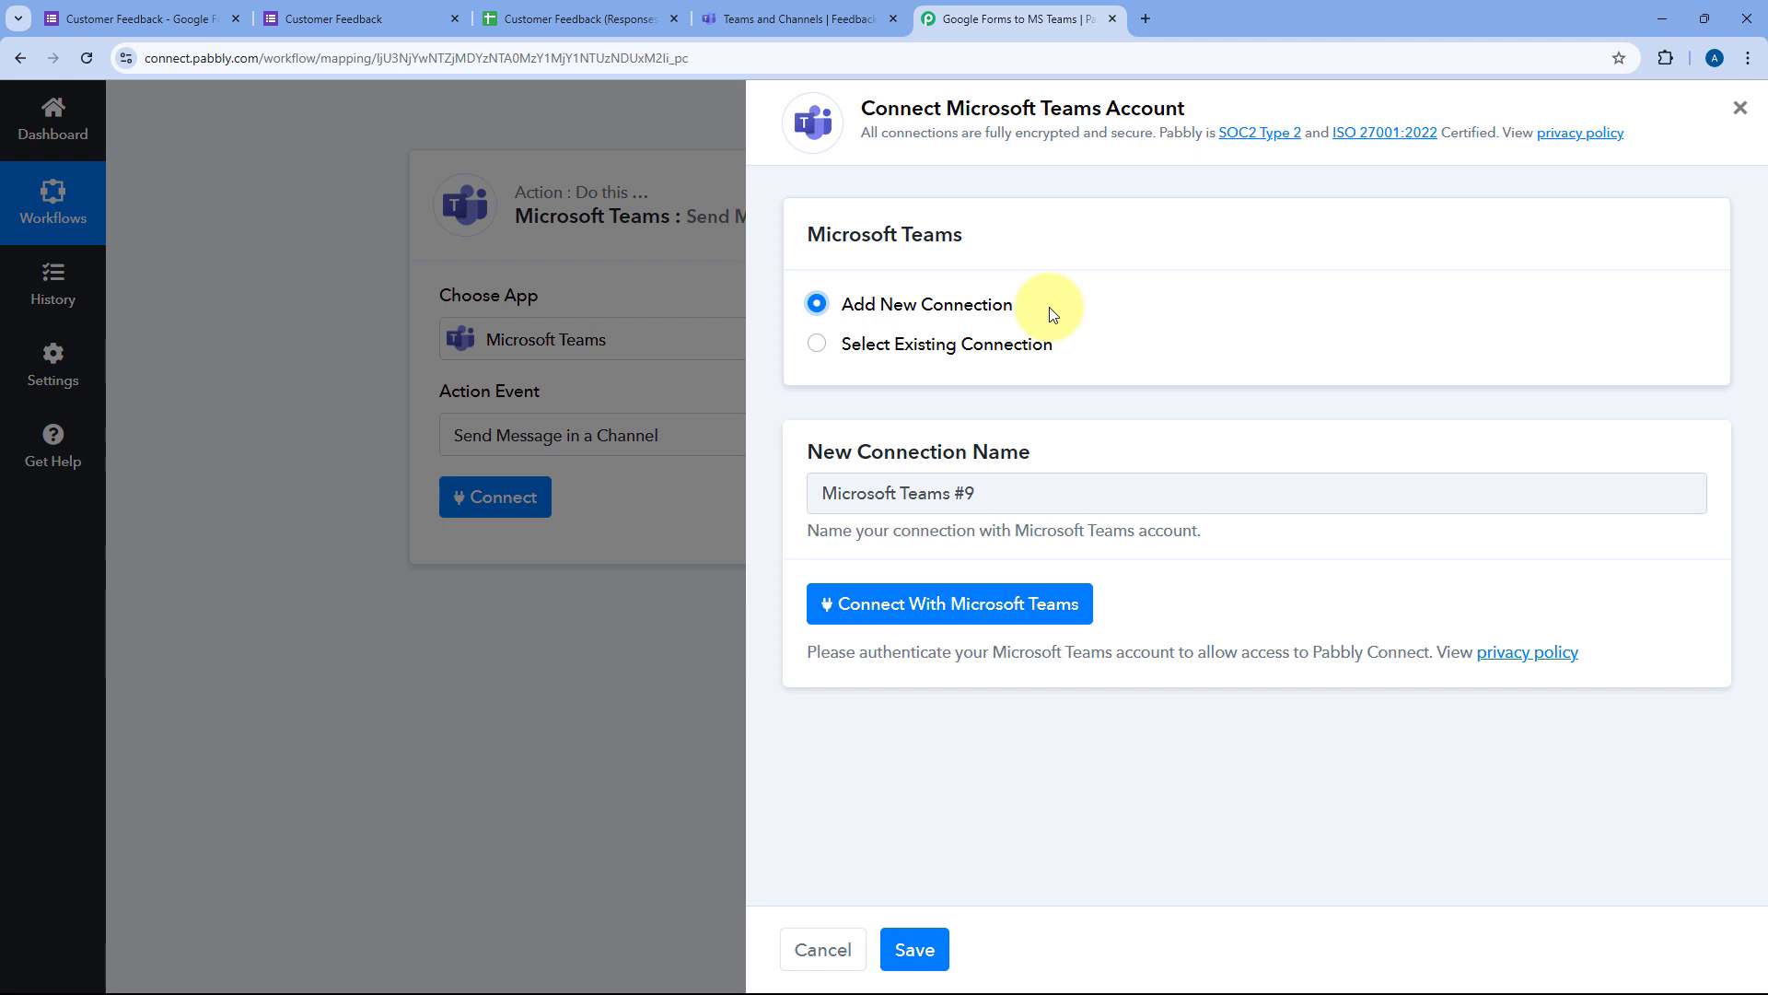
Step: Authorize the Microsoft Teams connection, consenting on behalf of the organisation
click(950, 612)
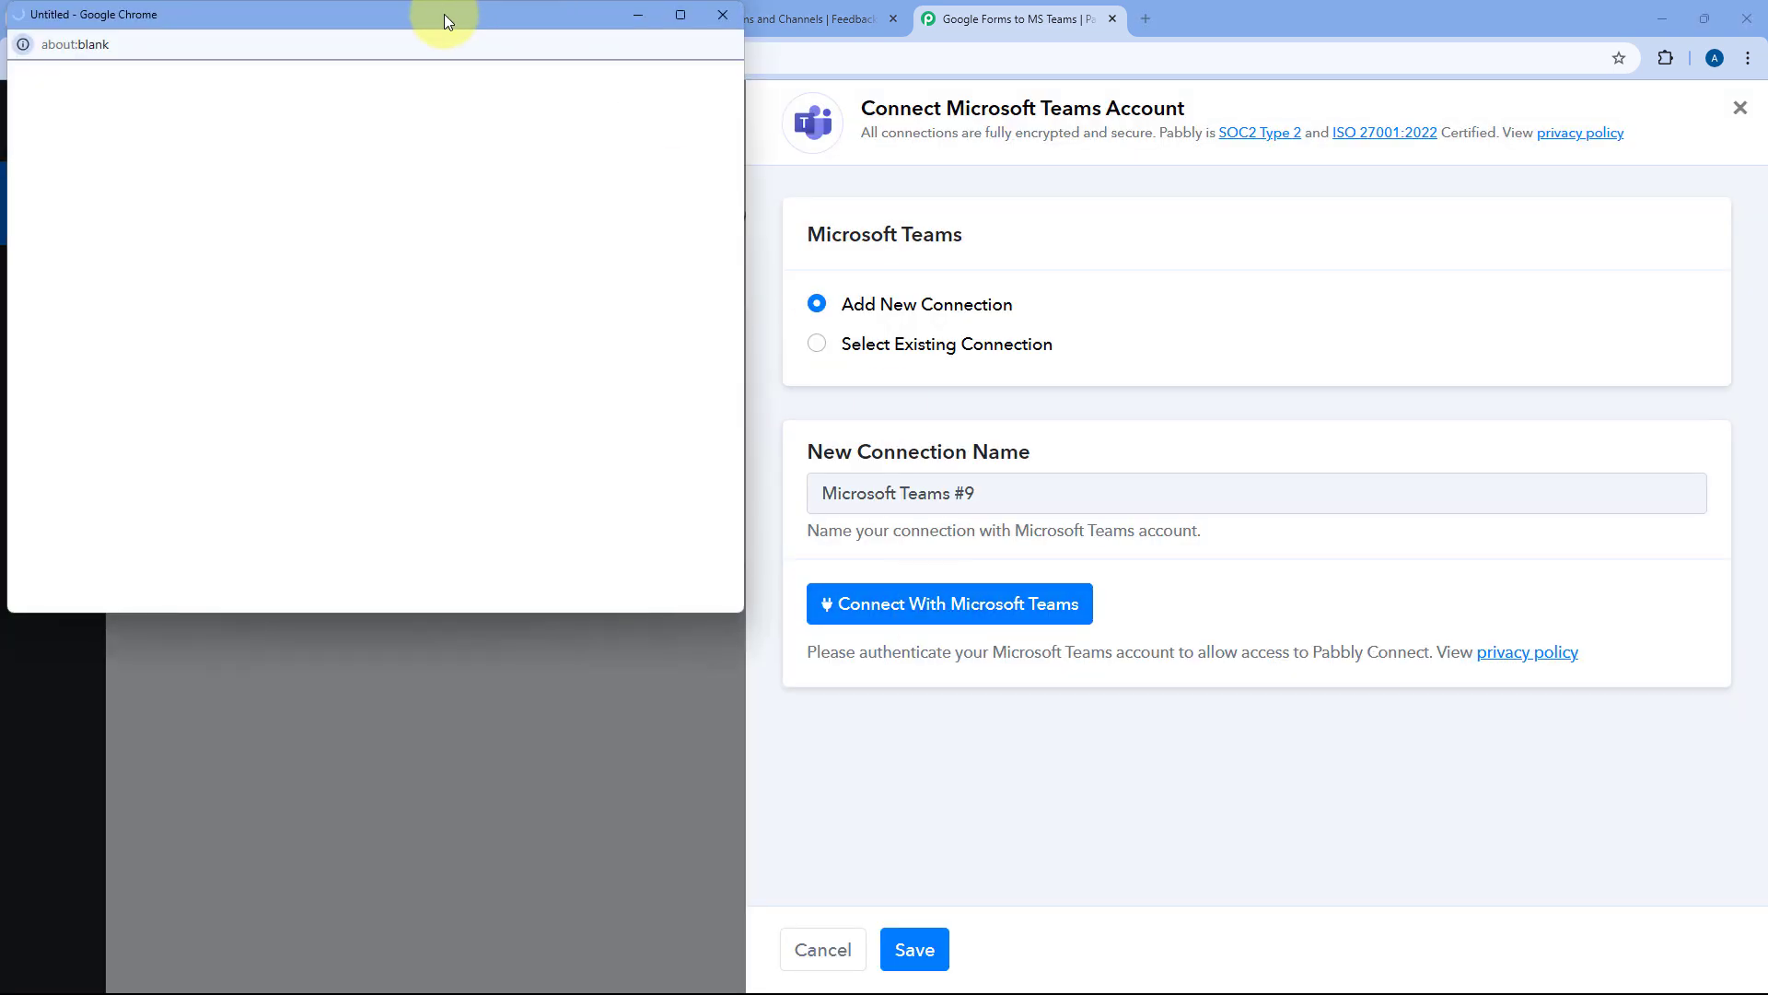
drag(444, 14, 442, 52)
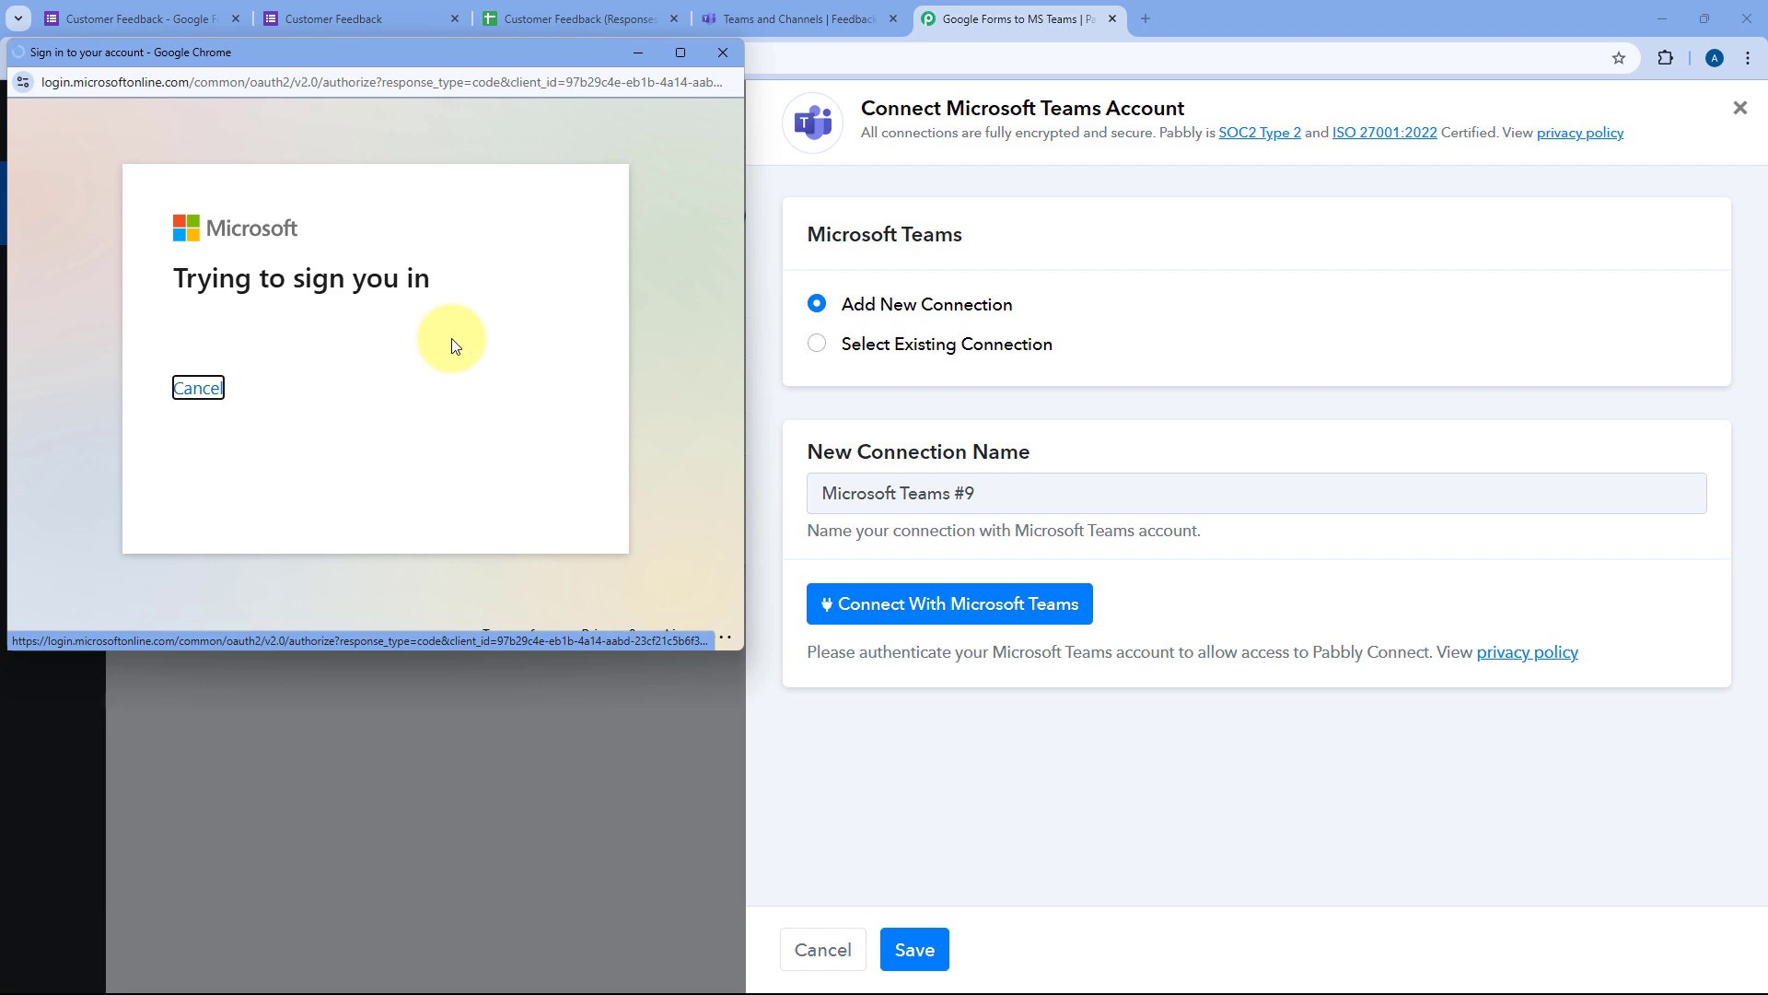
scroll(453, 345, down, 5)
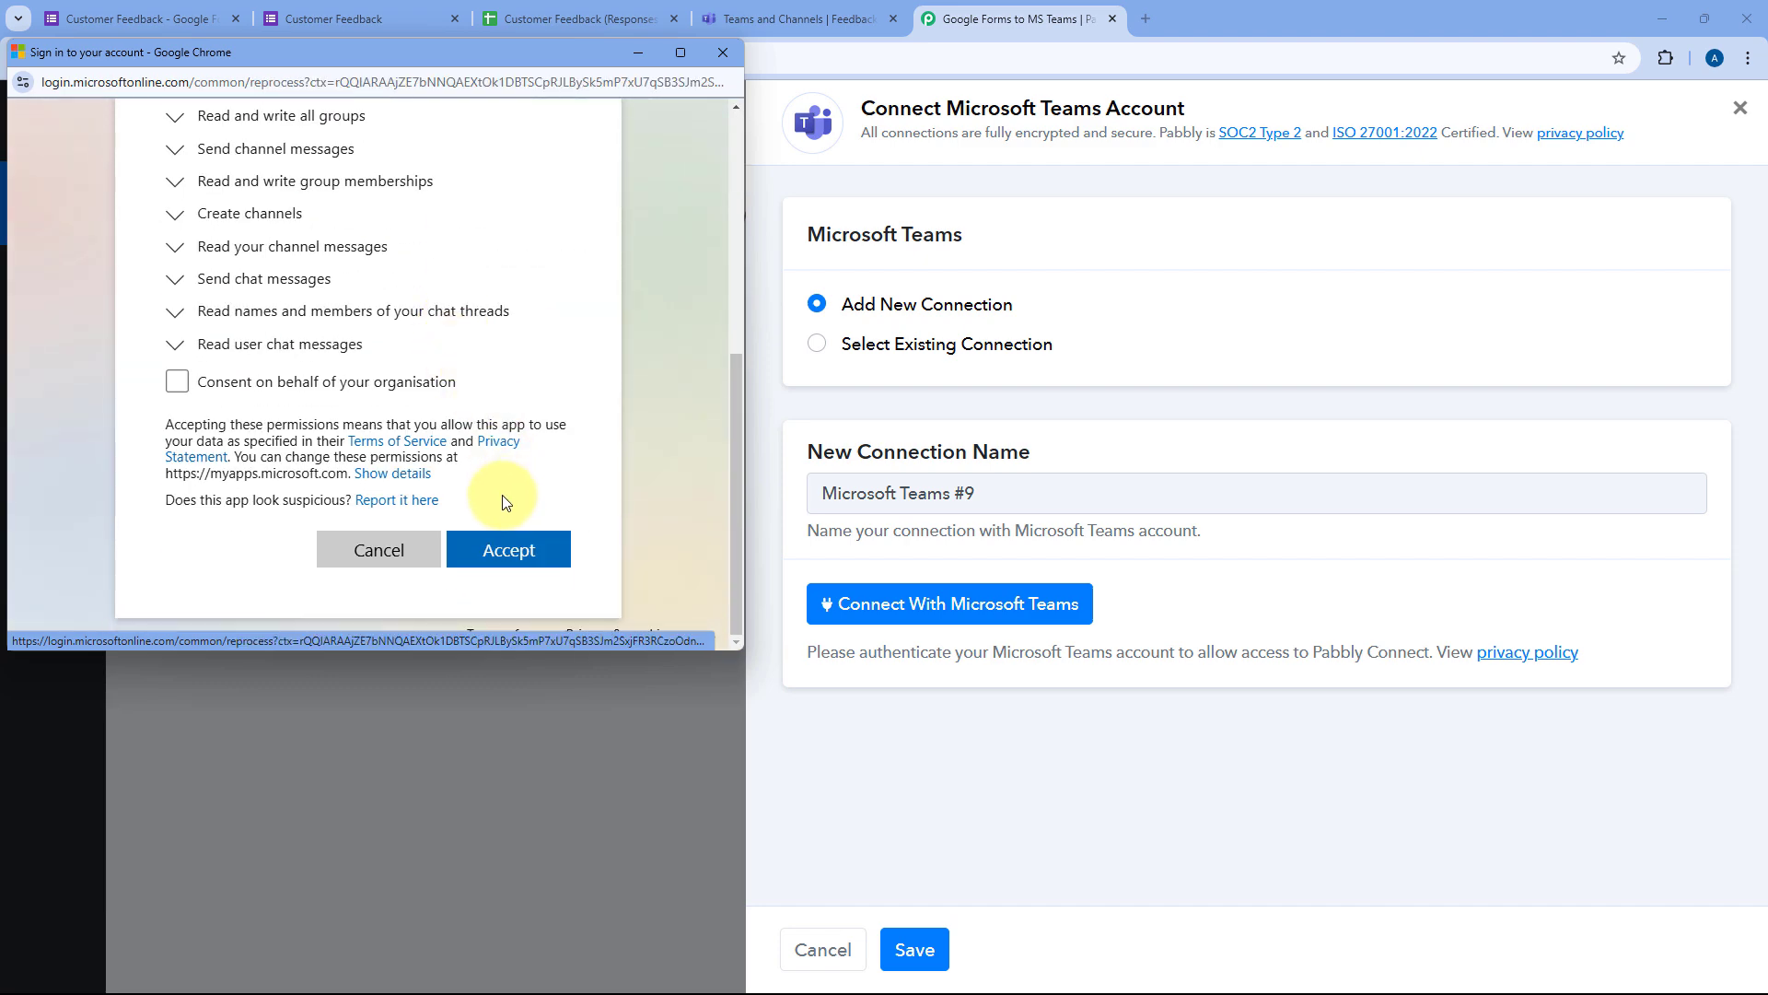
click(177, 382)
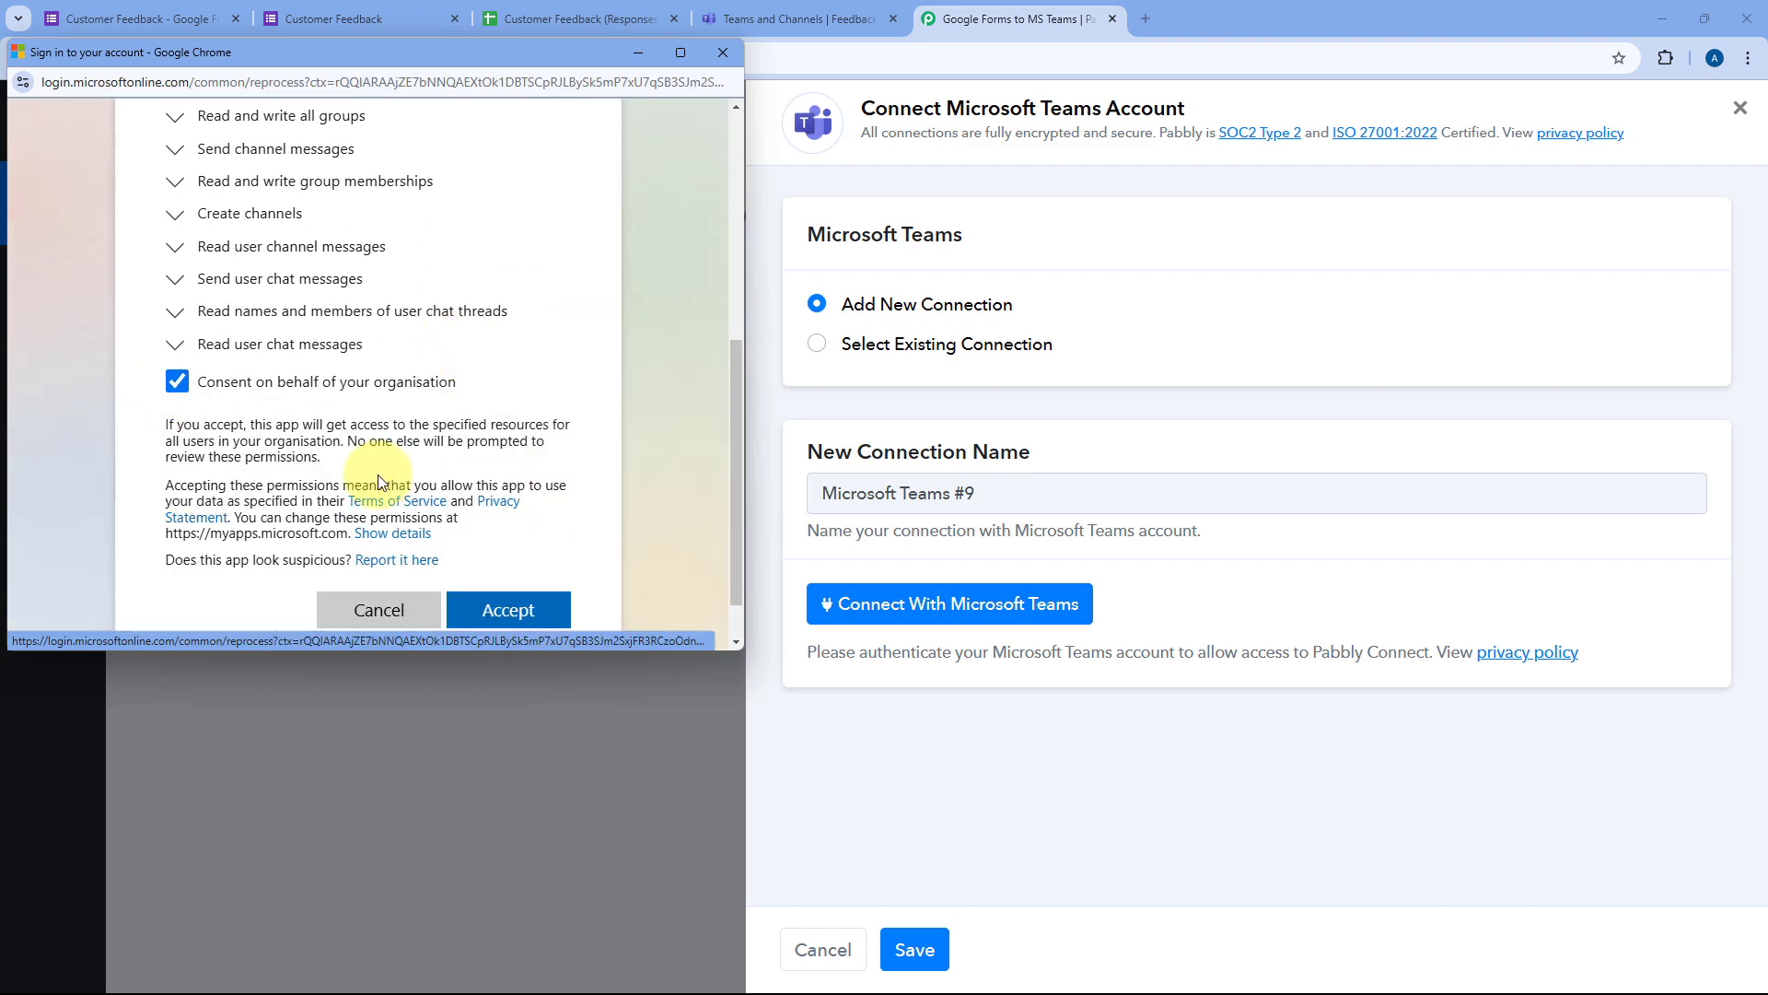
click(503, 605)
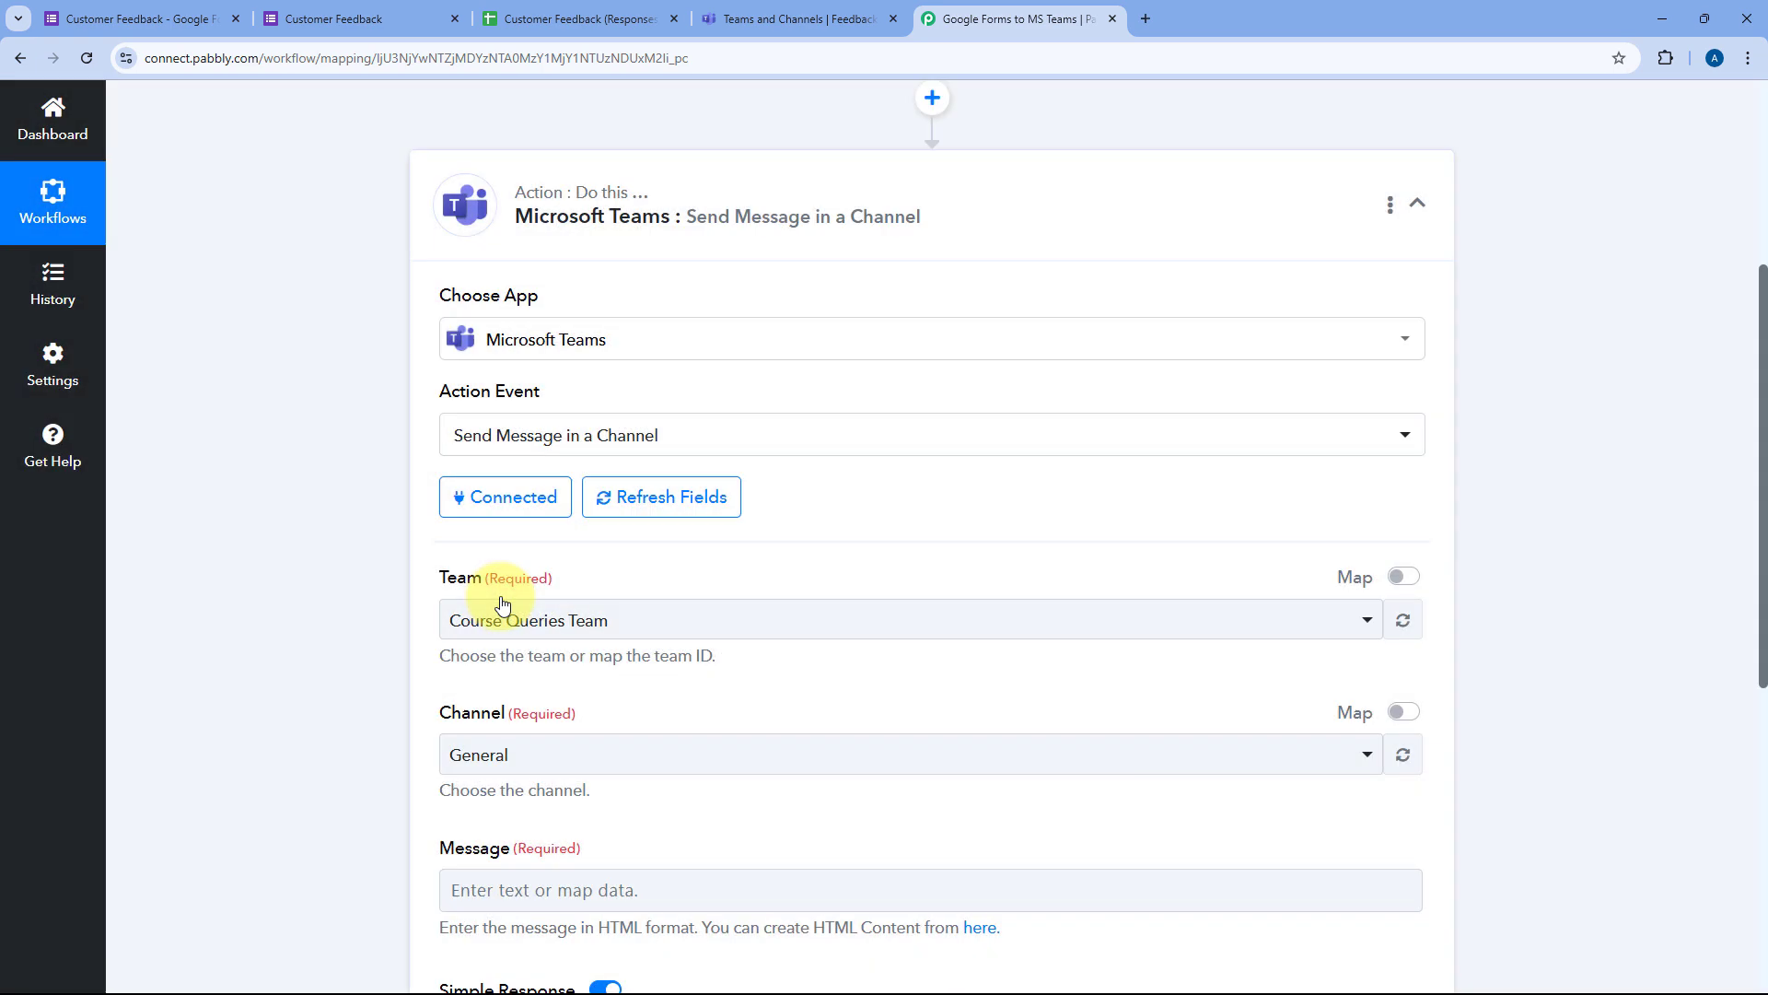
Step: Open the Team dropdown to list the available teams
scroll(381, 497, down, 3)
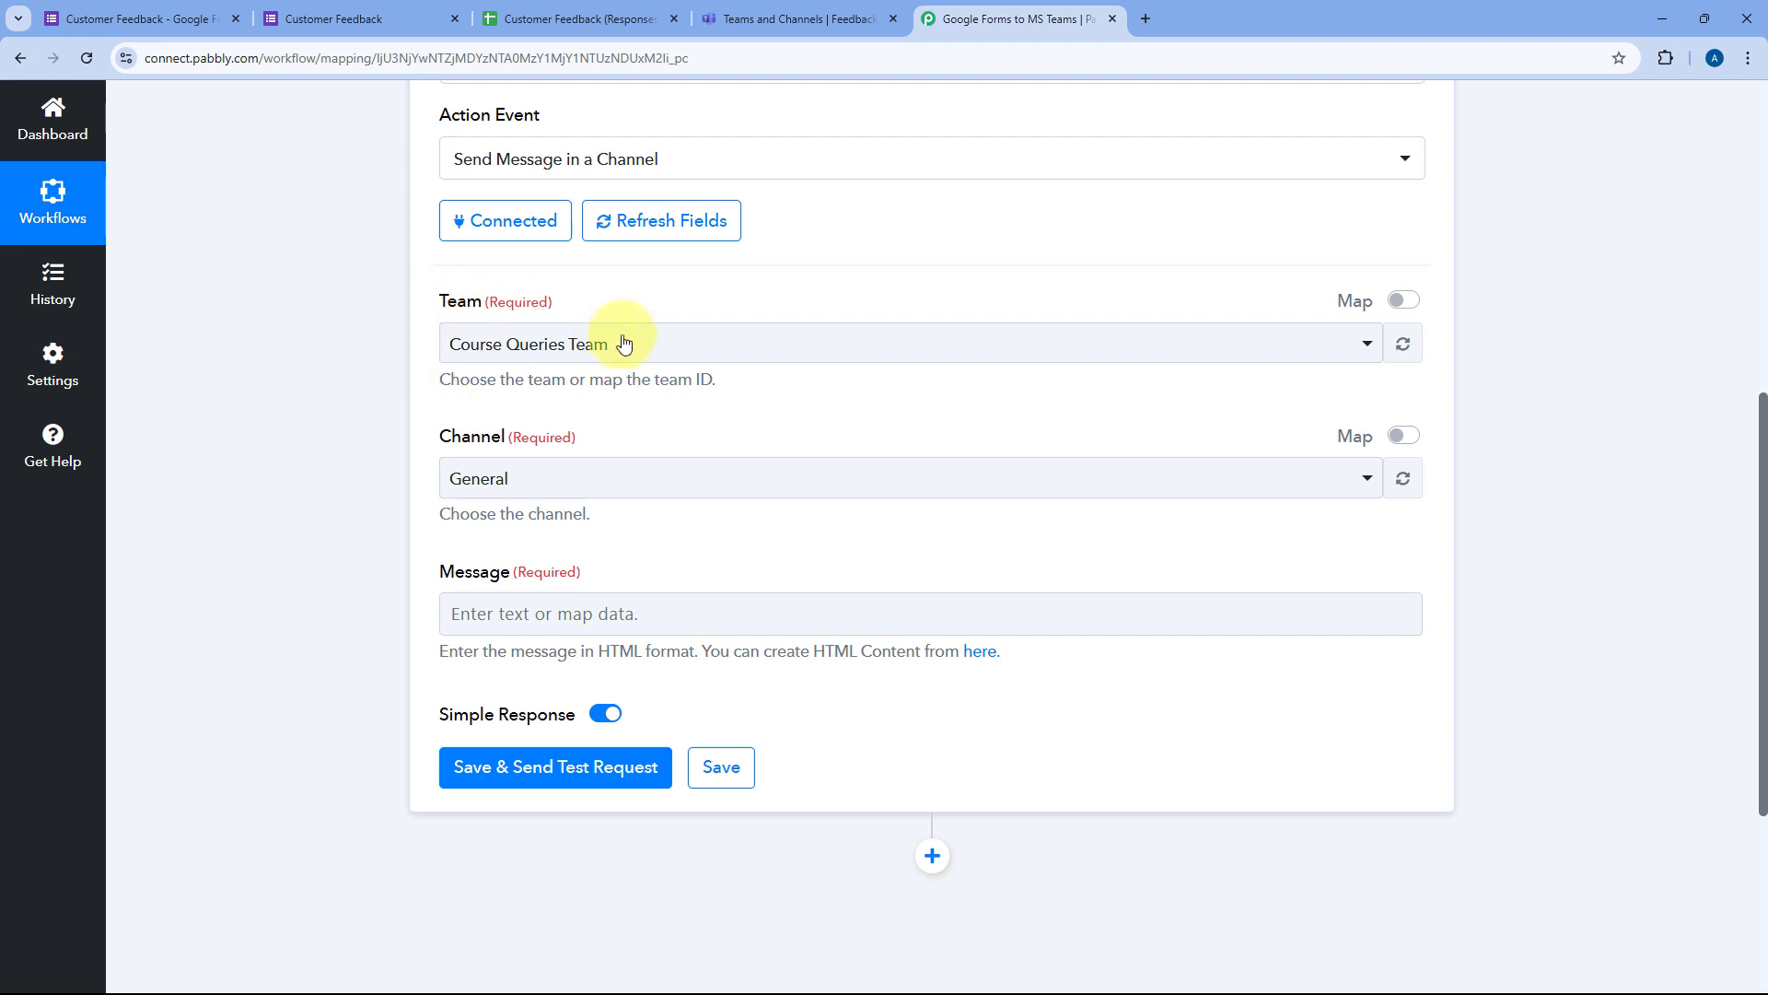
click(691, 343)
scroll(703, 532, down, 3)
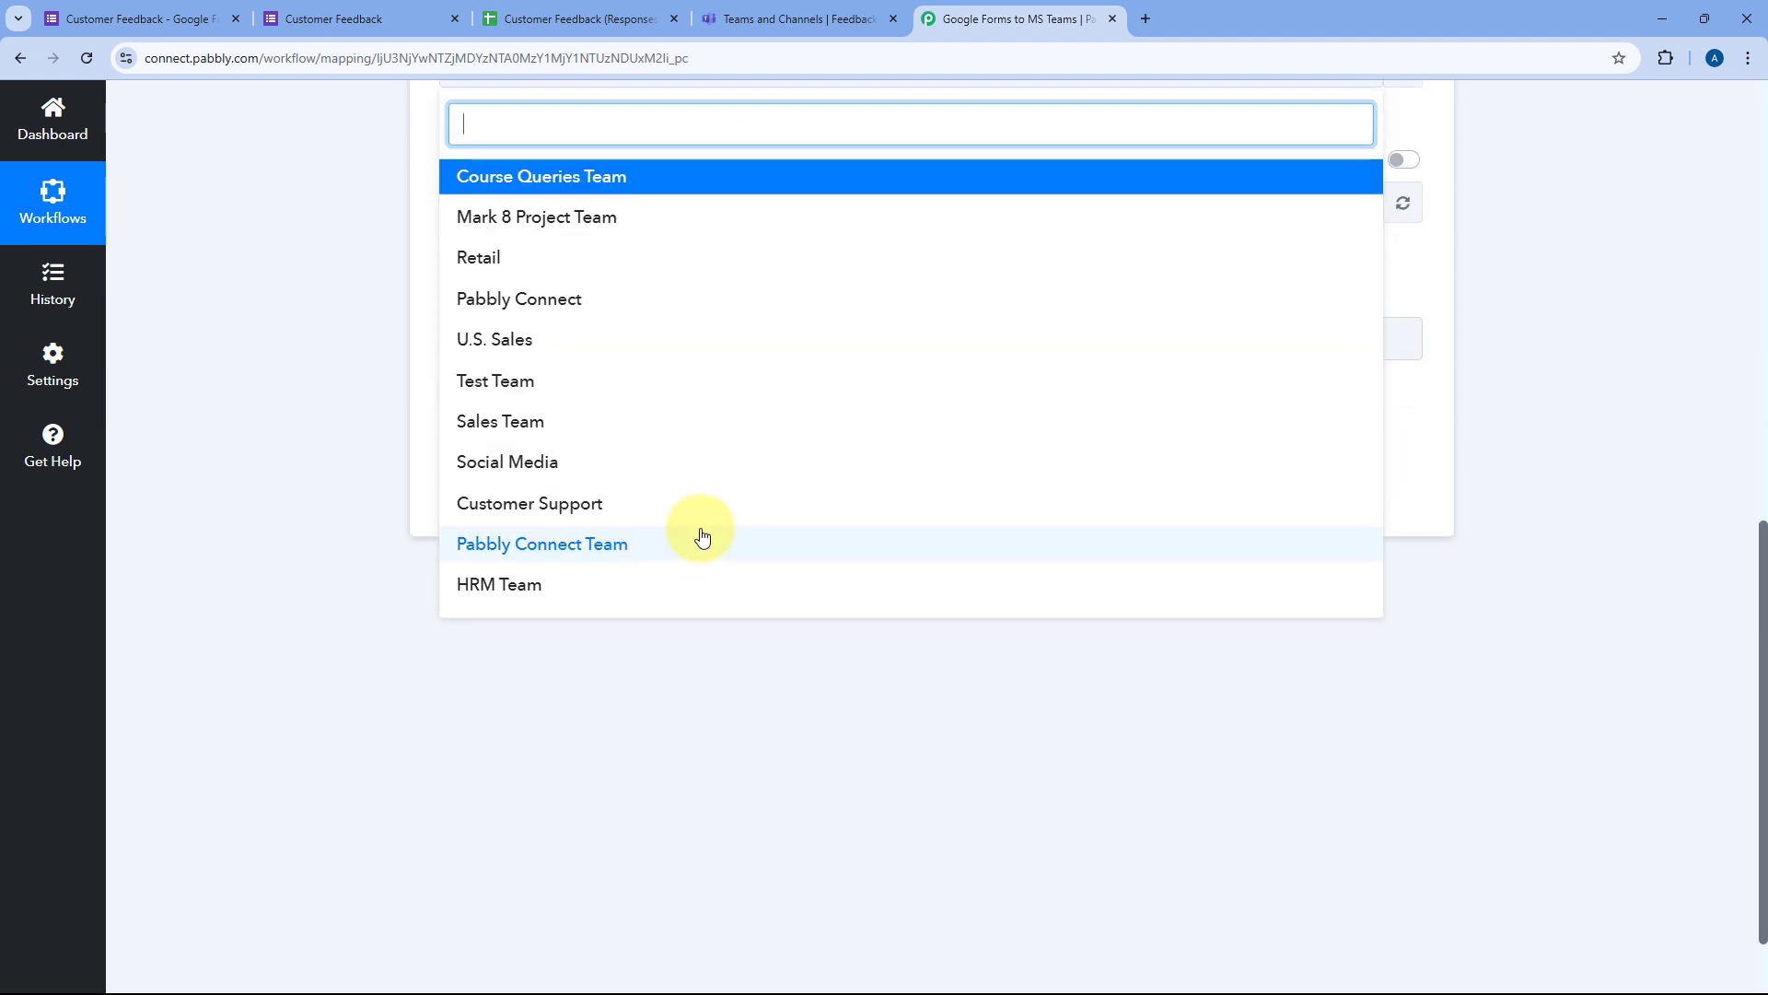
scroll(624, 494, up, 2)
click(792, 18)
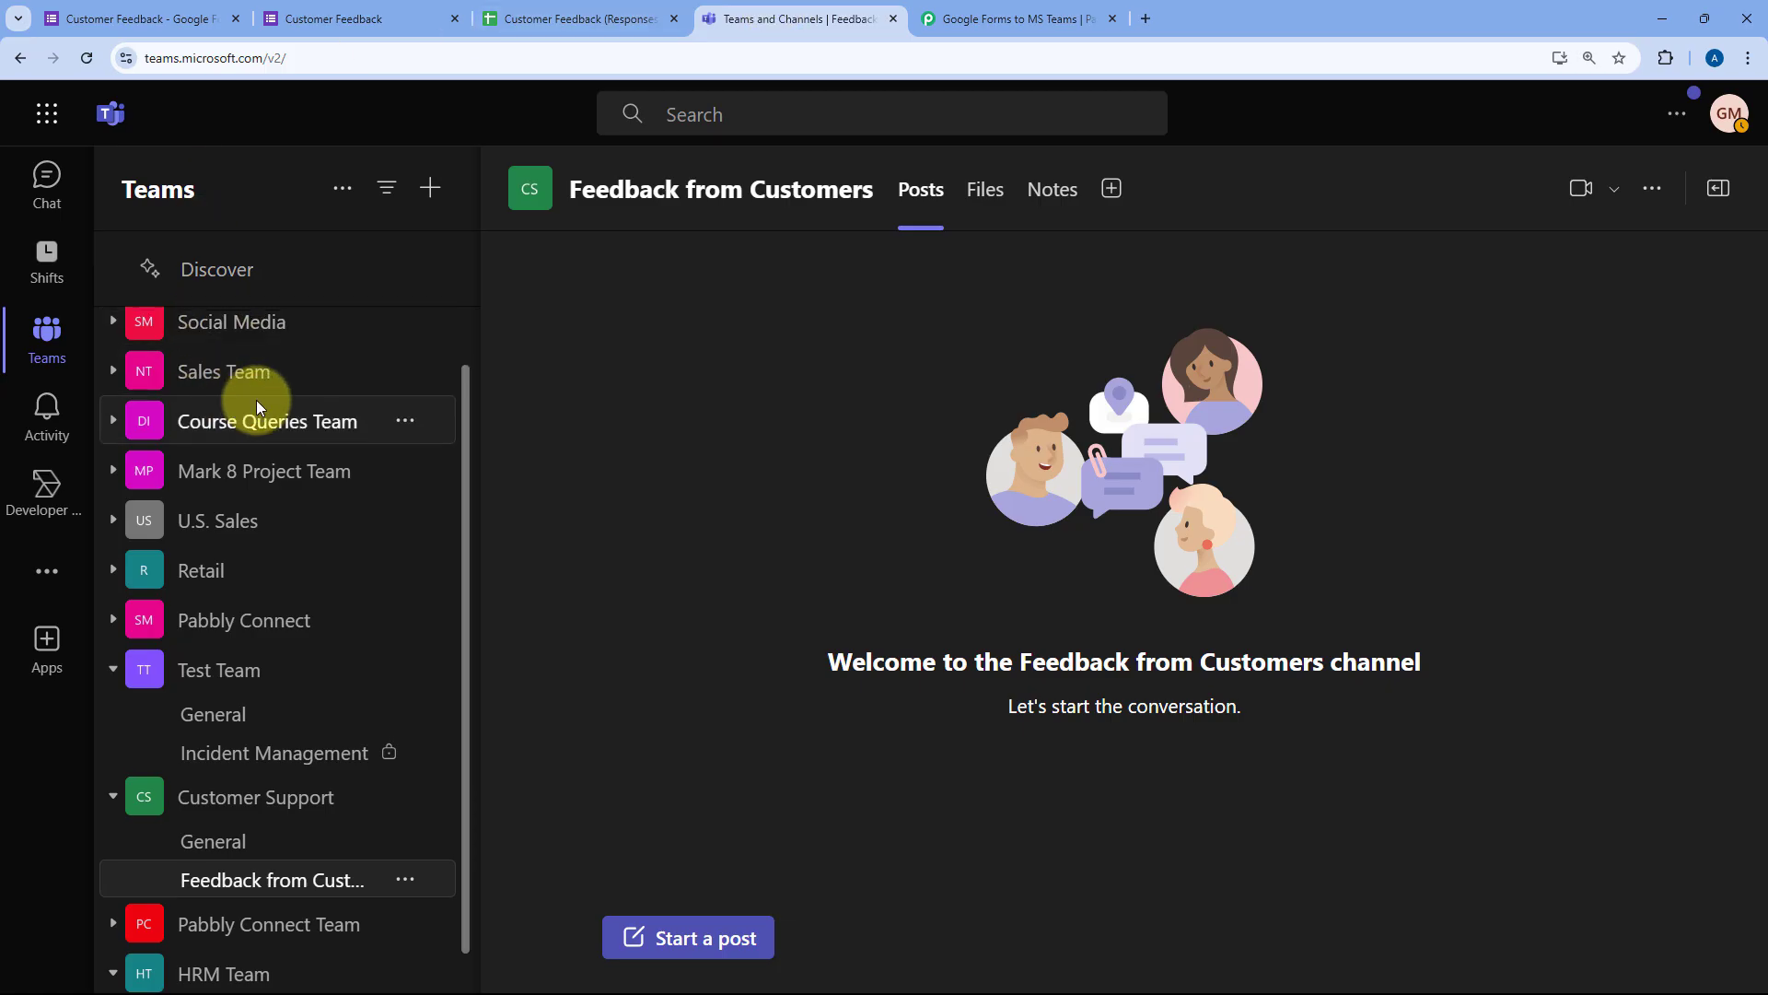
scroll(295, 378, up, 1)
scroll(260, 406, down, 2)
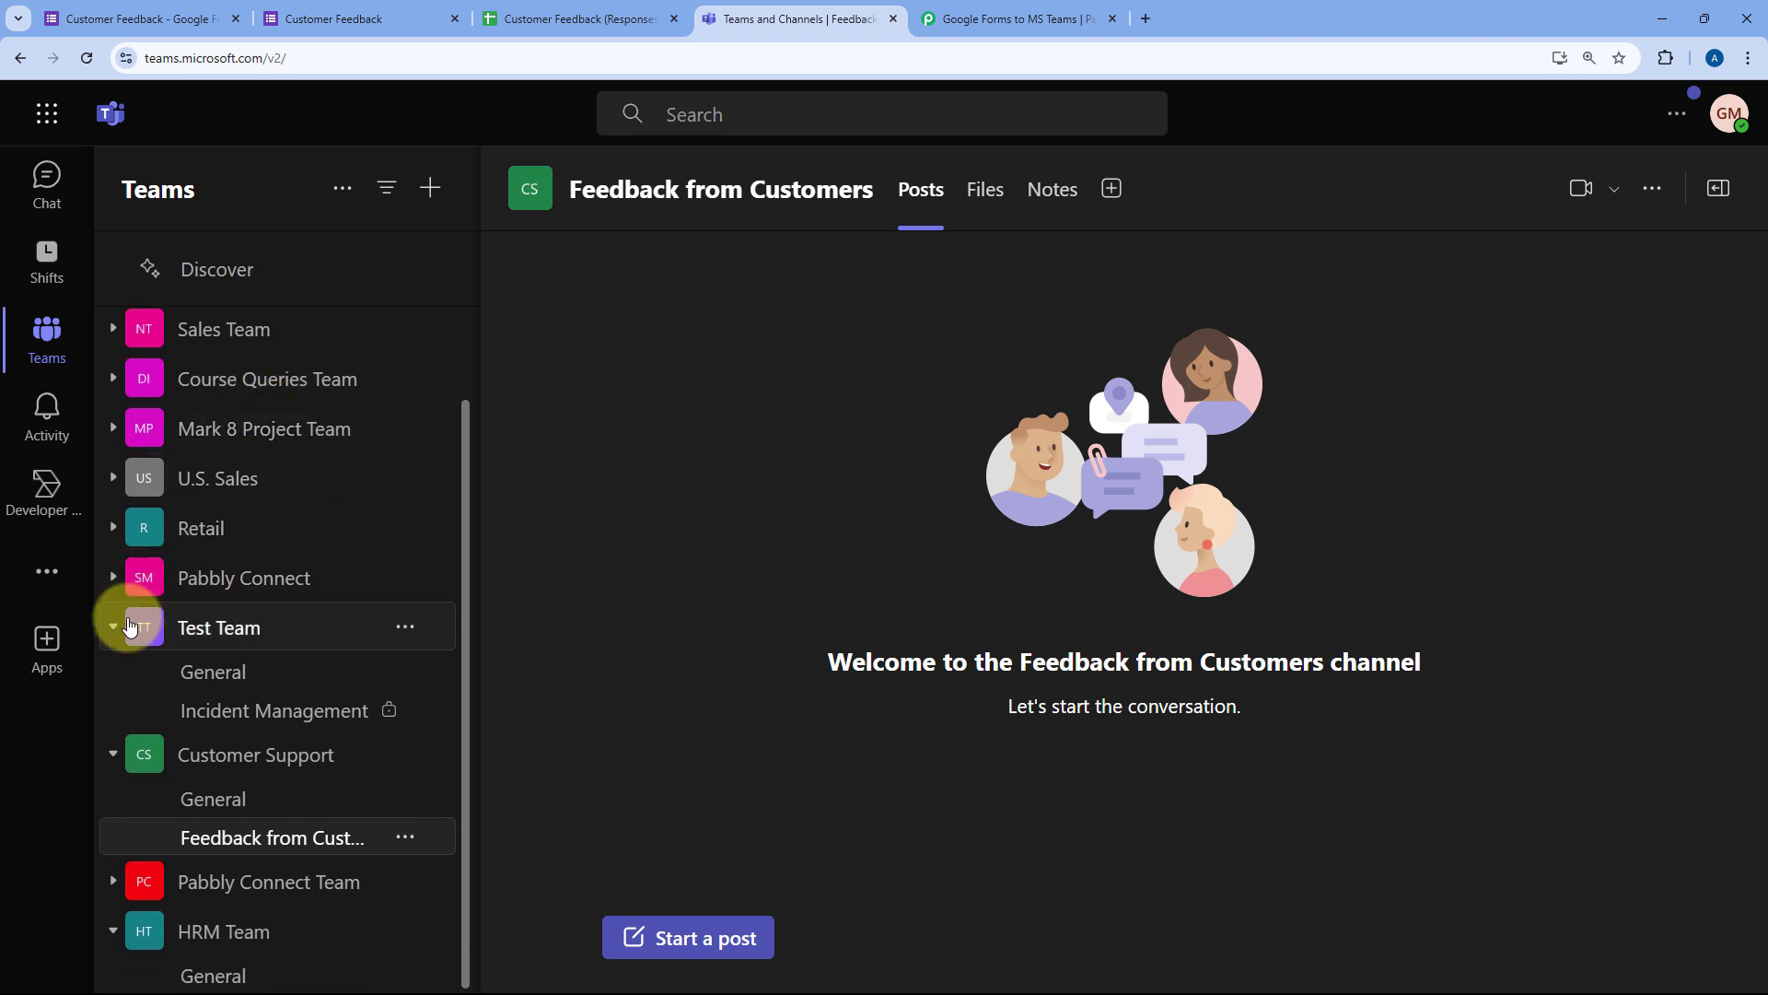
click(117, 623)
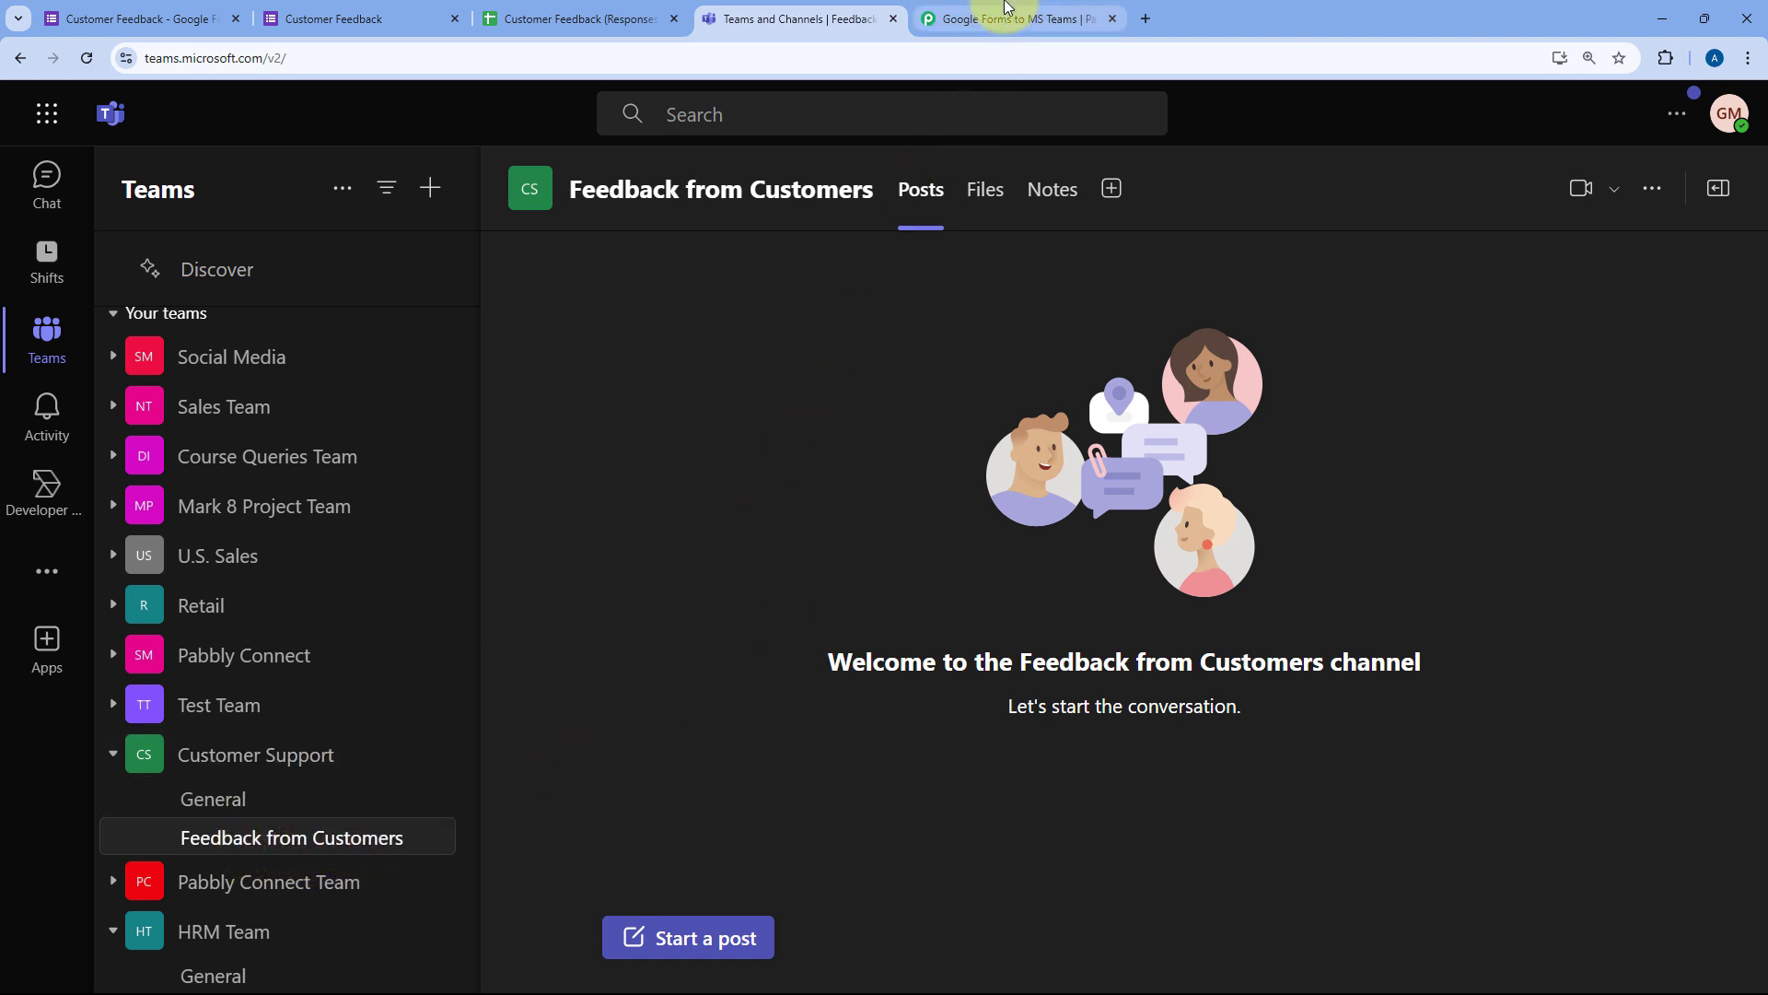
click(1008, 18)
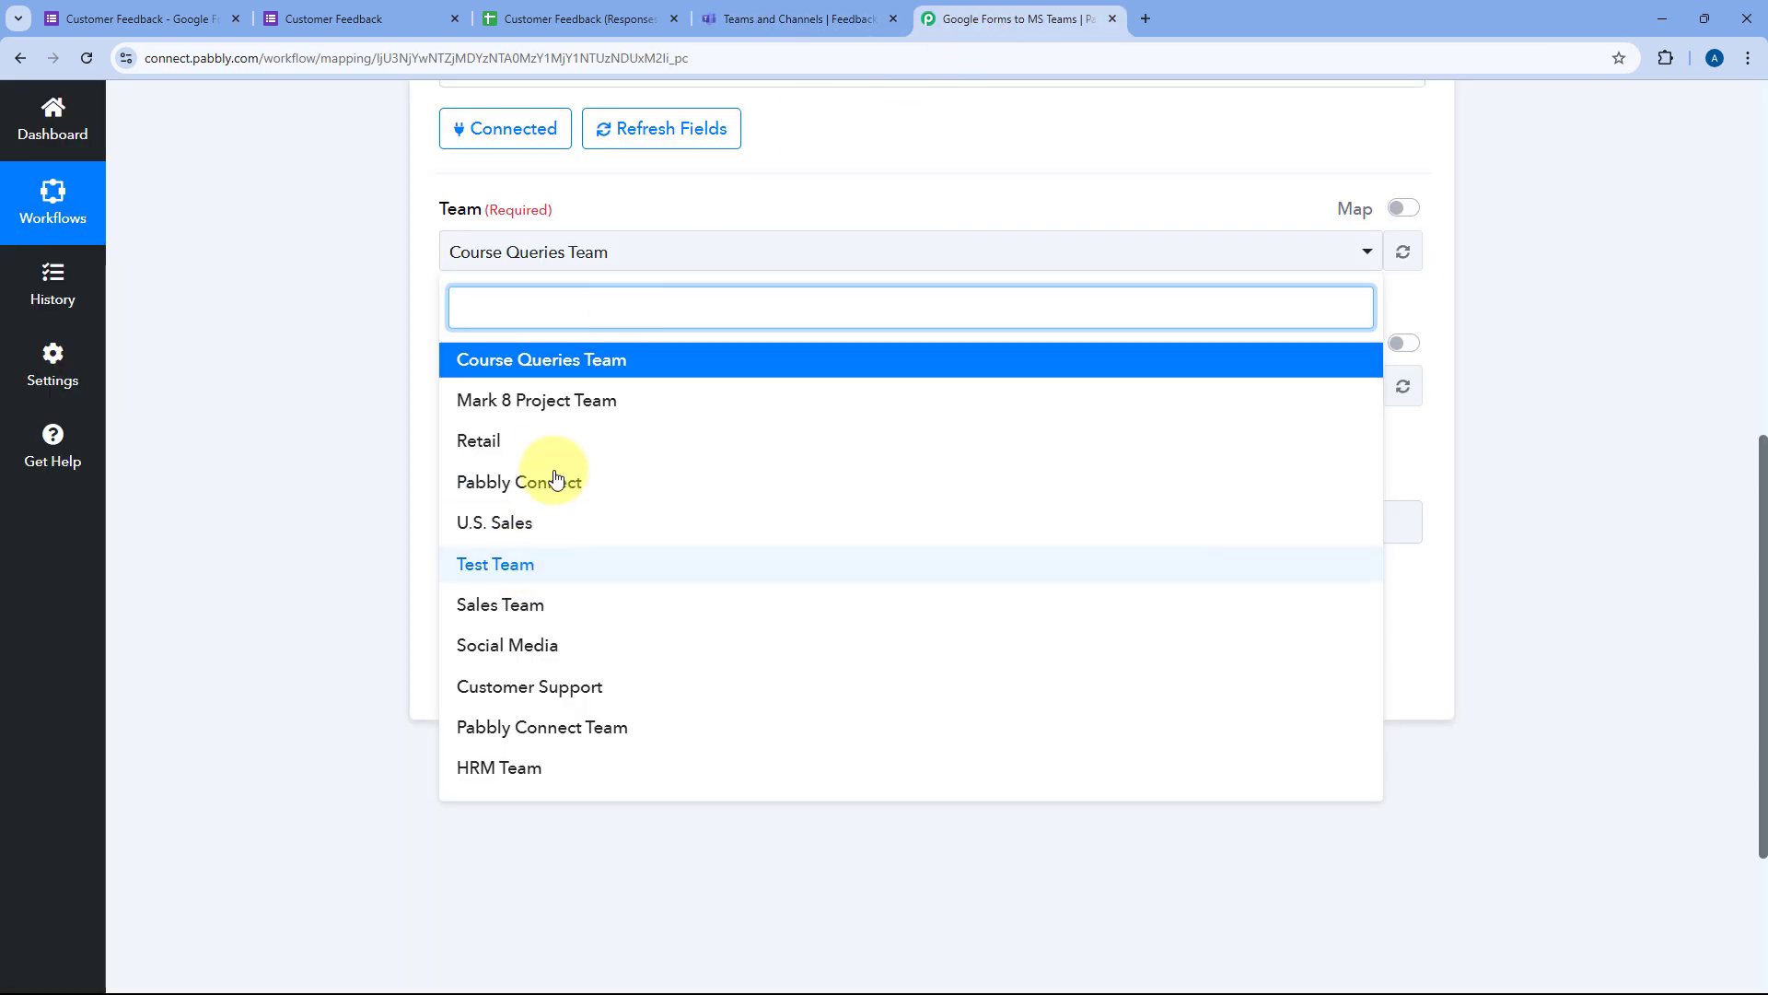
Step: Select the Customer Support team and its Feedback from Customers channel
click(521, 686)
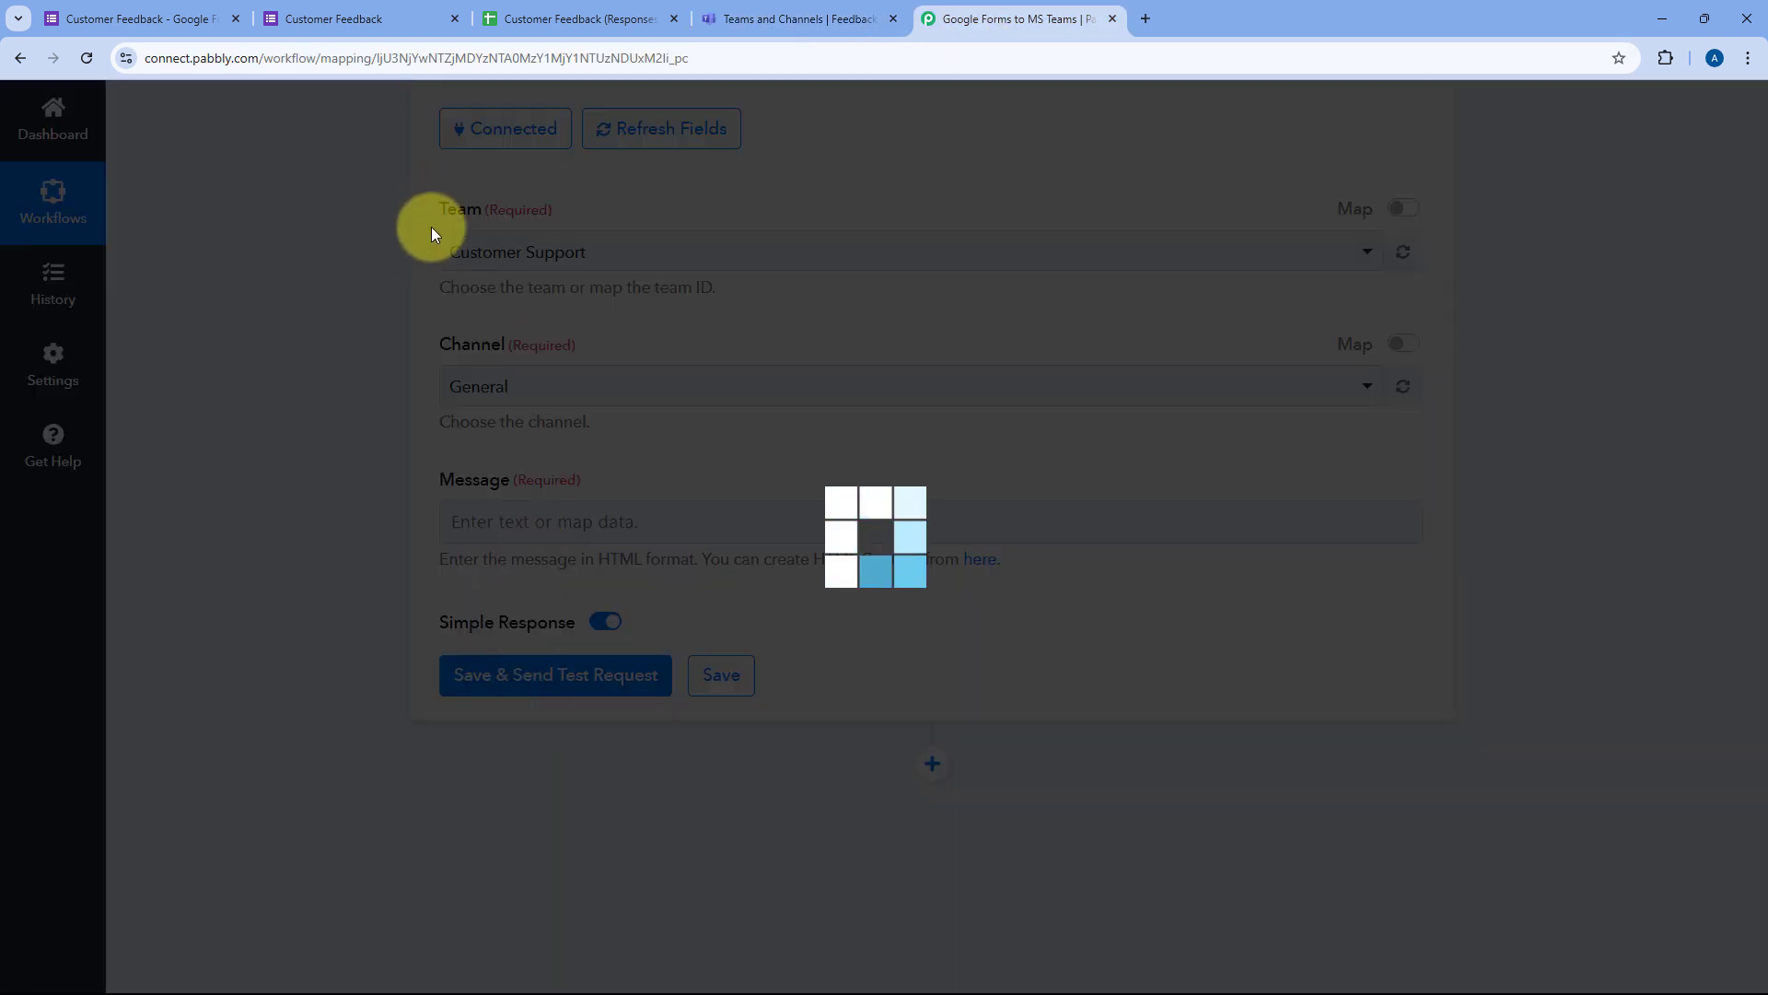
click(792, 18)
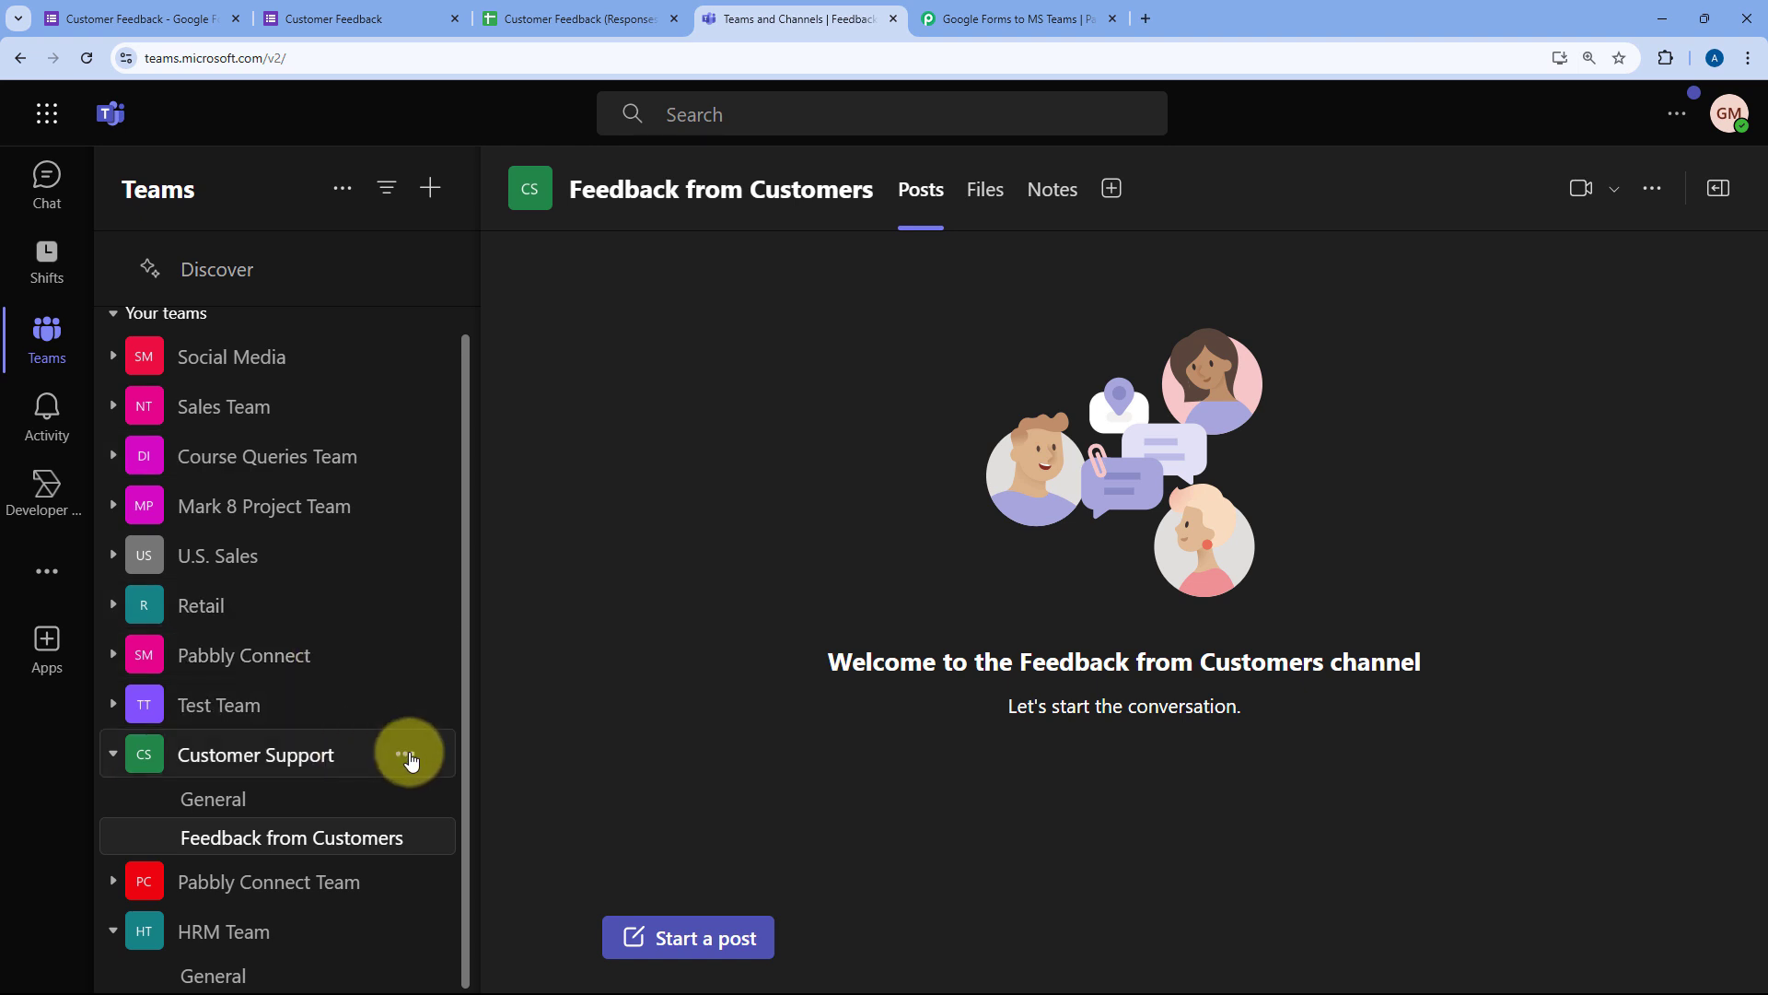
click(1030, 19)
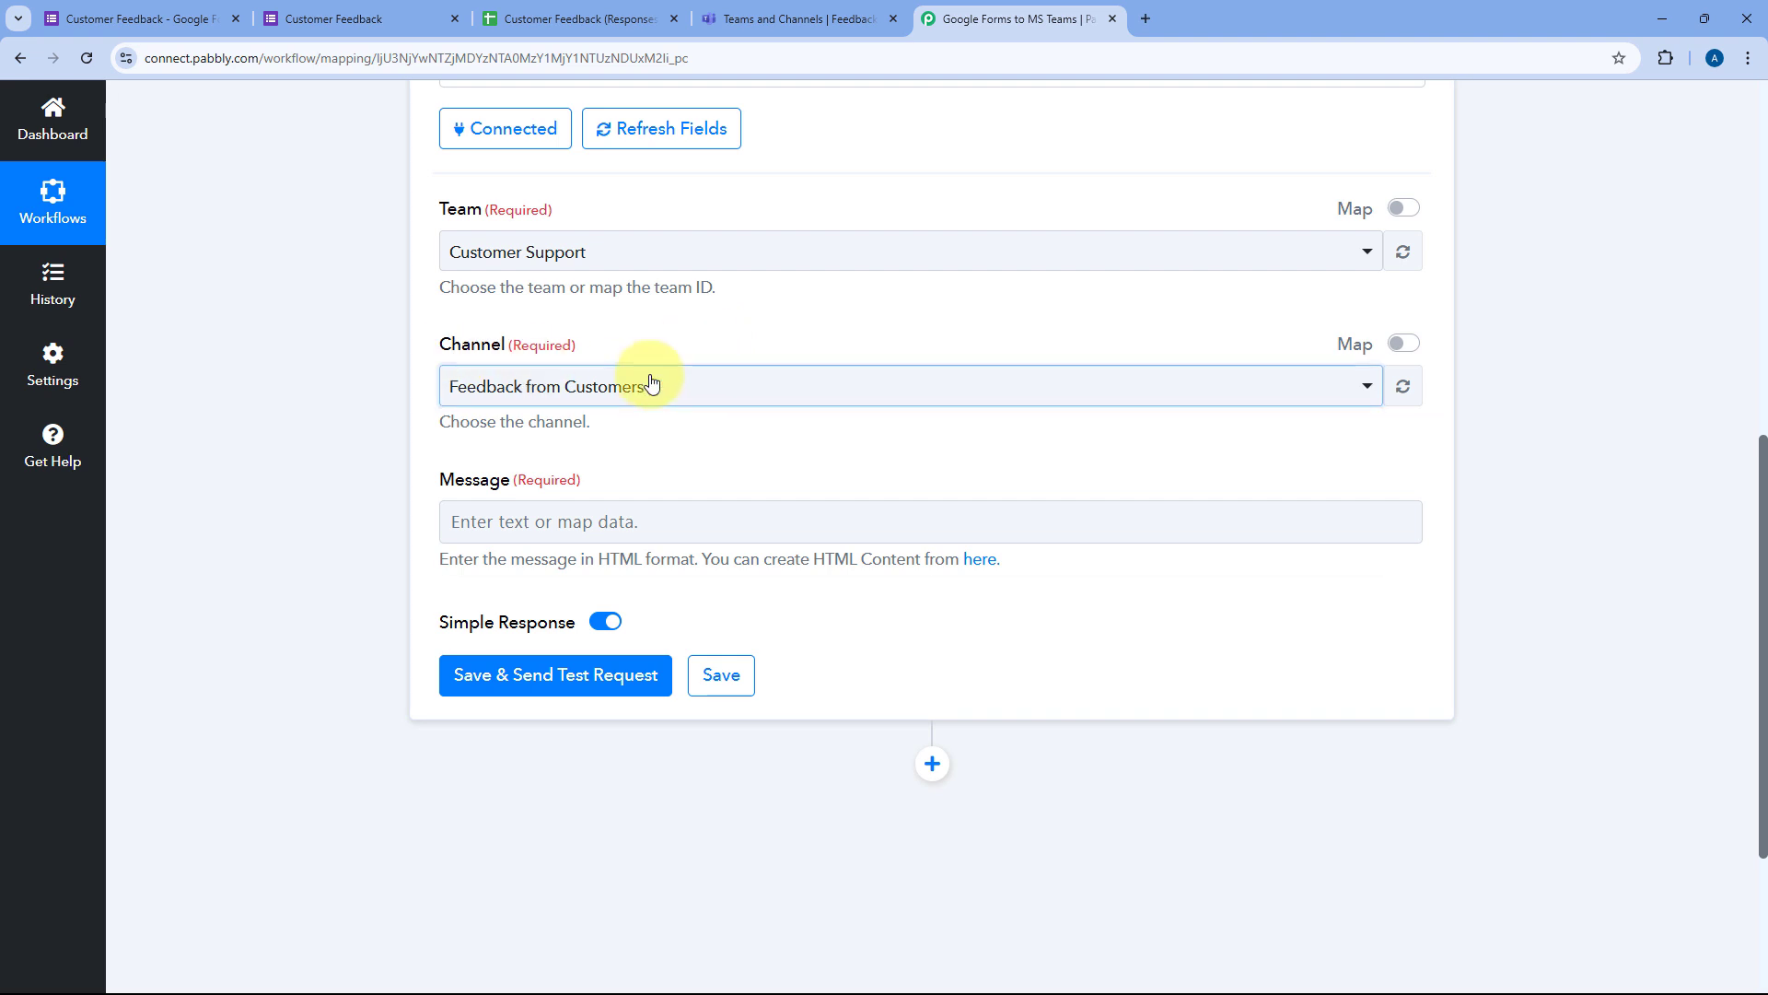
click(651, 384)
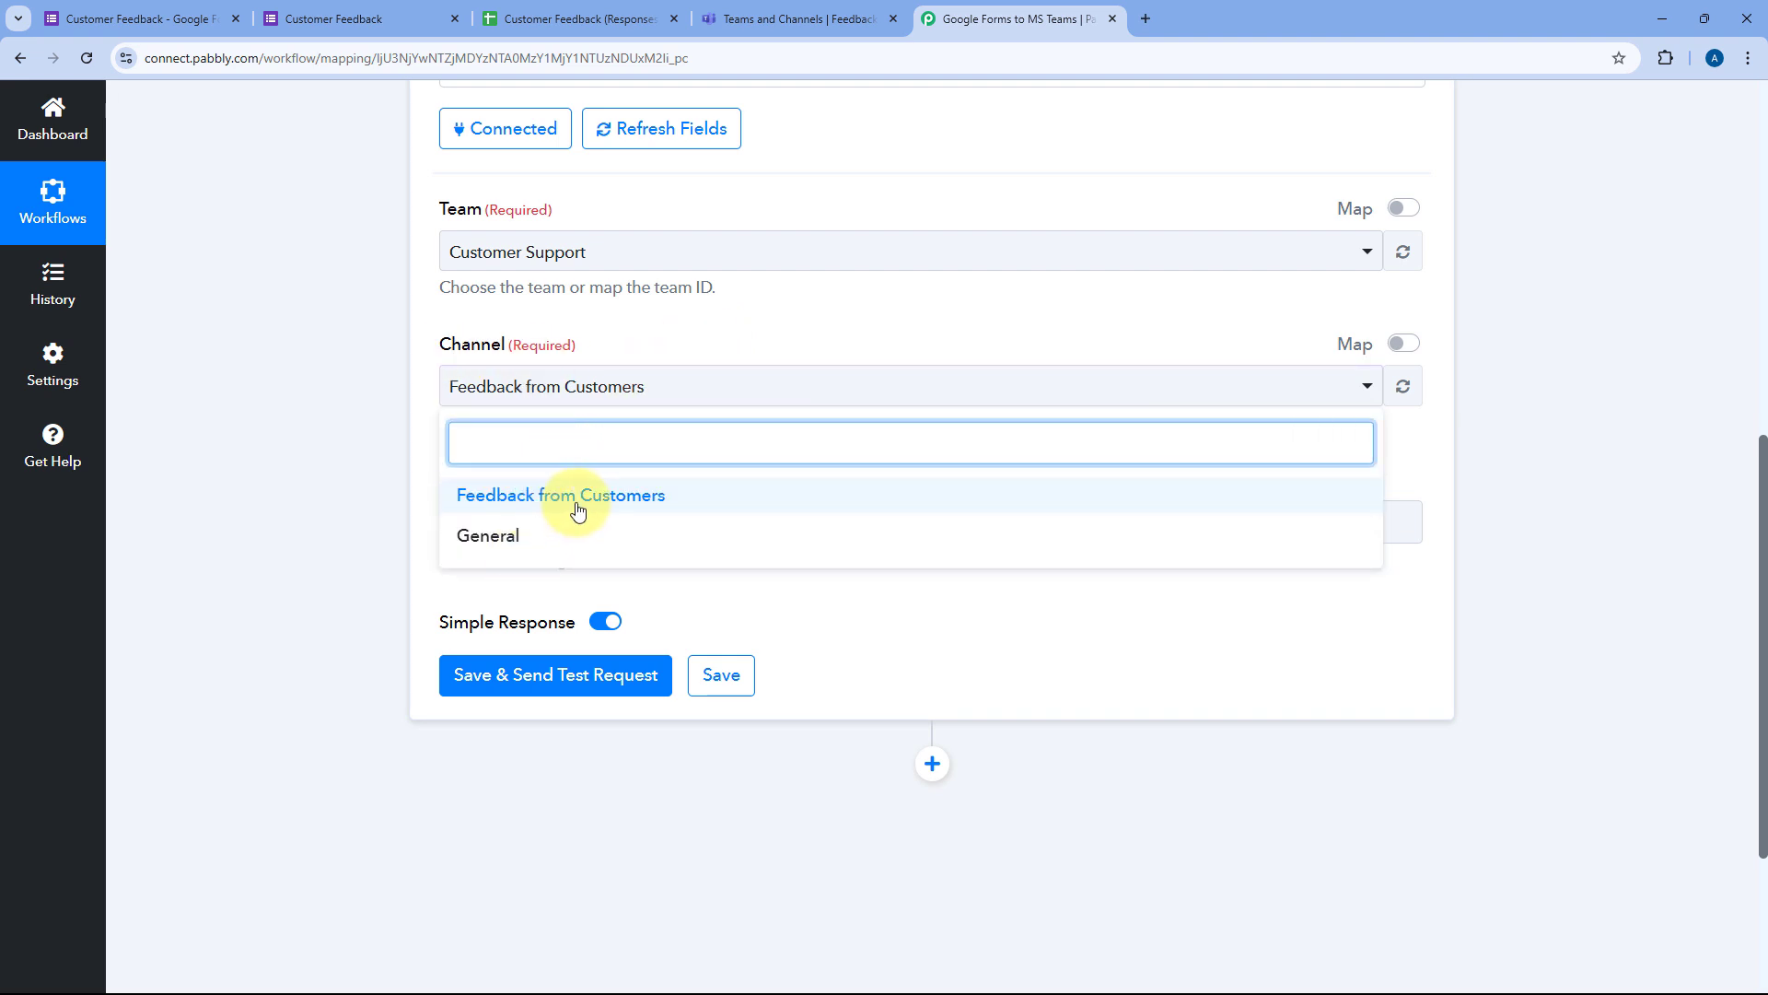
click(609, 499)
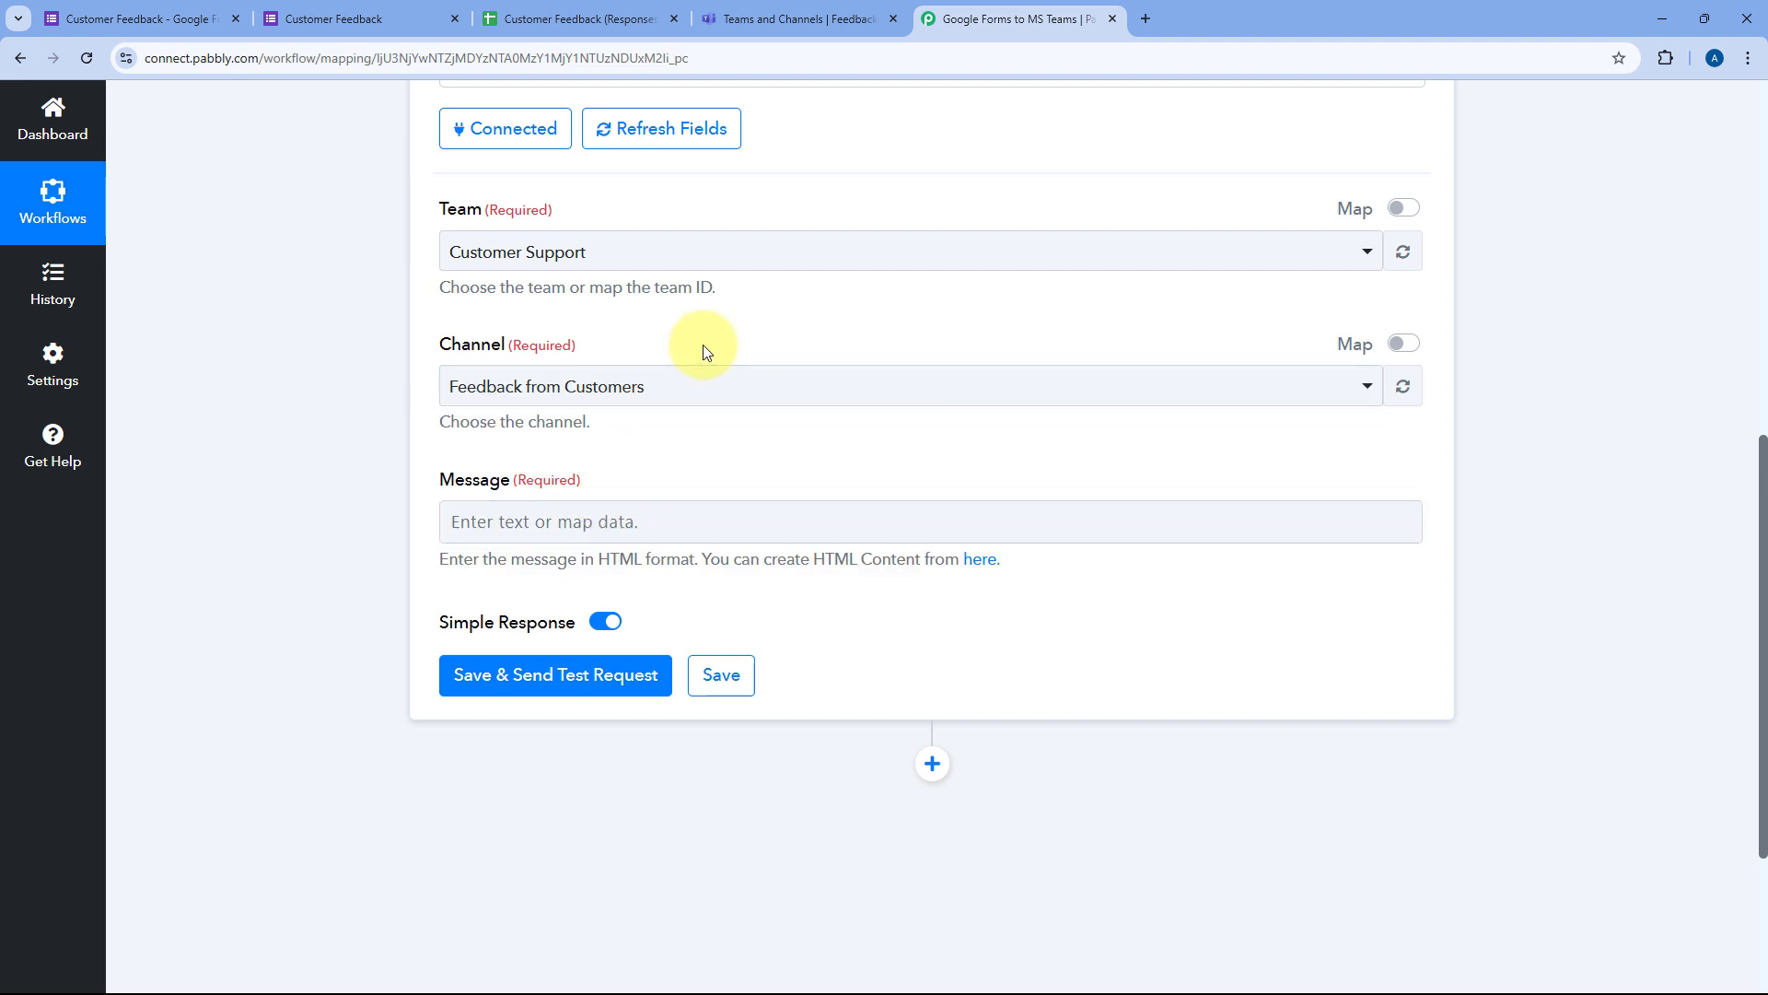
Step: Type 'Hello Everyone,', the received-feedback line, Name/Email/Product/Feedback/Suggestion labels, and 'Thank You'
scroll(552, 405, down, 1)
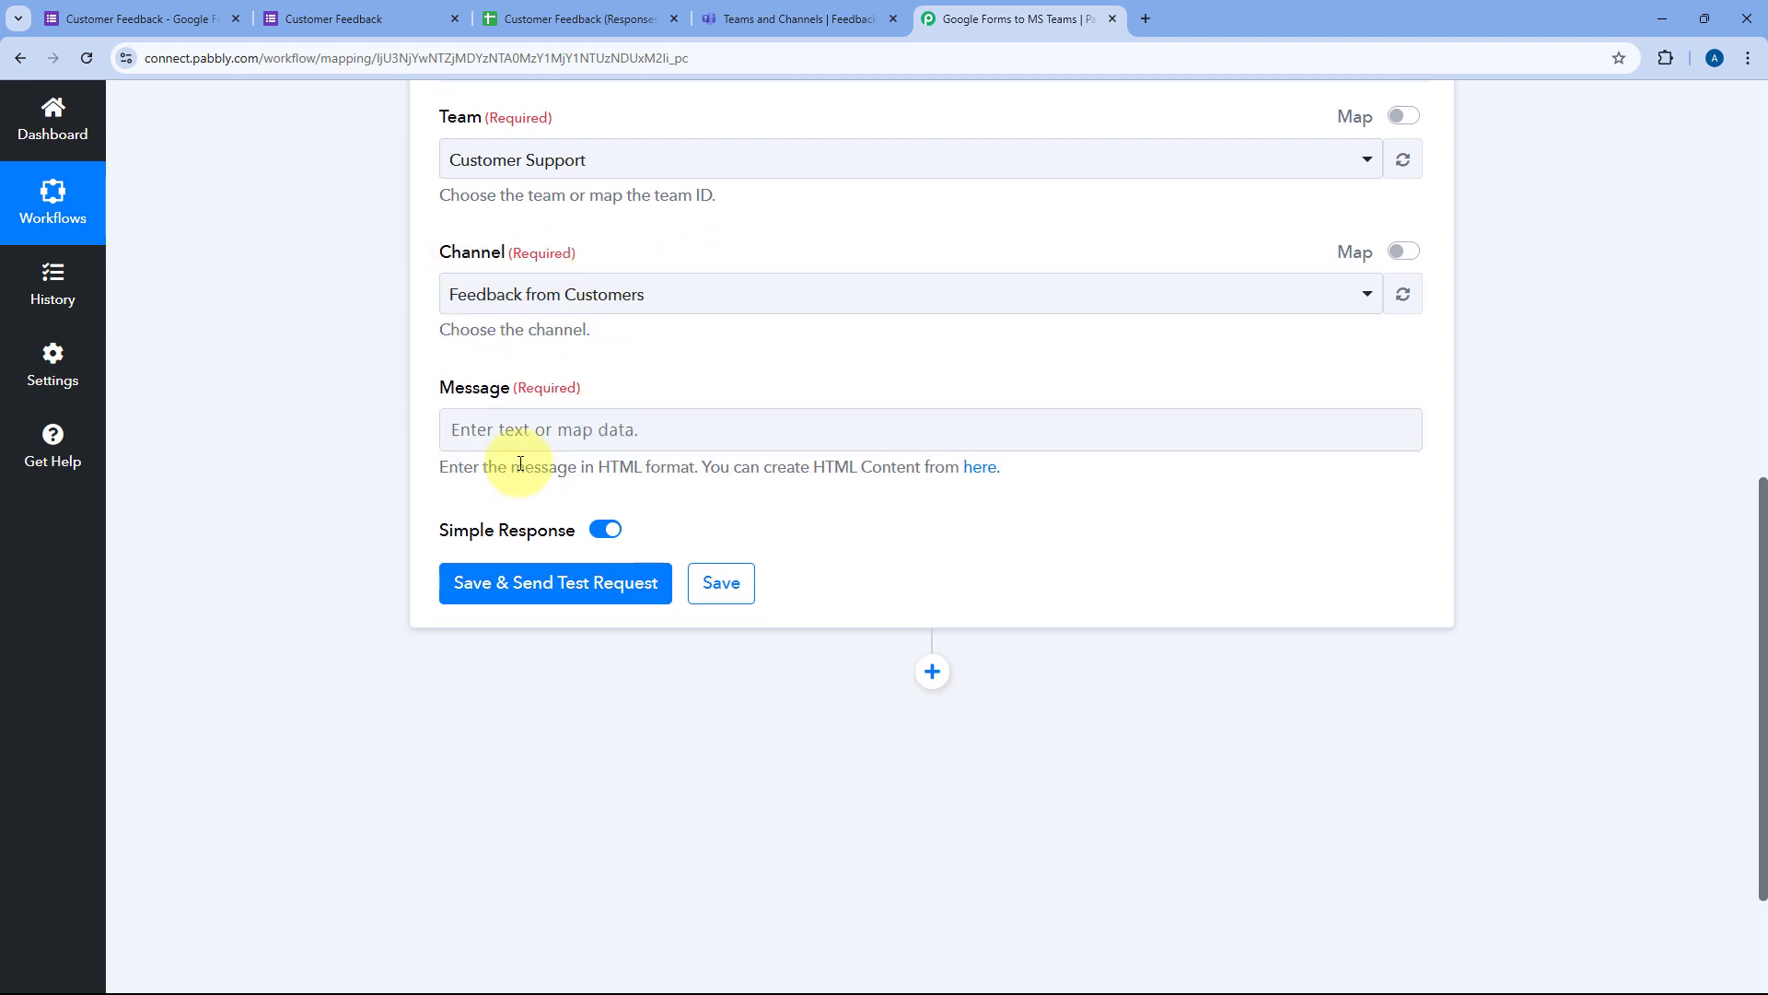
click(470, 429)
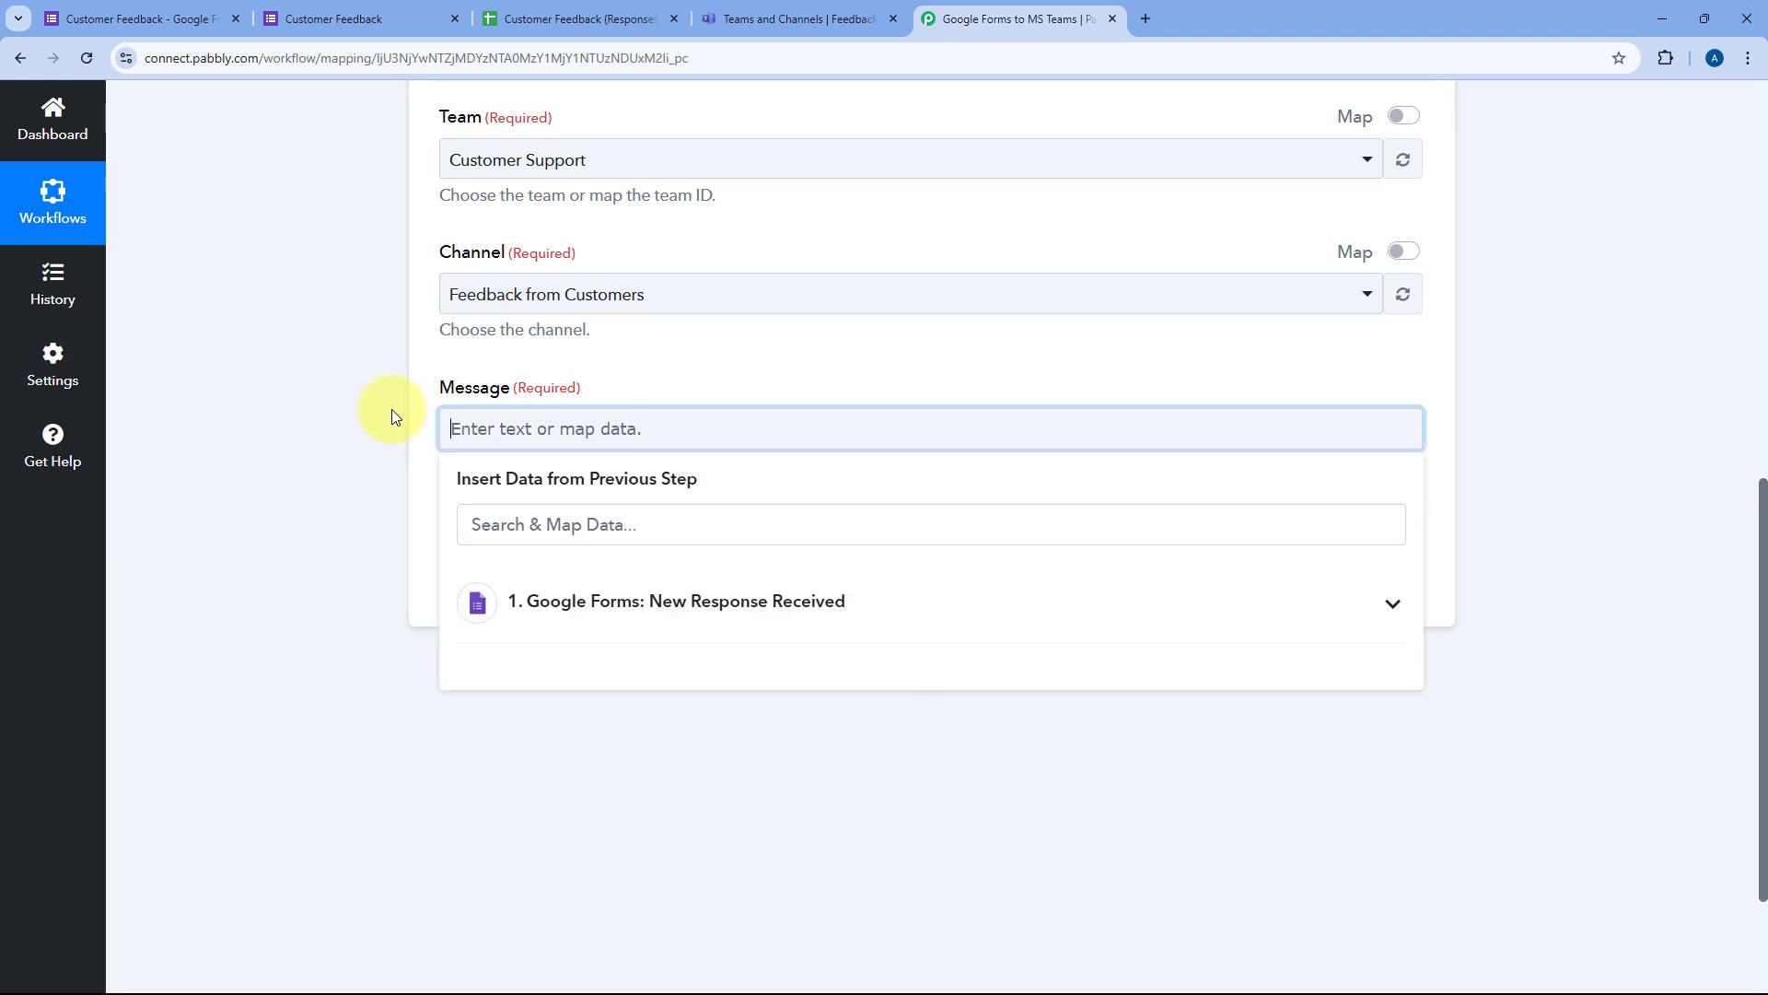
text(Hello)
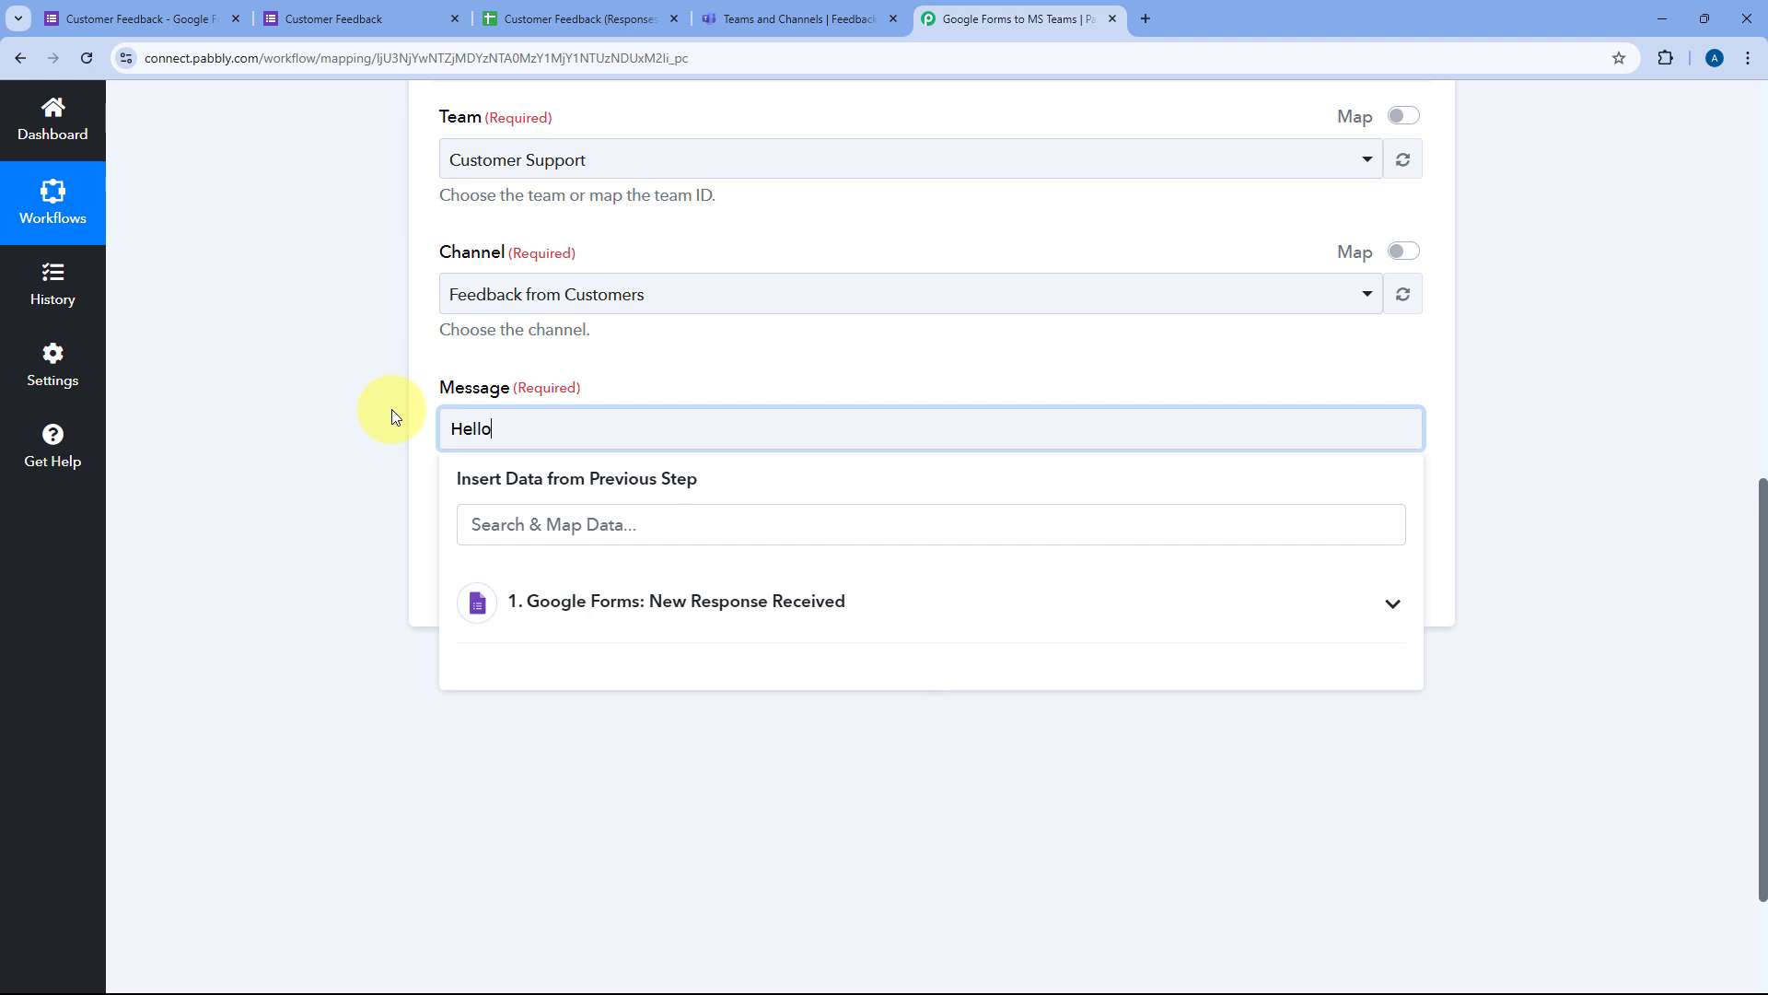
text( Everyone,)
key(Return)
text(We have recived a feedback from the customer:)
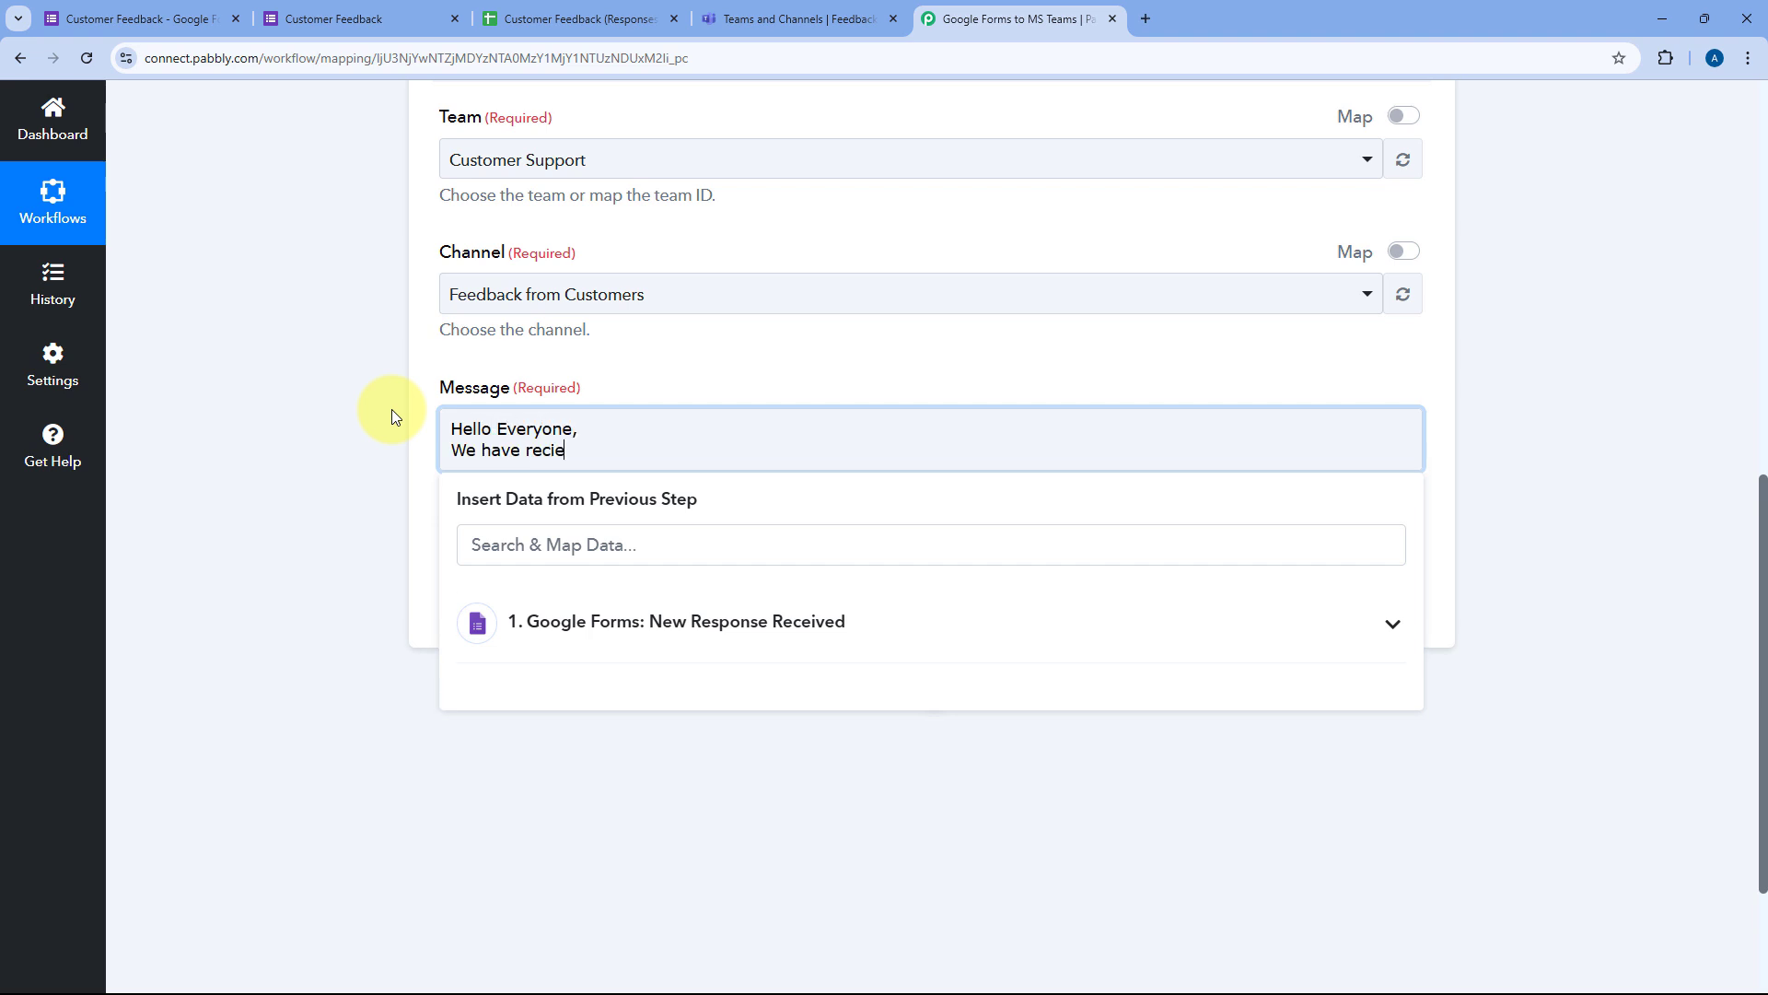
key(Return)
key(Return)
text(Name: Email: Product: Feedback: Suggestion for Improvment:)
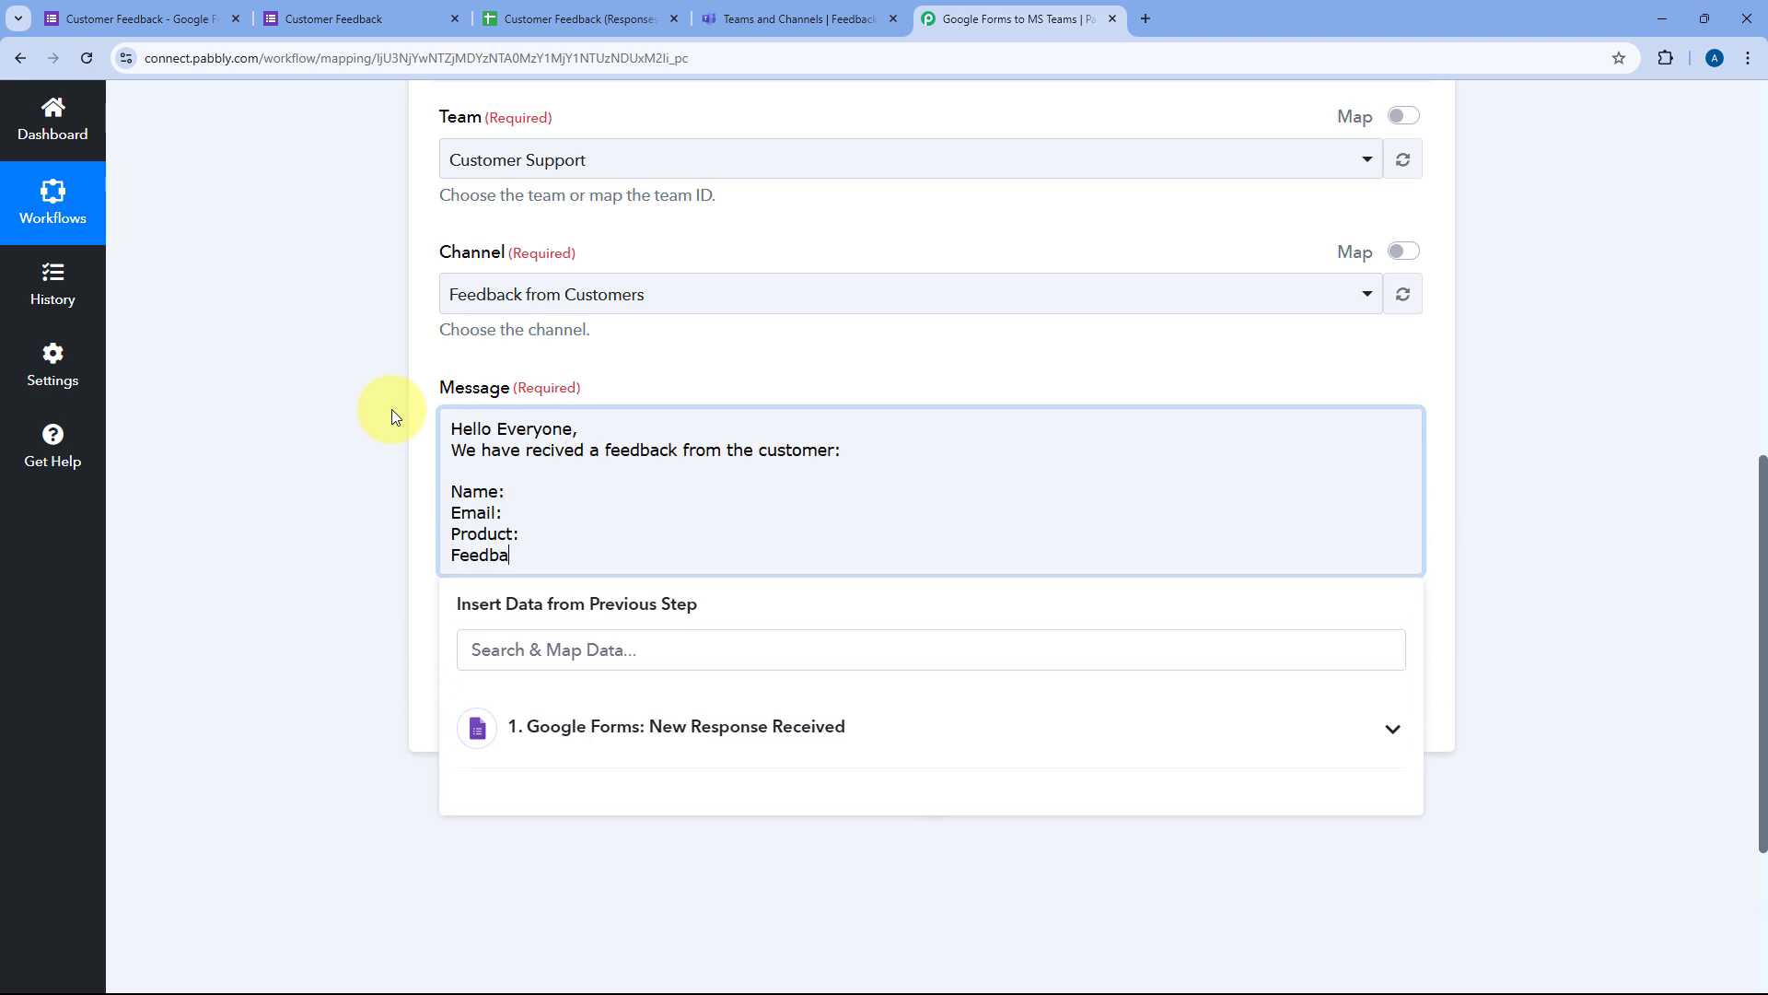
key(Return)
key(Return)
text(Thank You)
click(488, 494)
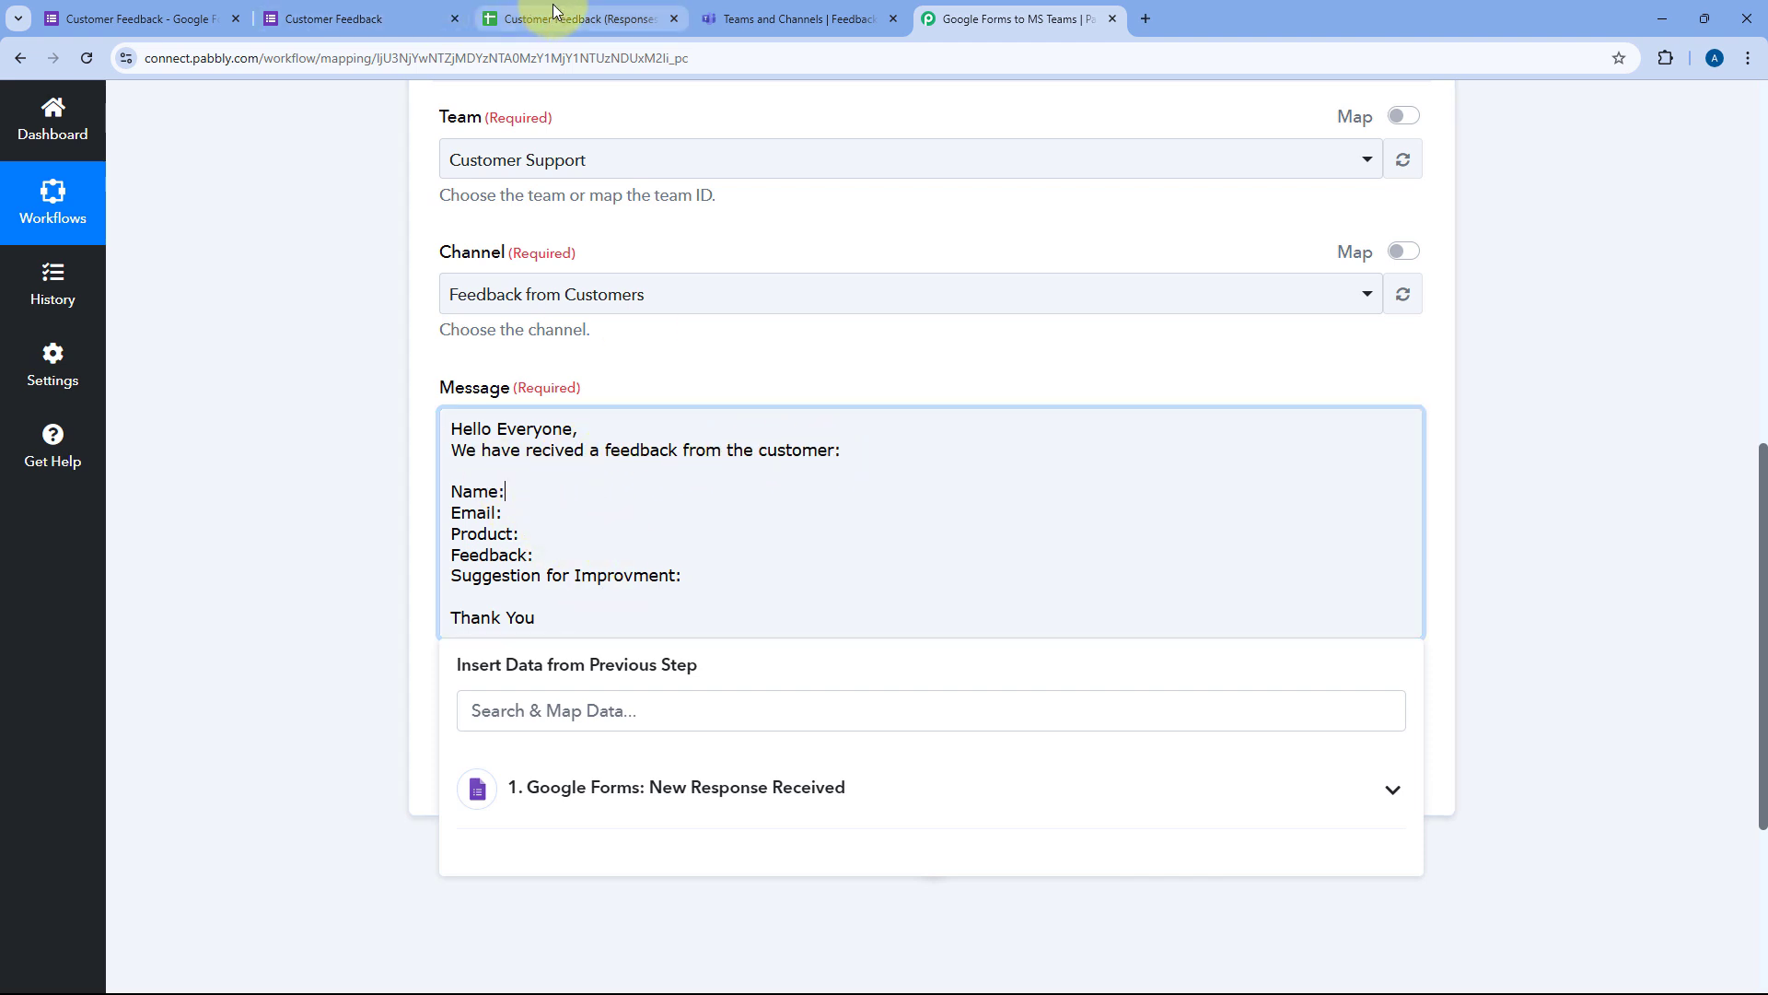
click(525, 18)
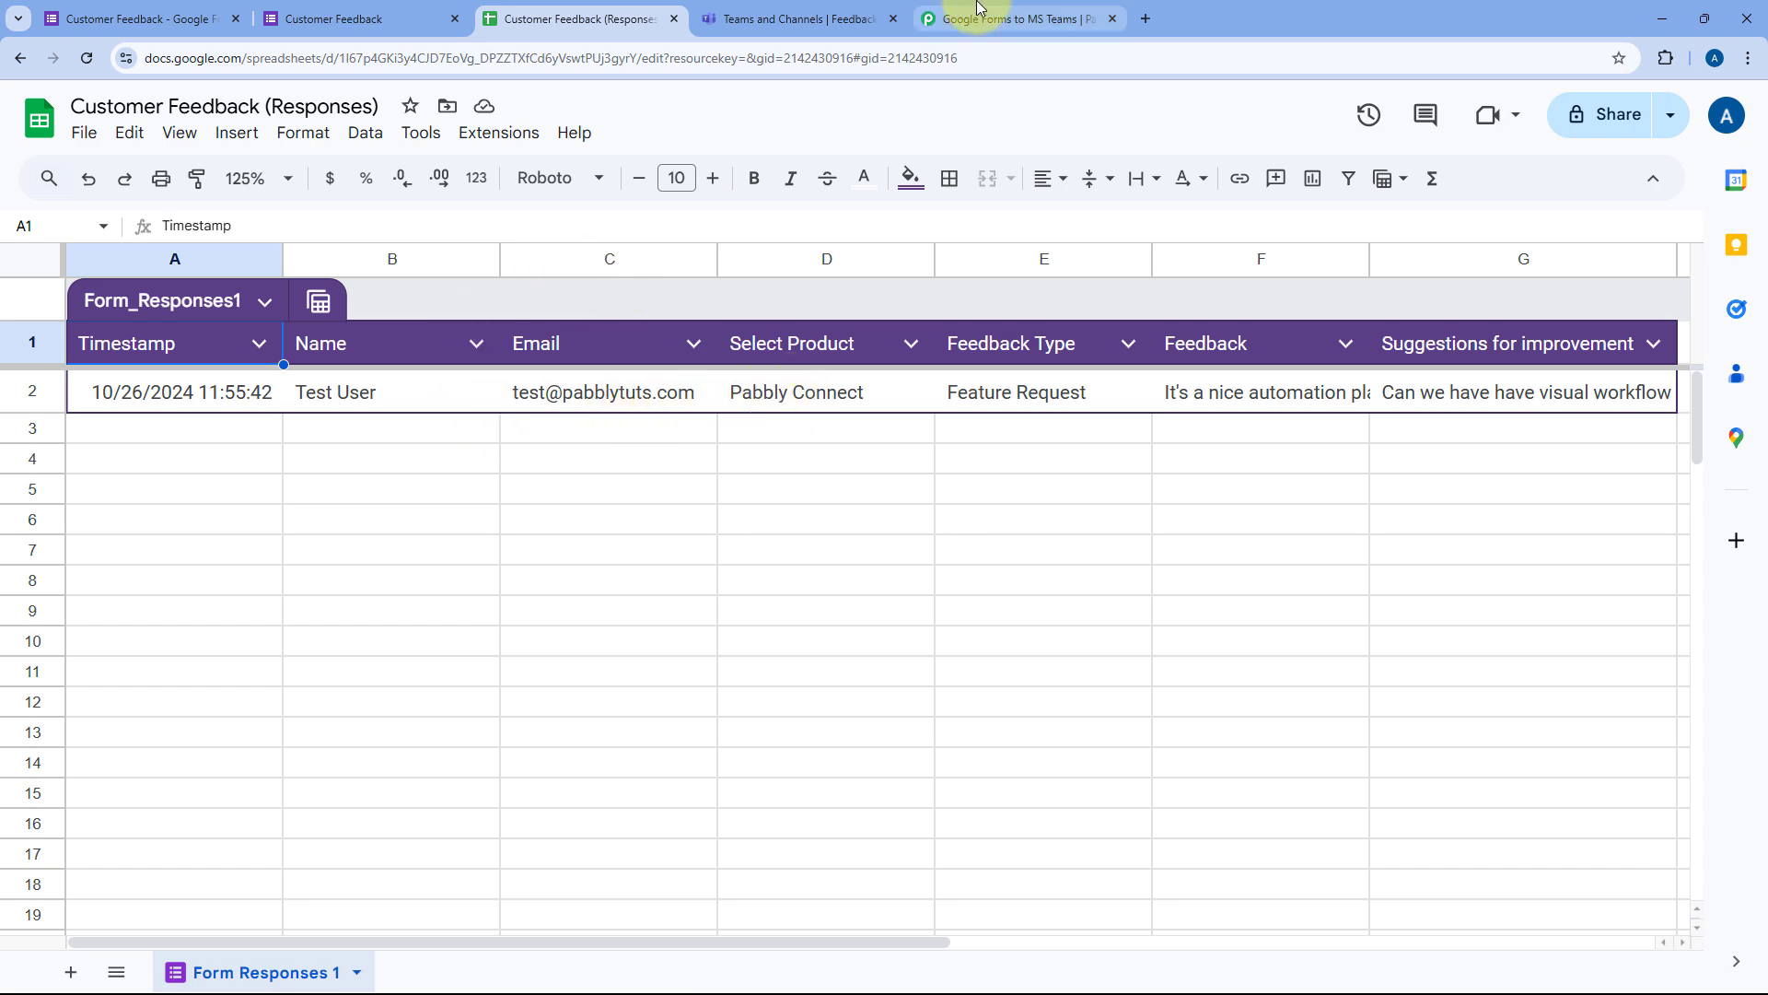
click(949, 18)
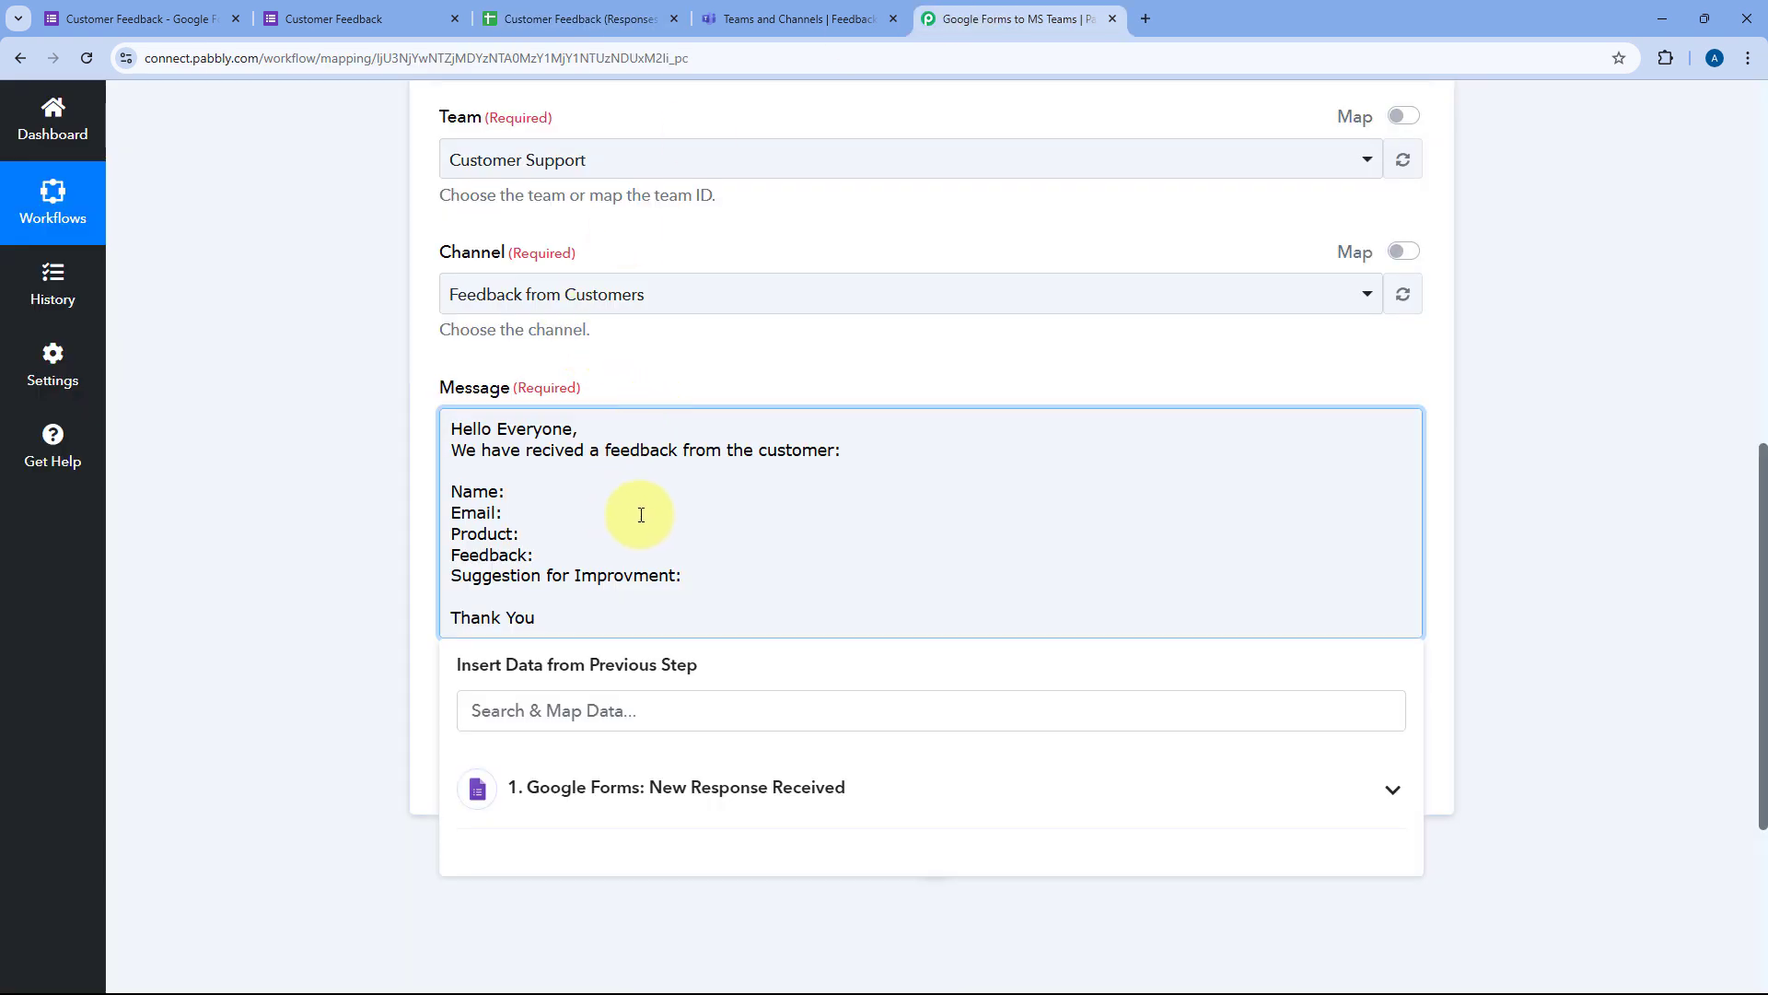
scroll(641, 514, up, 10)
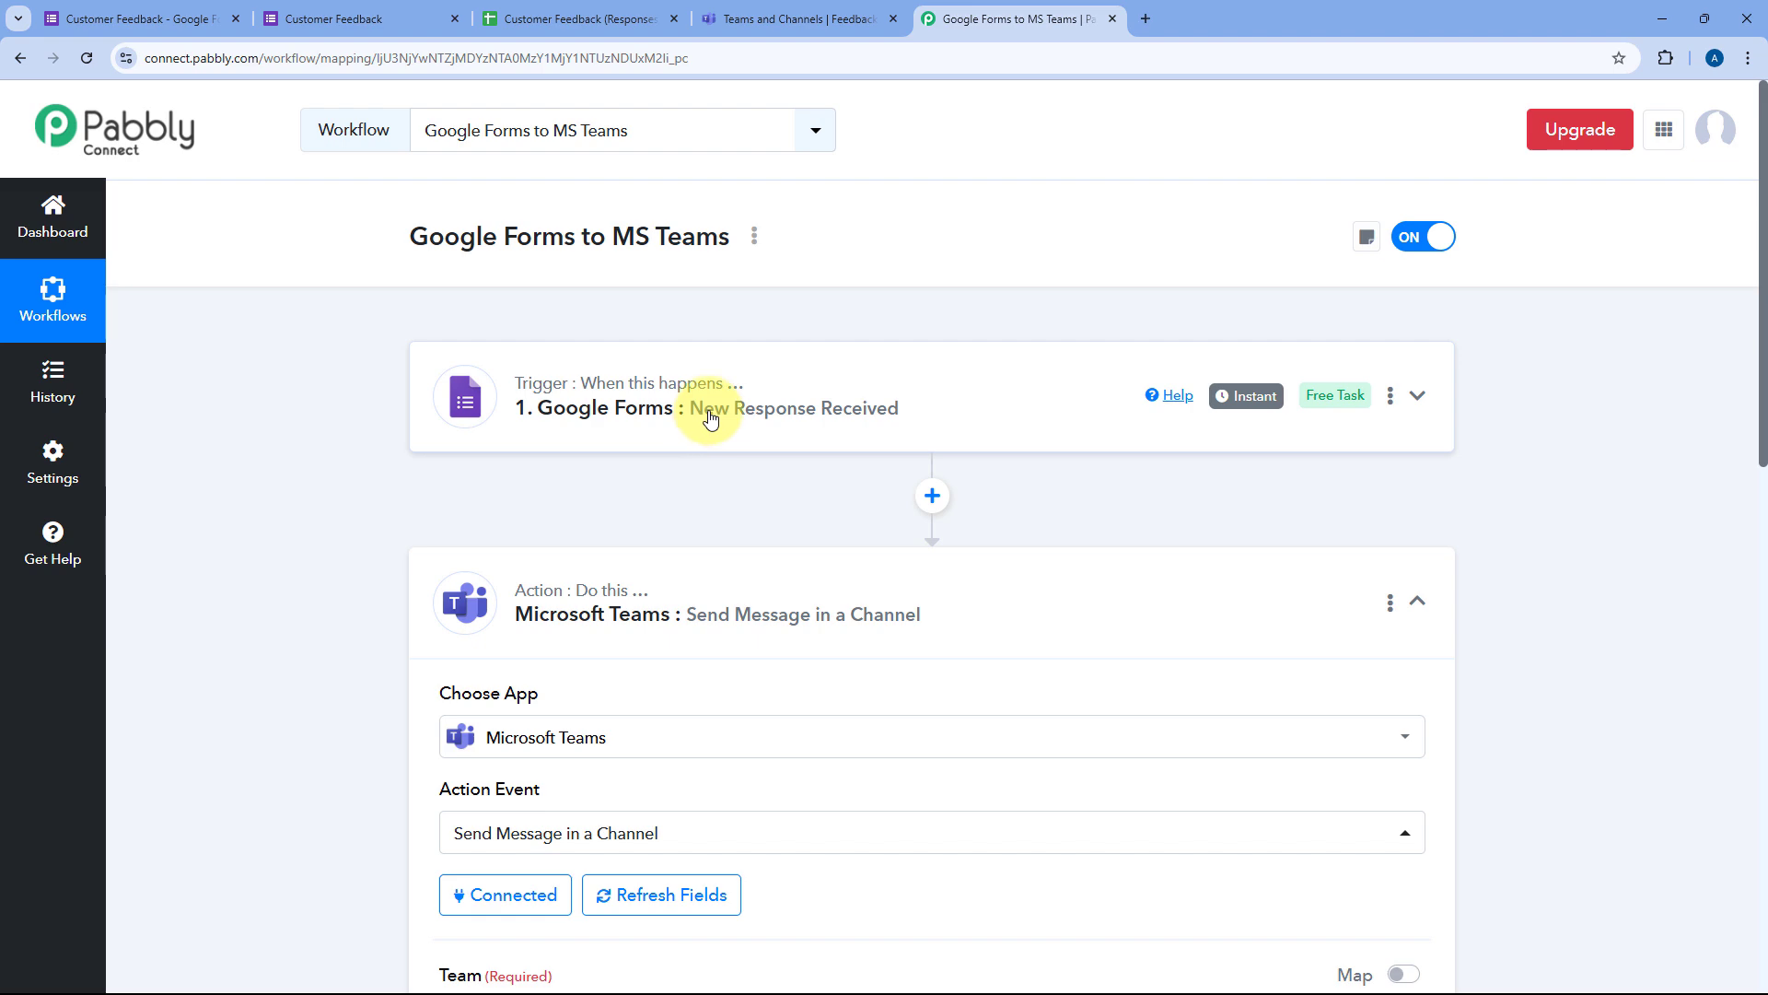
click(710, 416)
scroll(373, 442, down, 10)
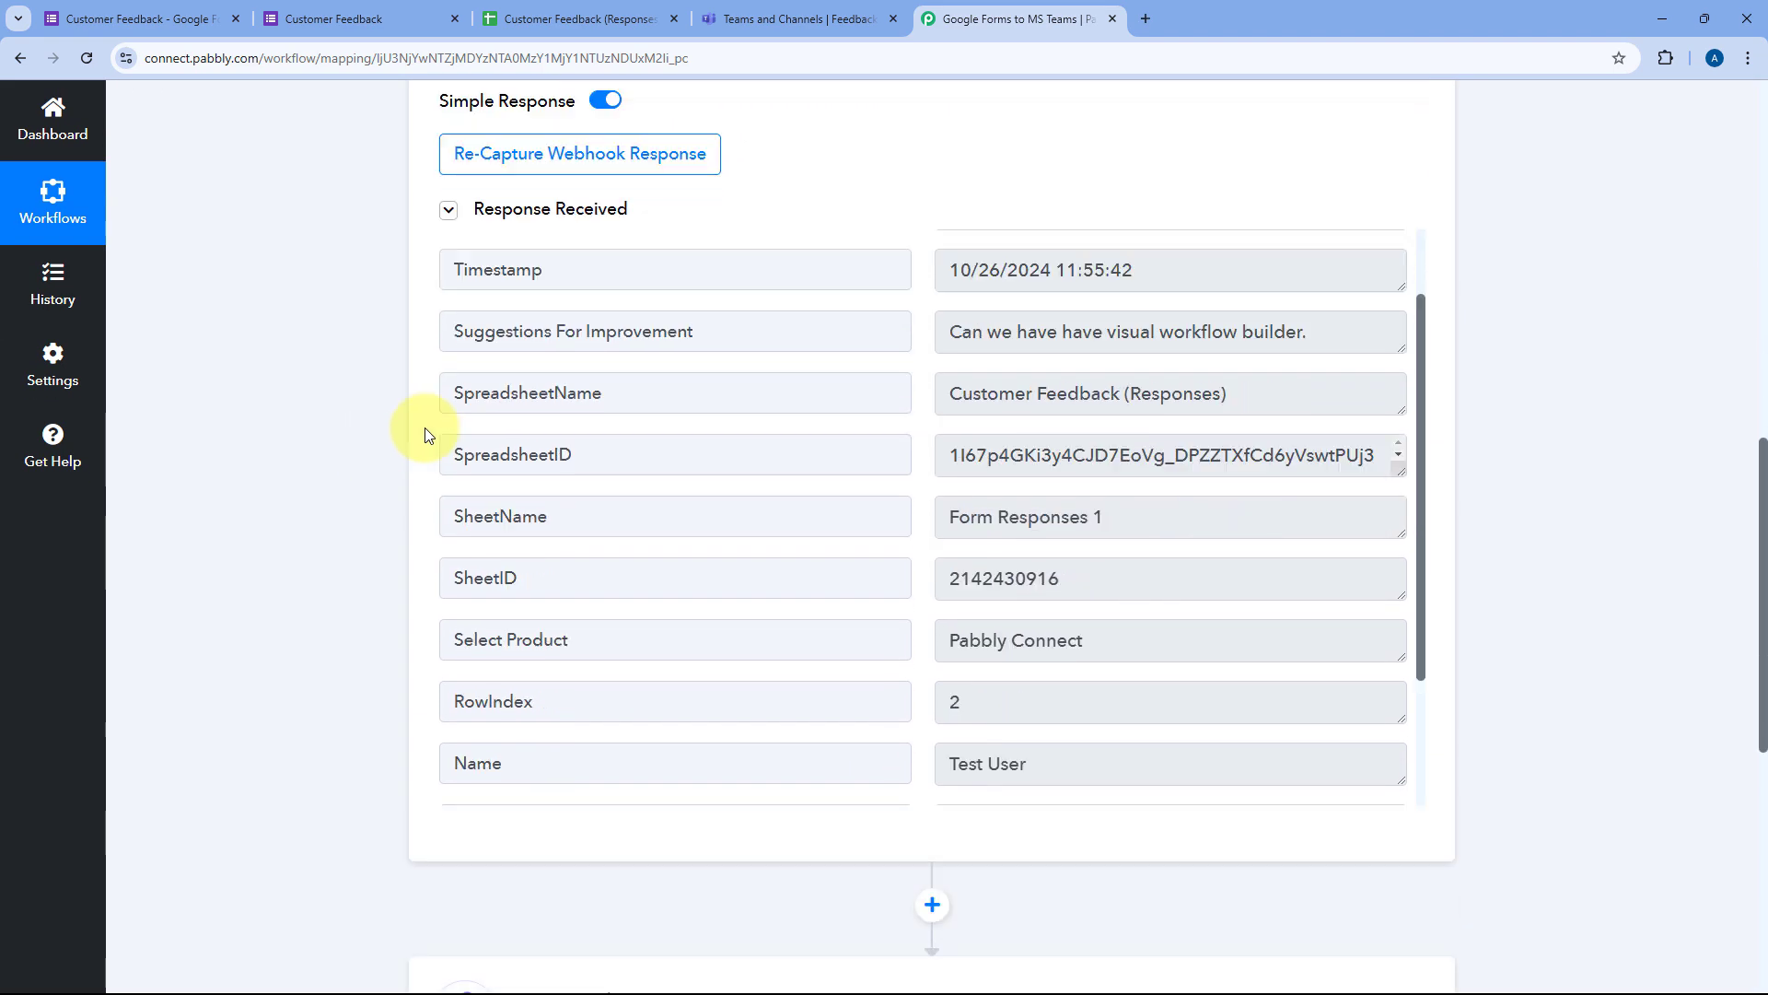
scroll(425, 434, down, 1)
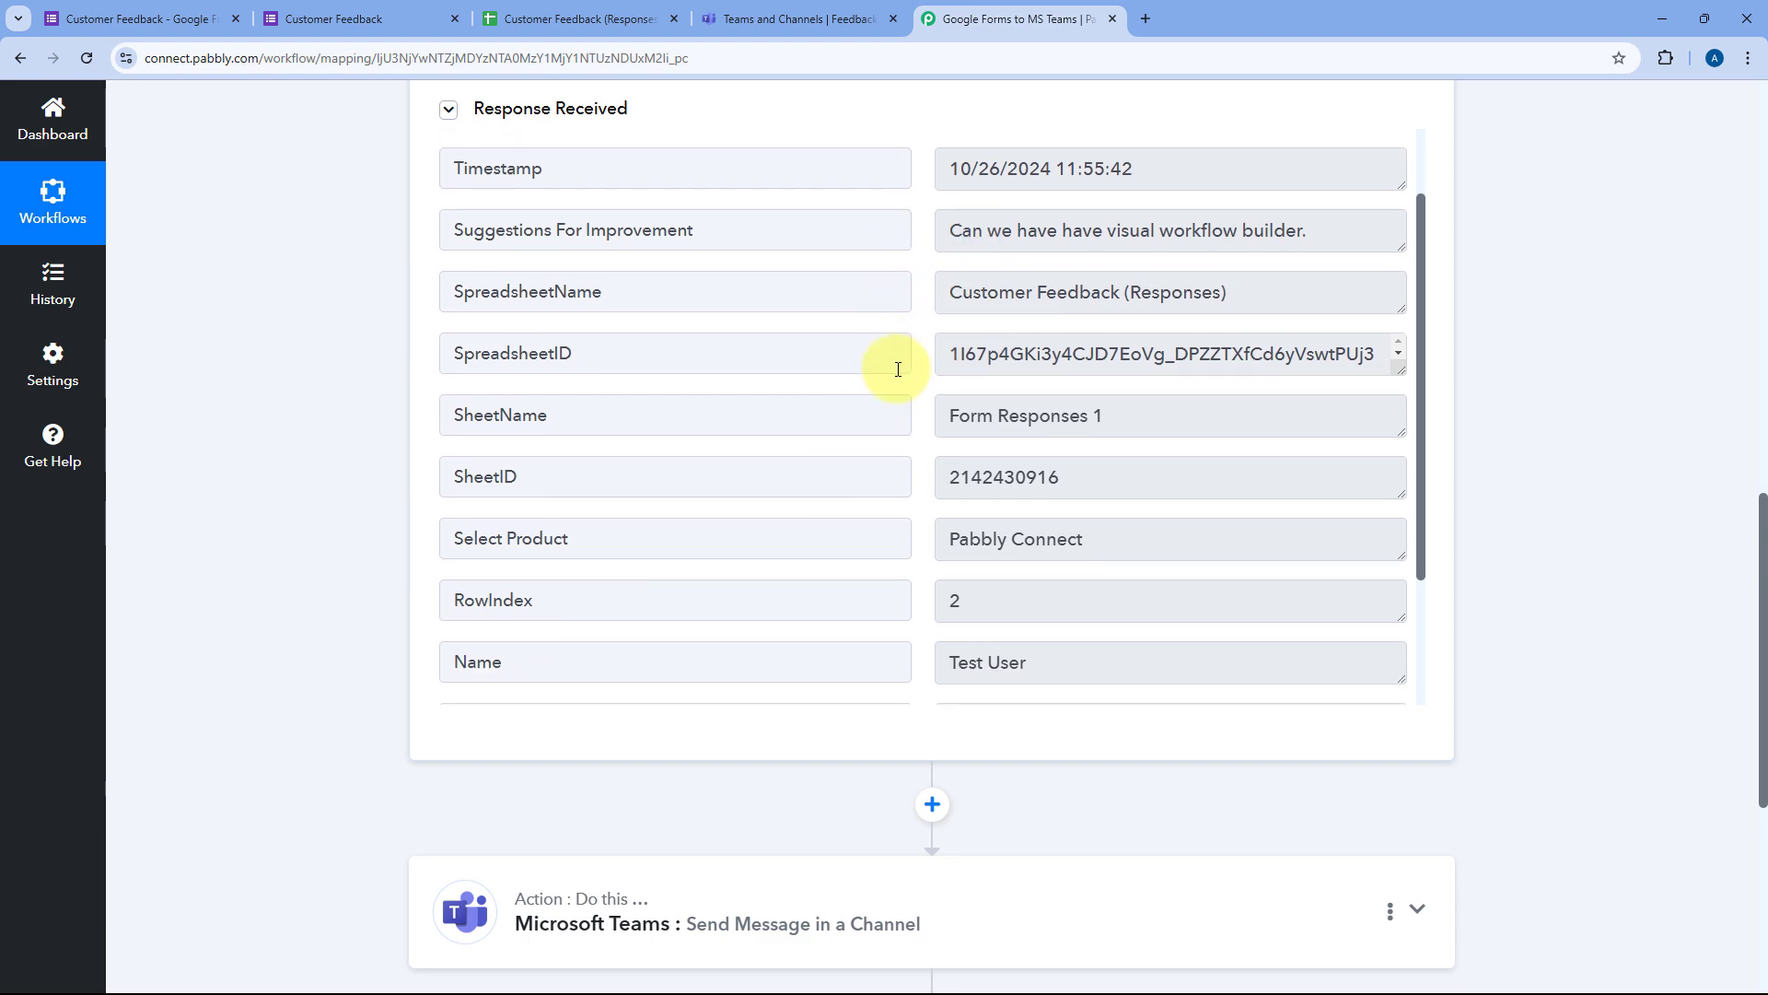
scroll(908, 359, down, 2)
scroll(958, 384, down, 2)
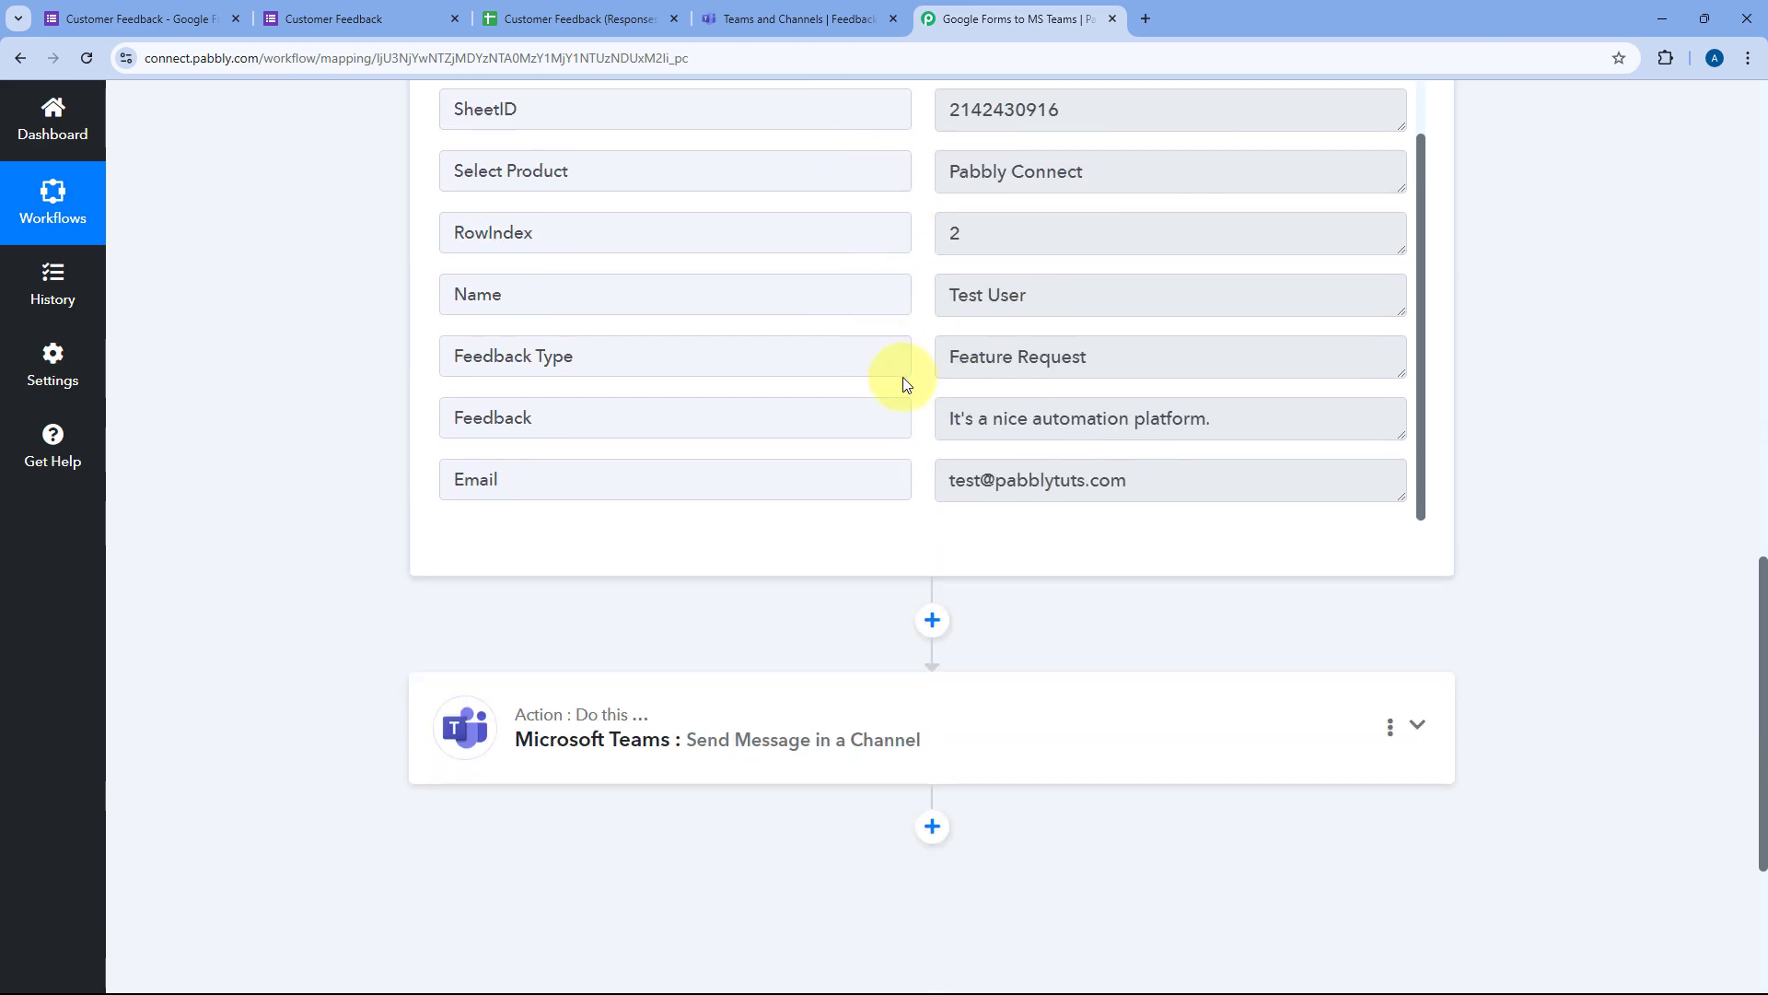
scroll(900, 375, down, 3)
click(778, 441)
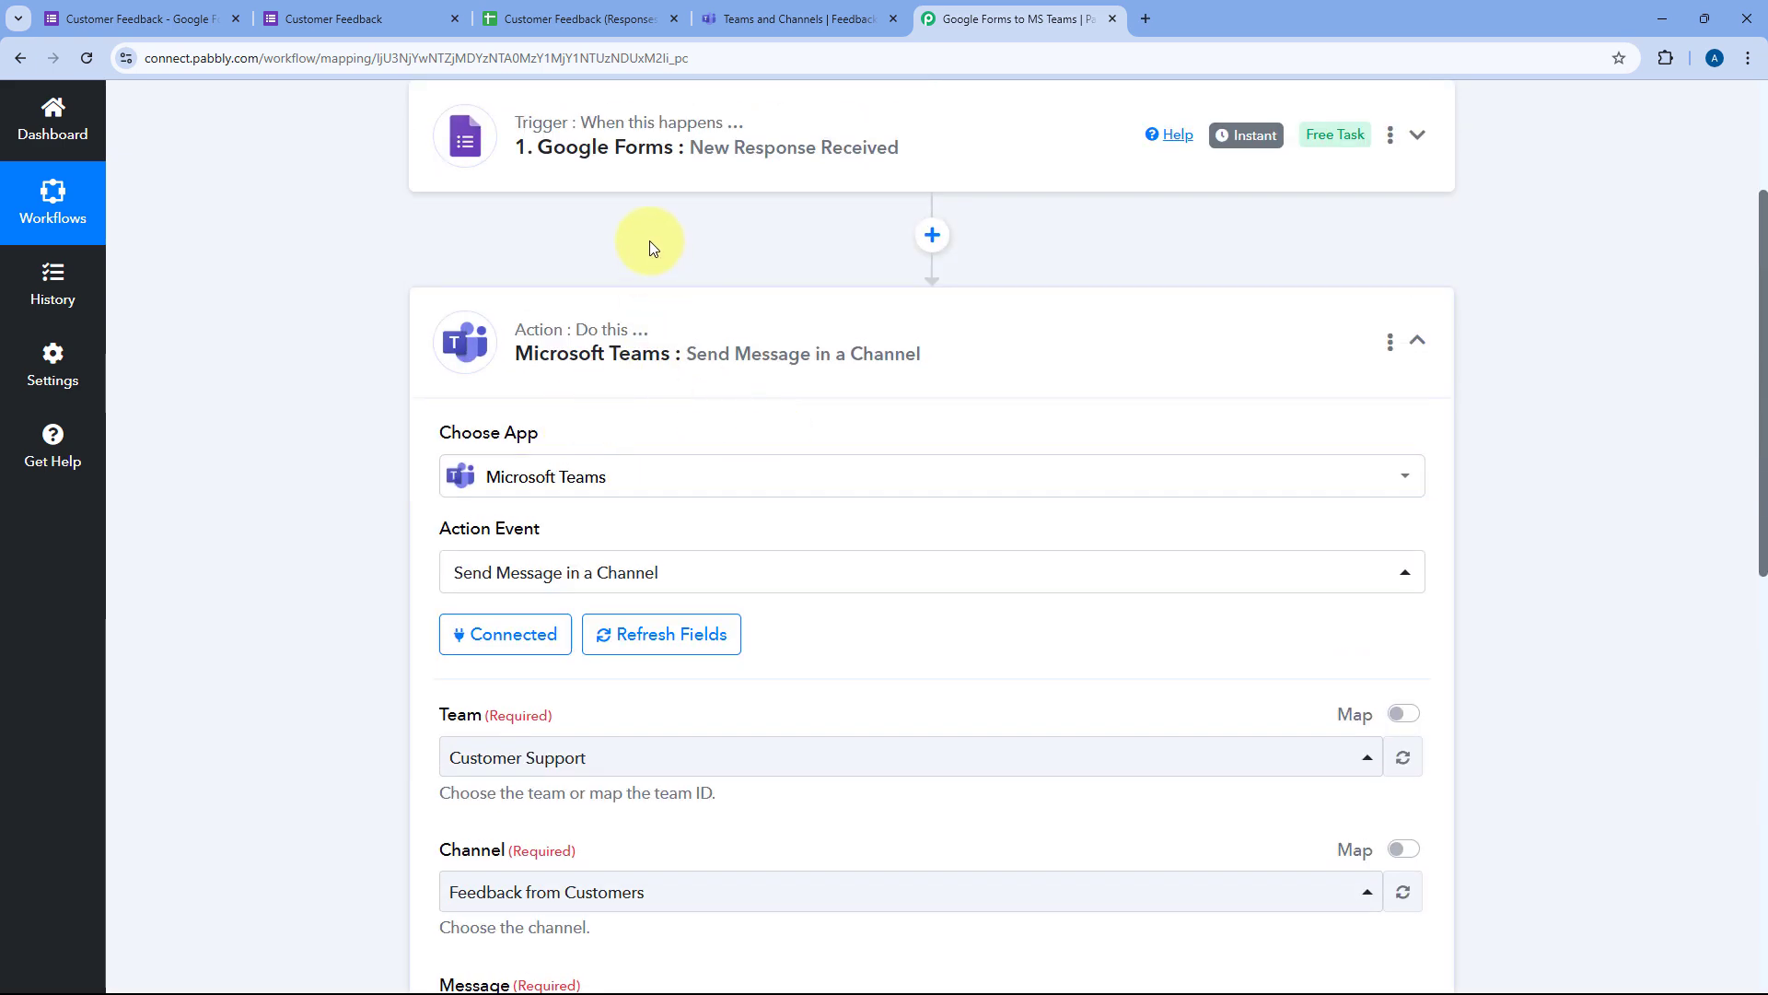
scroll(372, 350, down, 8)
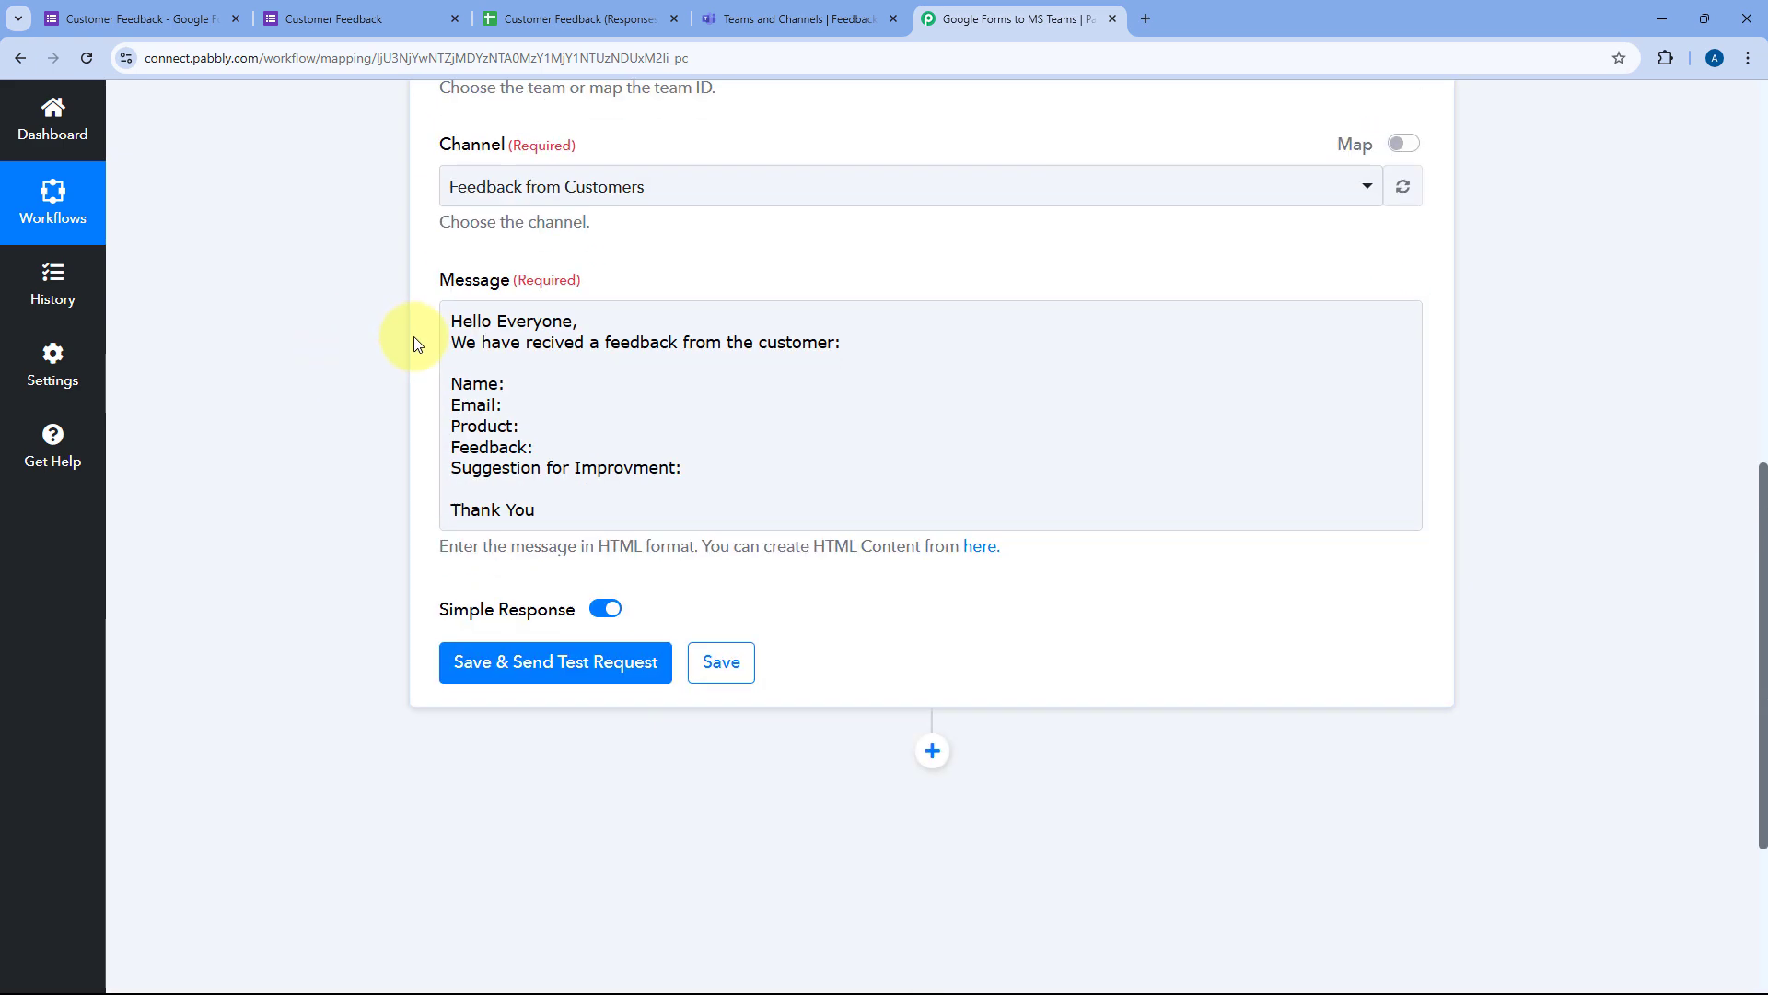
Step: Insert the form's Name and Email values after the Name: and Email: labels
click(507, 353)
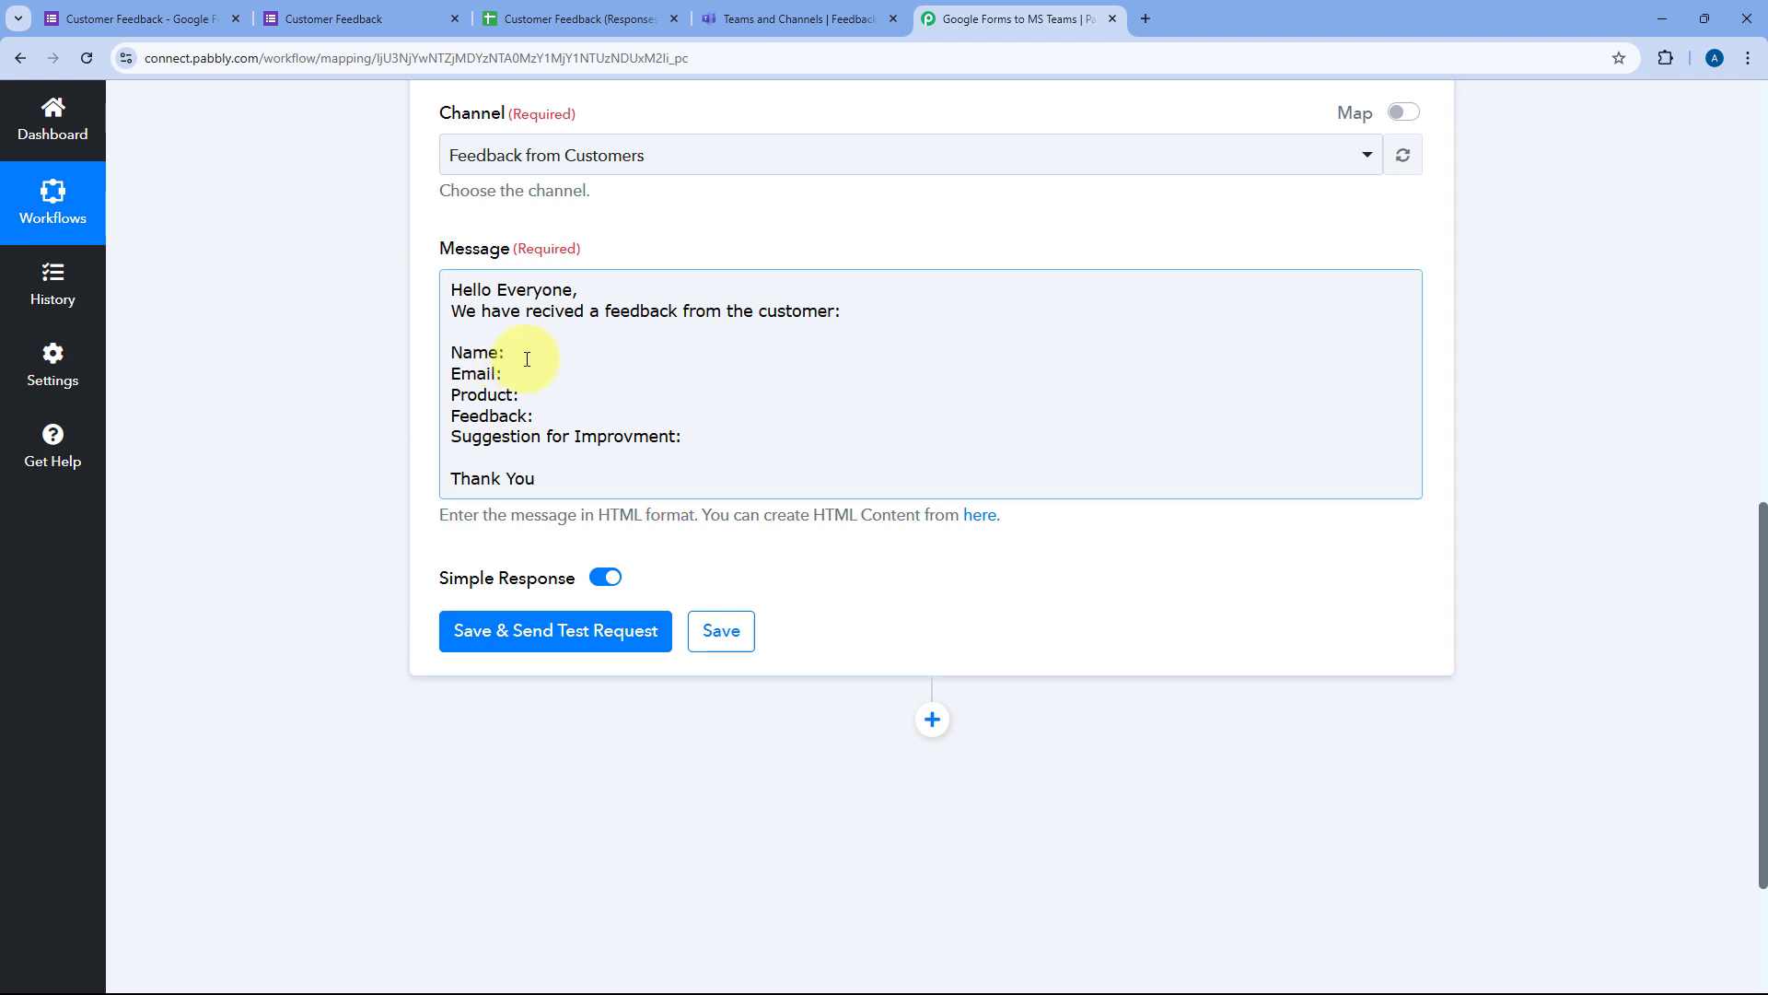
click(542, 355)
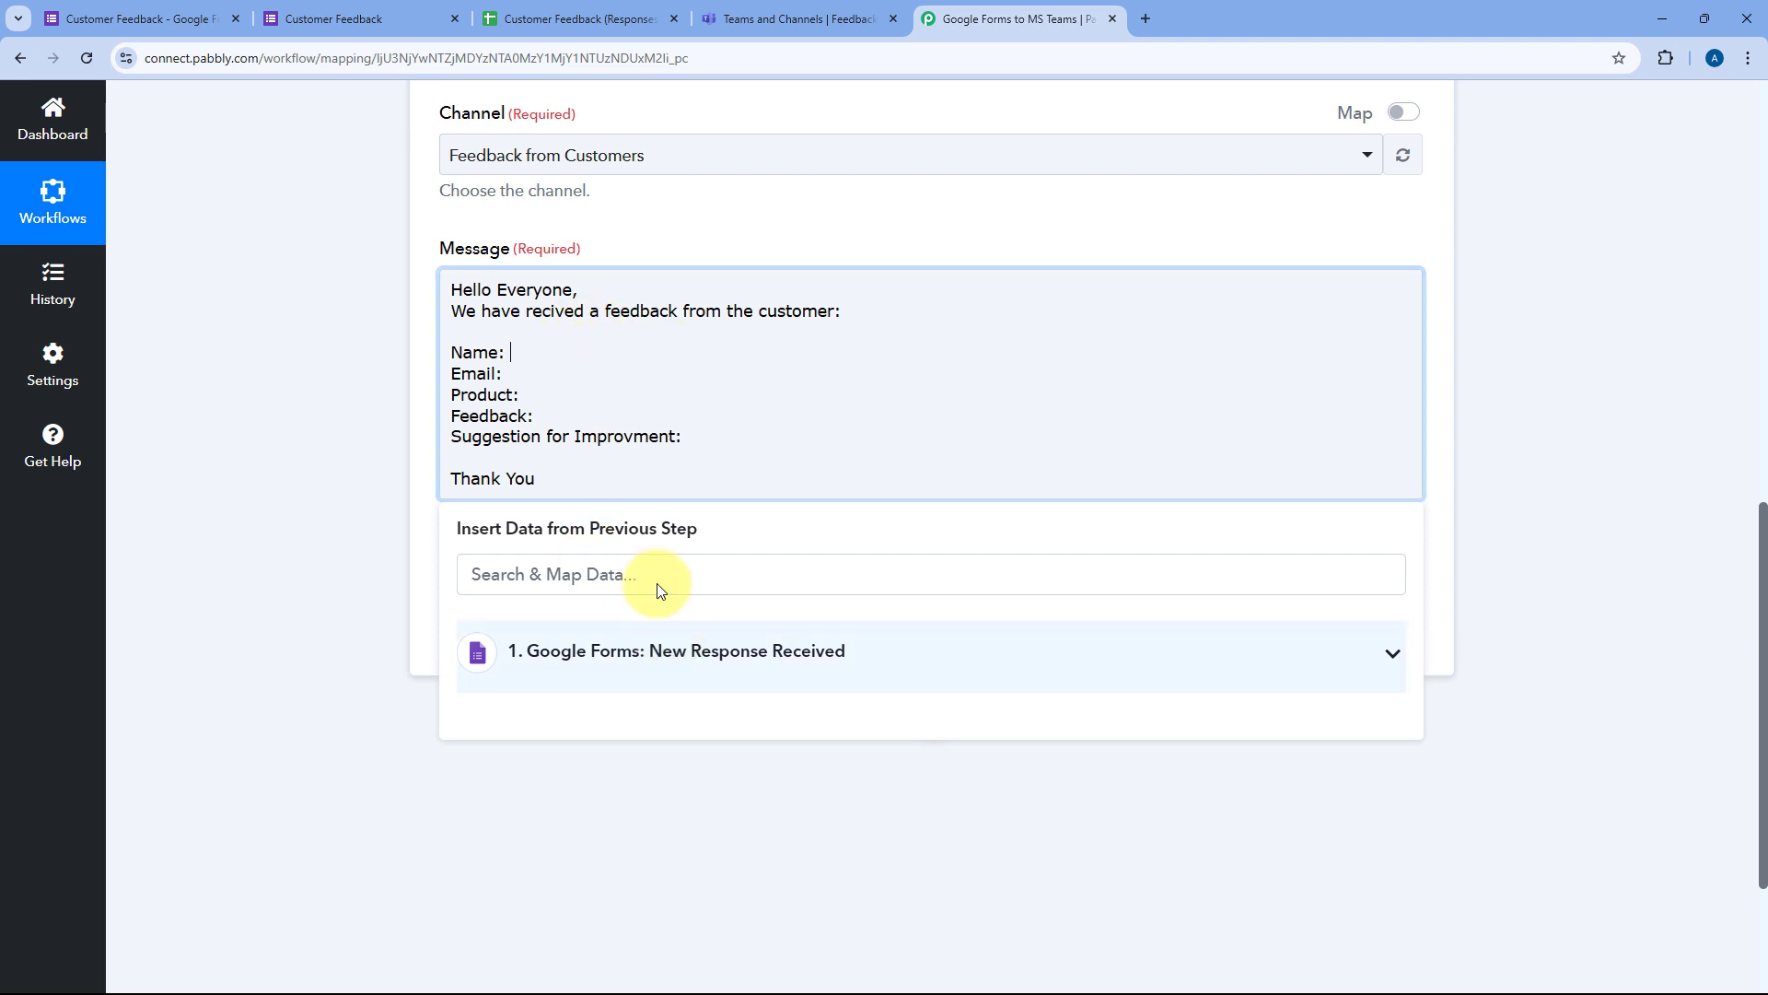
click(702, 644)
scroll(713, 720, down, 2)
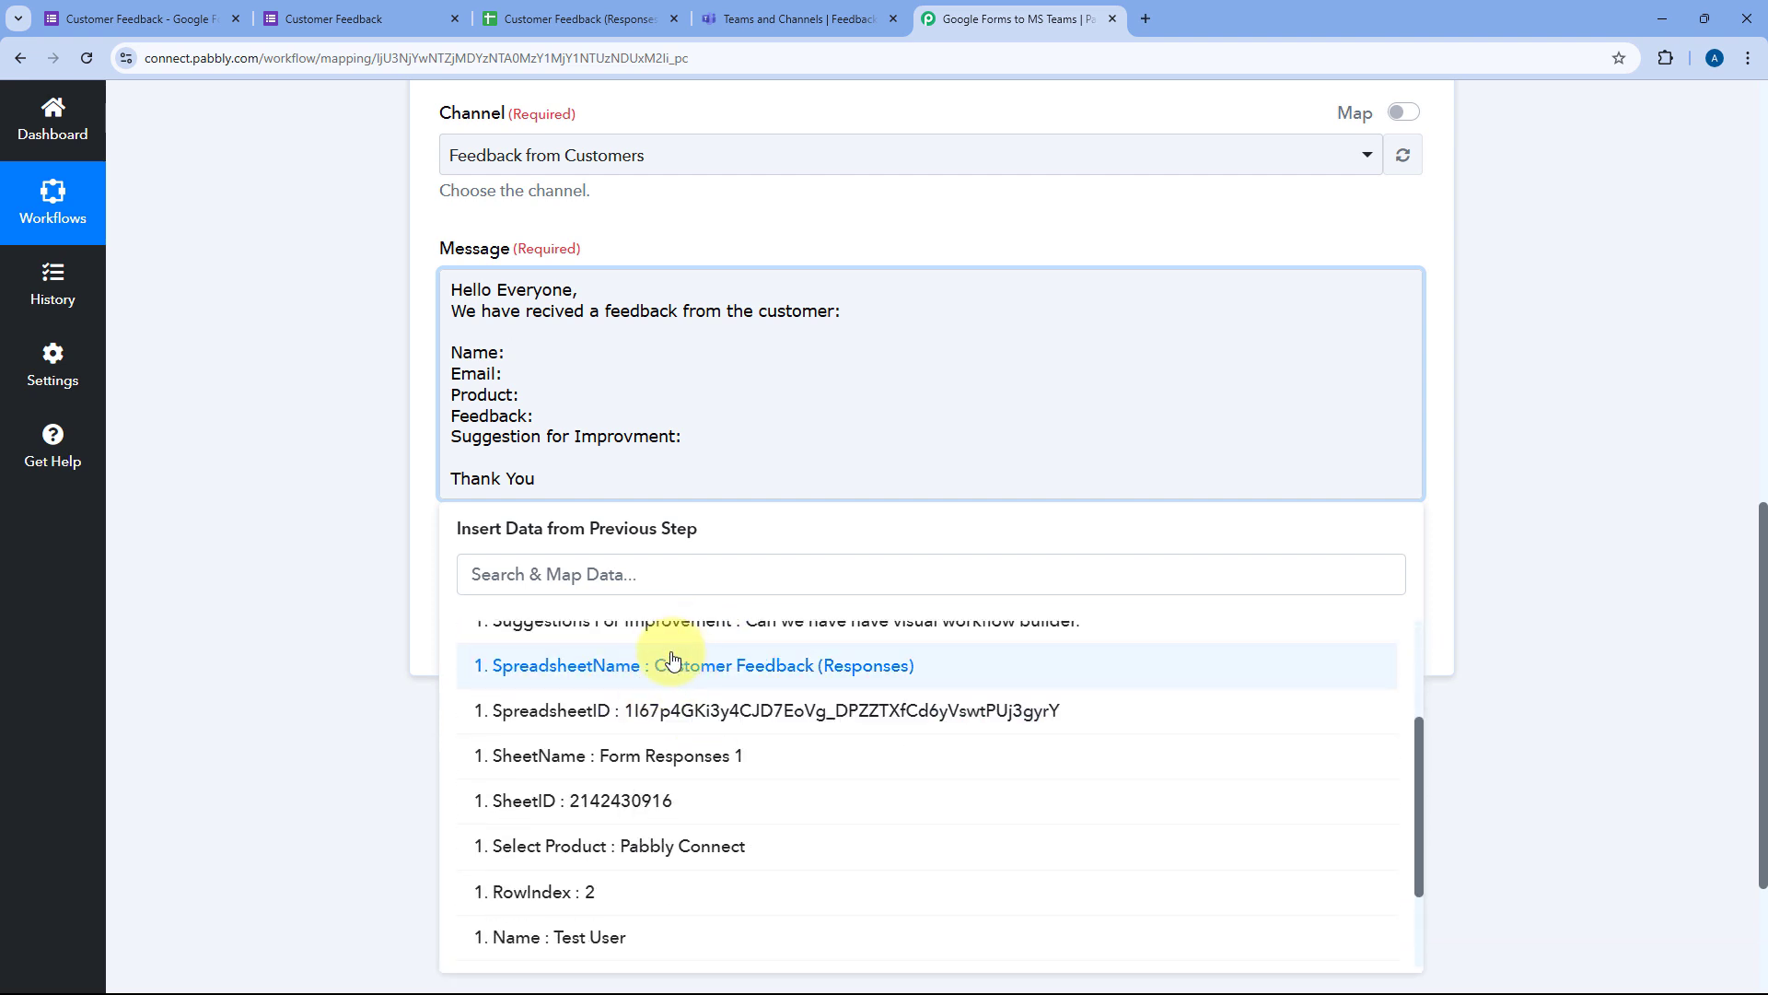
scroll(672, 659, down, 2)
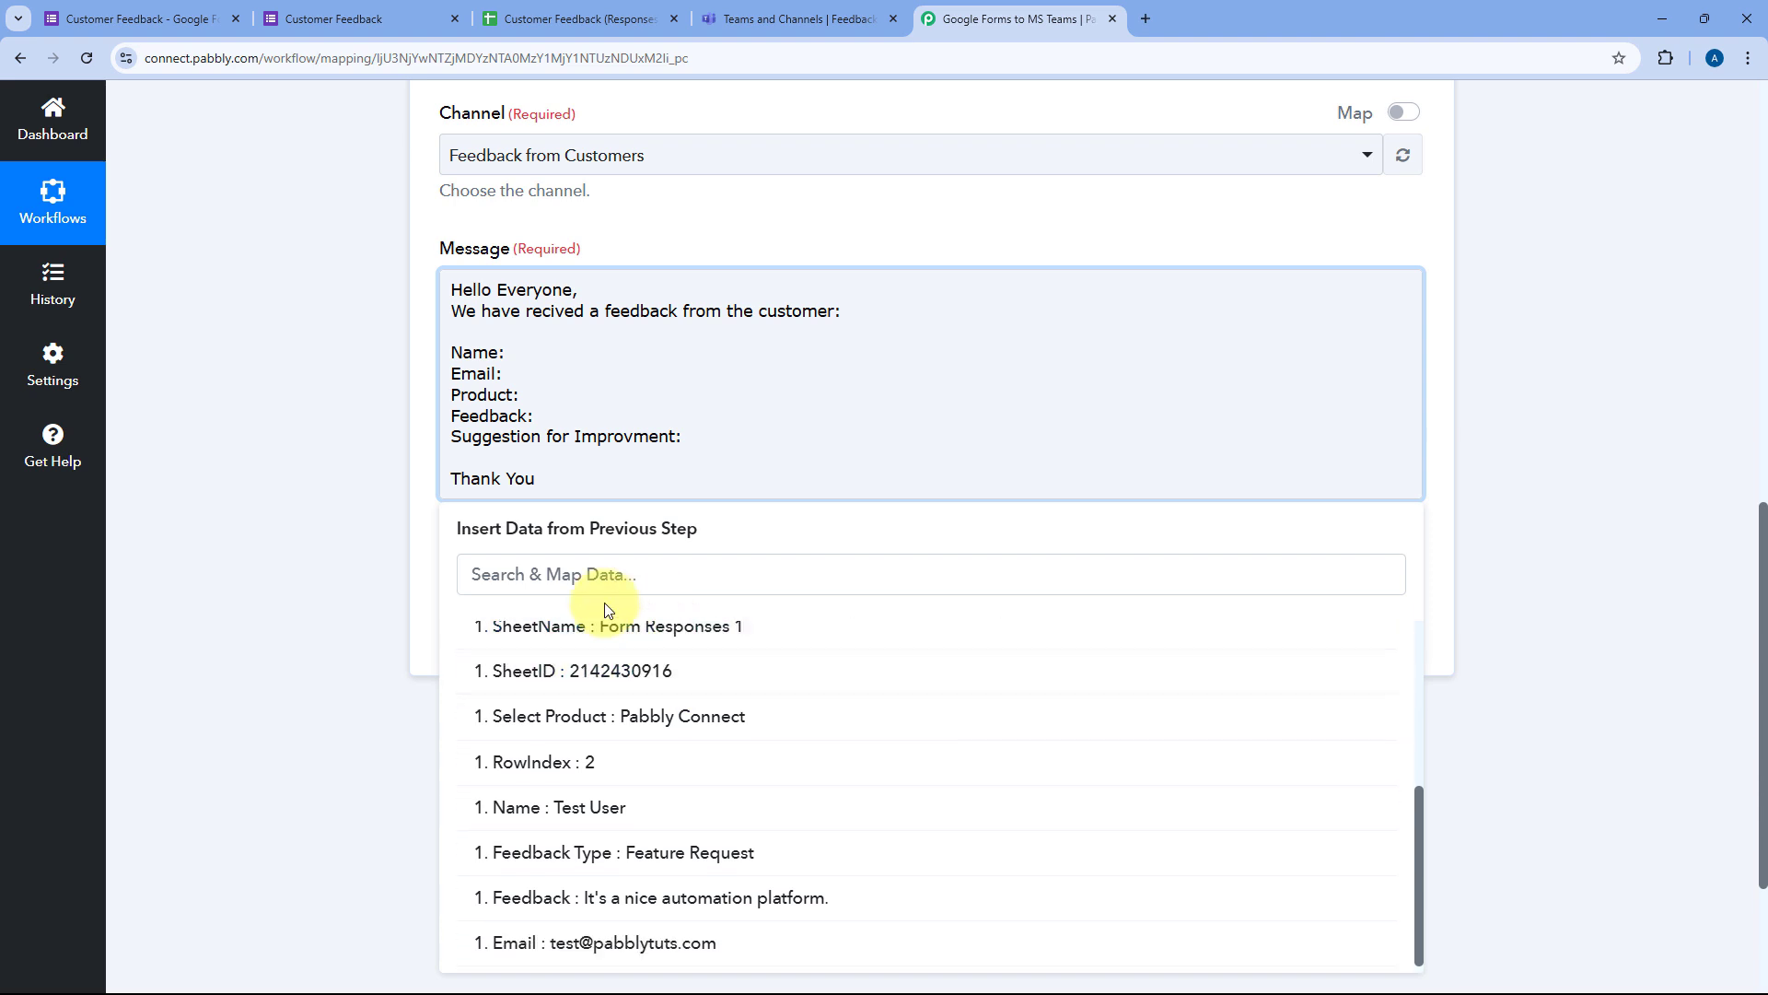
click(532, 817)
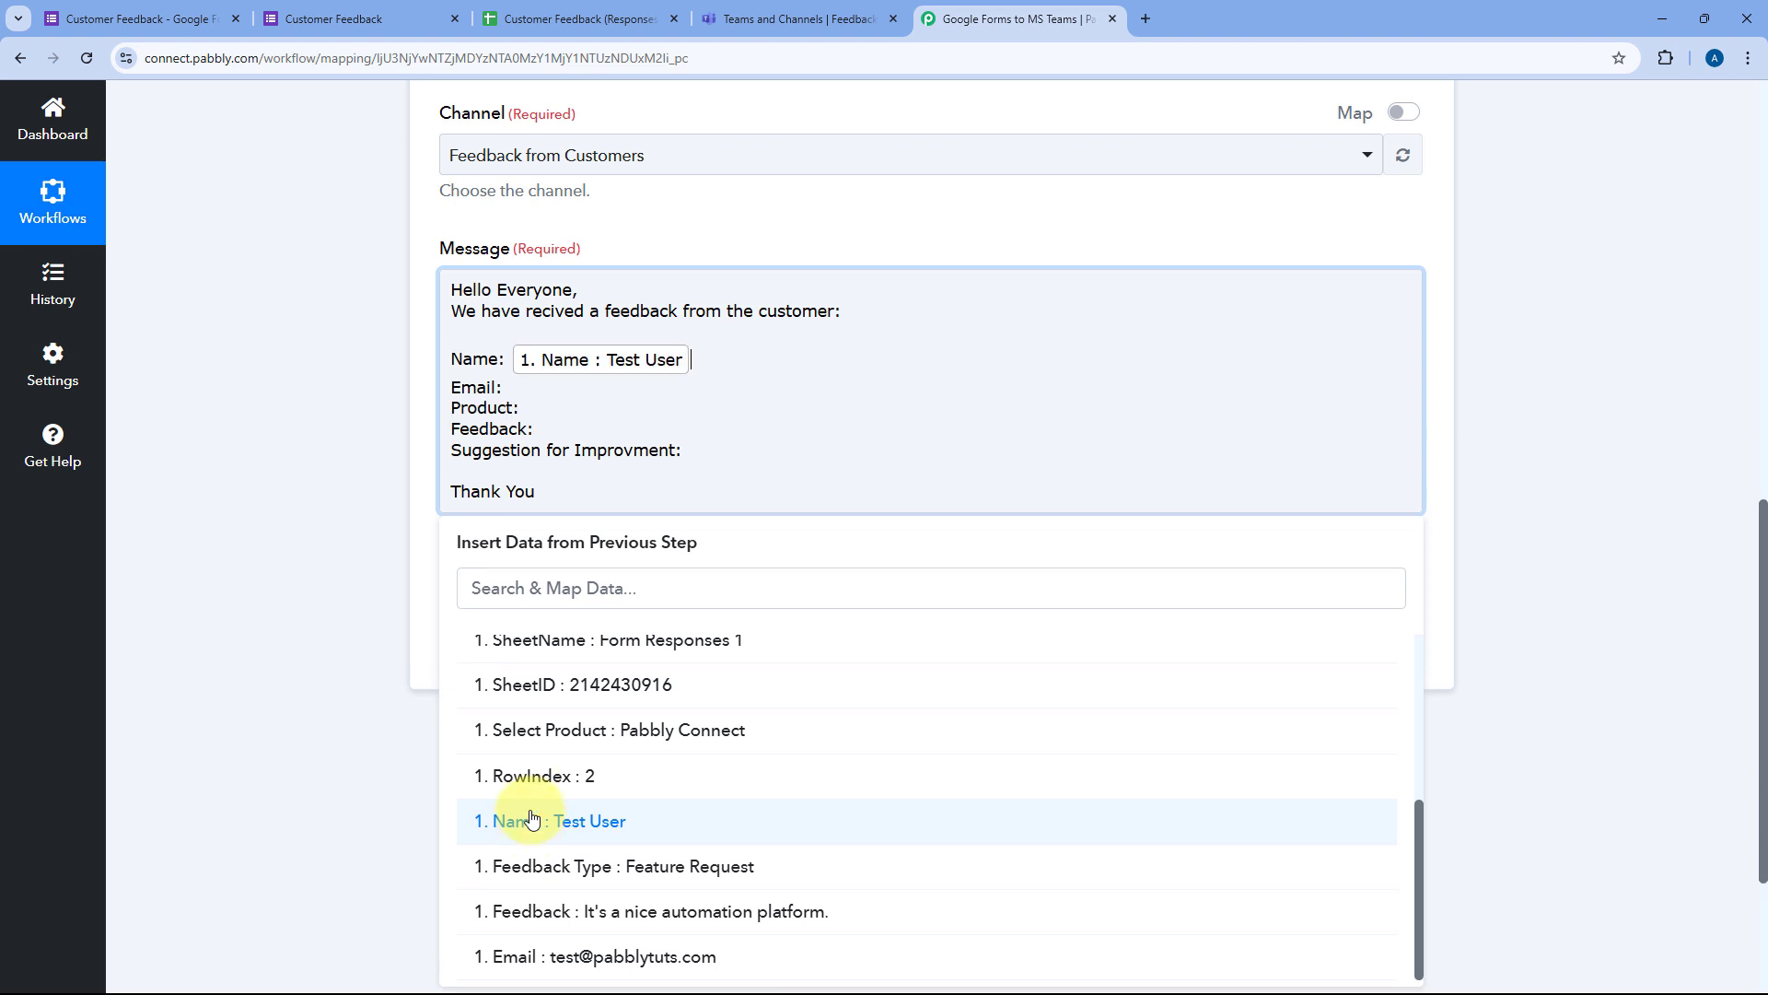
click(534, 390)
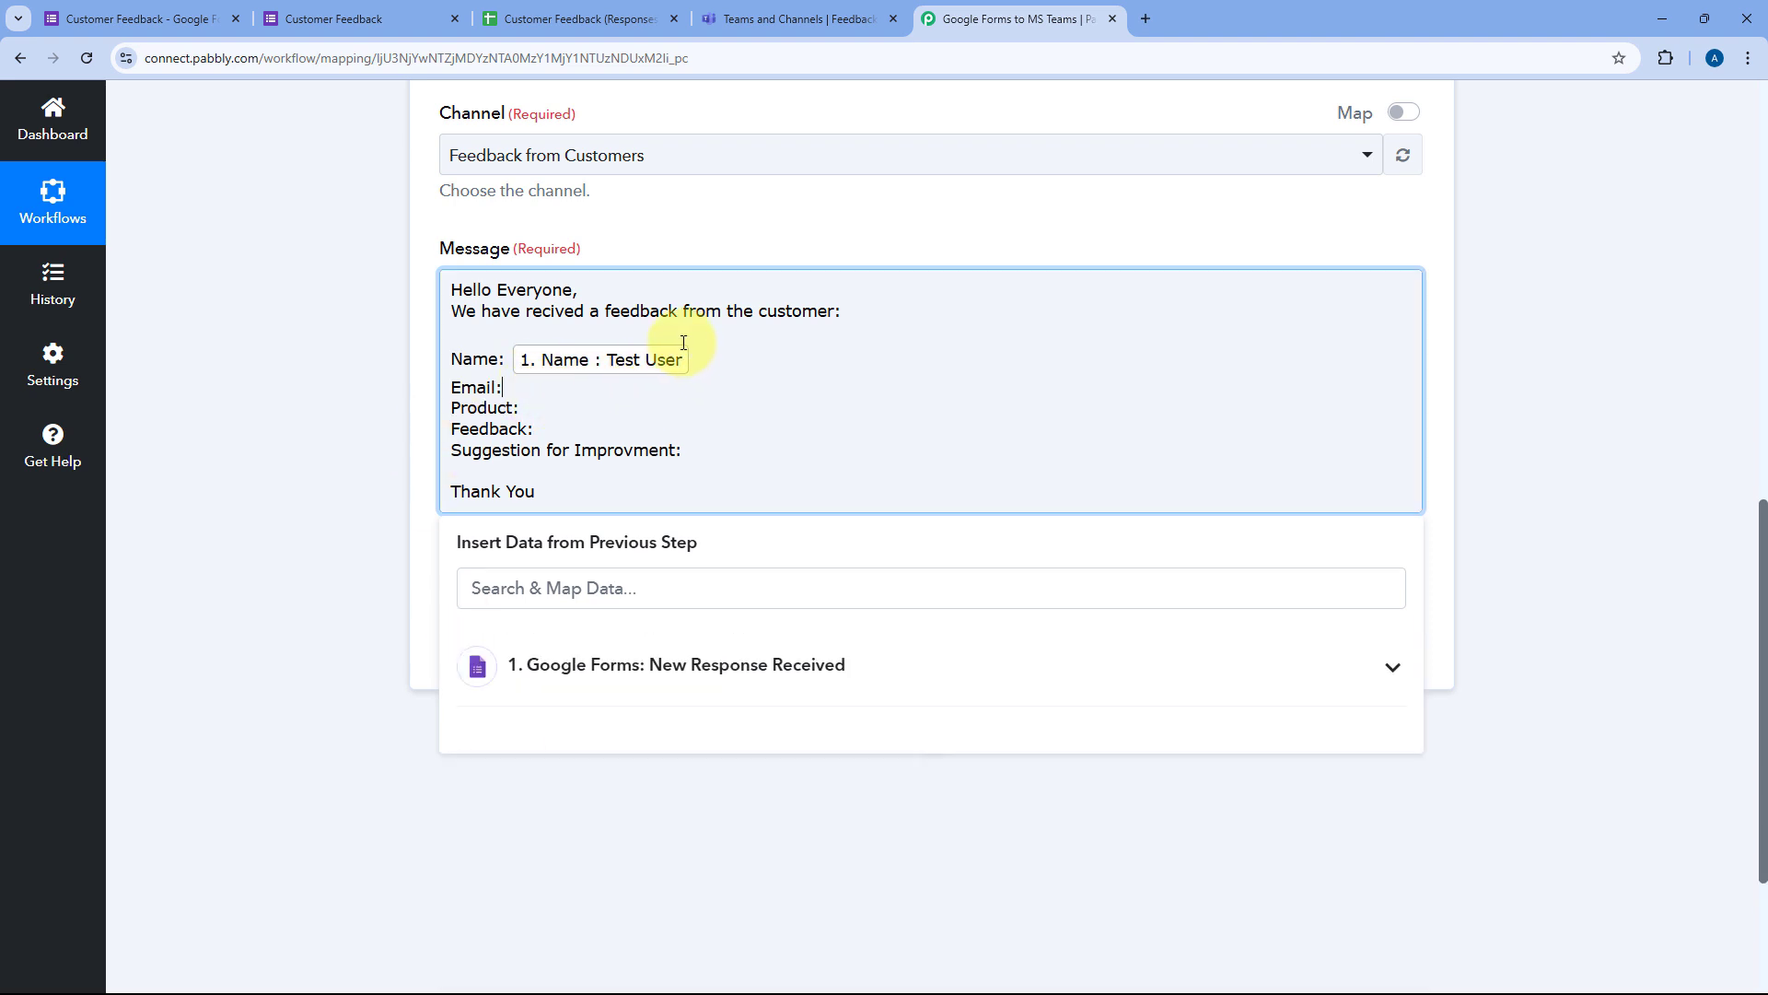
click(578, 677)
scroll(607, 772, down, 4)
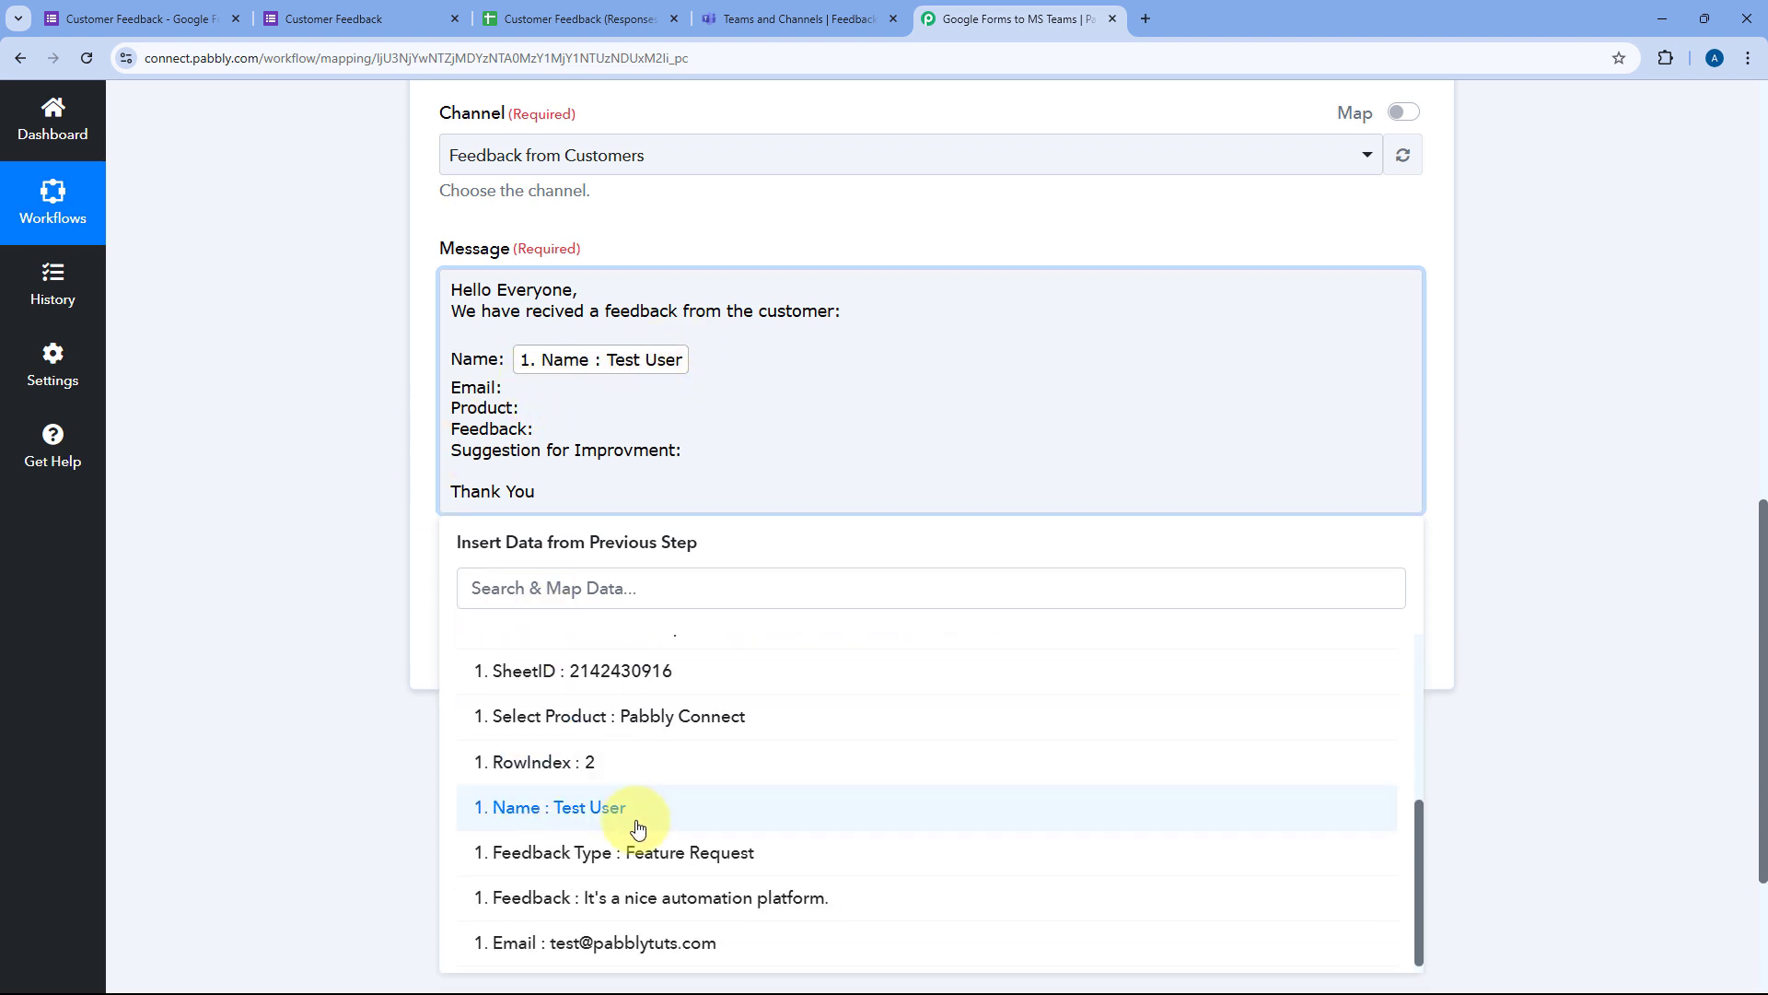
click(552, 939)
Step: Insert Select Product after Product: and add a Feedback Type line with its value
click(534, 426)
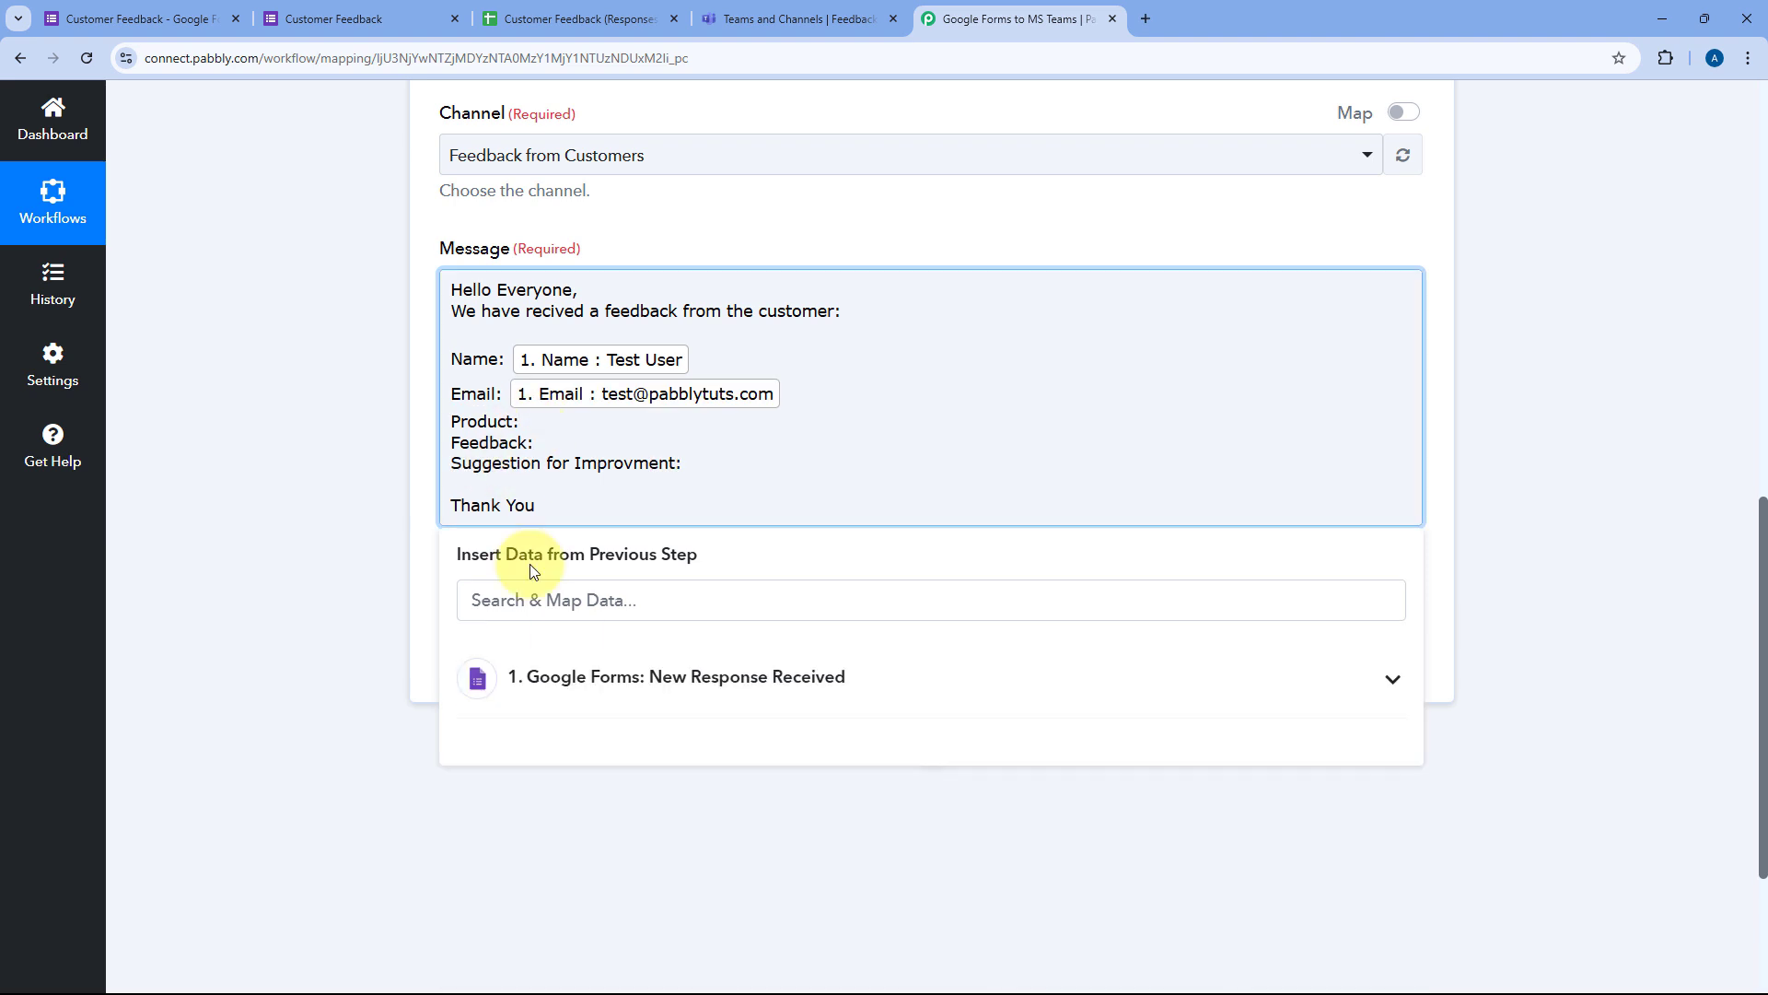
click(632, 675)
scroll(589, 783, down, 4)
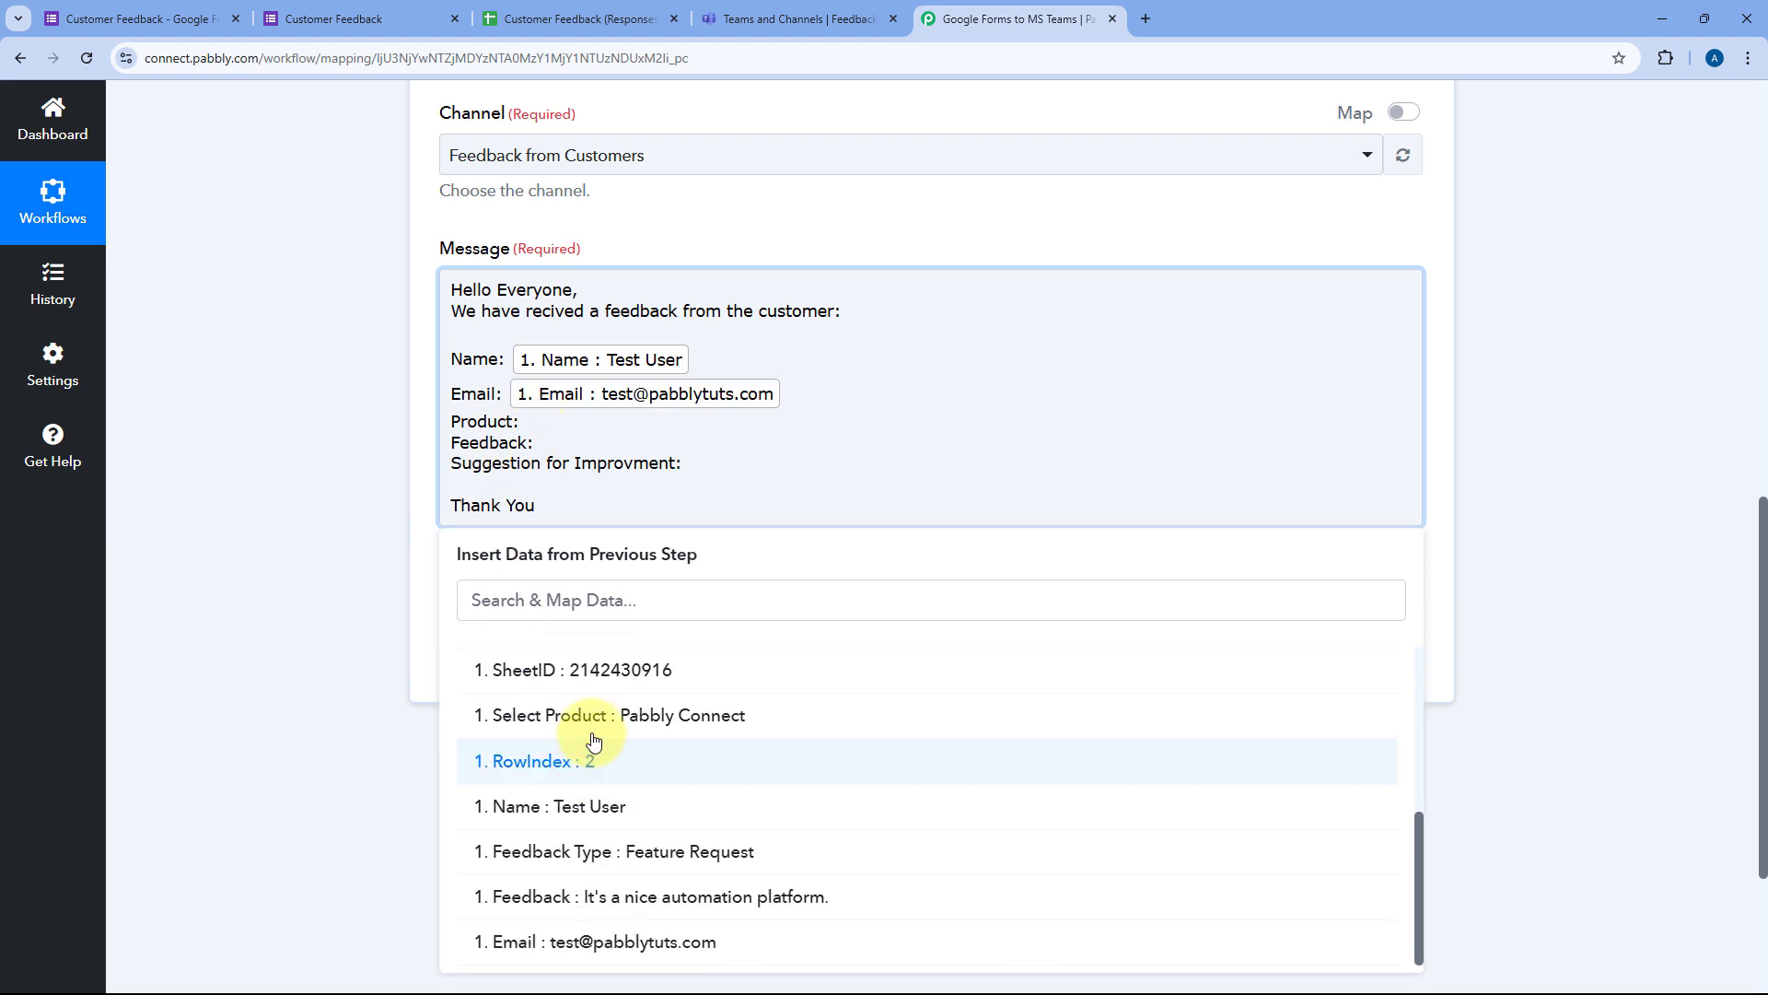
click(671, 715)
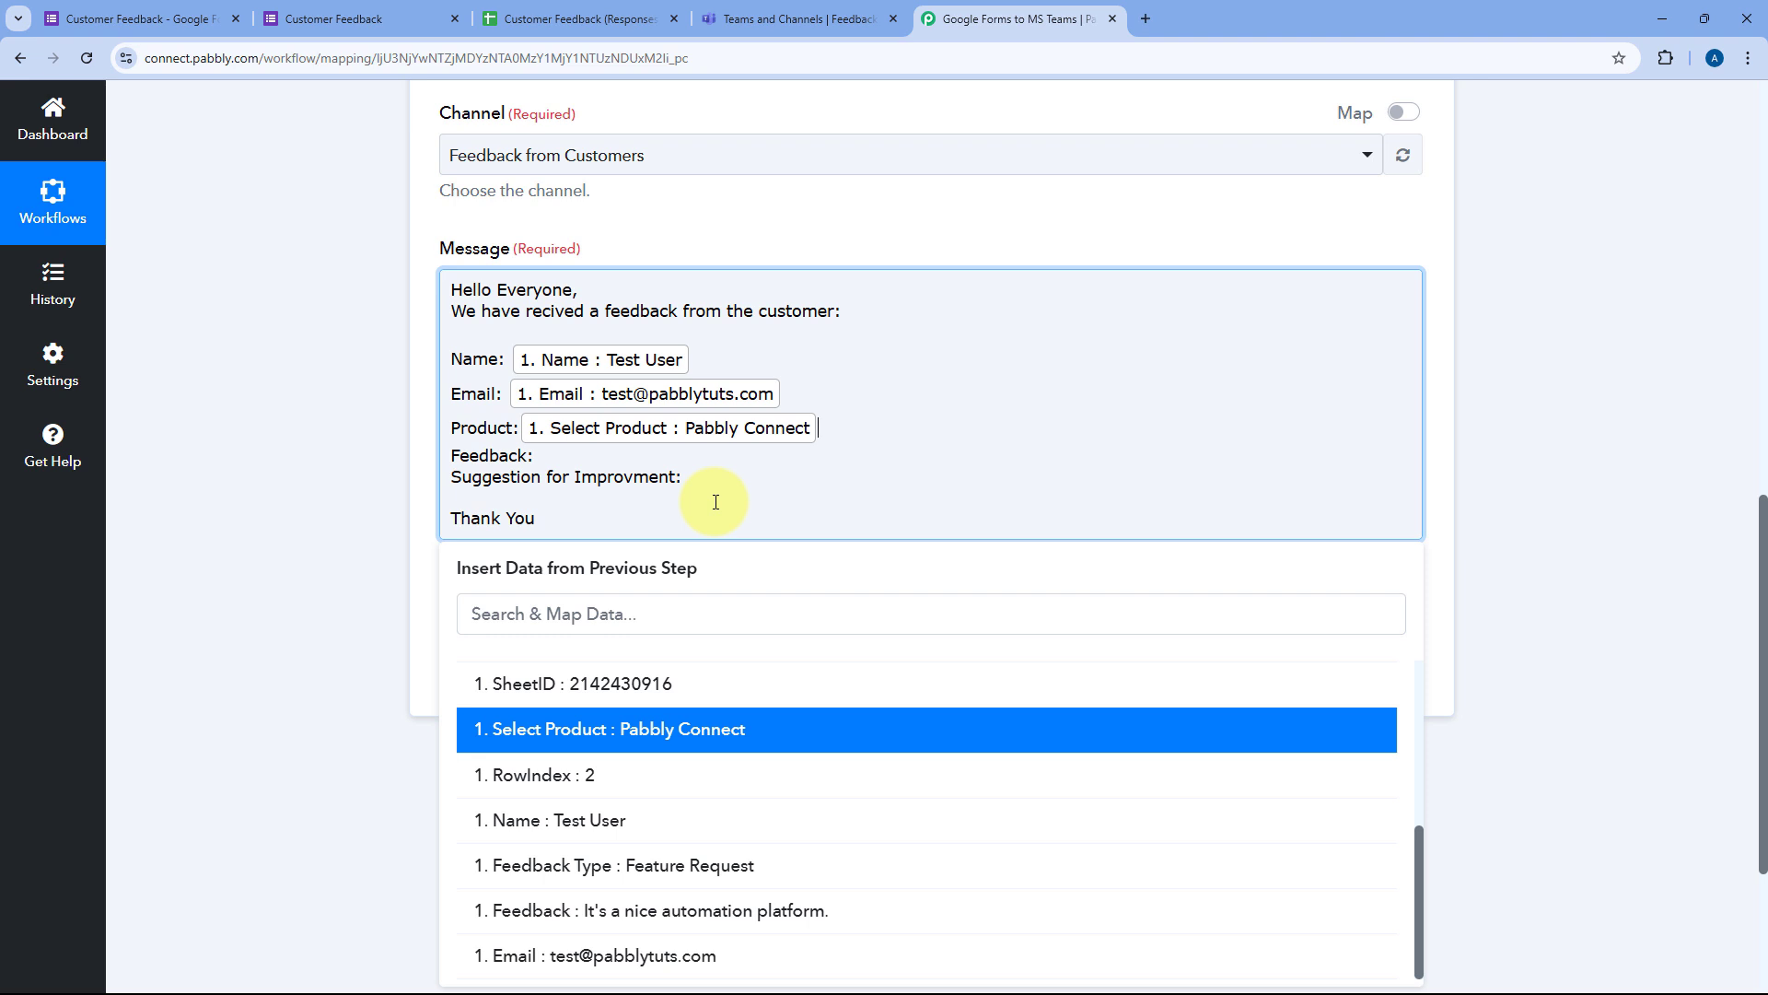
click(451, 455)
key(Return)
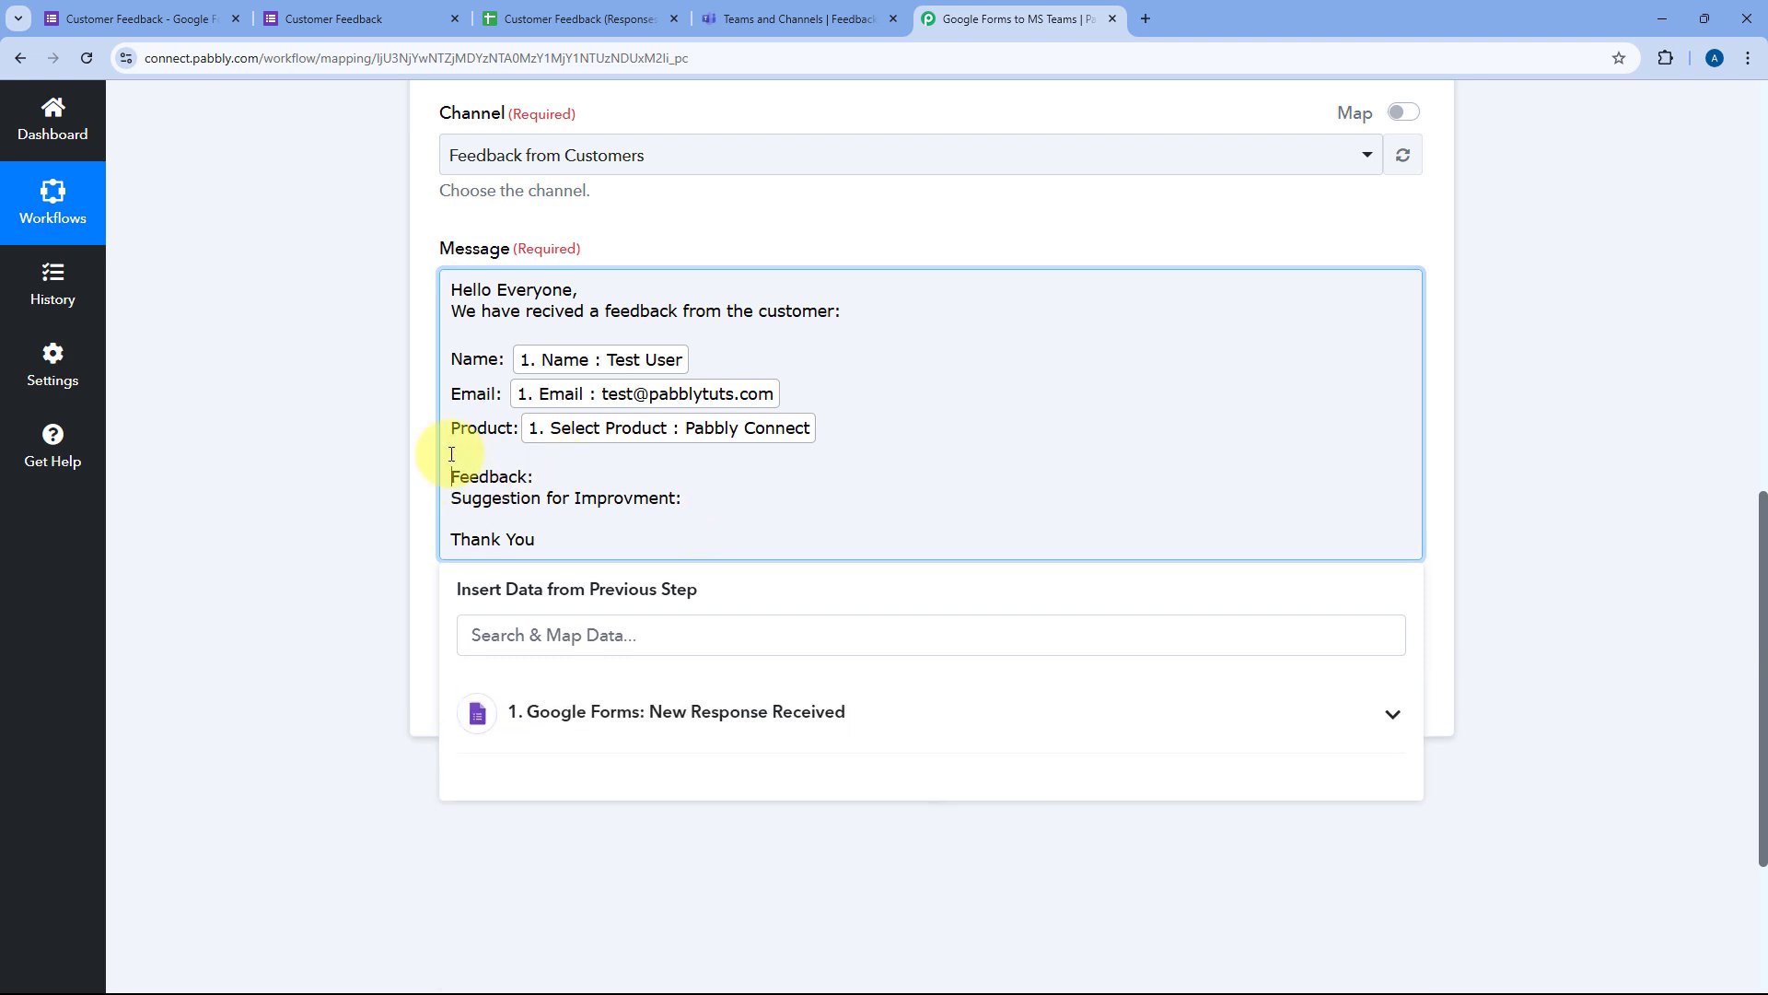
text(Feedback Type:)
click(631, 711)
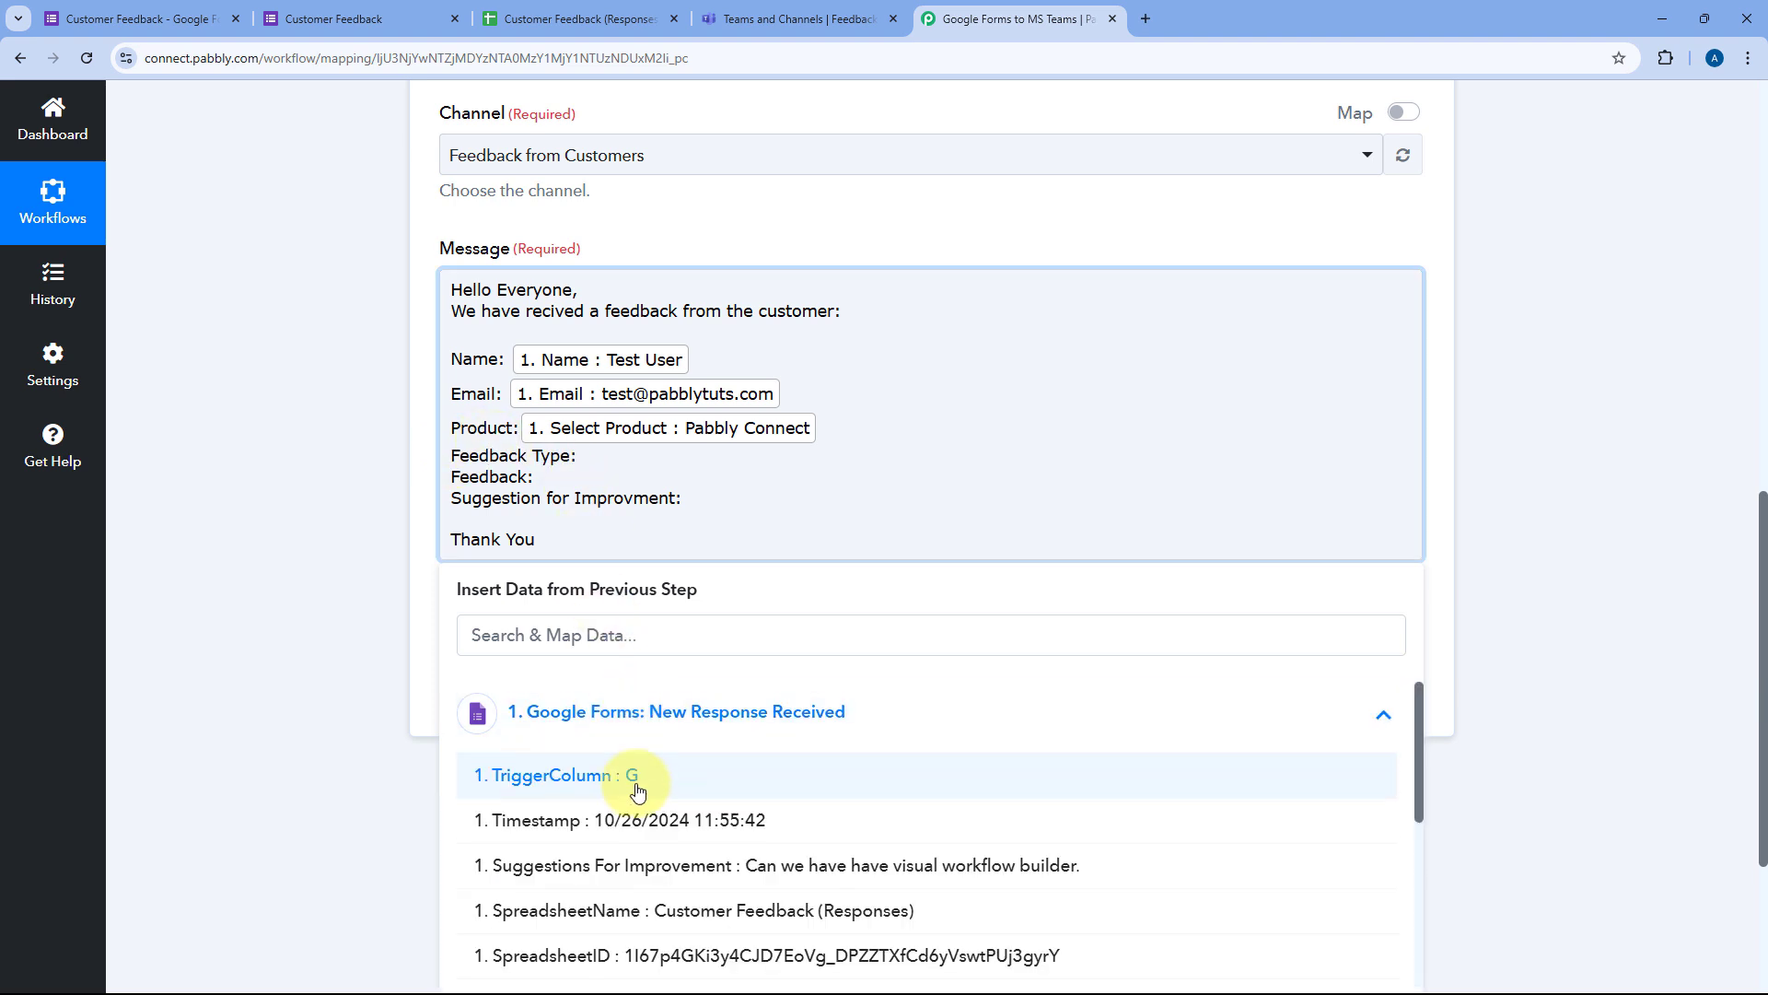
scroll(632, 786, down, 5)
click(668, 885)
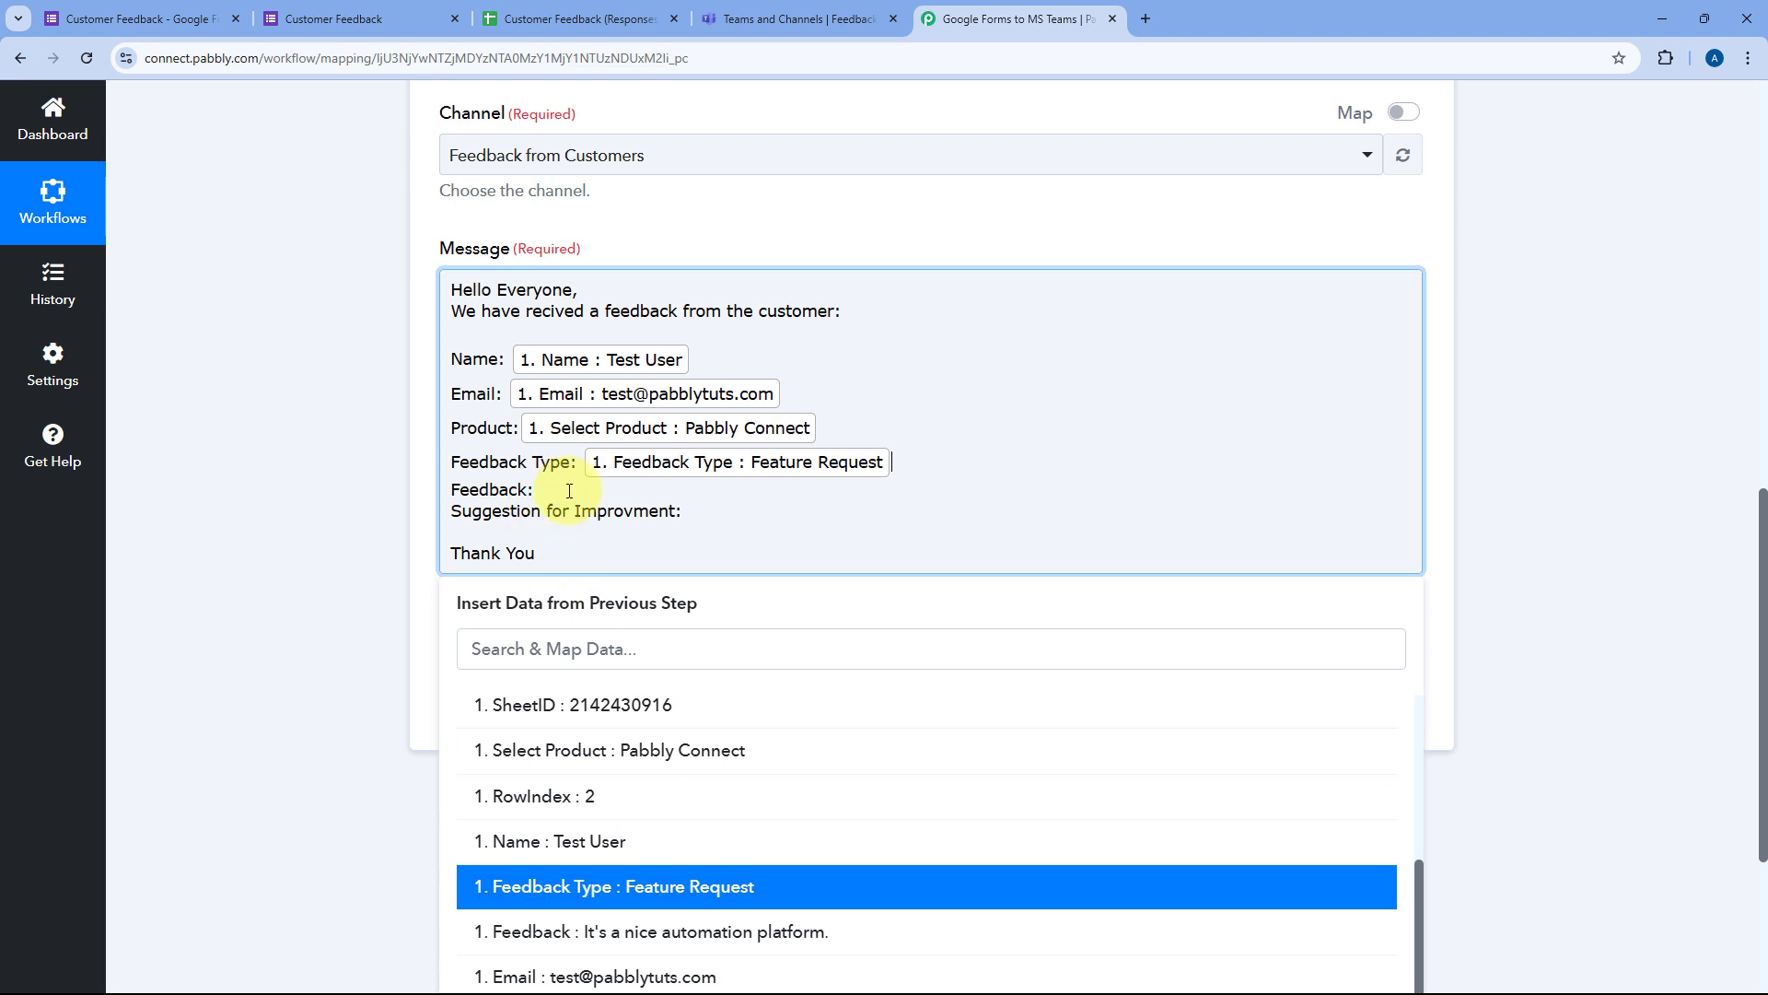
Step: Insert the Feedback and Suggestions For Improvement values and close the field list
click(525, 493)
click(647, 752)
scroll(645, 802, down, 3)
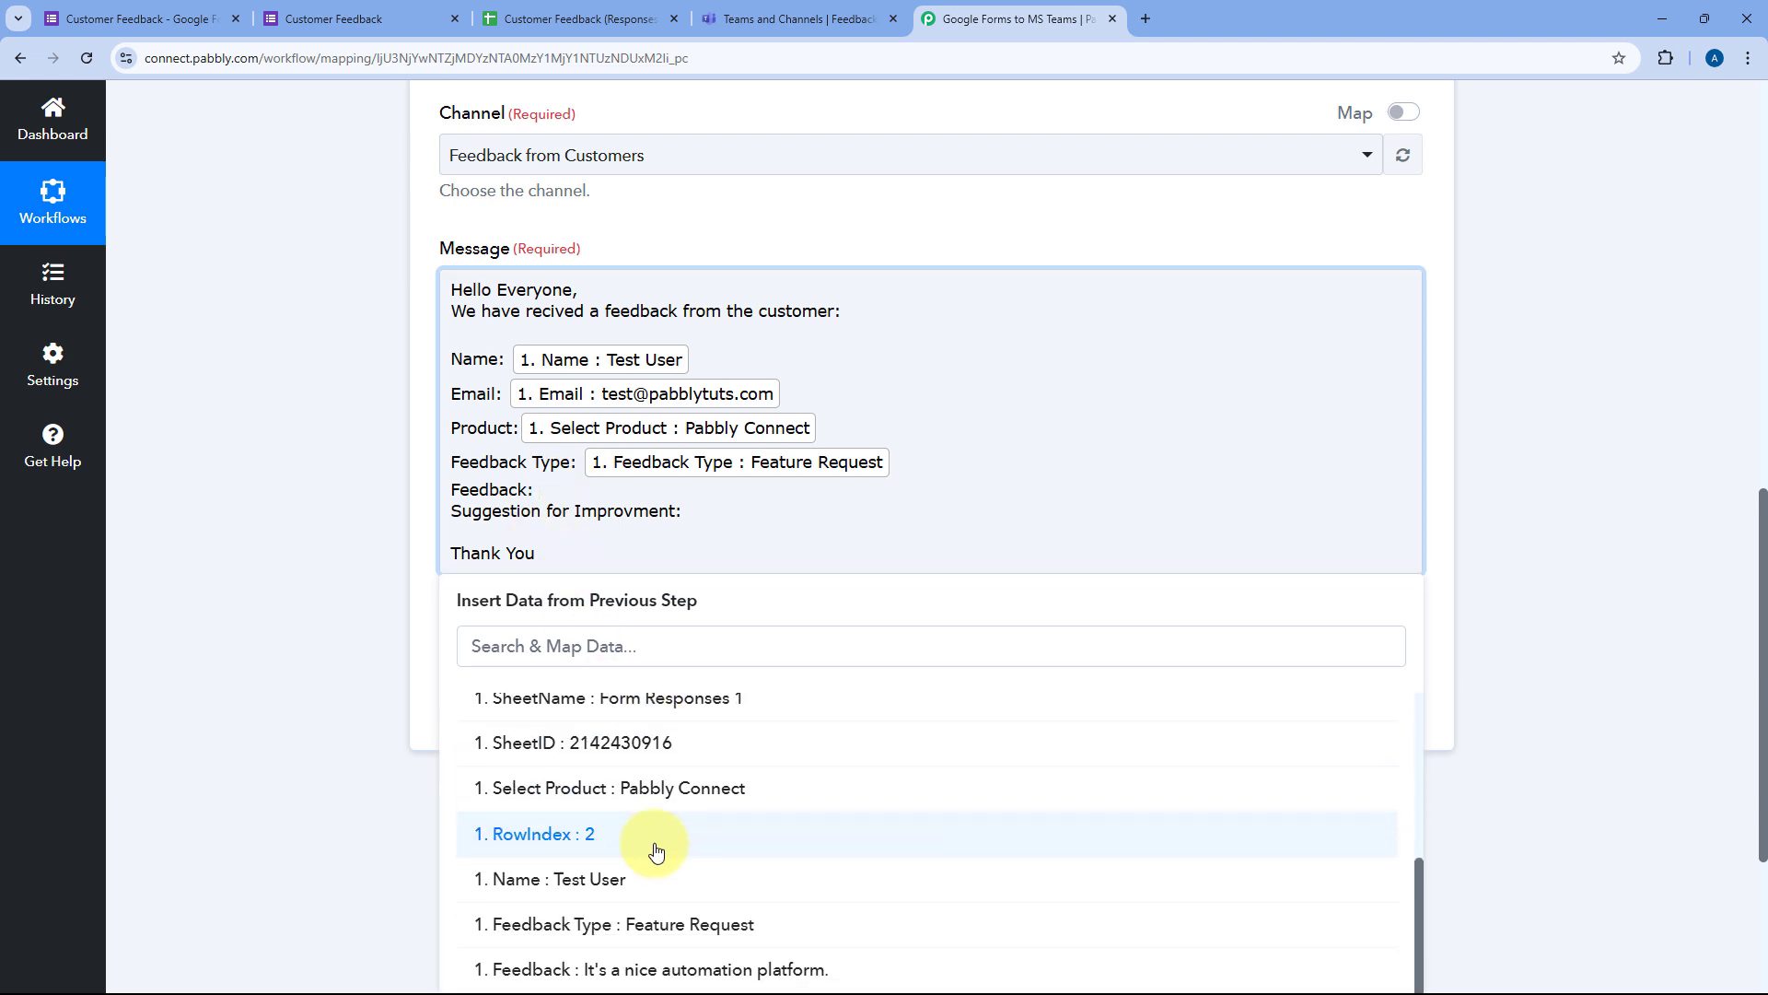
click(644, 979)
click(691, 523)
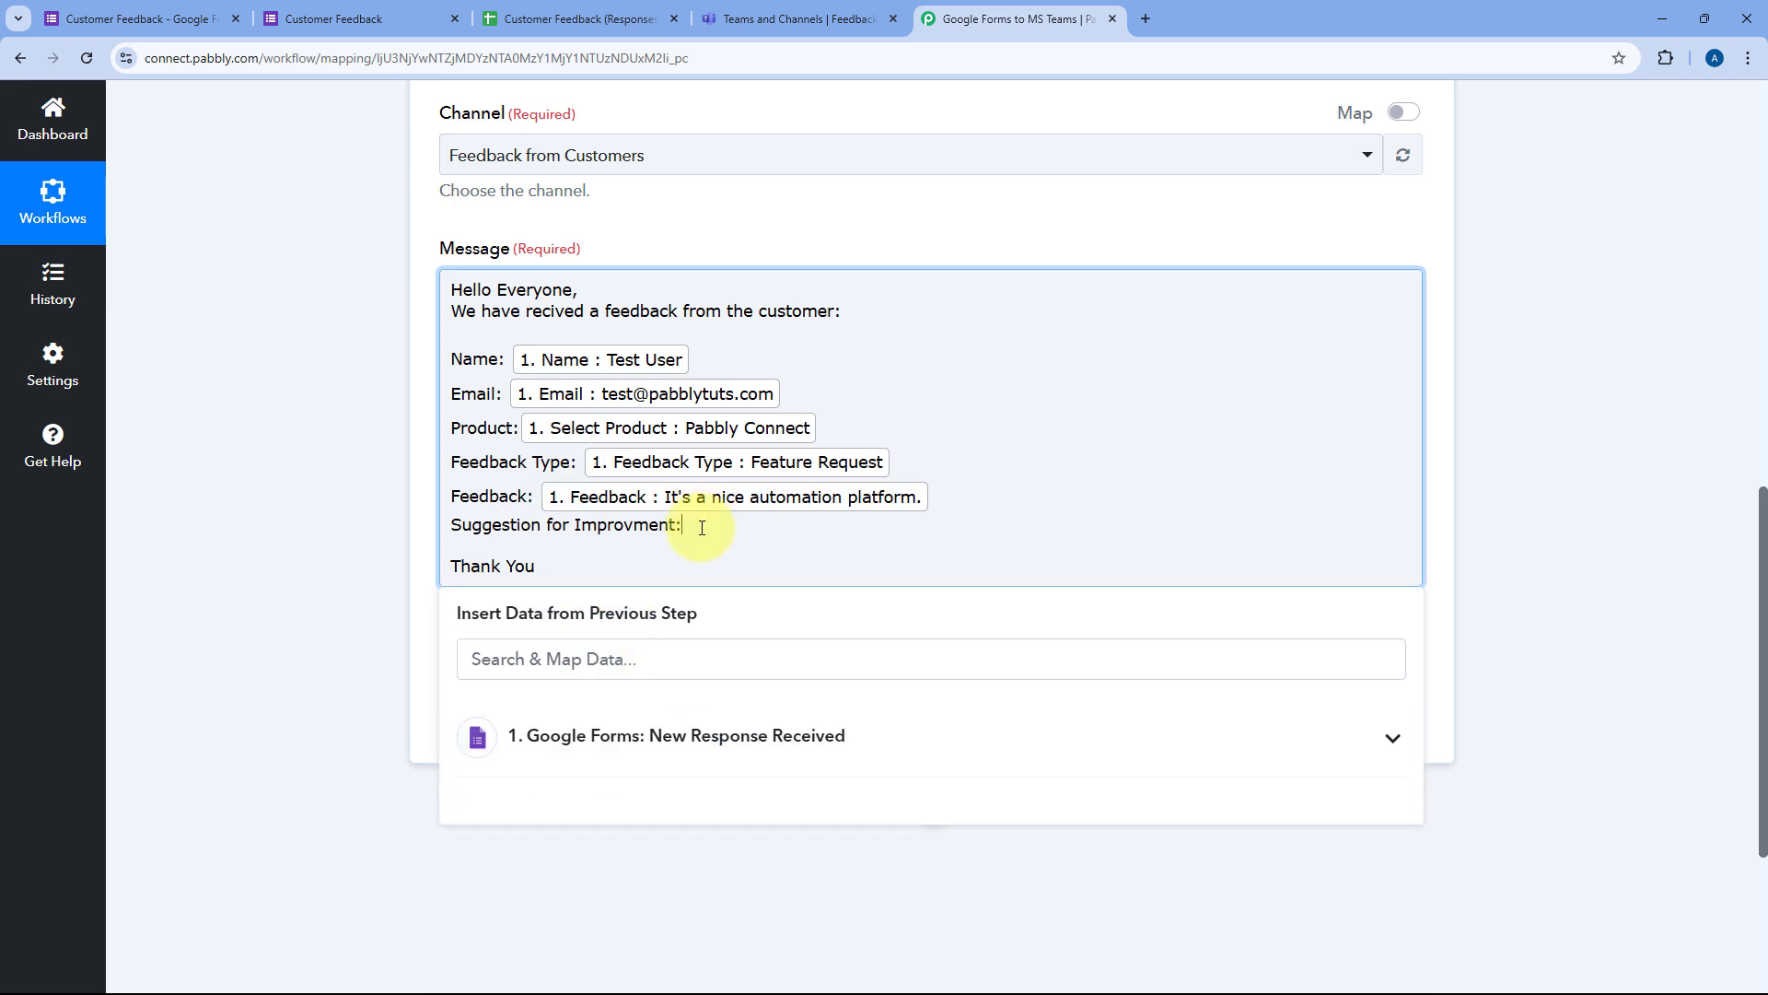
click(723, 732)
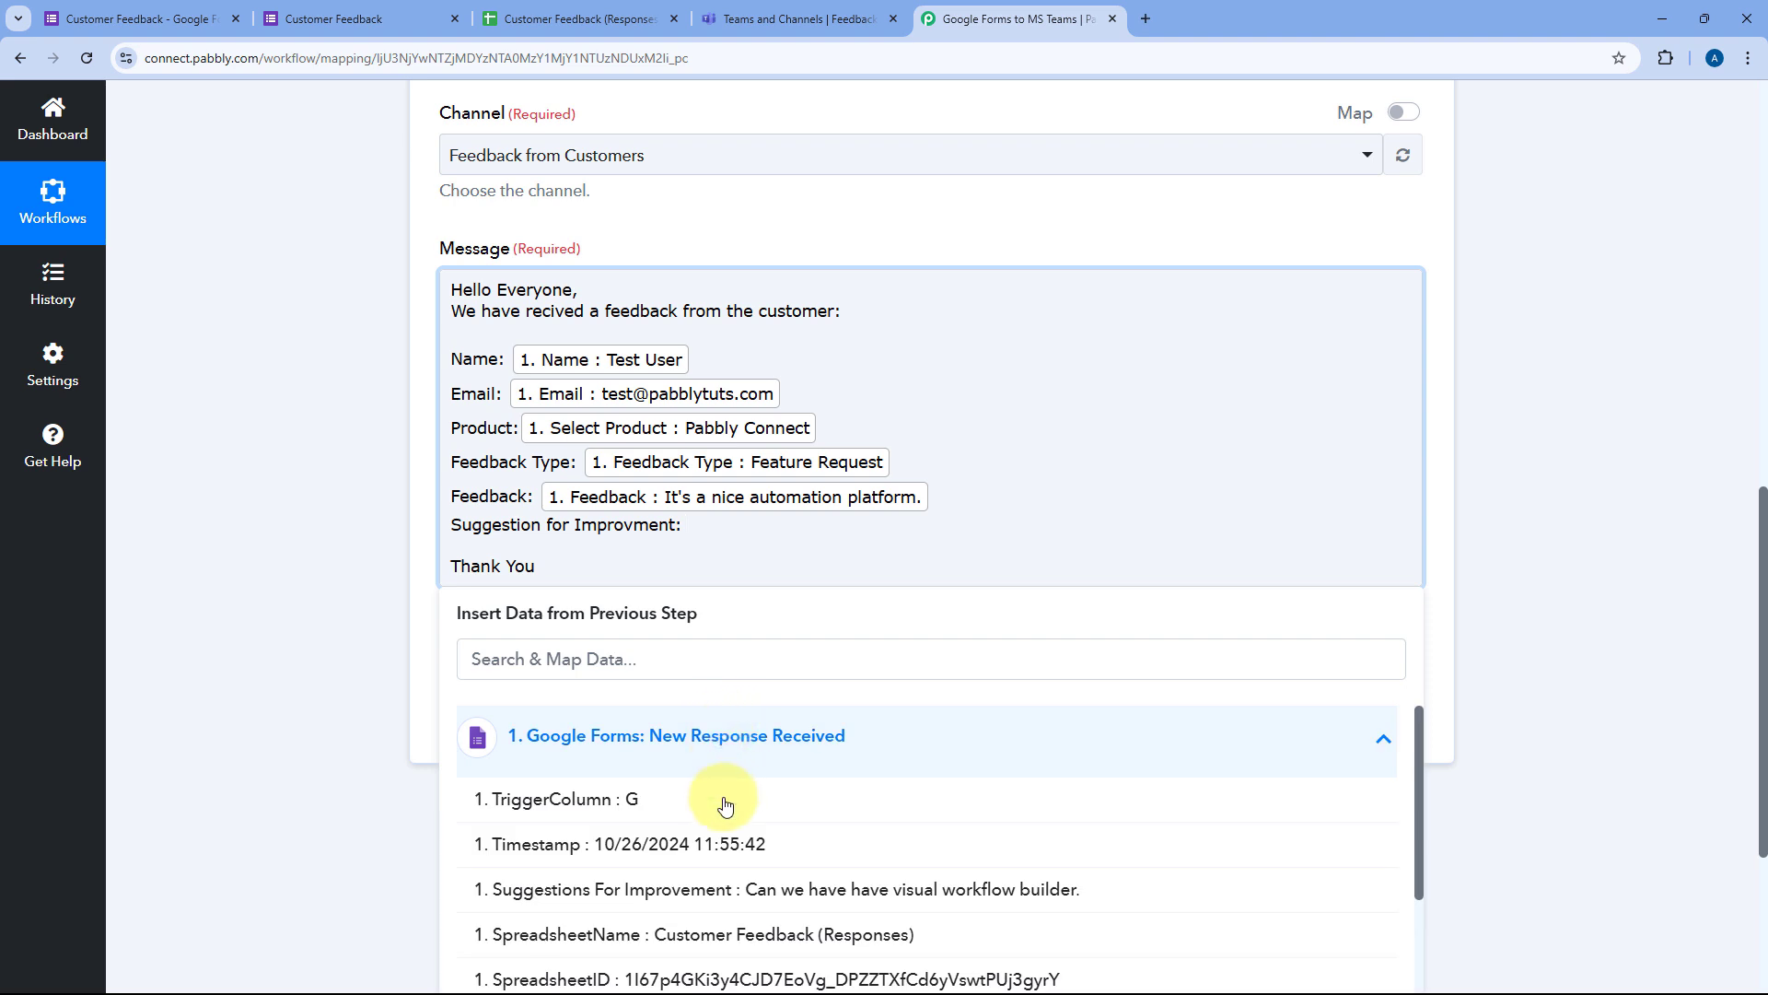
click(774, 889)
click(937, 463)
click(855, 231)
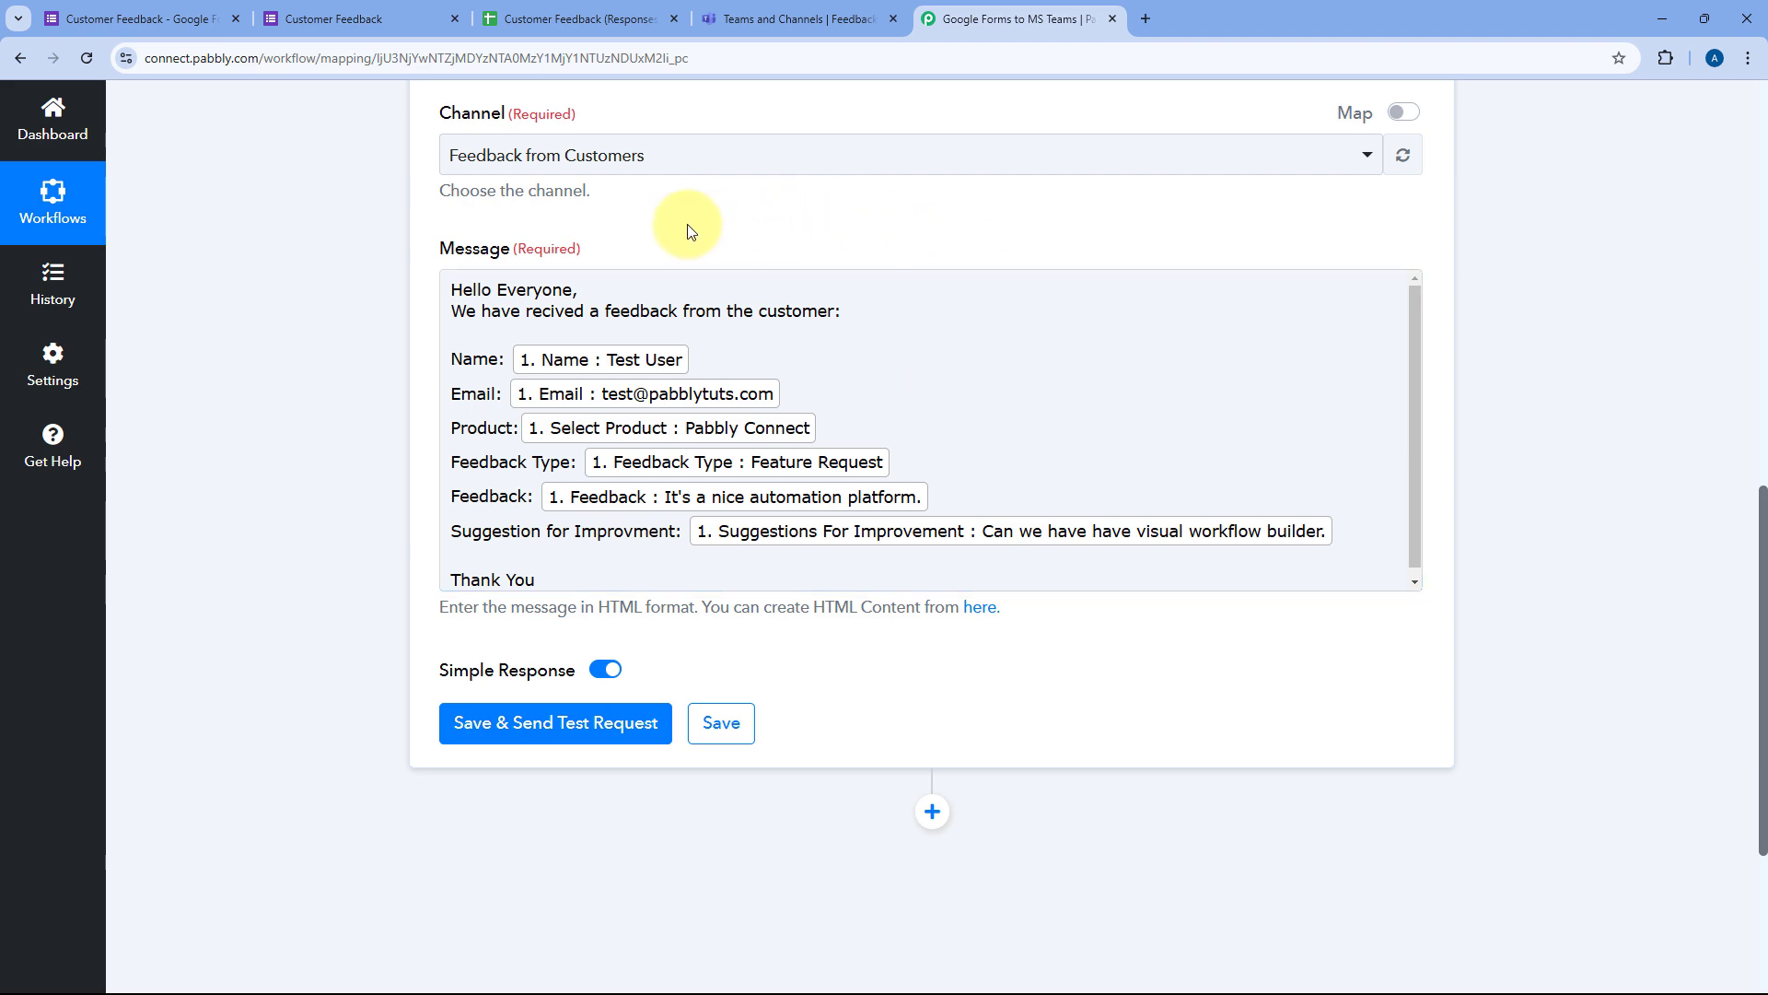
scroll(590, 322, up, 2)
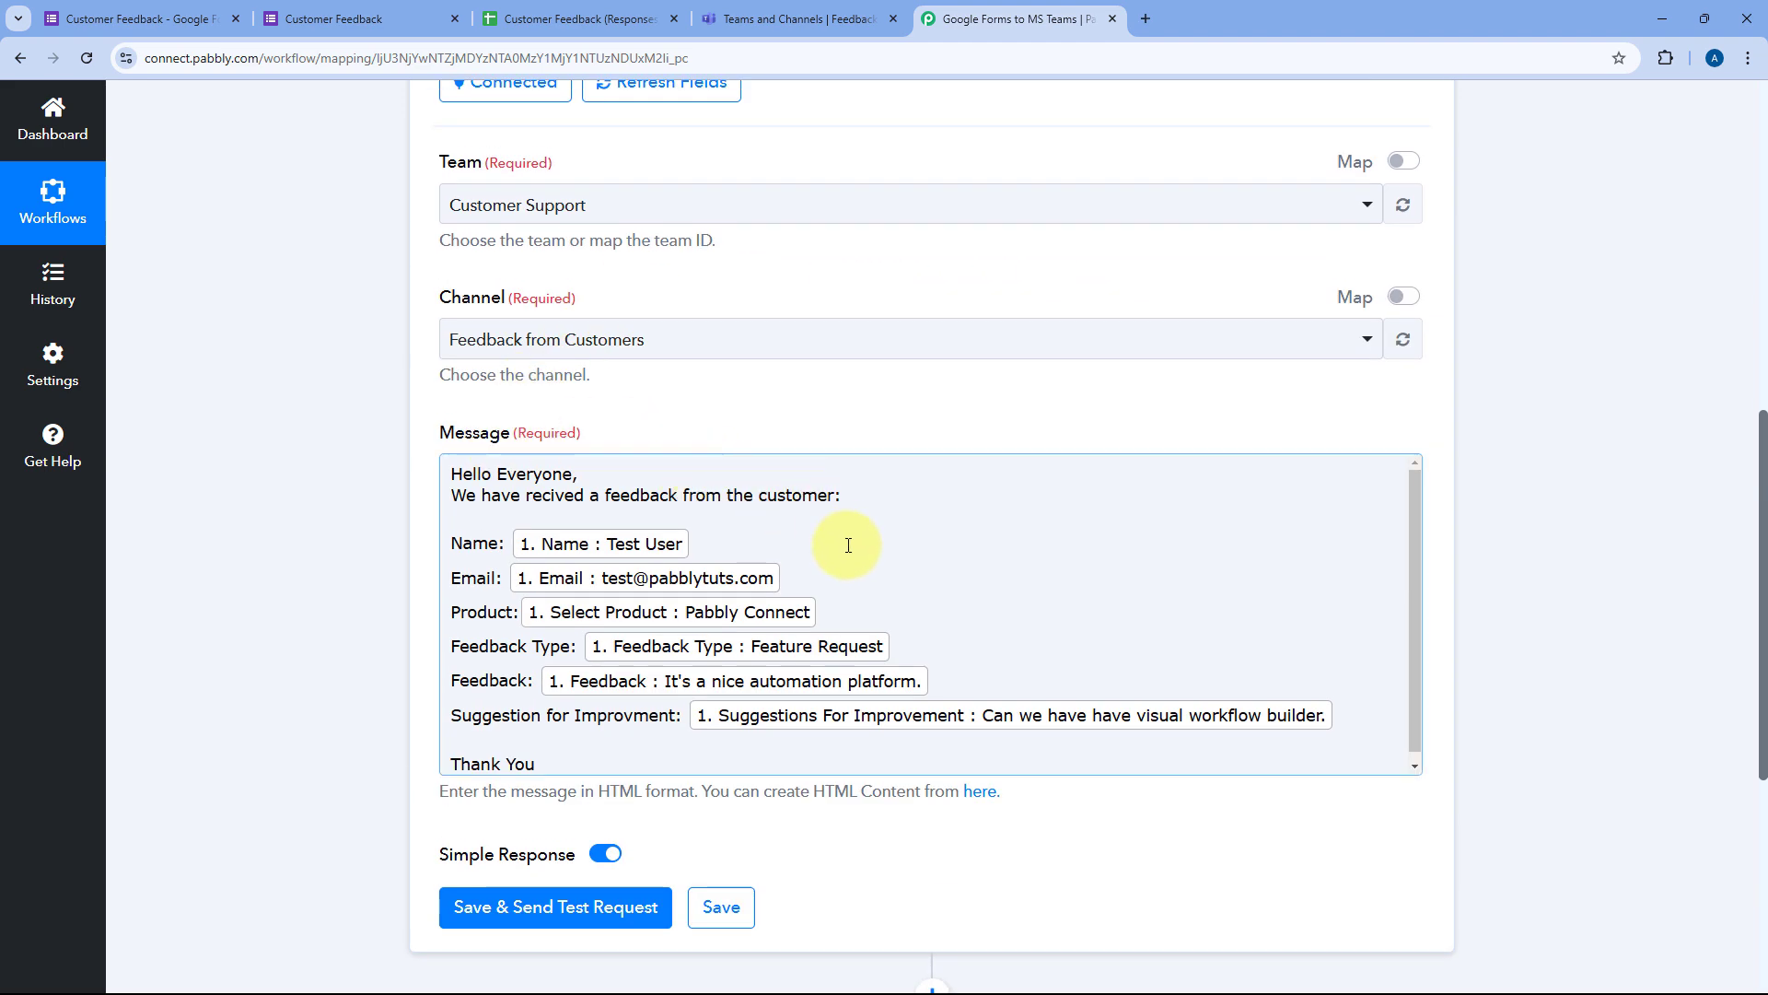
scroll(848, 549, up, 1)
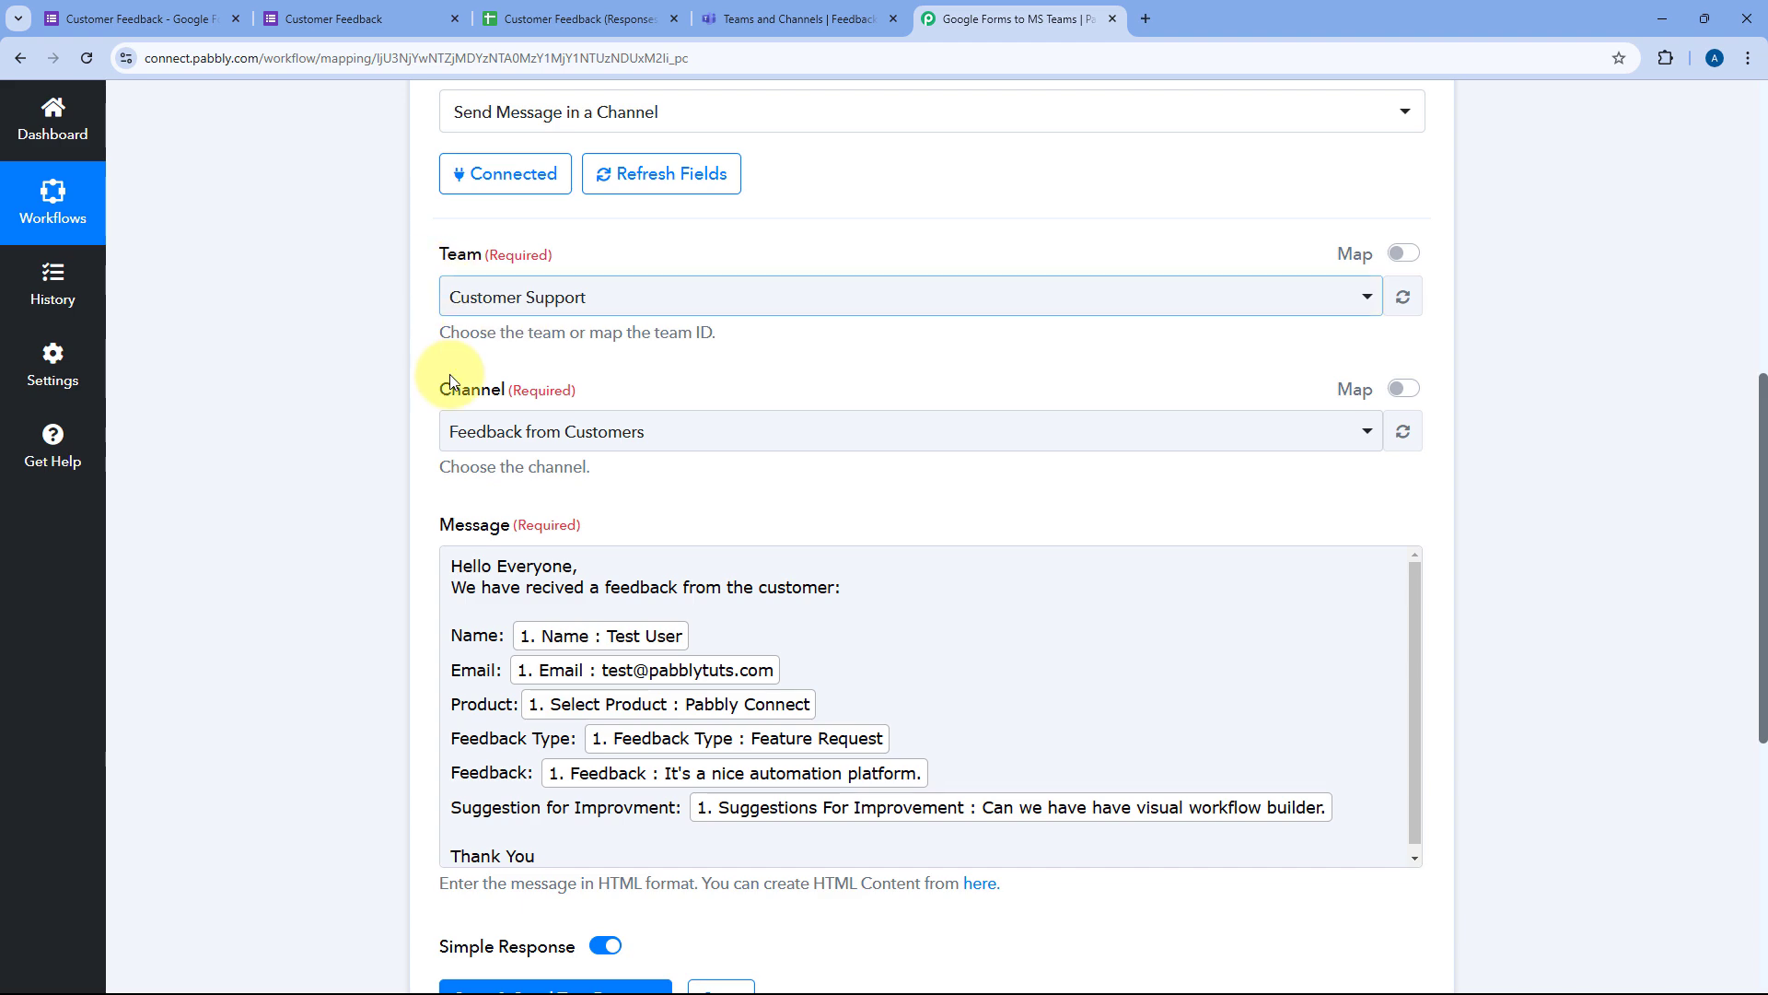
Step: Save & Send Test Request and review the Teams response showing MessageType message
scroll(423, 432, down, 5)
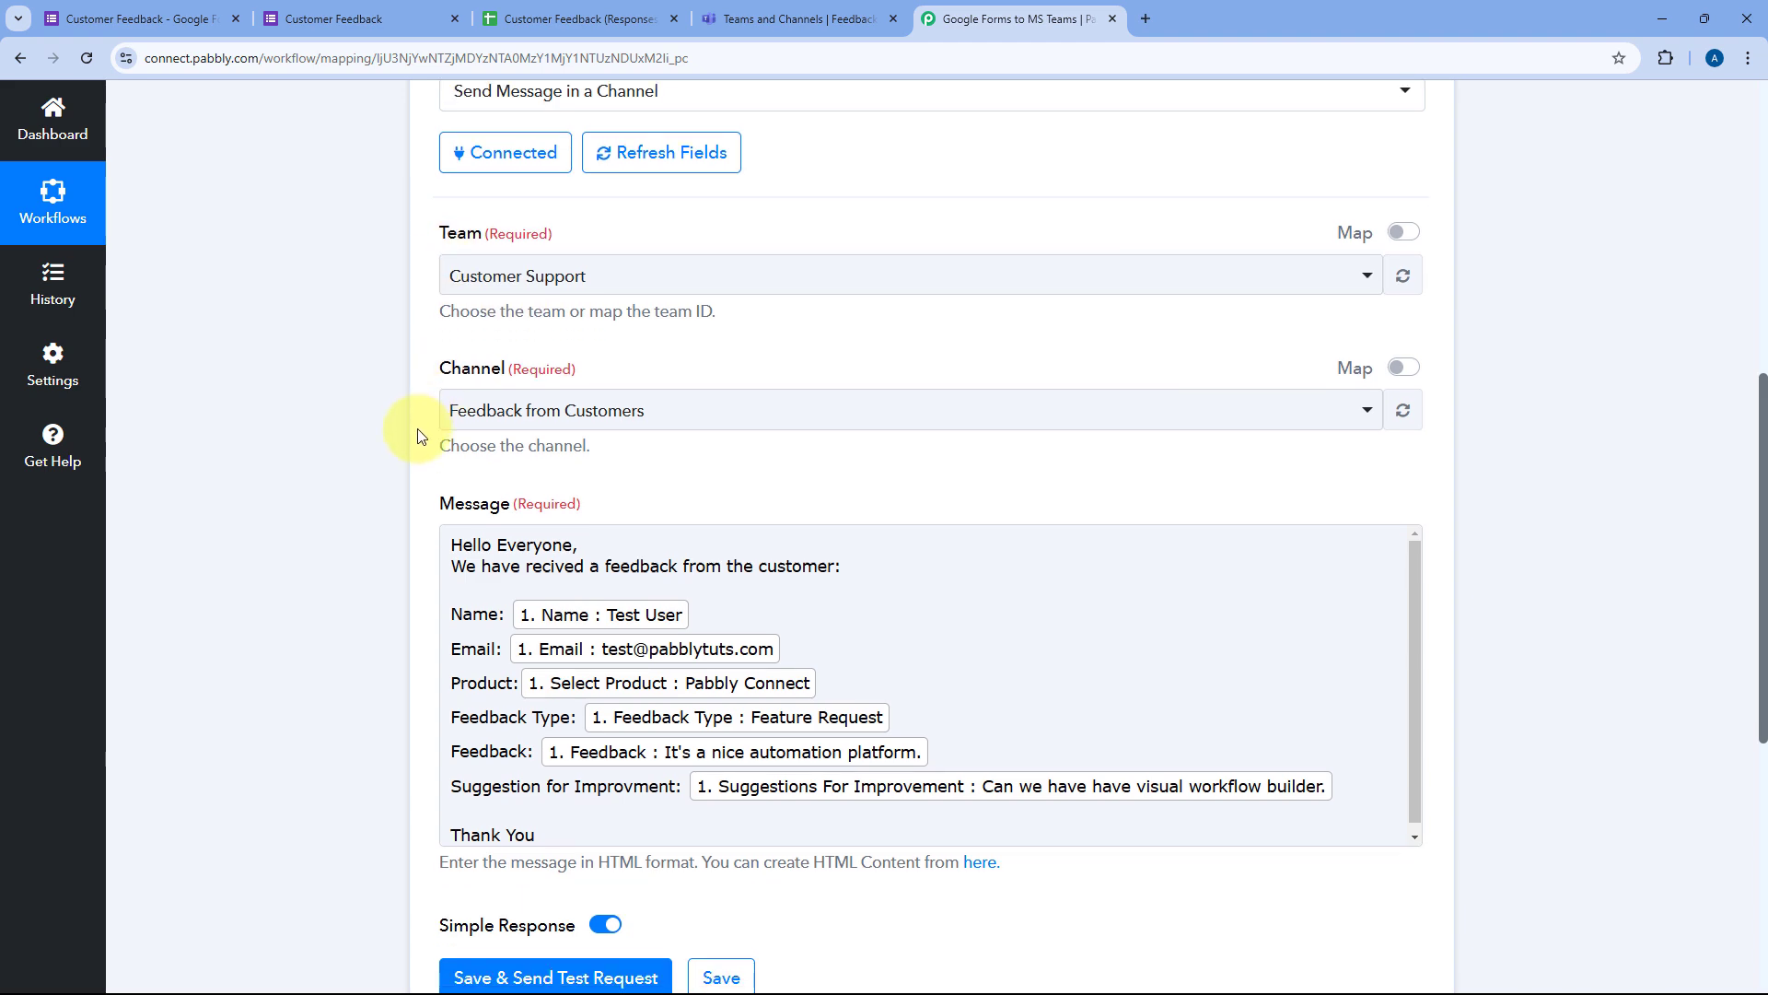
scroll(426, 433, down, 1)
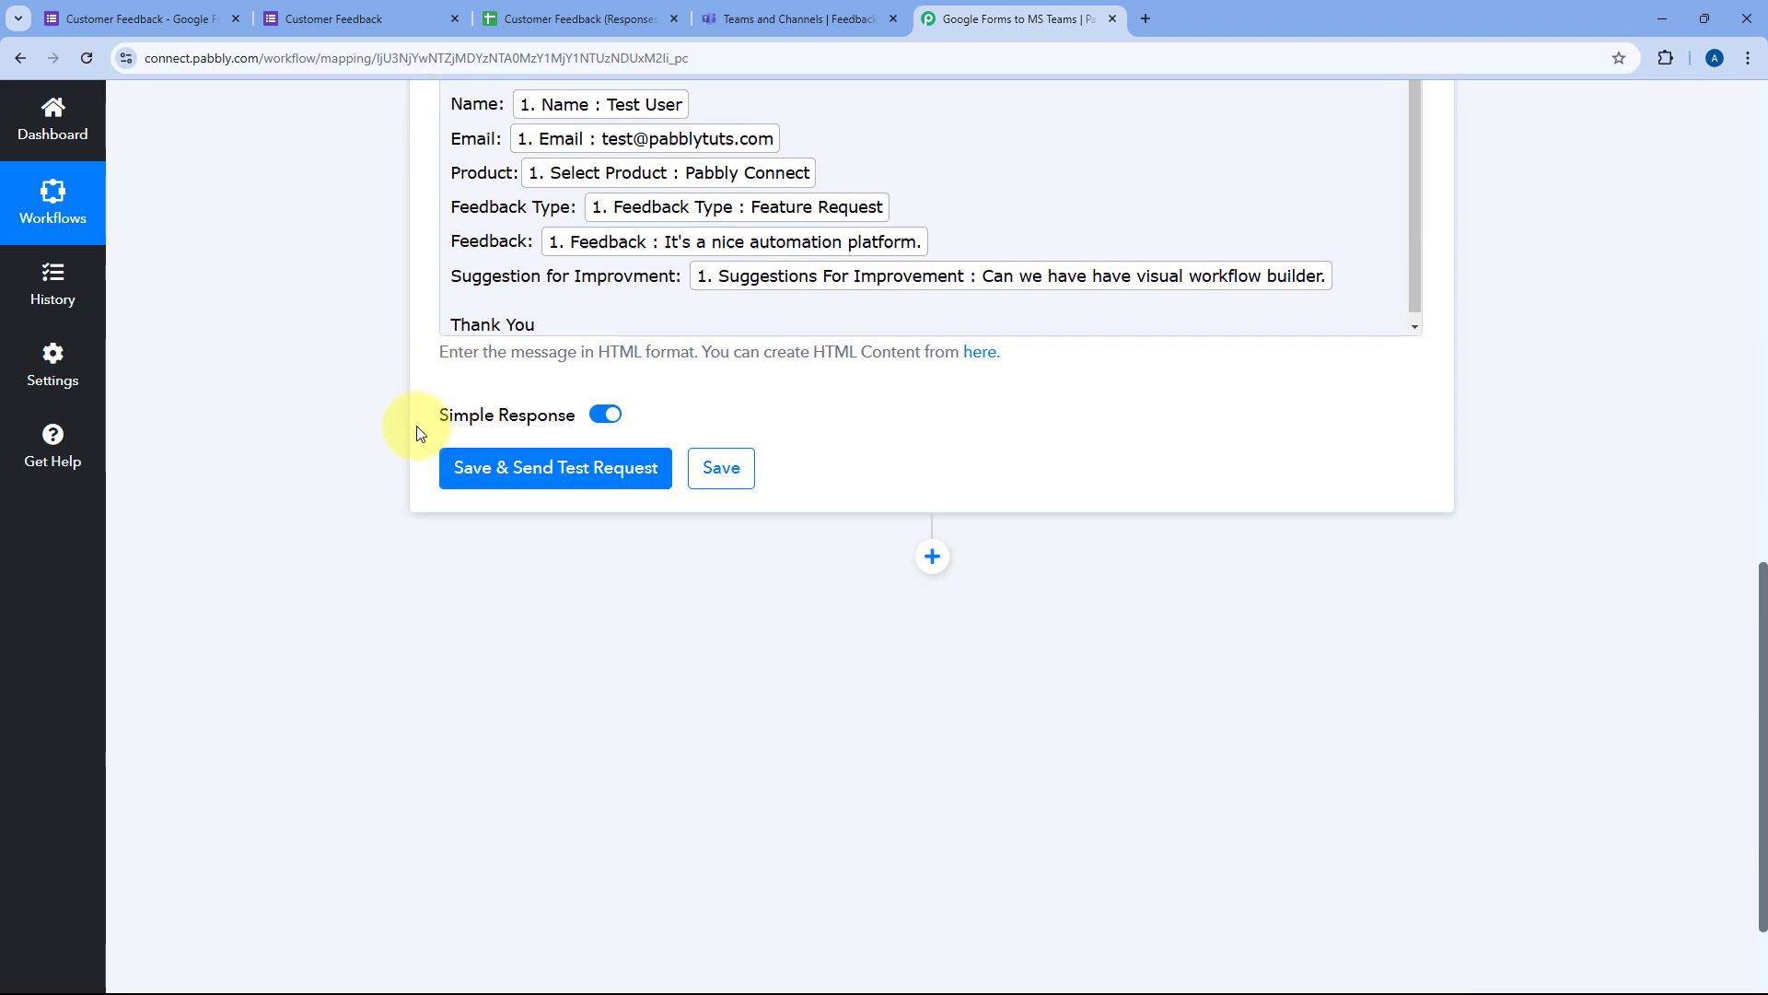
click(551, 452)
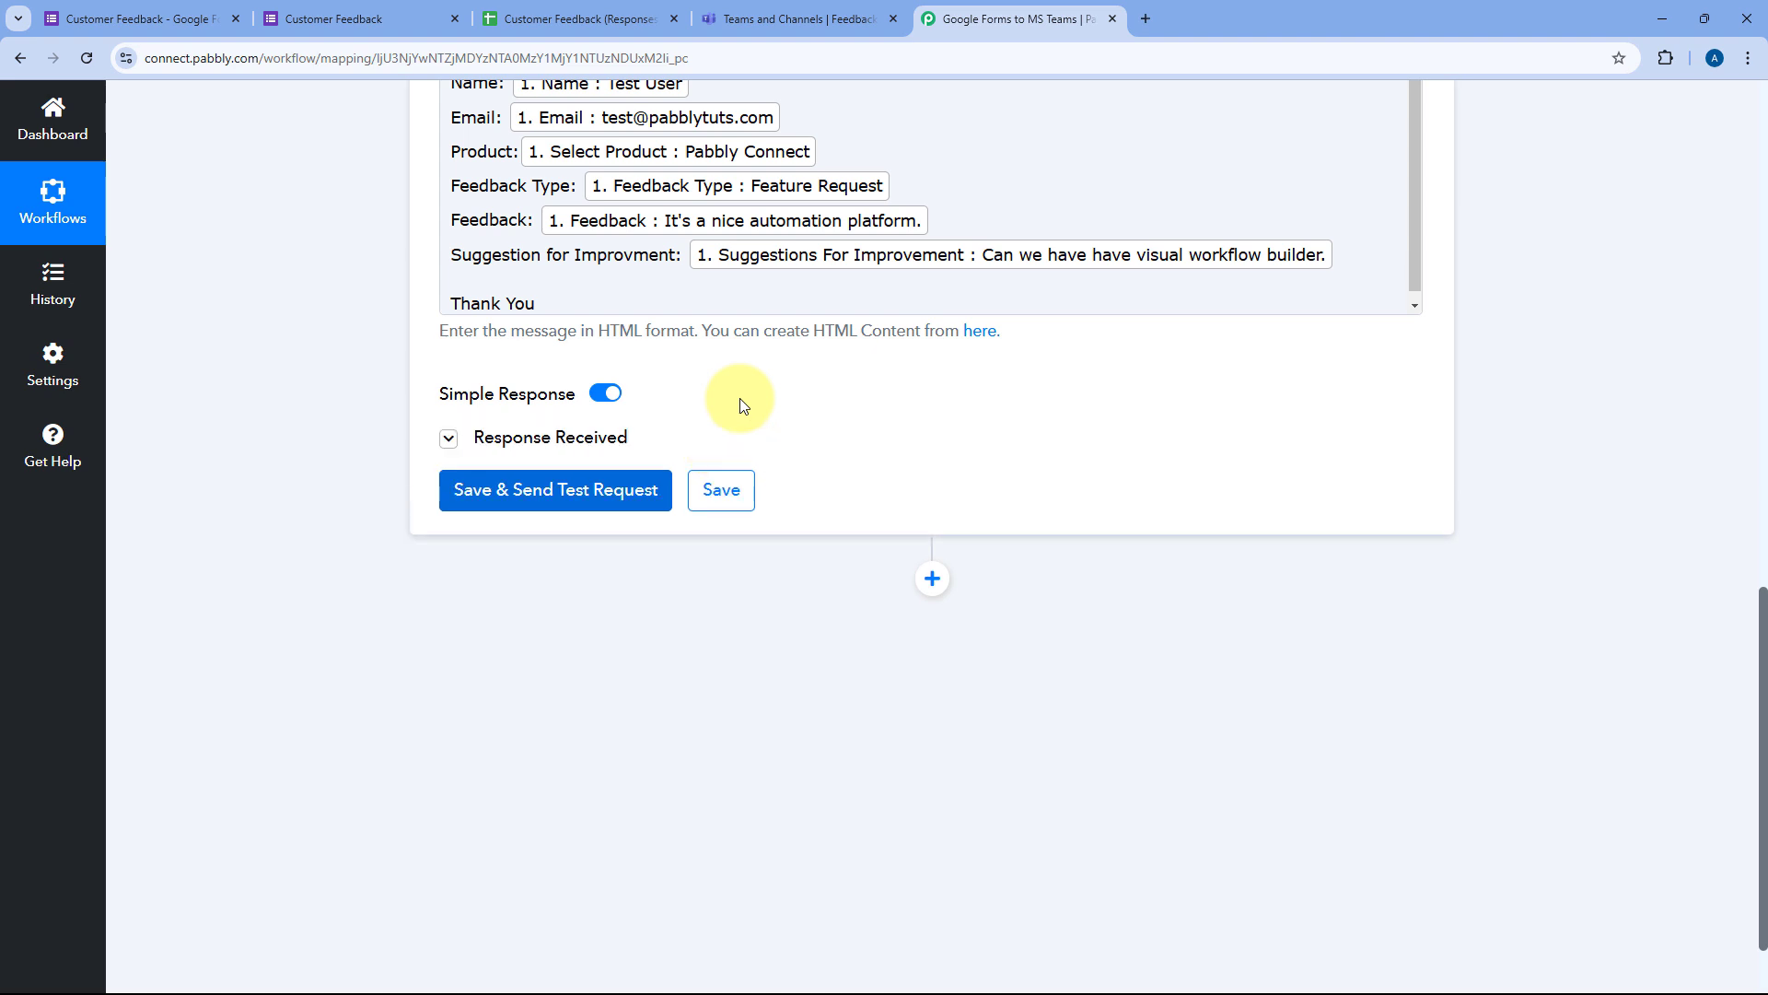
scroll(804, 423, down, 1)
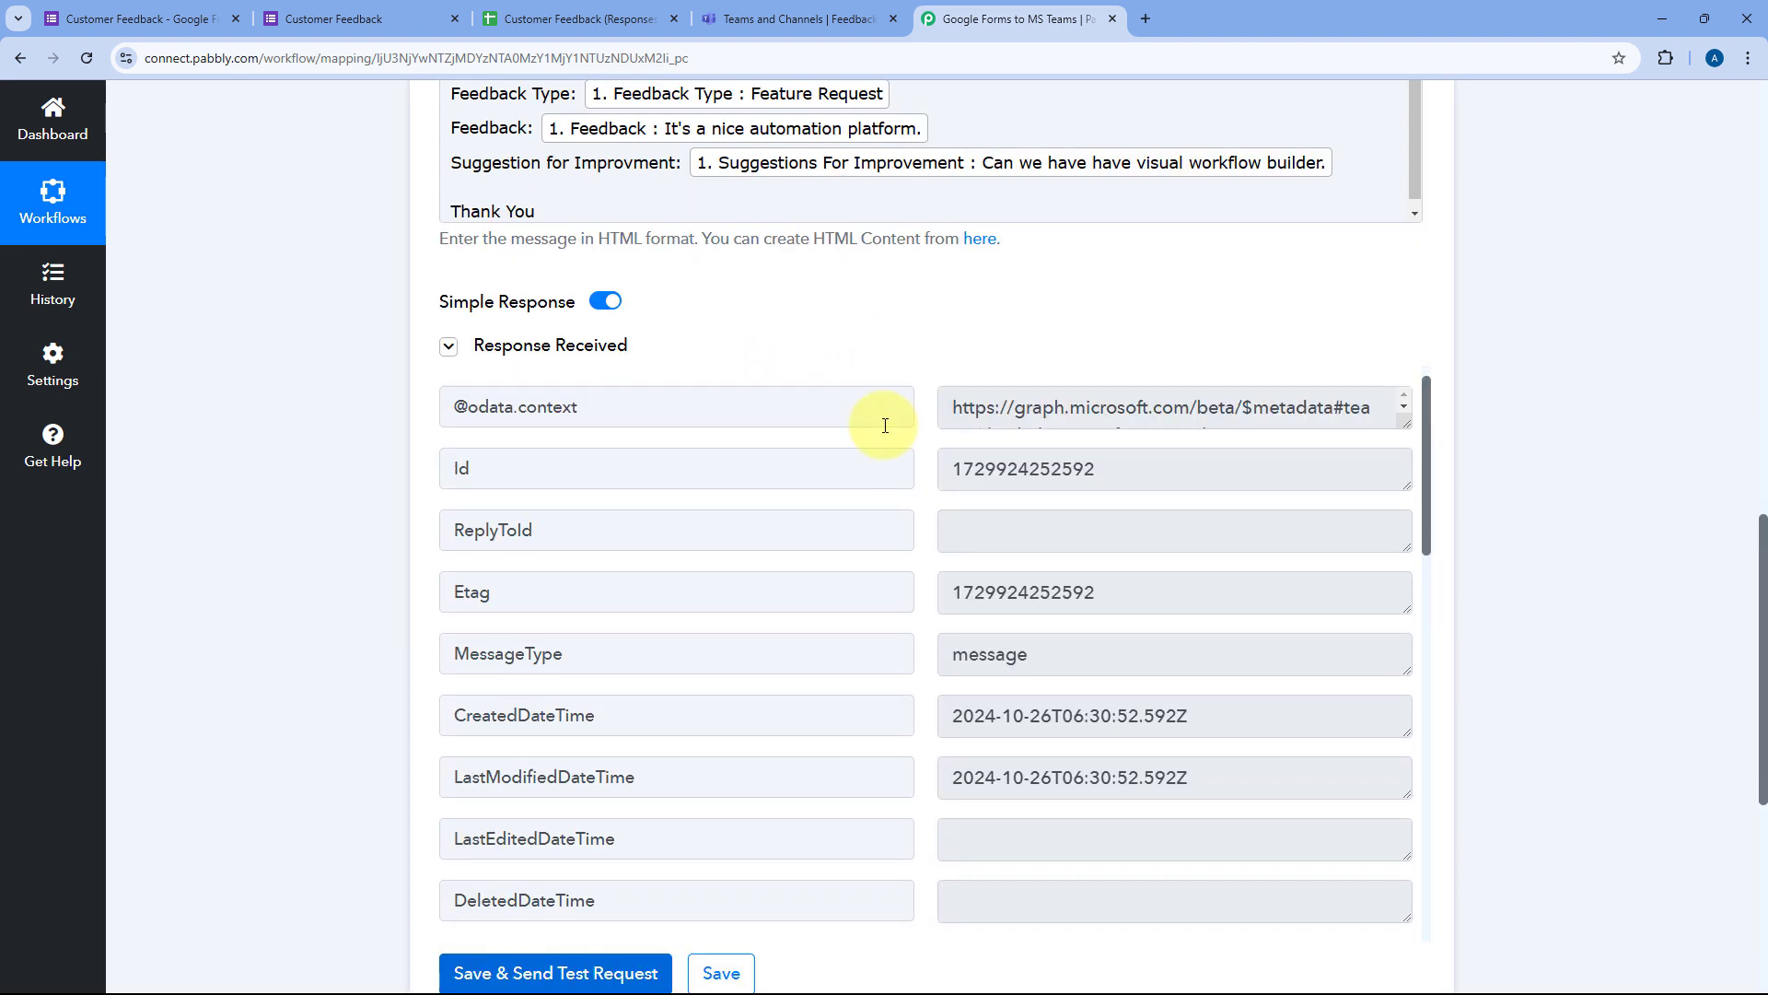
scroll(948, 522, down, 7)
scroll(925, 533, up, 7)
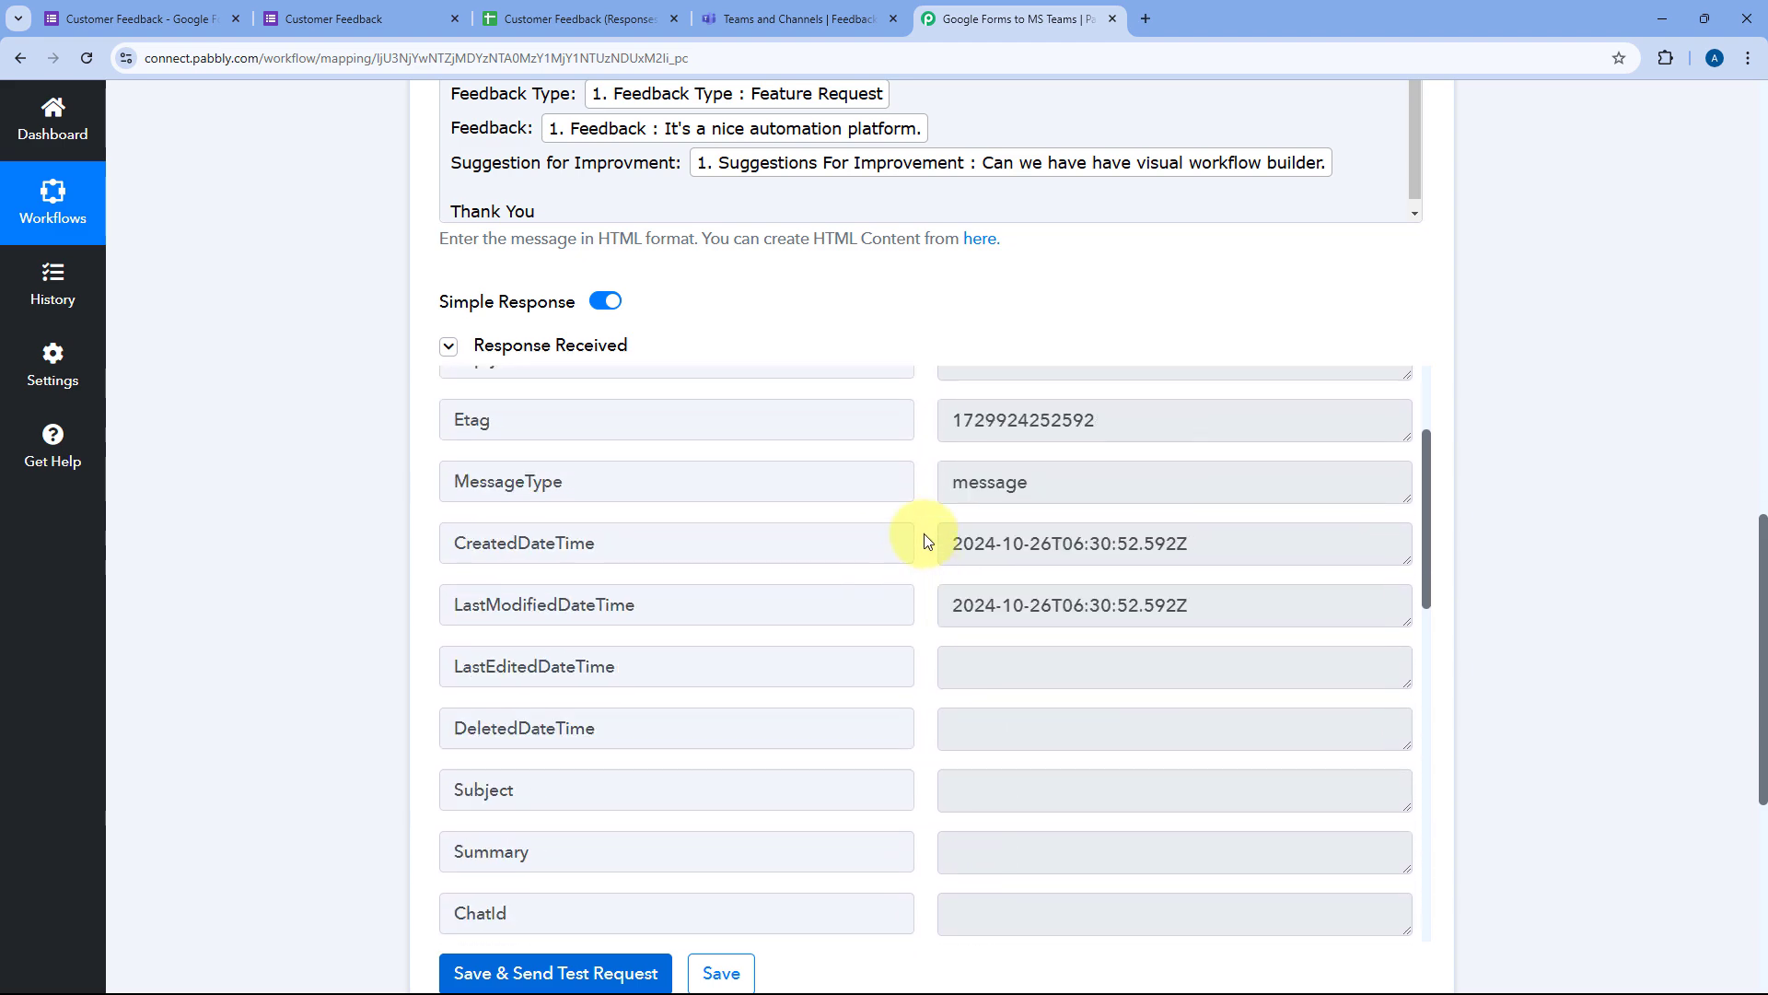
scroll(908, 501, up, 3)
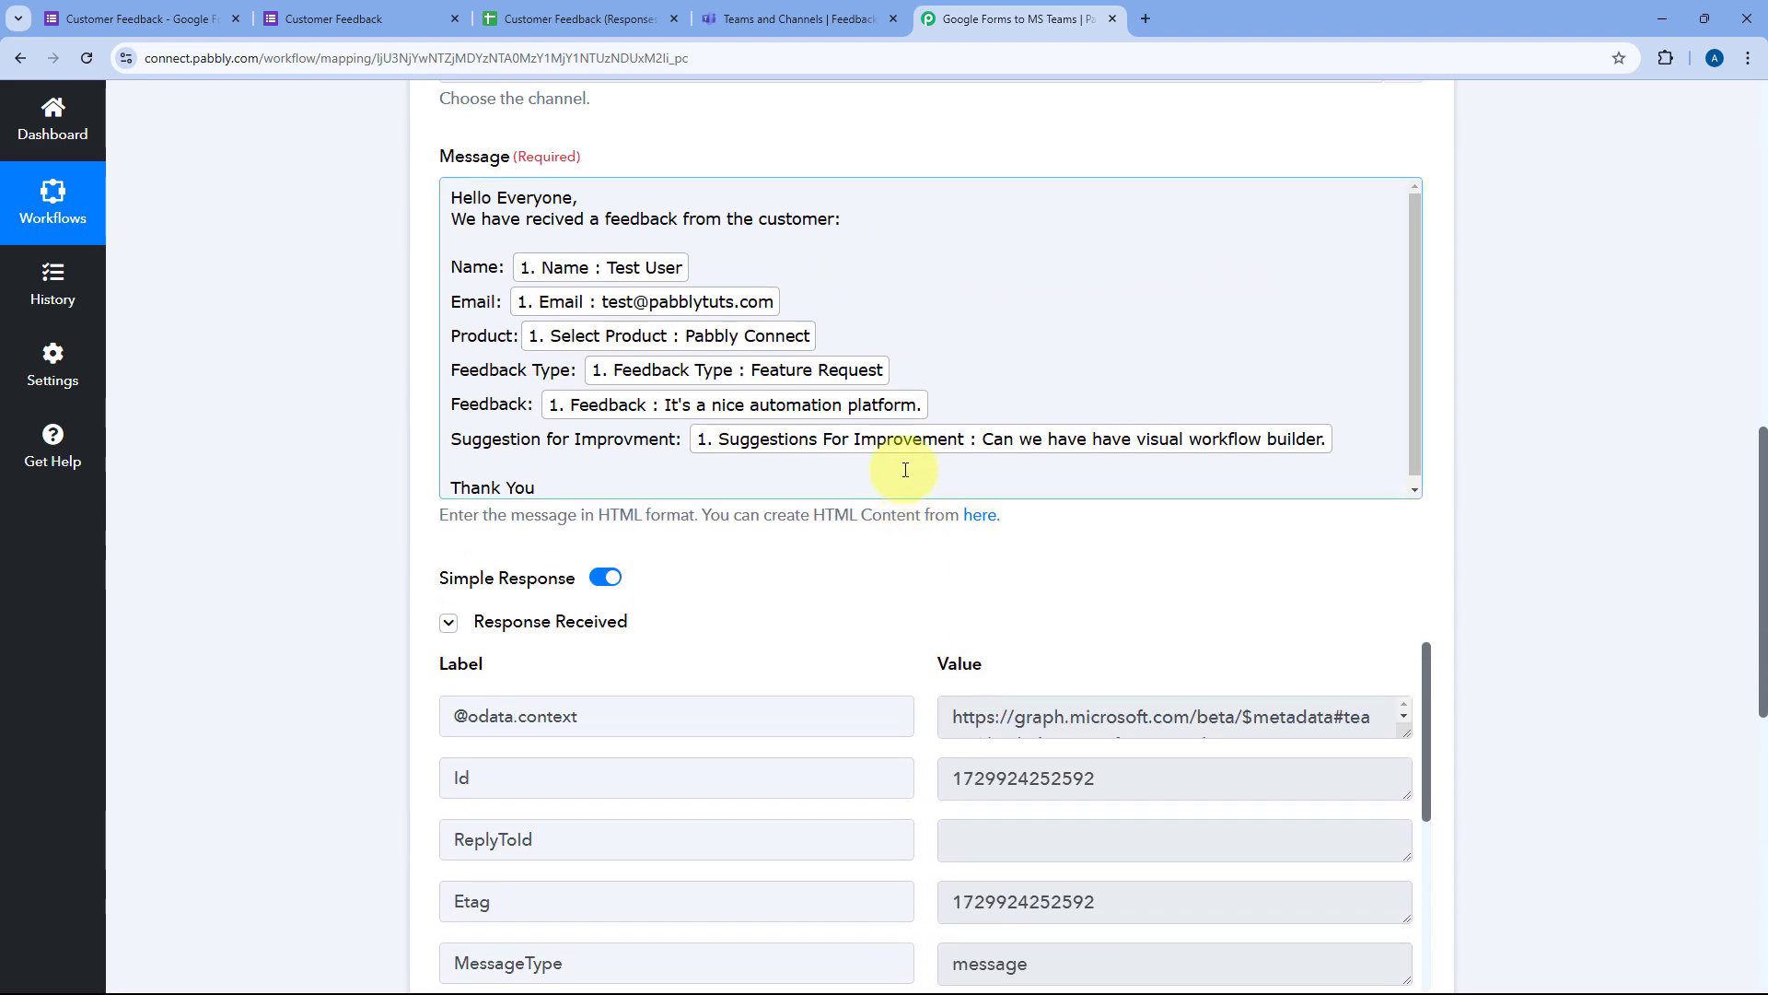
scroll(848, 527, up, 2)
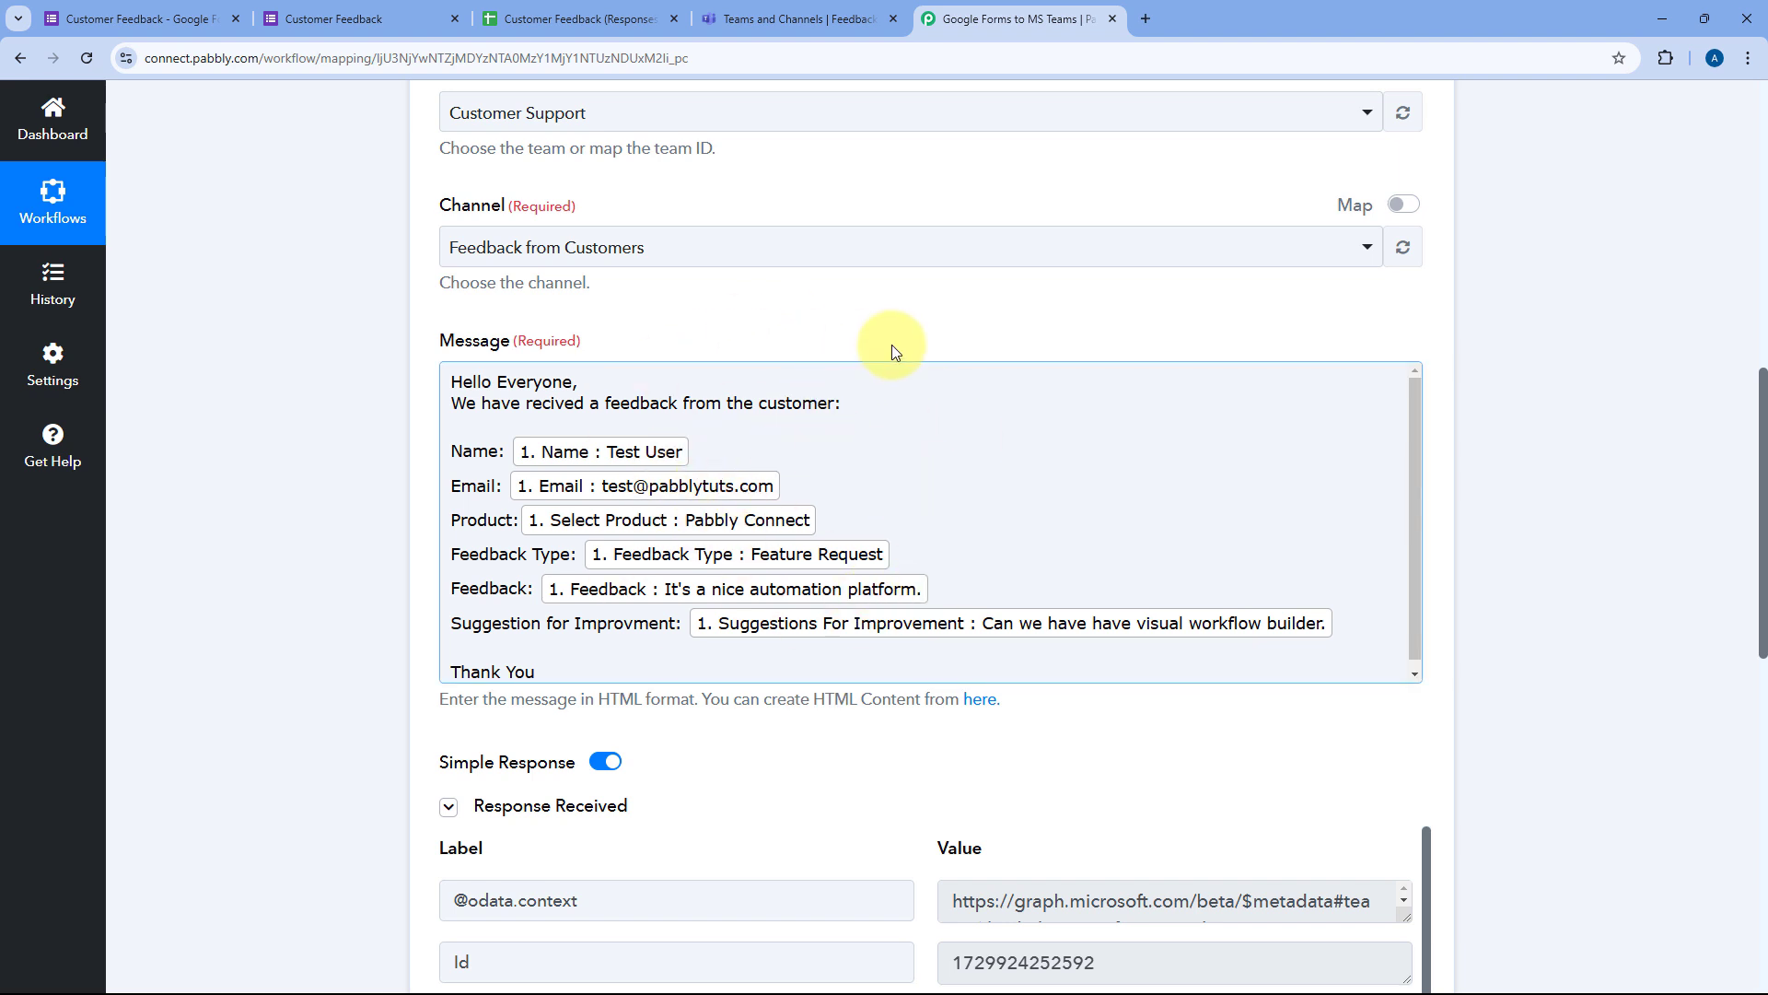
scroll(828, 359, up, 1)
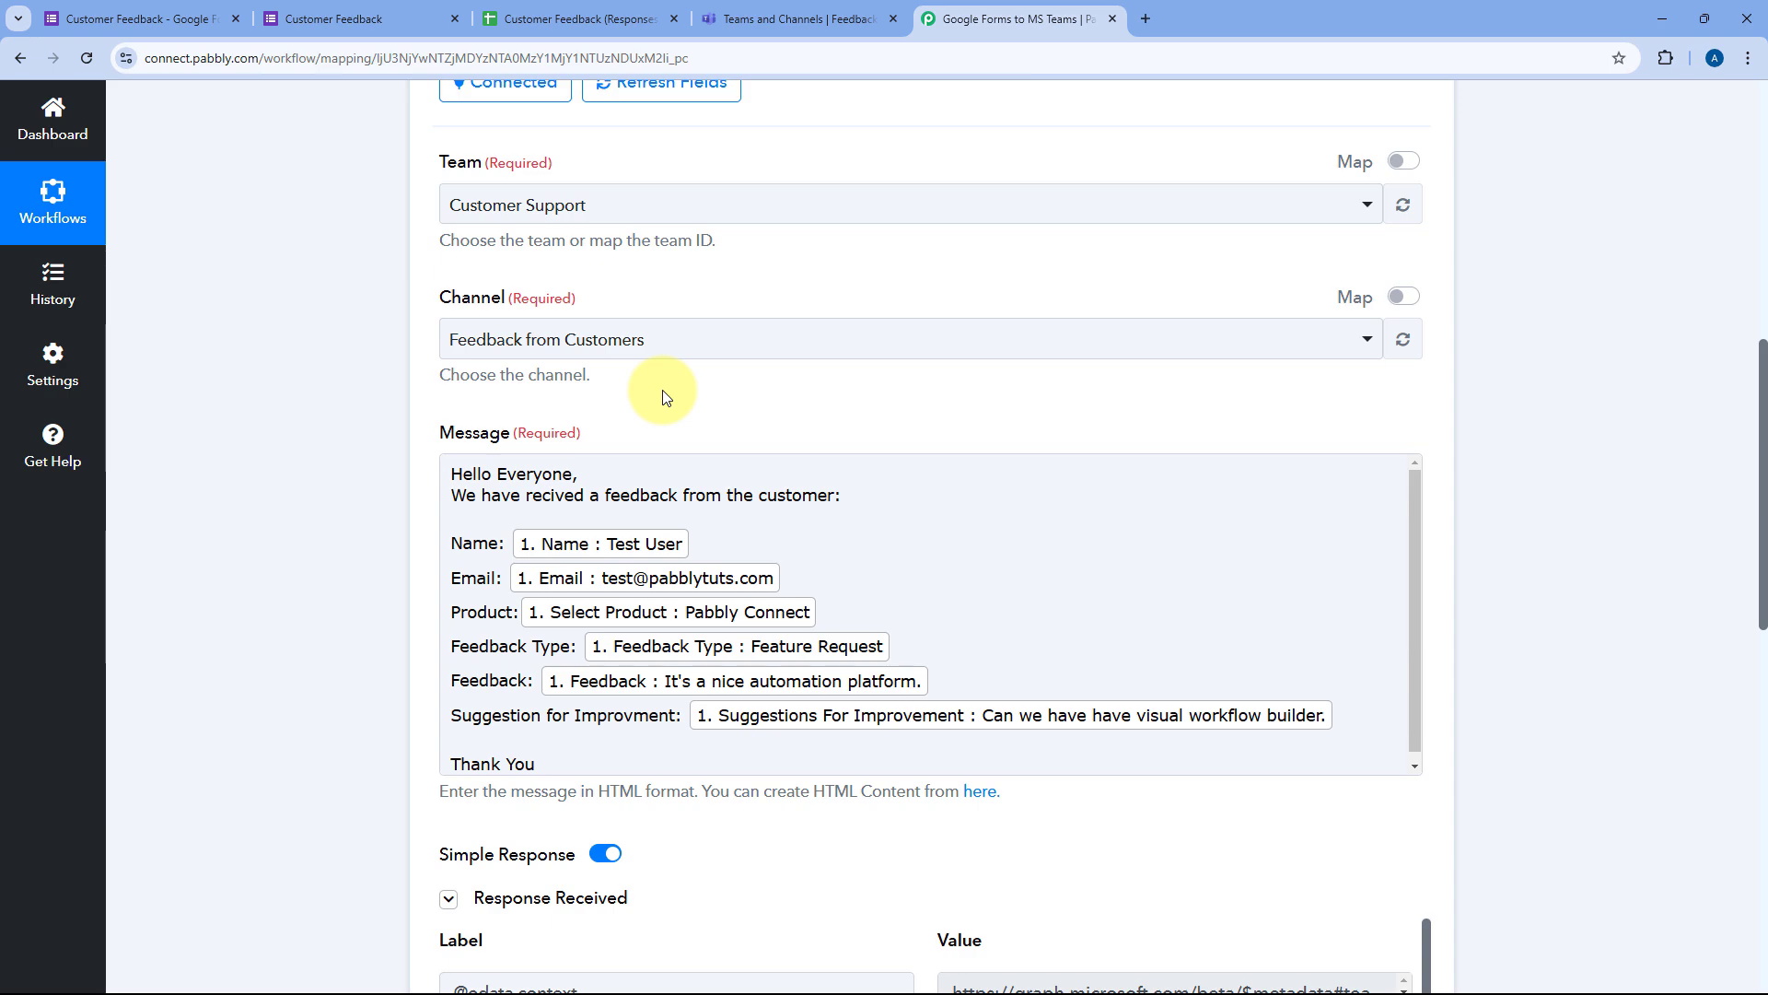
Step: Inspect the test post in the Feedback from Customers channel, expanding it in full
click(810, 19)
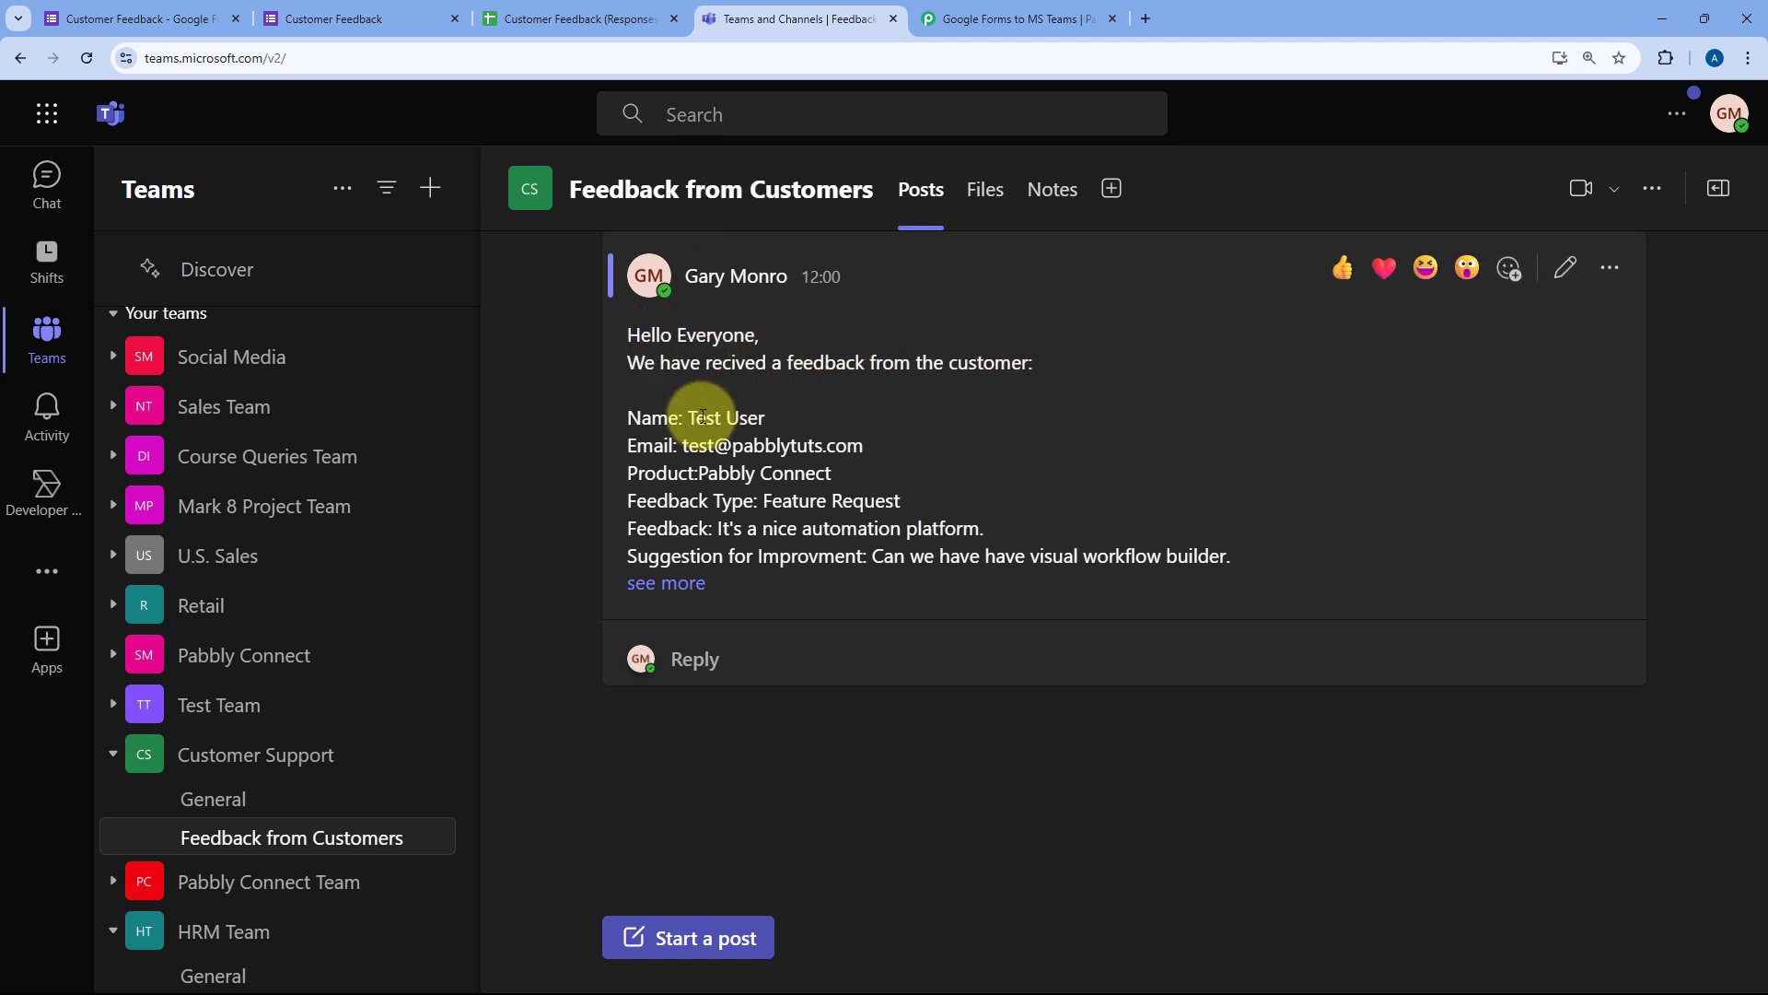
double_click(700, 419)
drag(747, 433, 1019, 544)
click(686, 584)
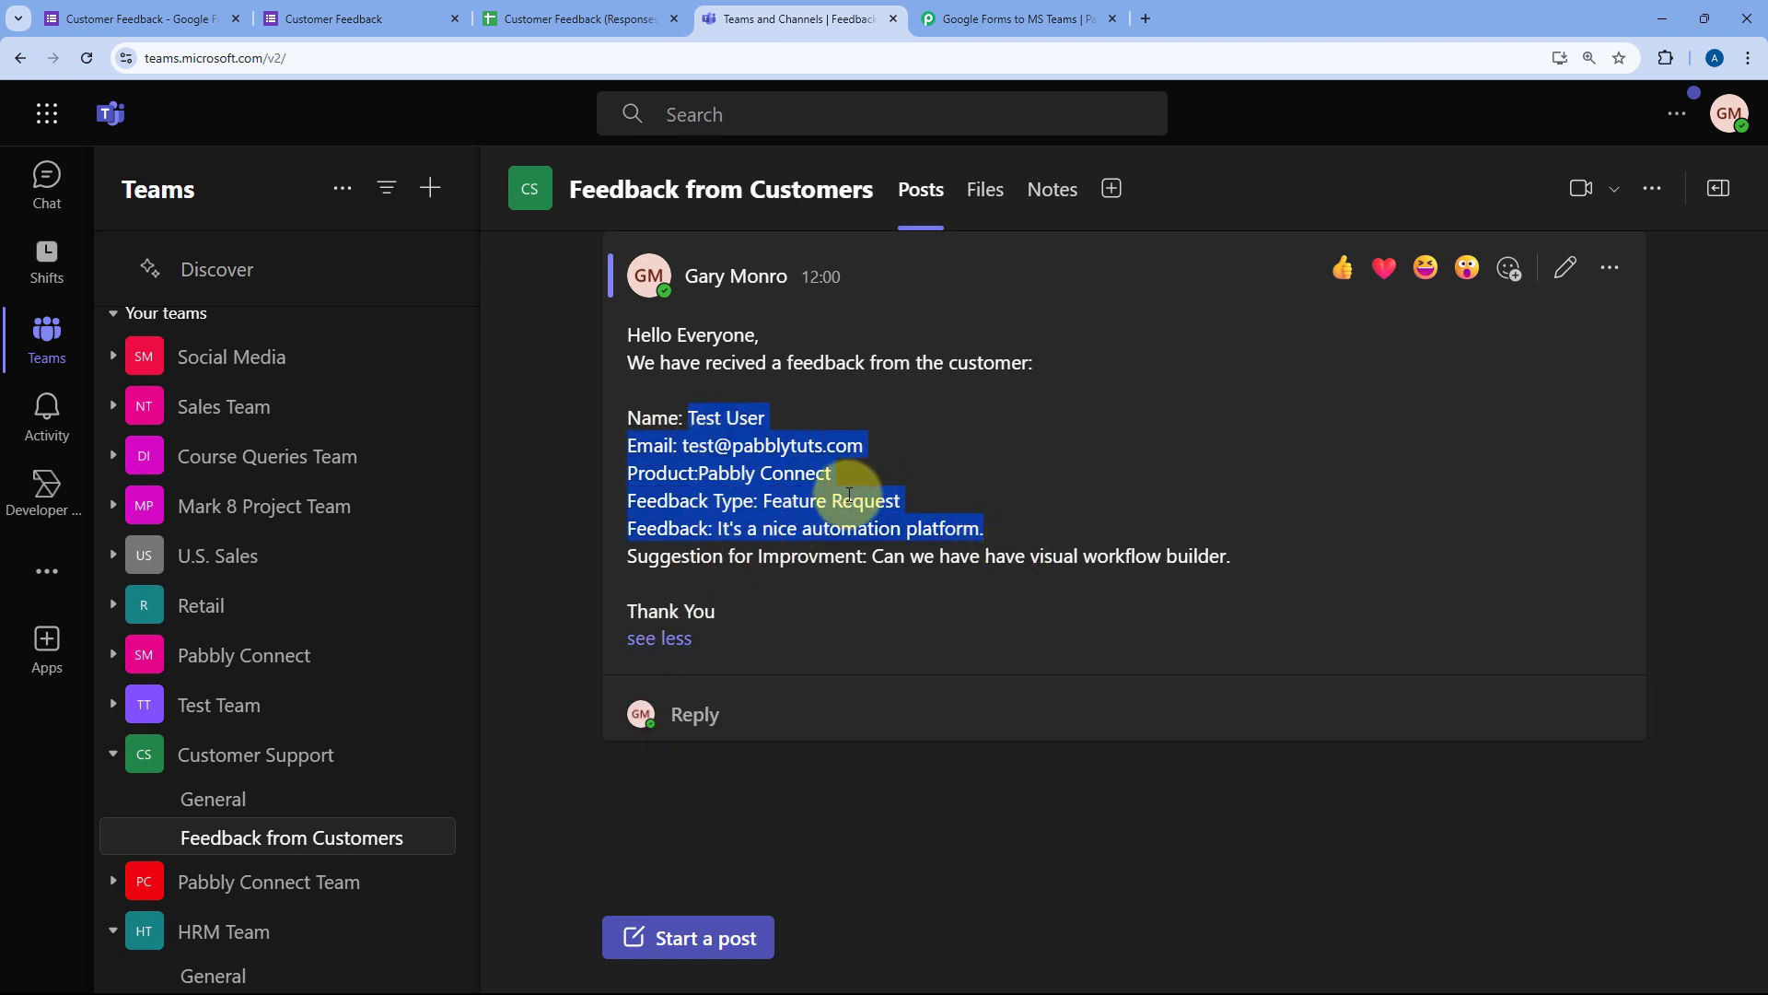
Step: Revisit the feedback form and responses spreadsheet, then return to Teams
click(394, 12)
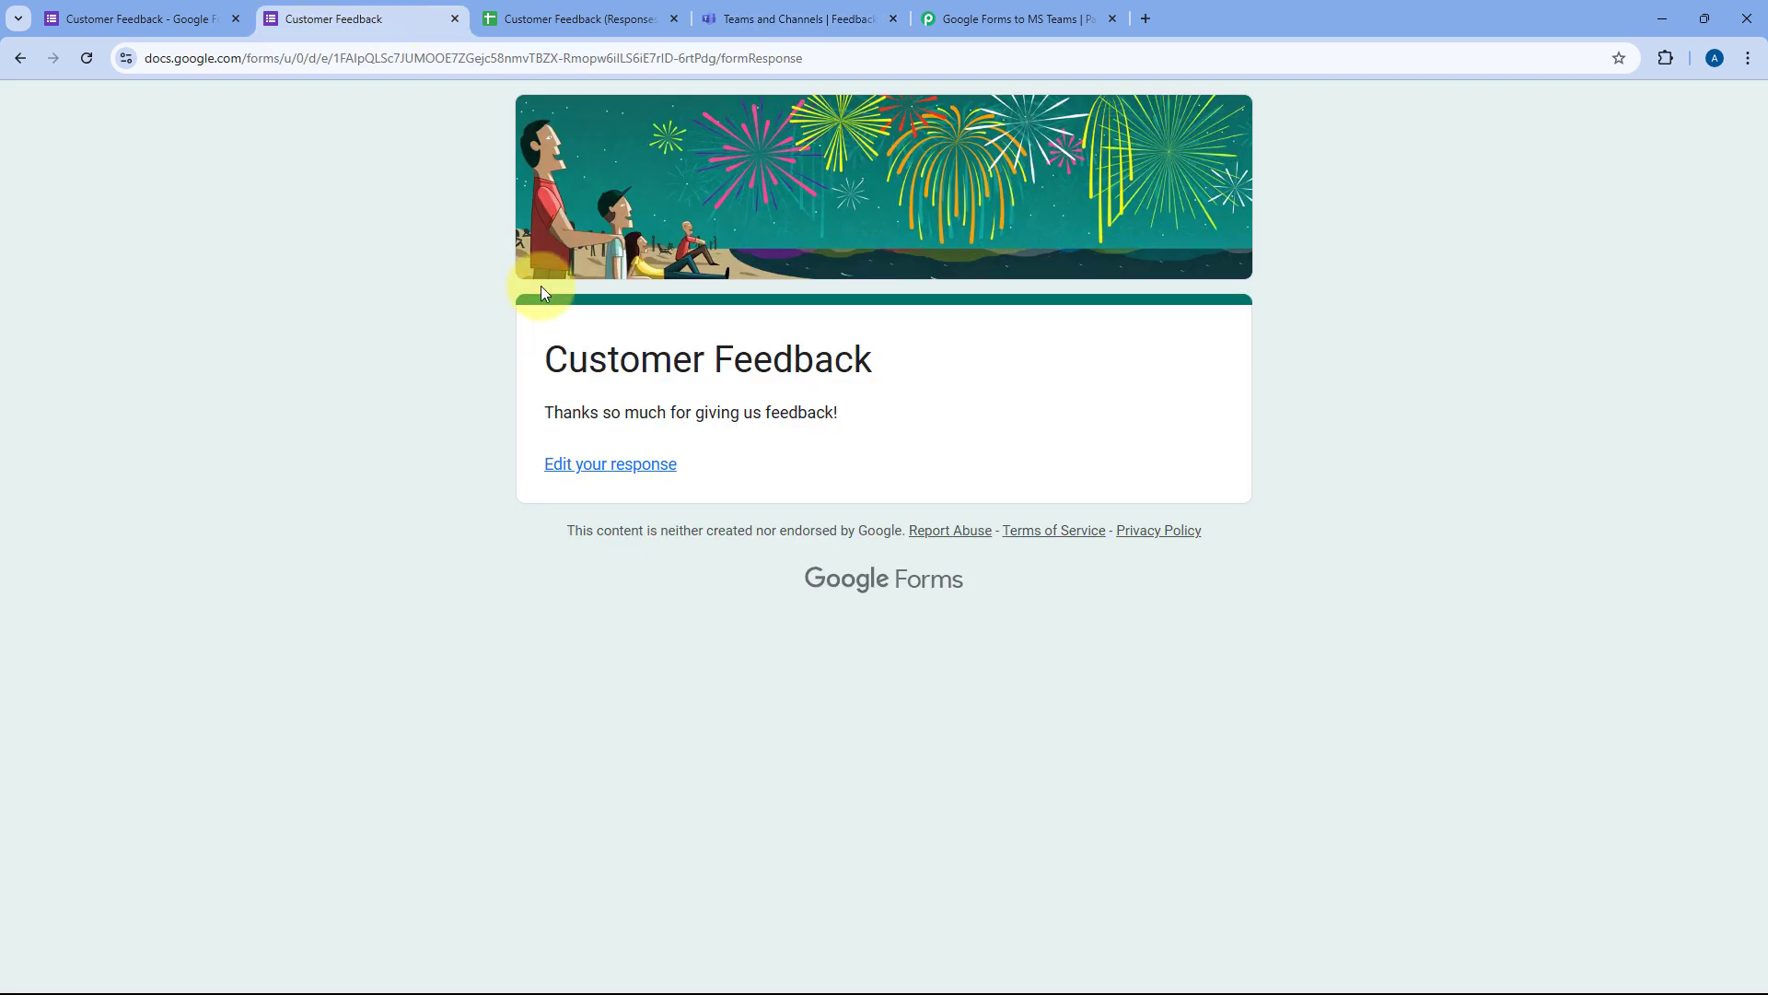
click(572, 15)
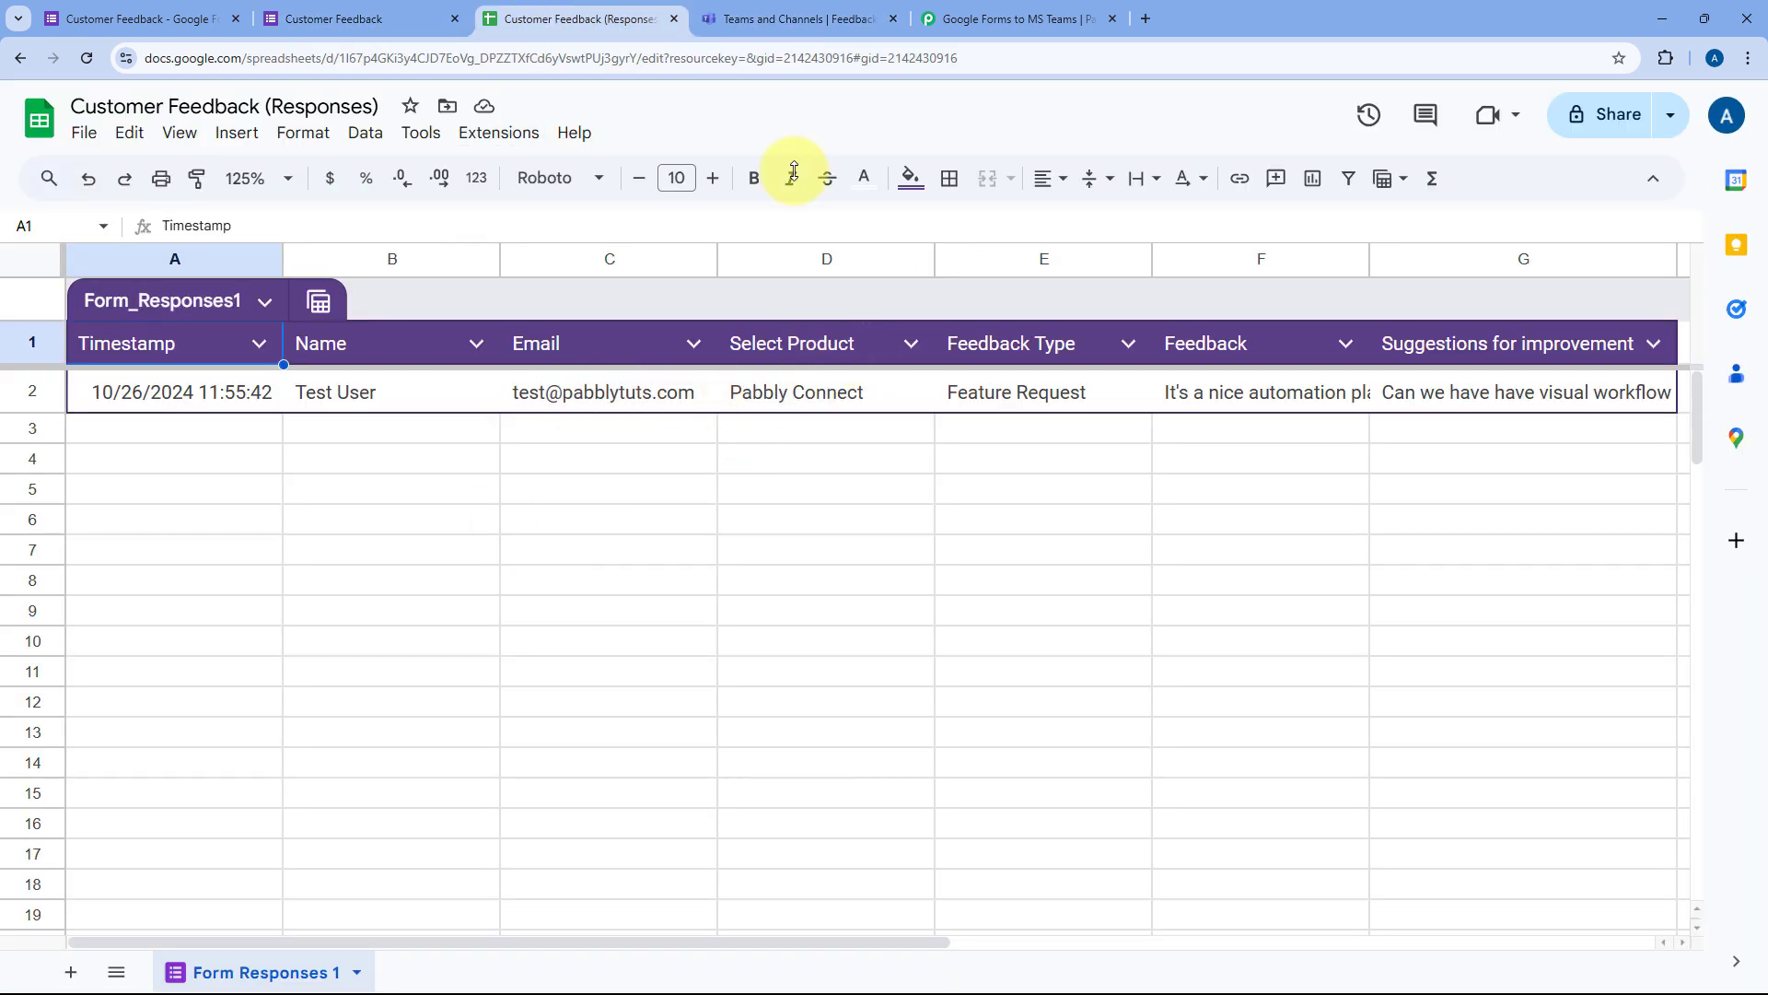
click(761, 19)
Step: Collapse the Microsoft Teams action card and scroll up to show the whole switched-on workflow
click(1024, 17)
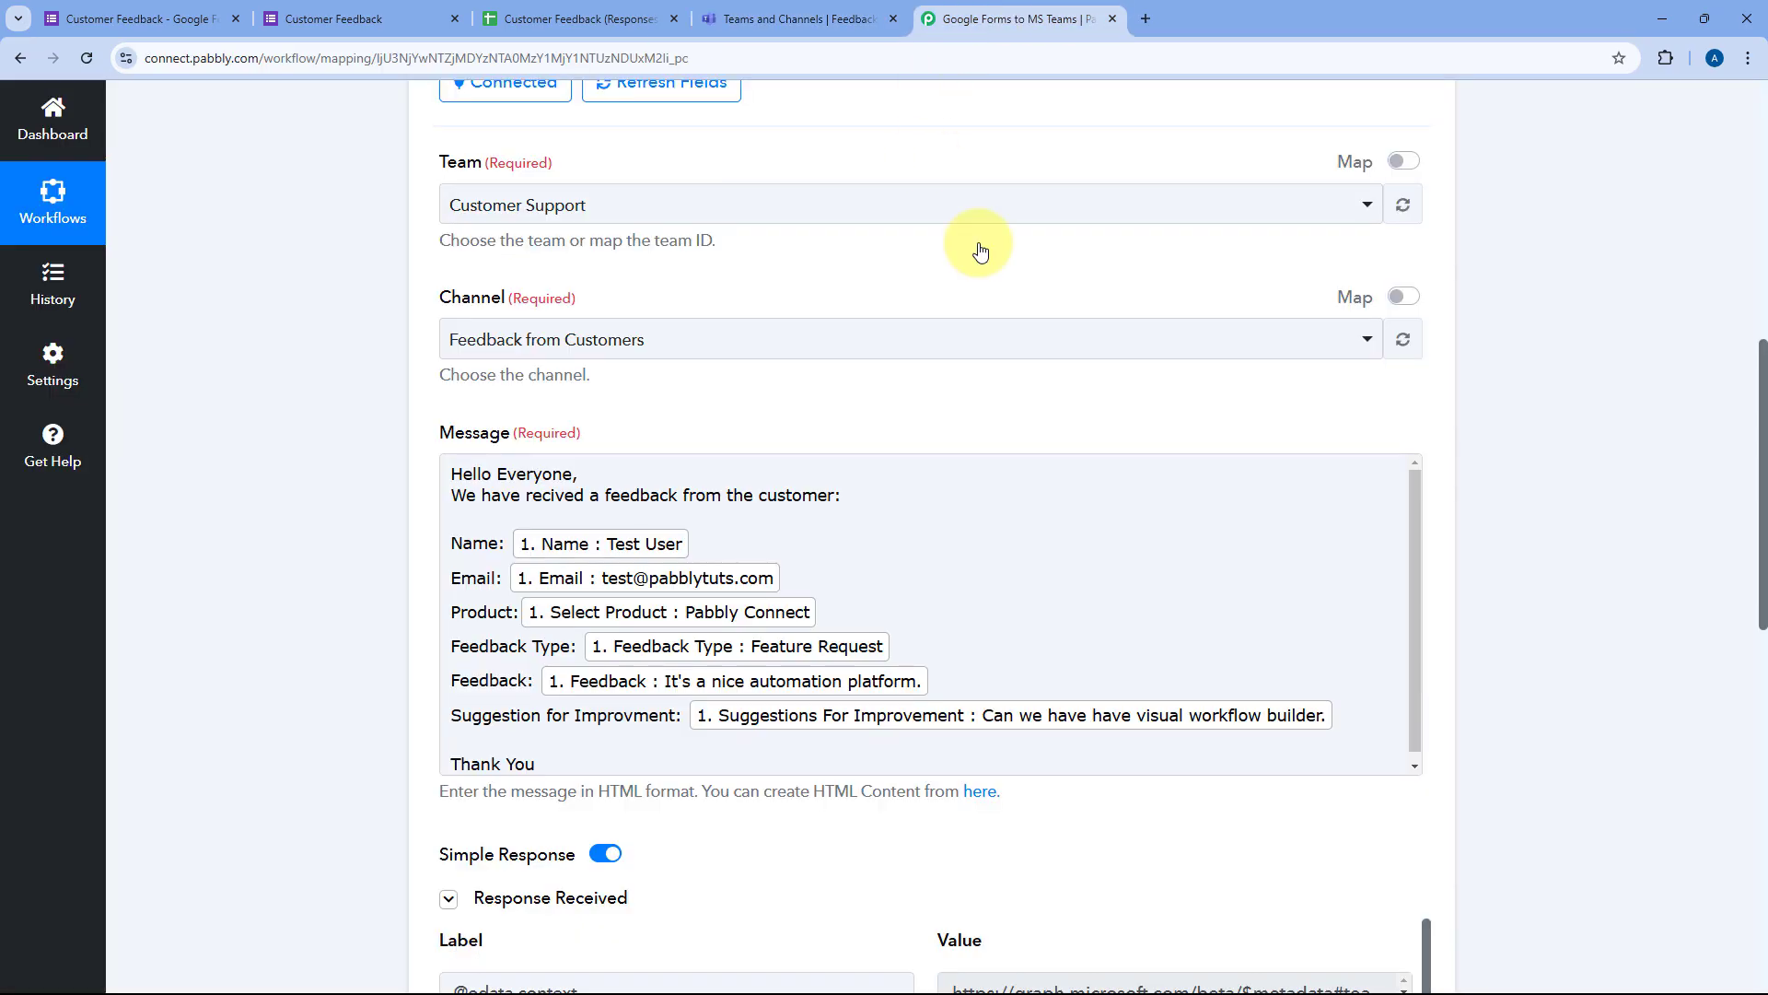
scroll(976, 245, up, 5)
click(954, 295)
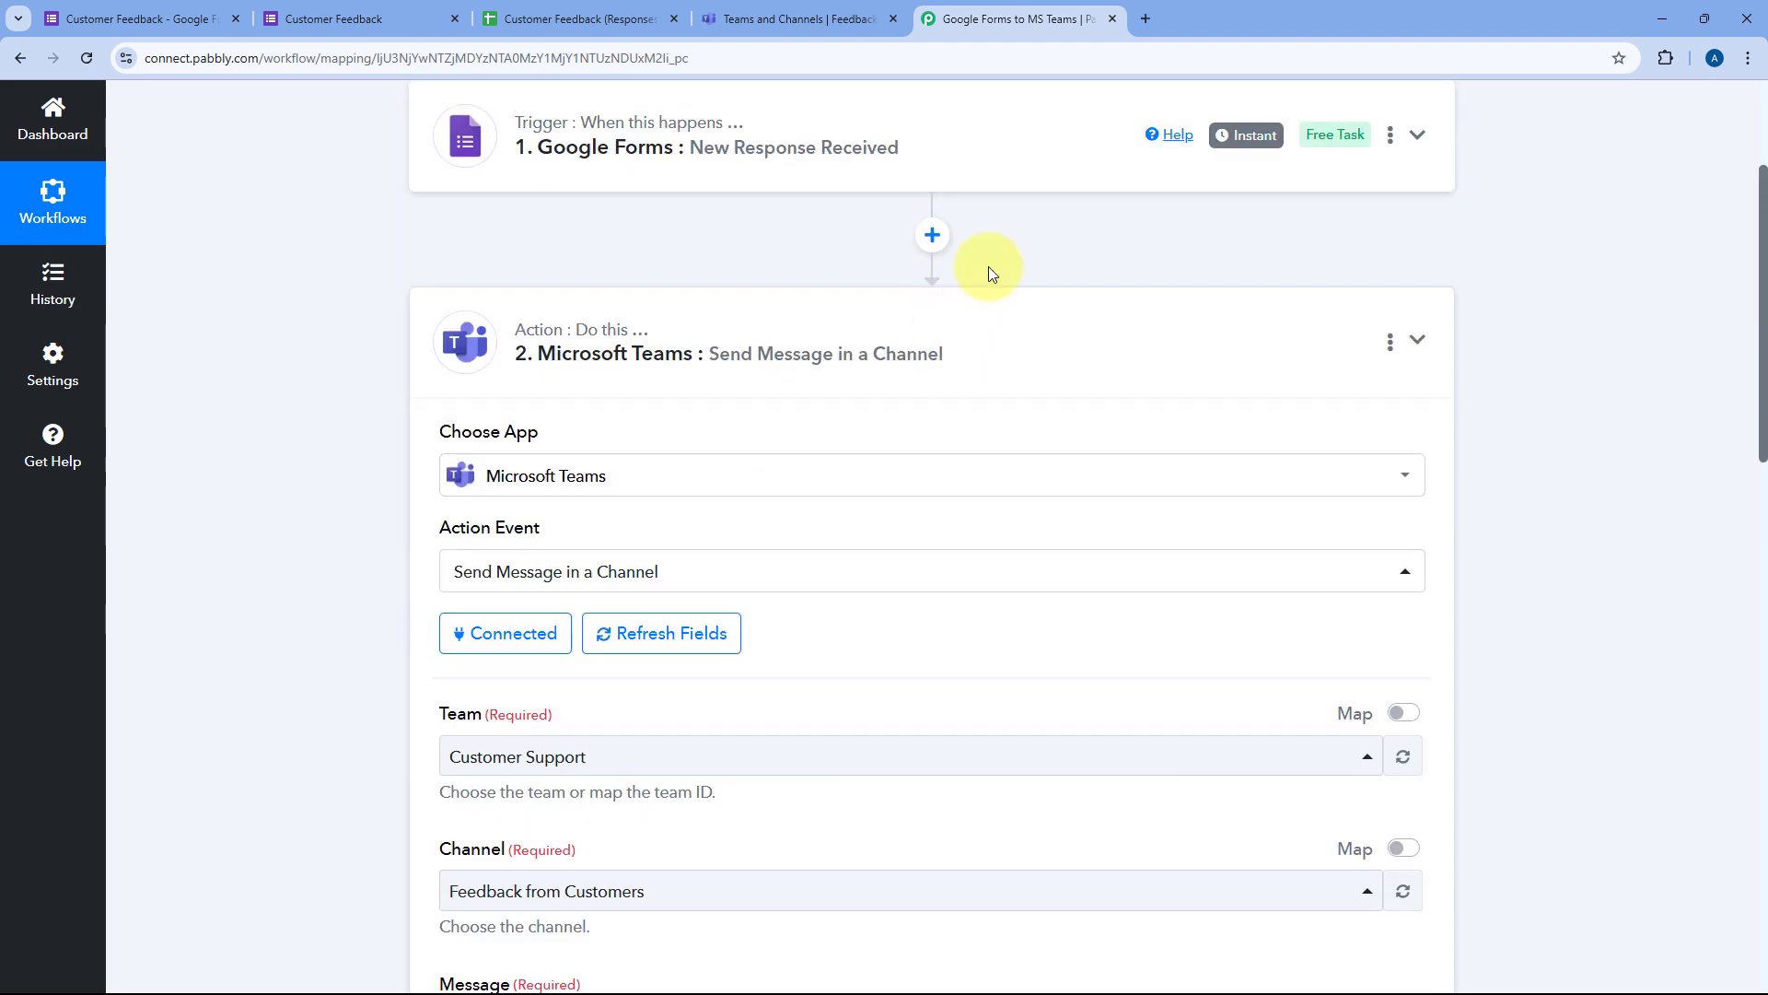
scroll(1002, 277, up, 2)
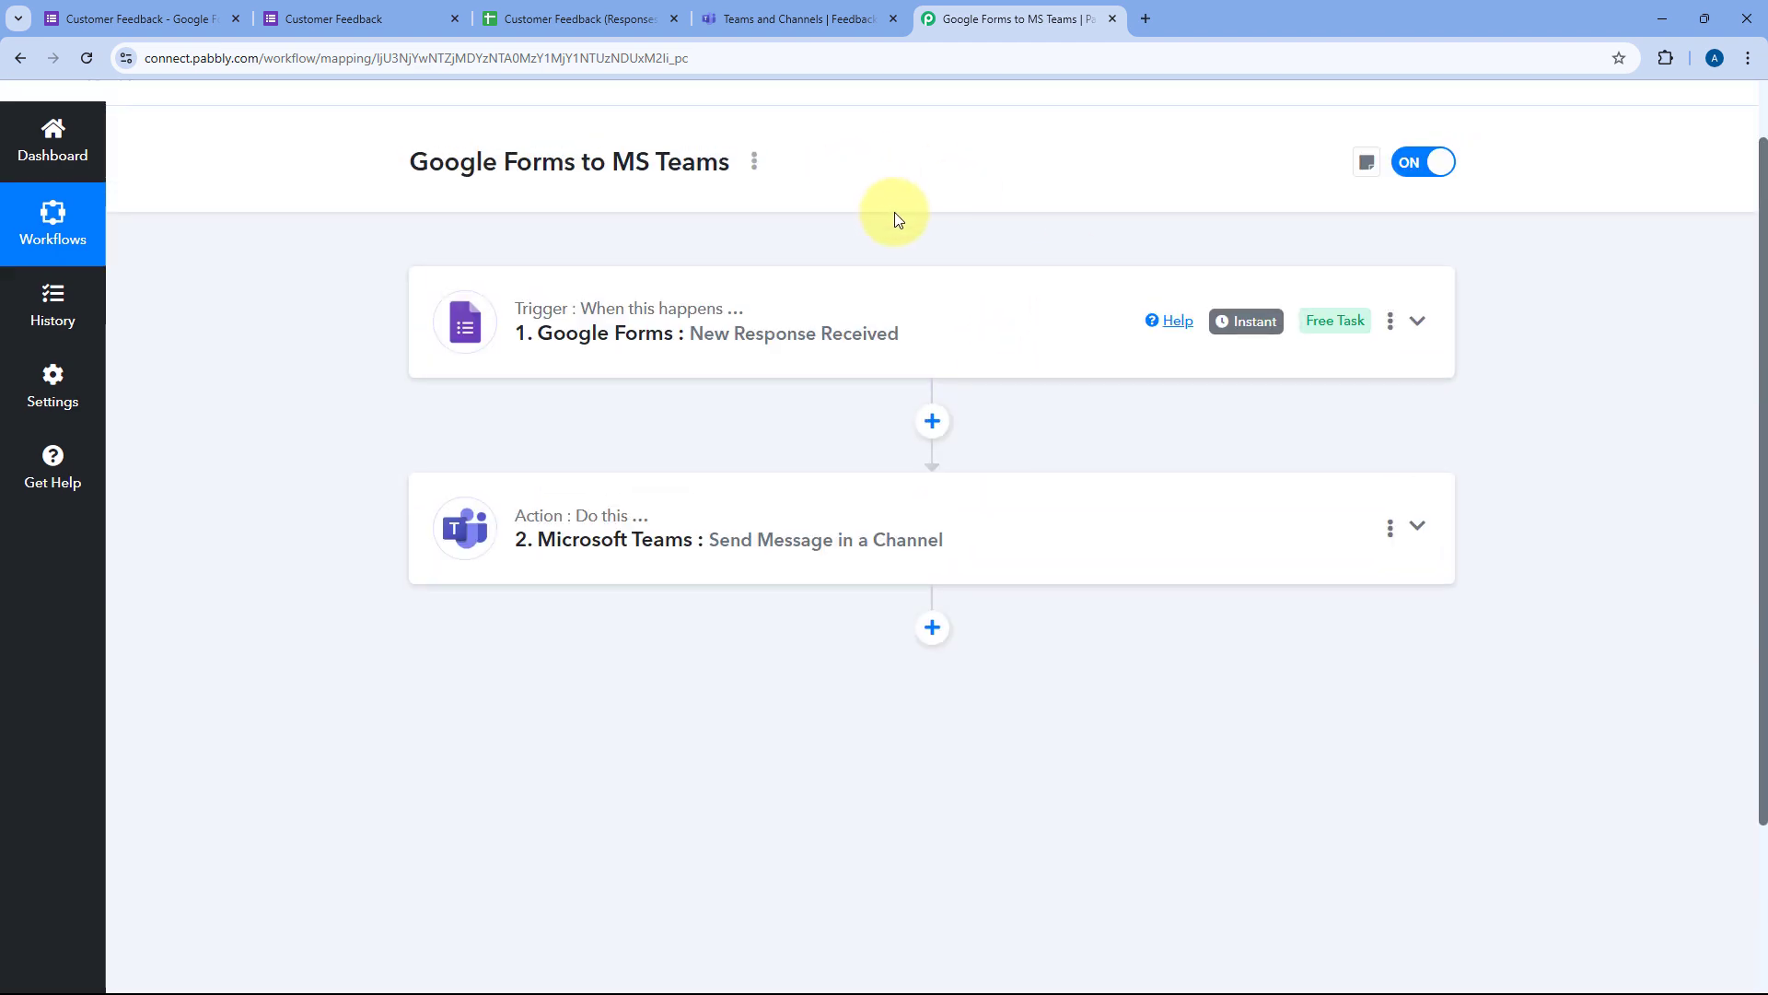
scroll(888, 210, up, 1)
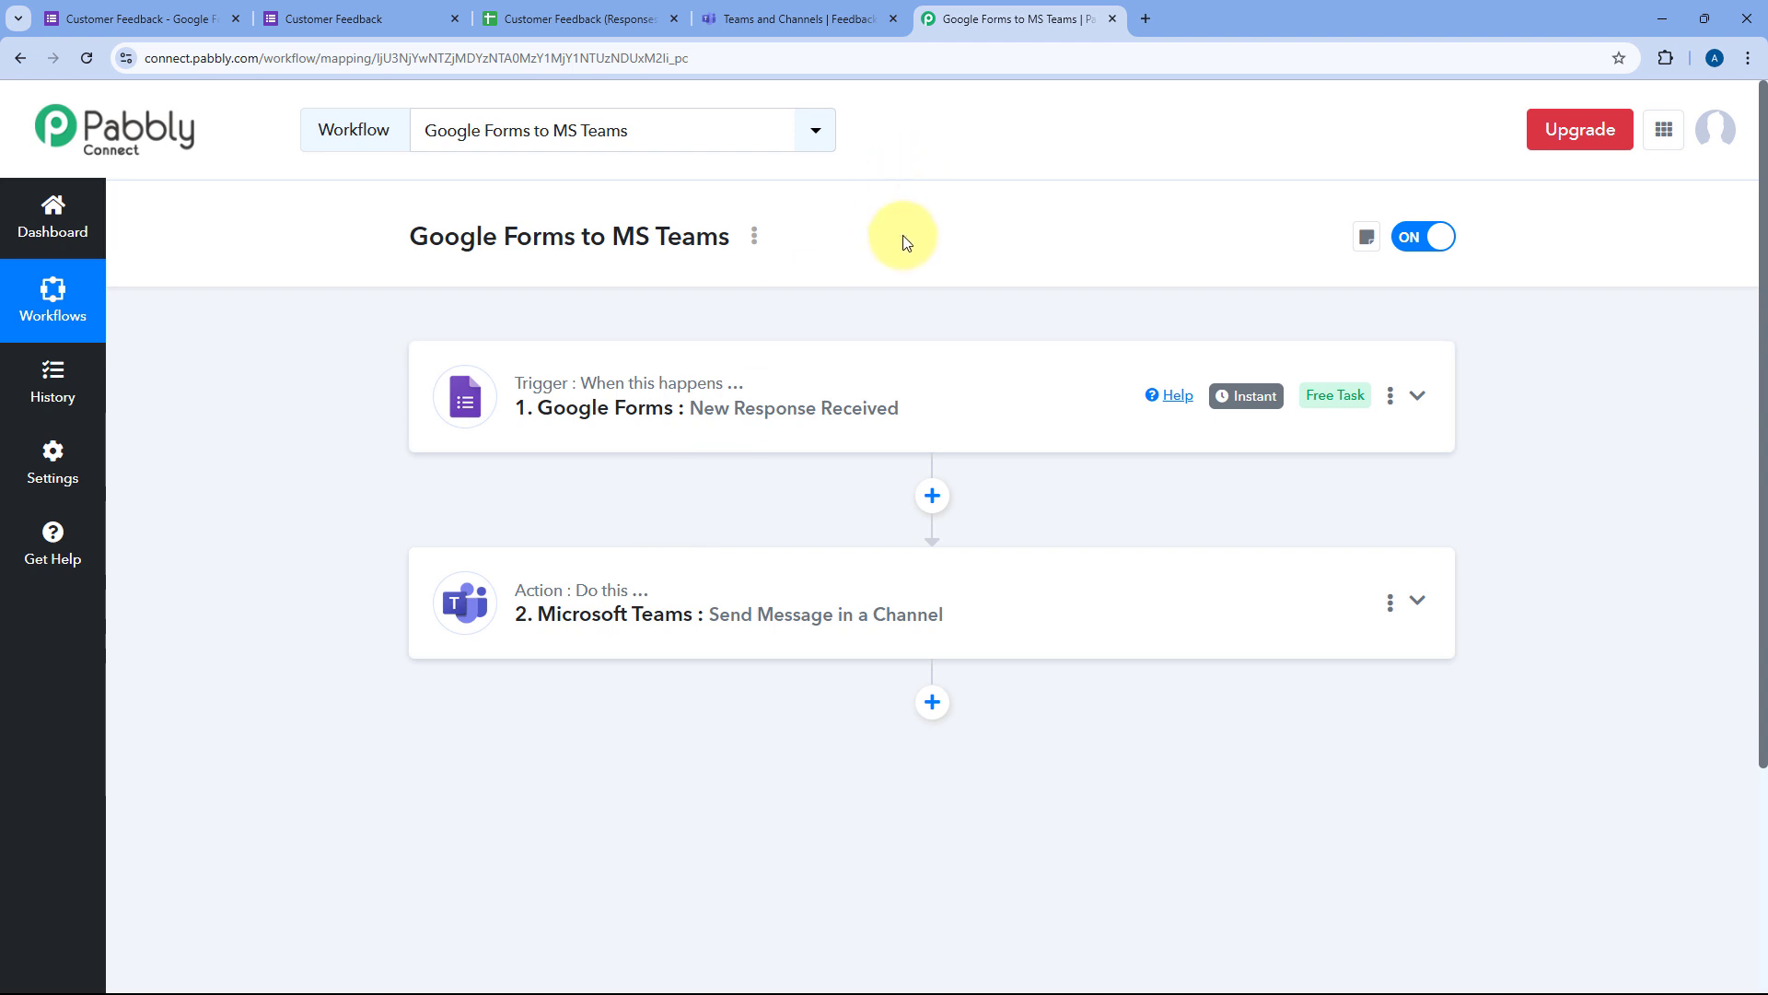
click(348, 7)
Step: Reload the form and enter the dummy customer's name and e-mail address
click(86, 58)
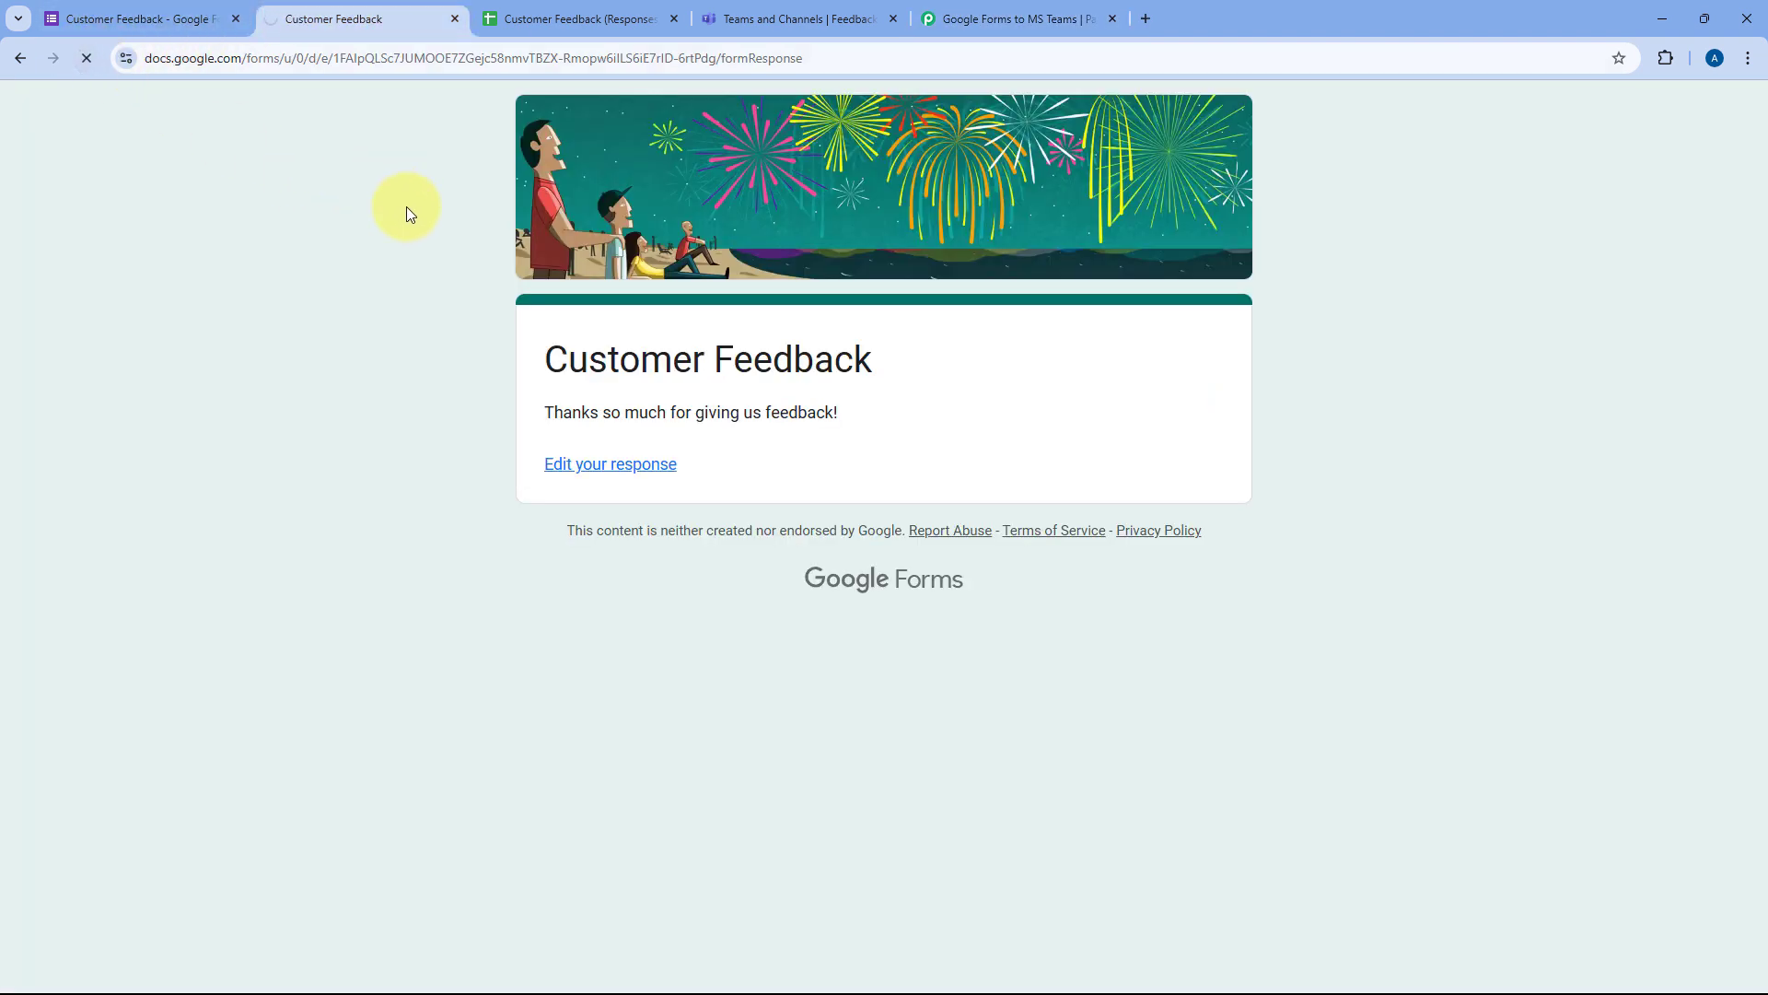
scroll(403, 251, down, 5)
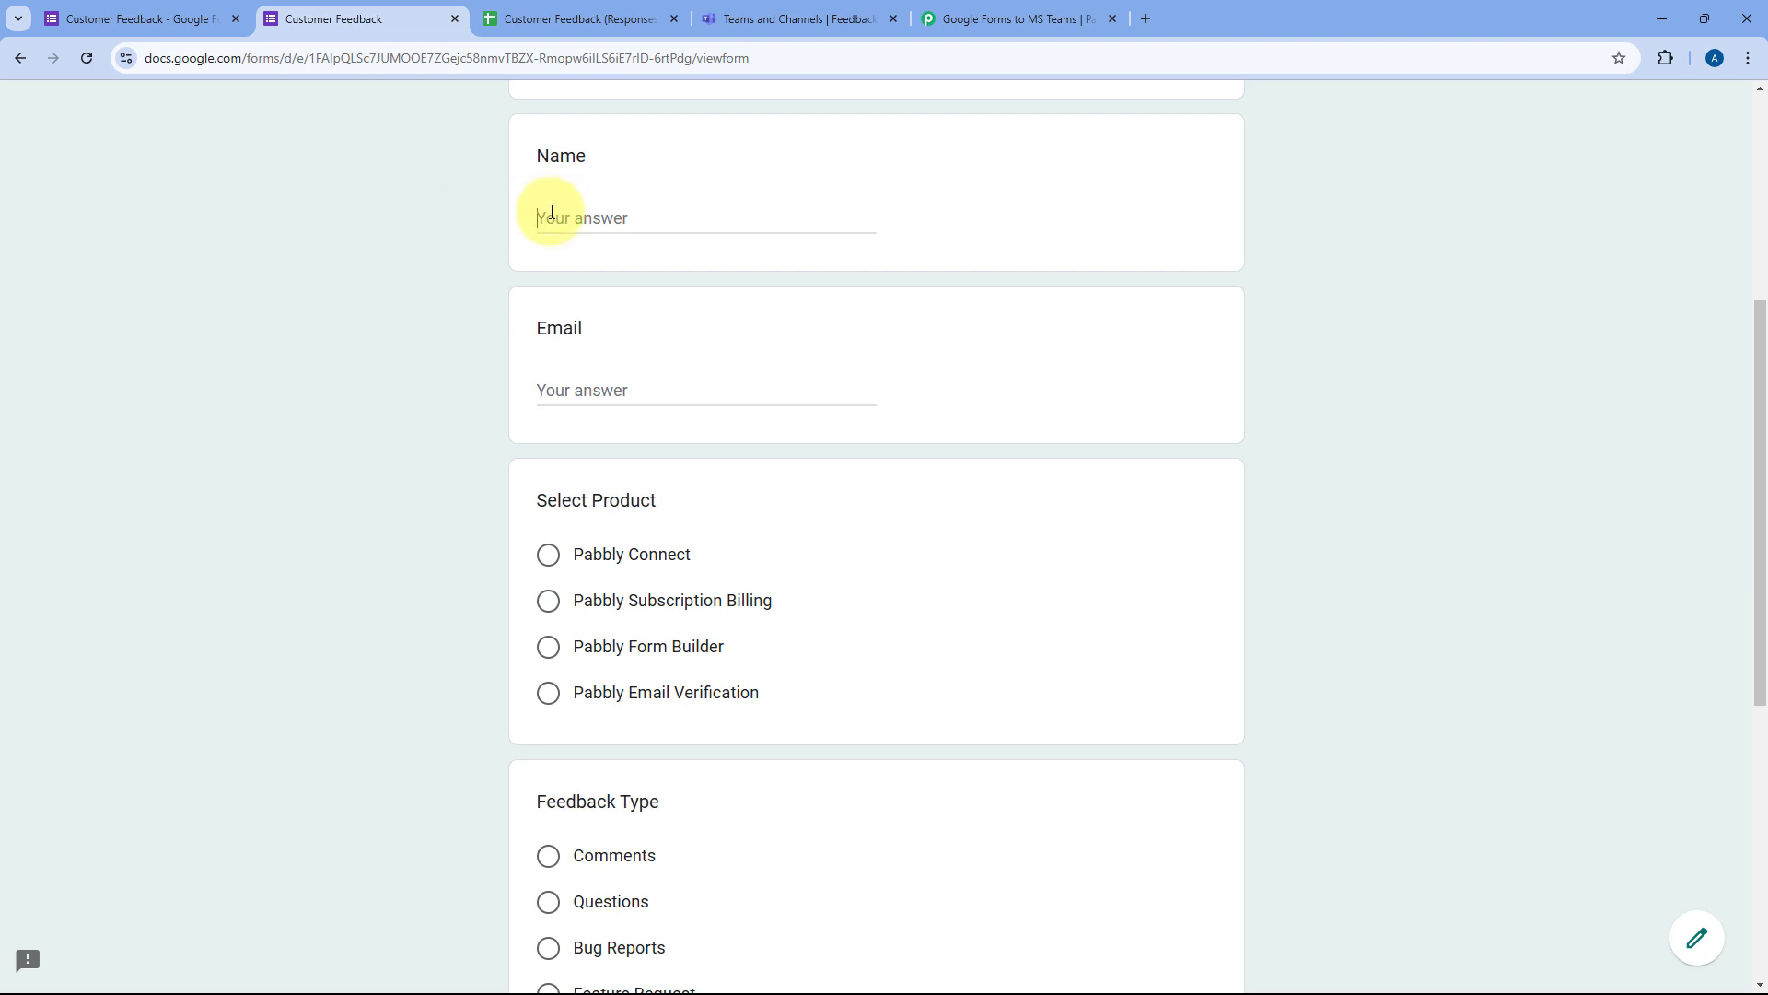
text(Dummy)
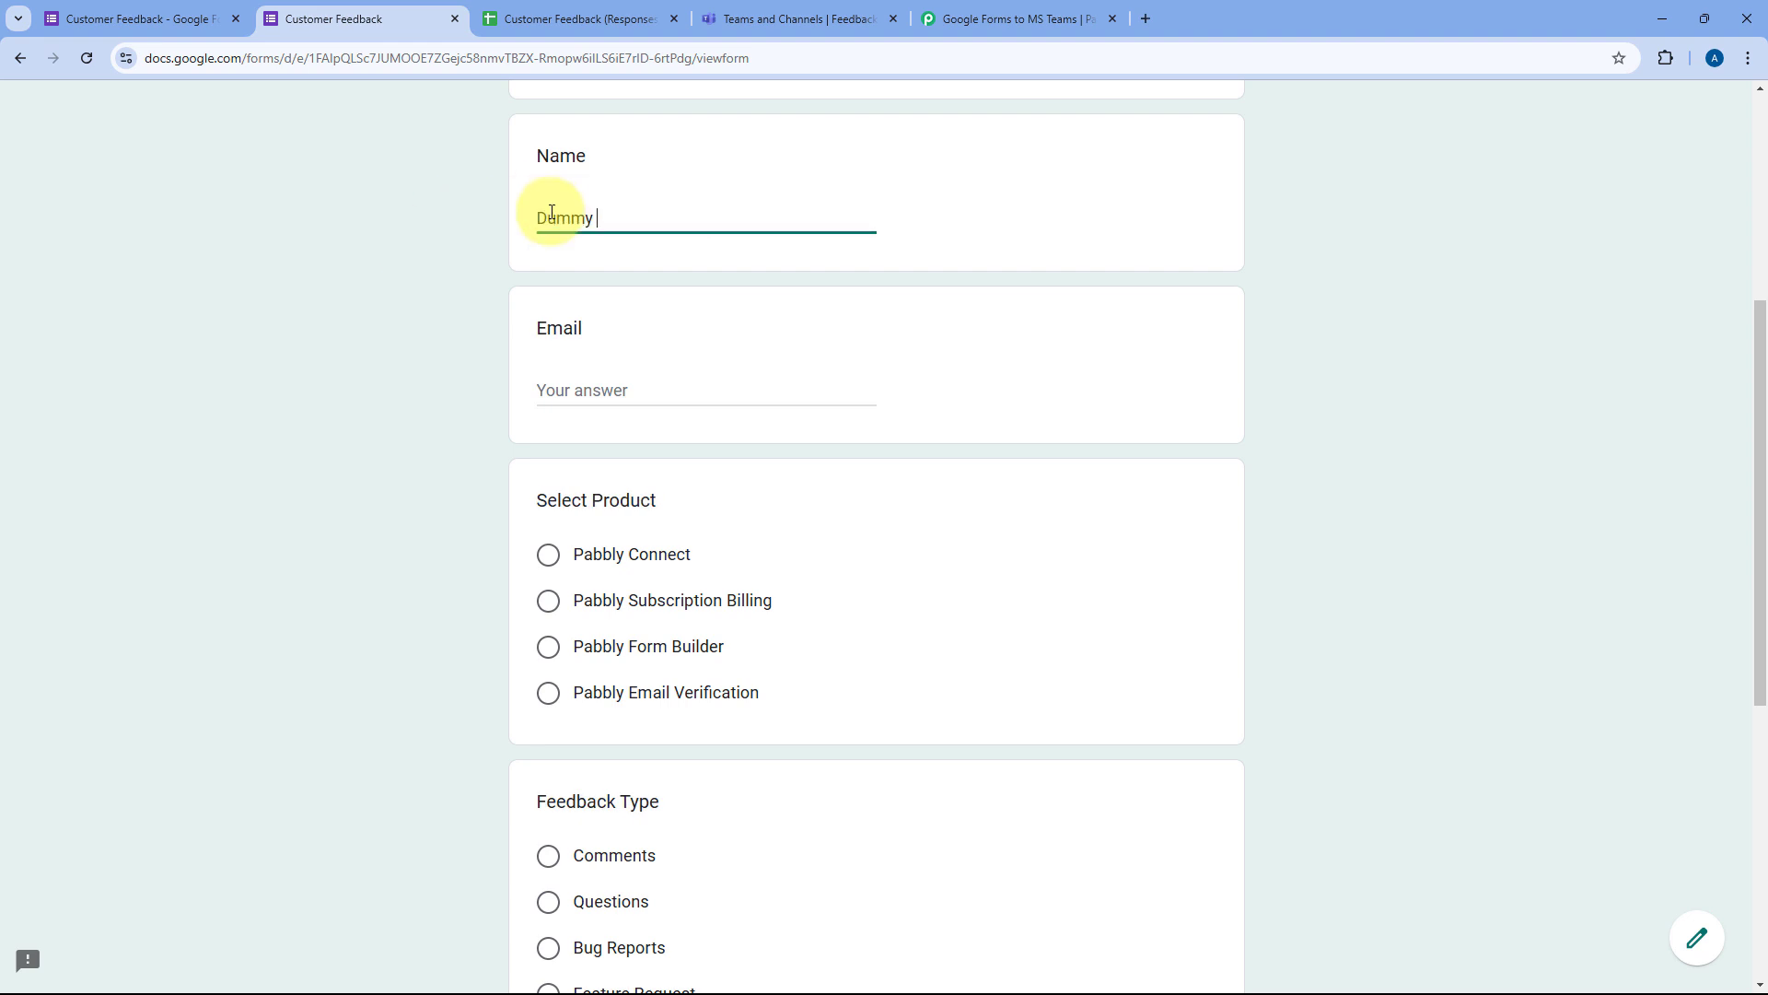
text( Customer)
key(Tab)
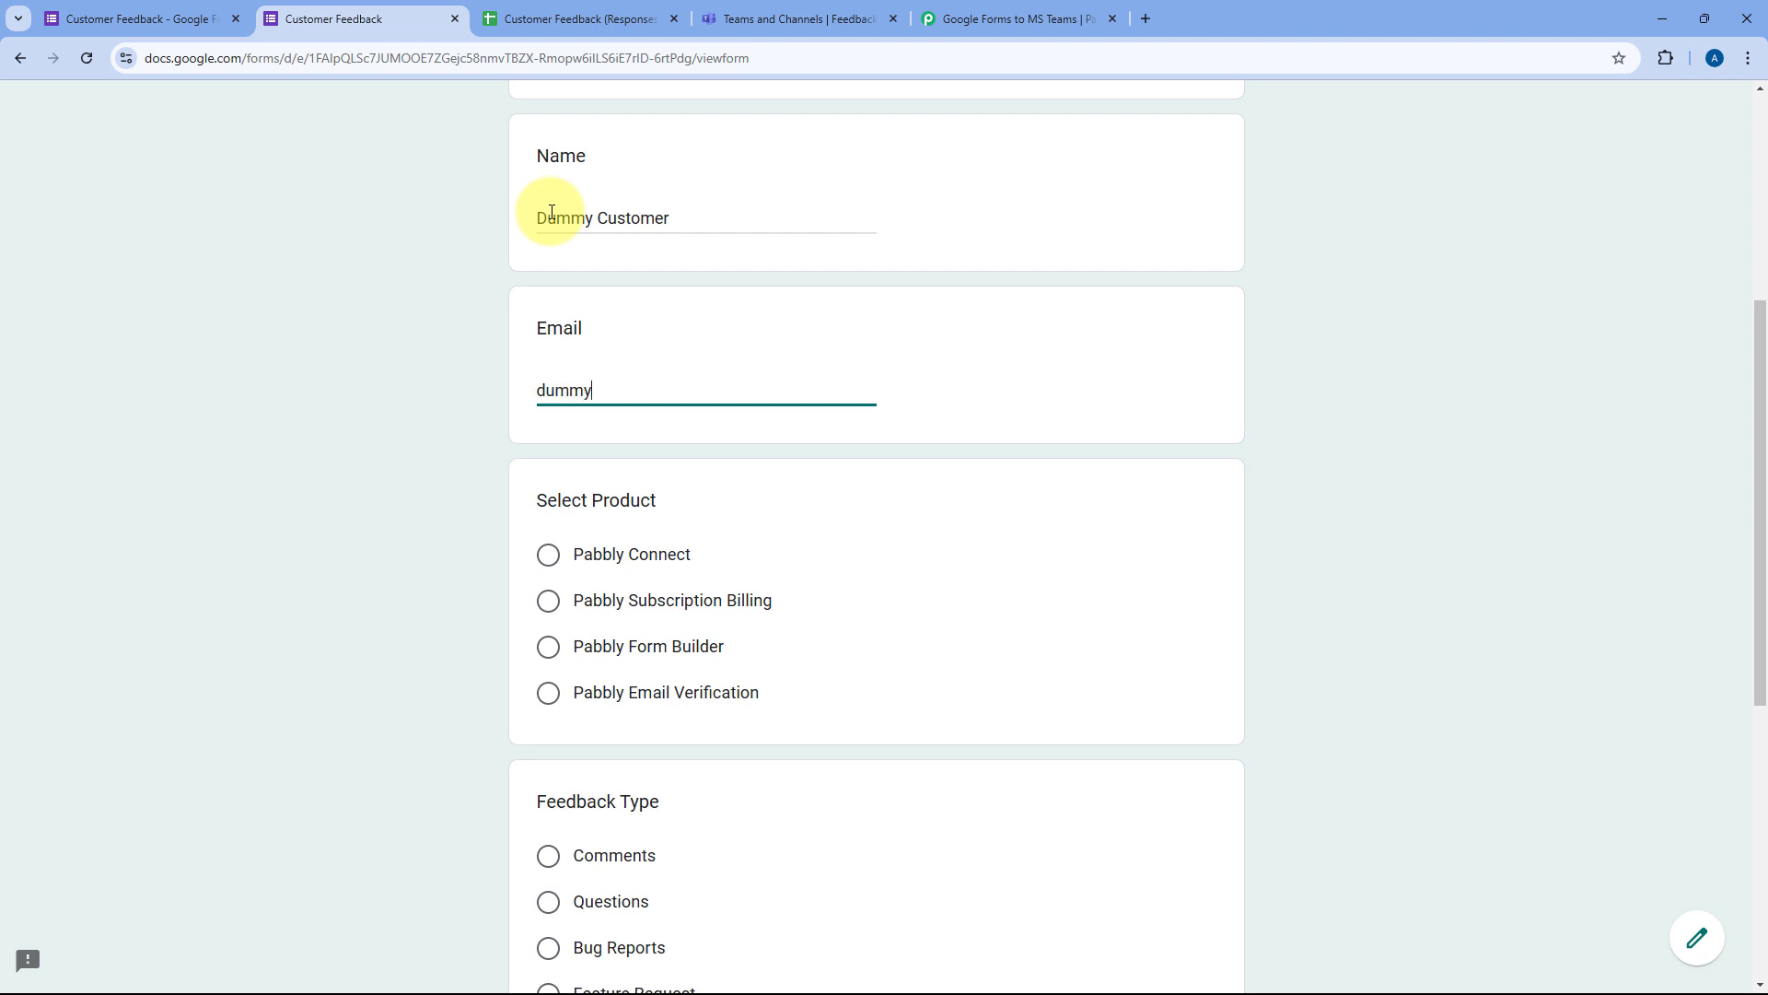
key(Tab)
Step: Choose Pabbly Form Builder as the product and Questions as the feedback type
scroll(538, 553, down, 1)
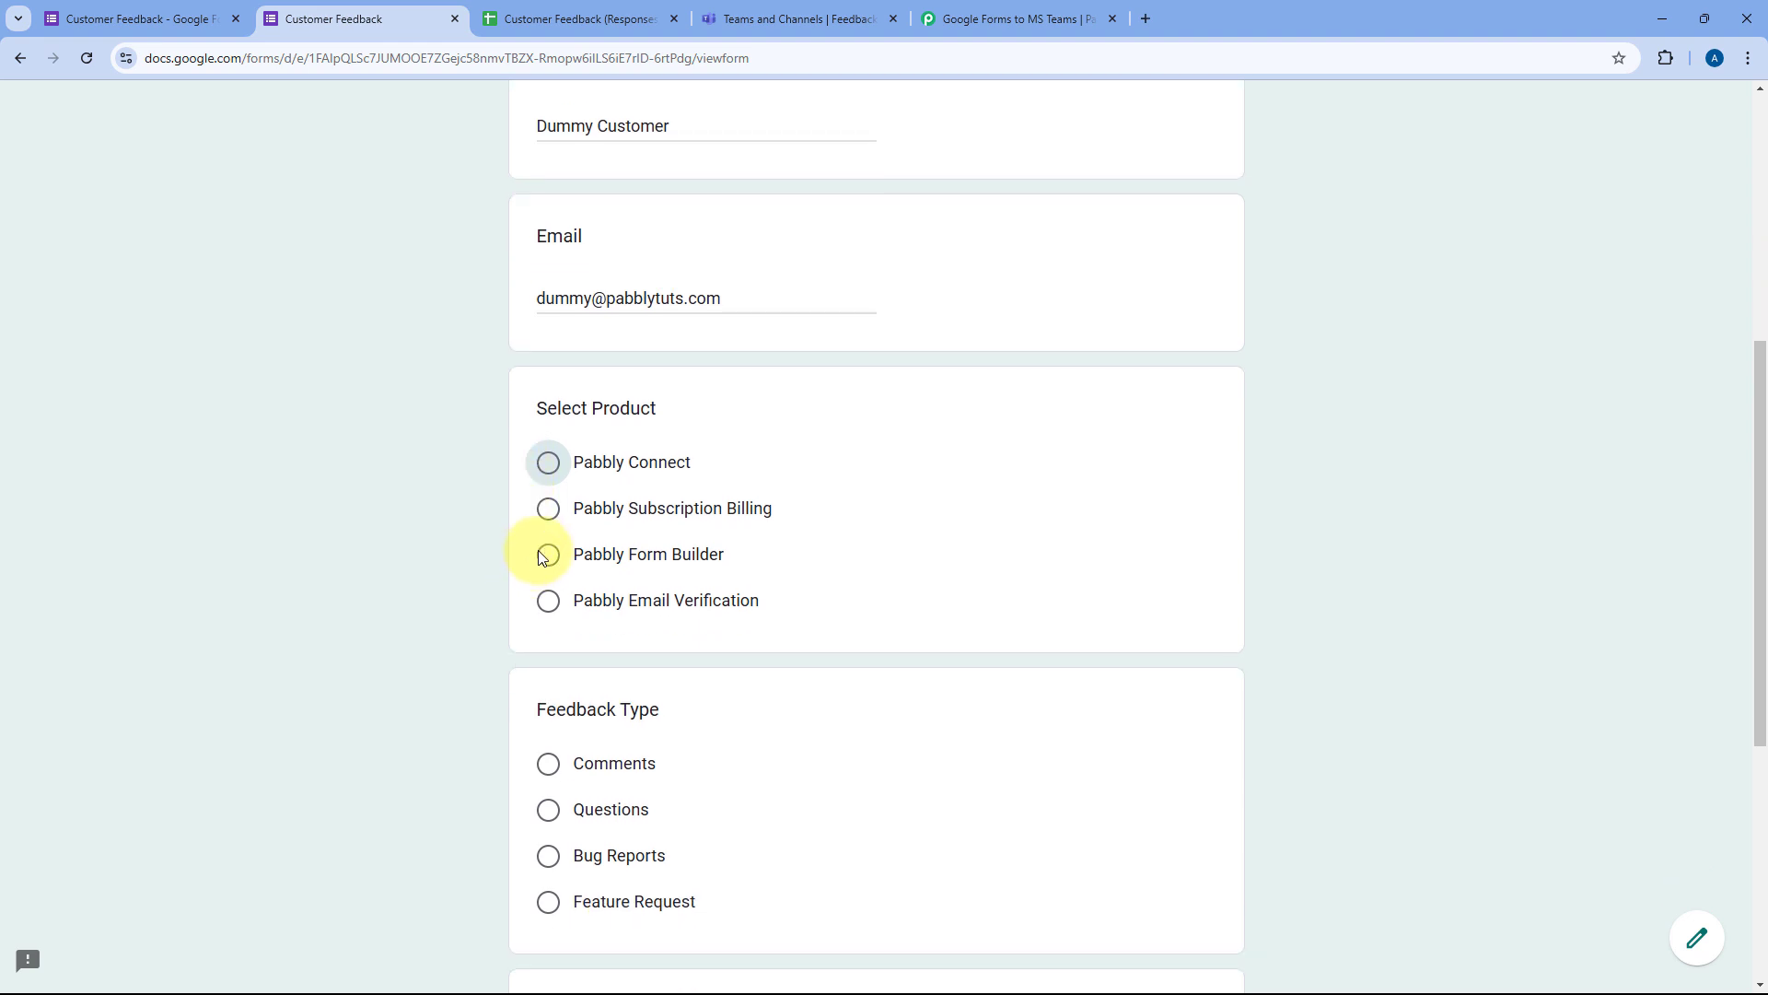
click(560, 551)
scroll(462, 548, down, 2)
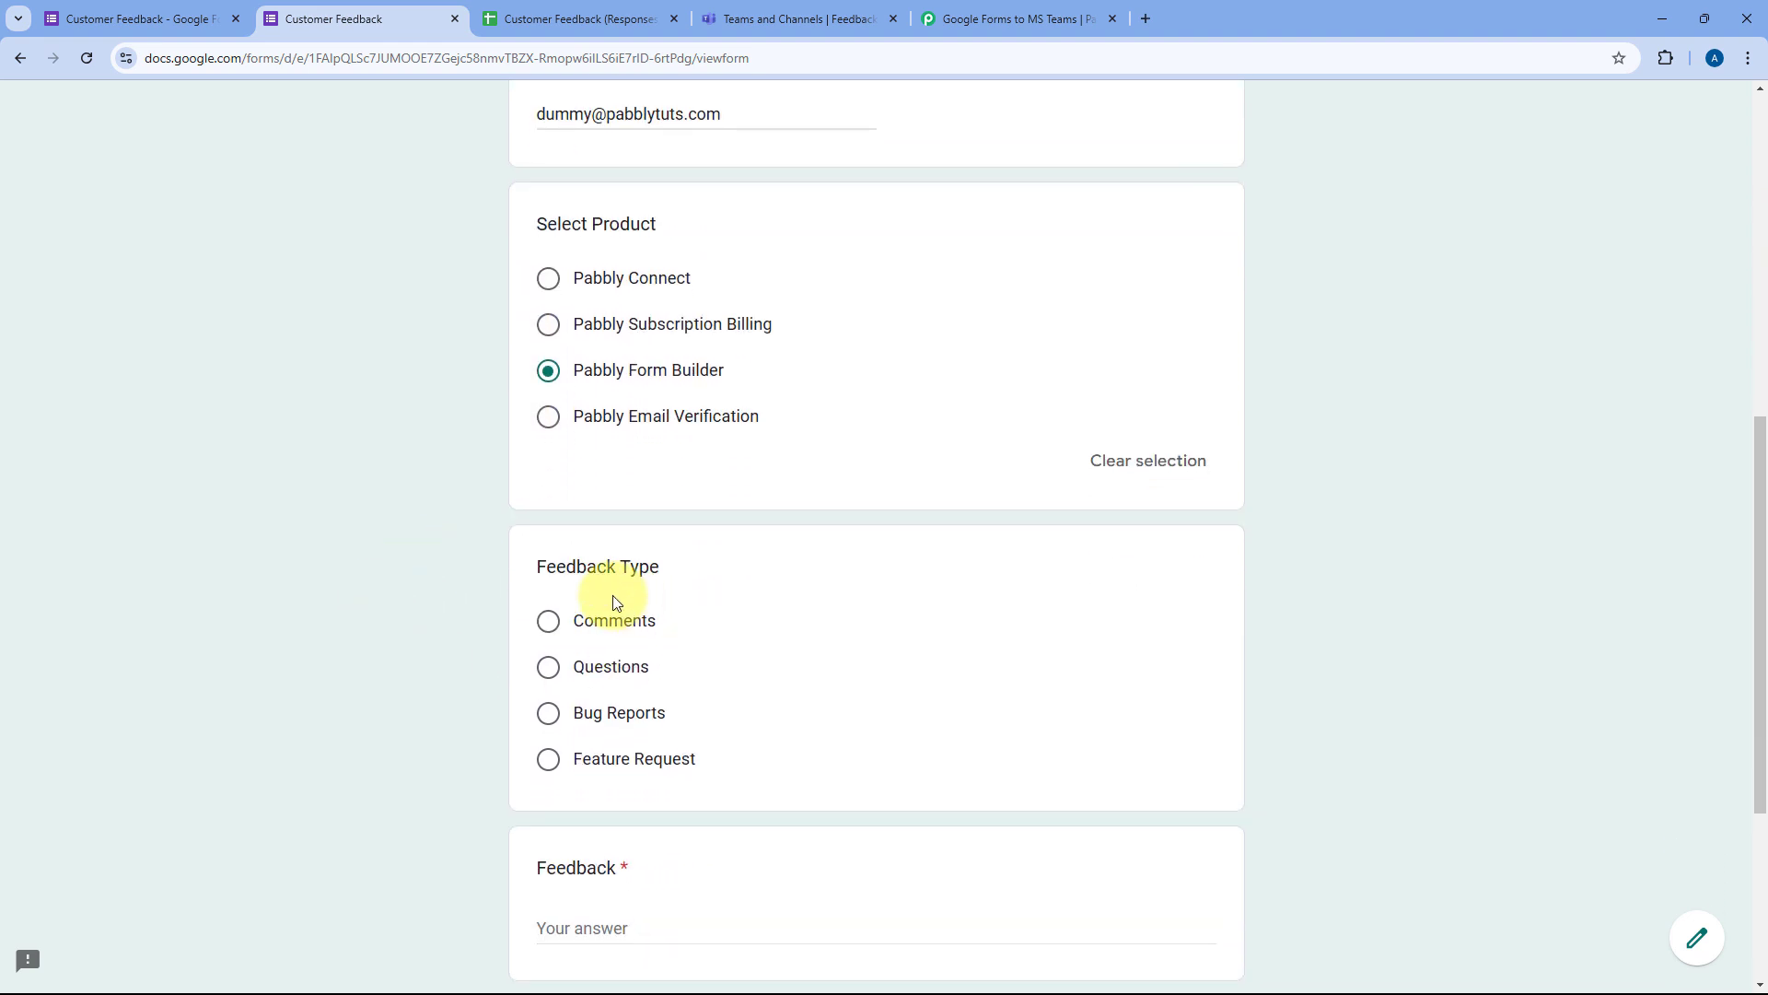
scroll(612, 553, down, 3)
click(549, 390)
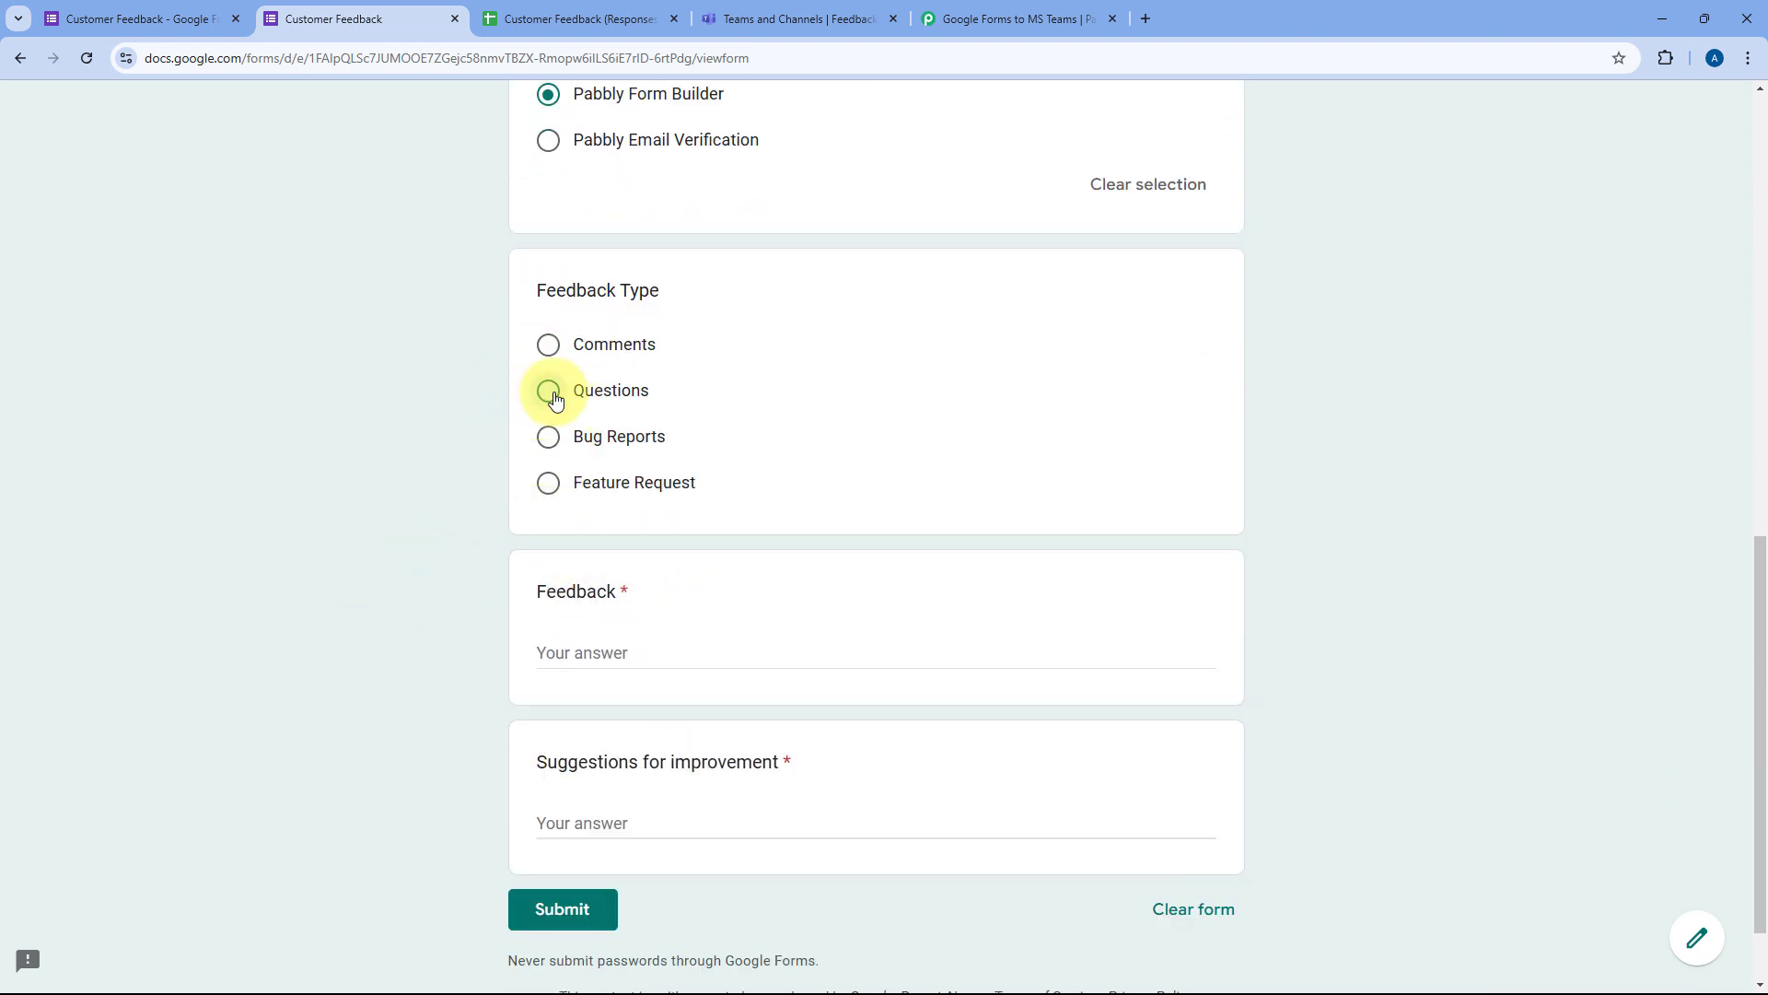
scroll(479, 463, down, 1)
Step: Enter feedback asking how to add an image, suggest more pre-built themes, and submit the response
click(608, 552)
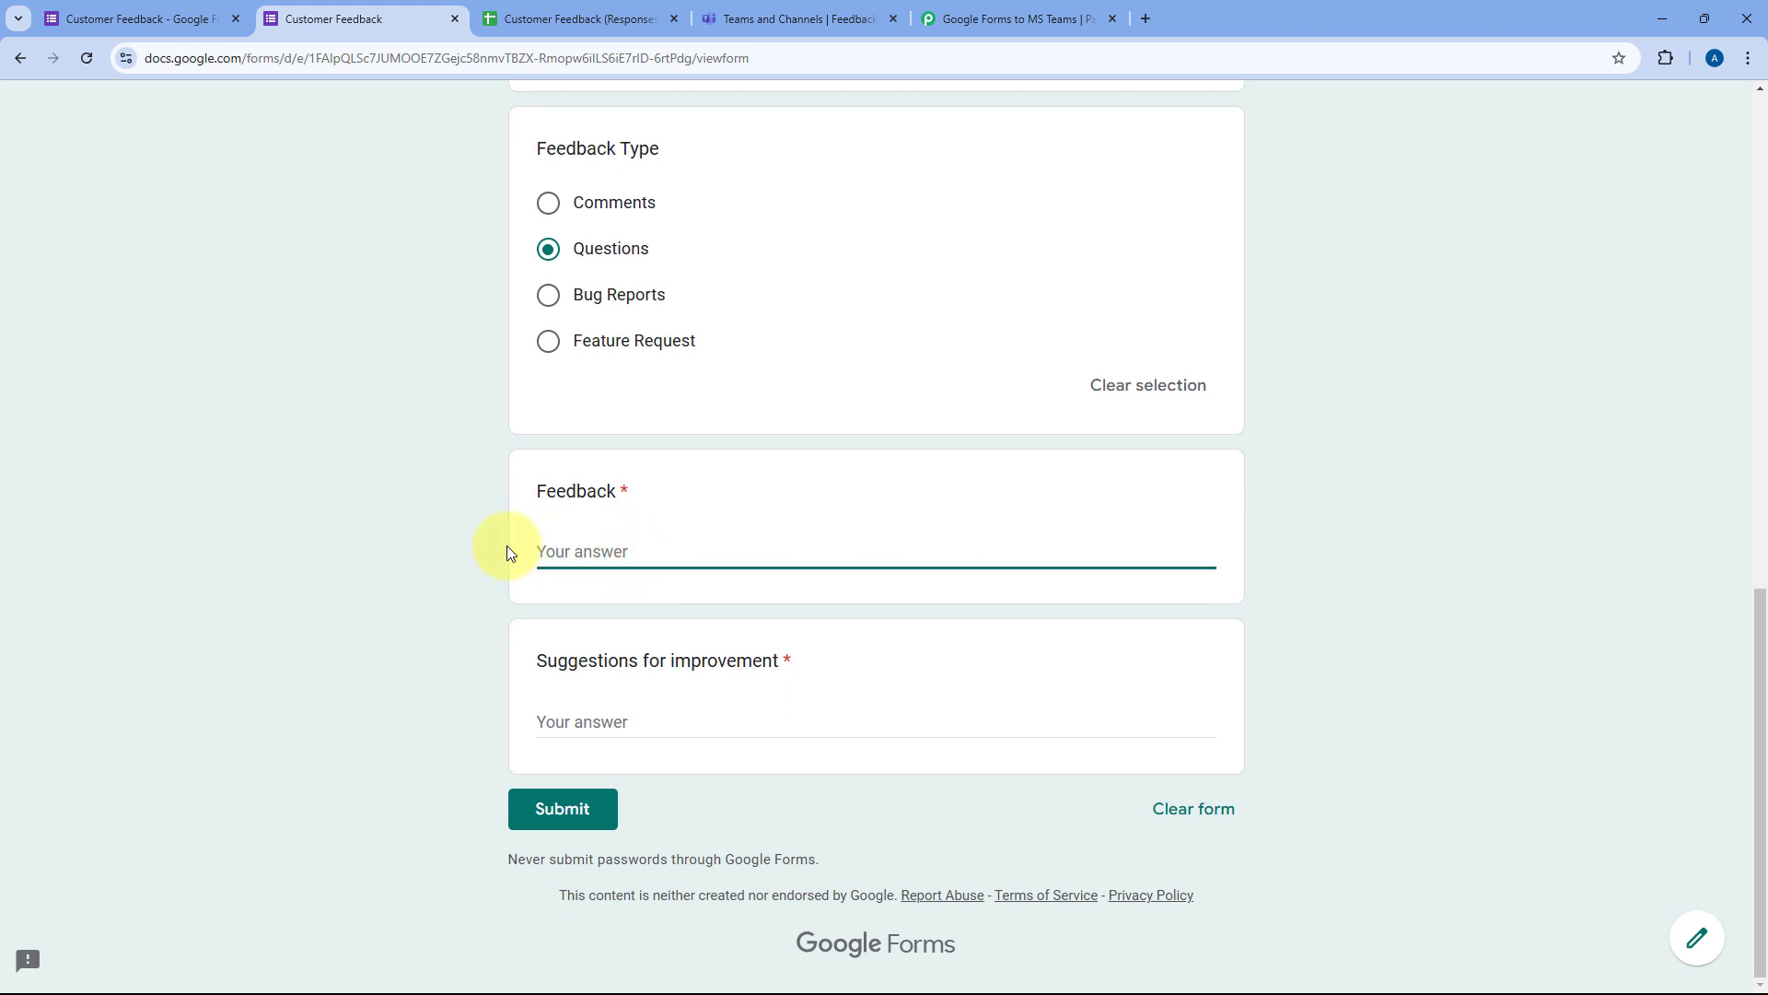
text(It's a great drag & drop form builder, b)
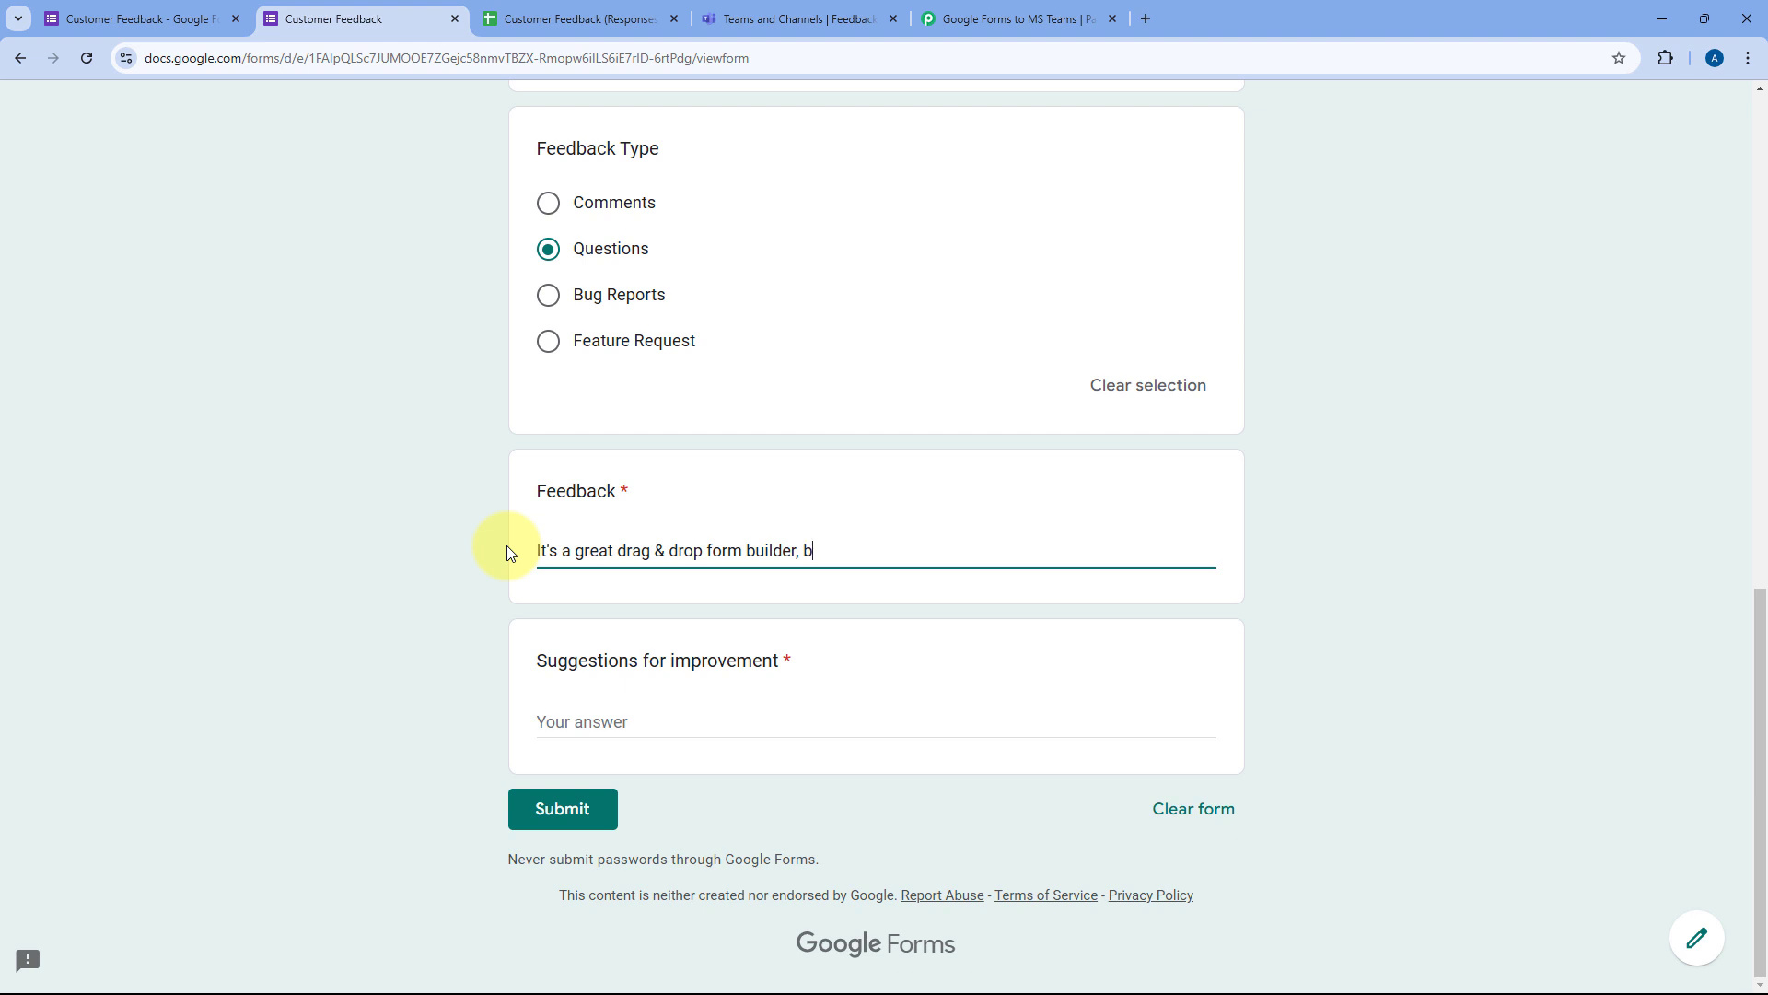
text(ut I want to add an image in )
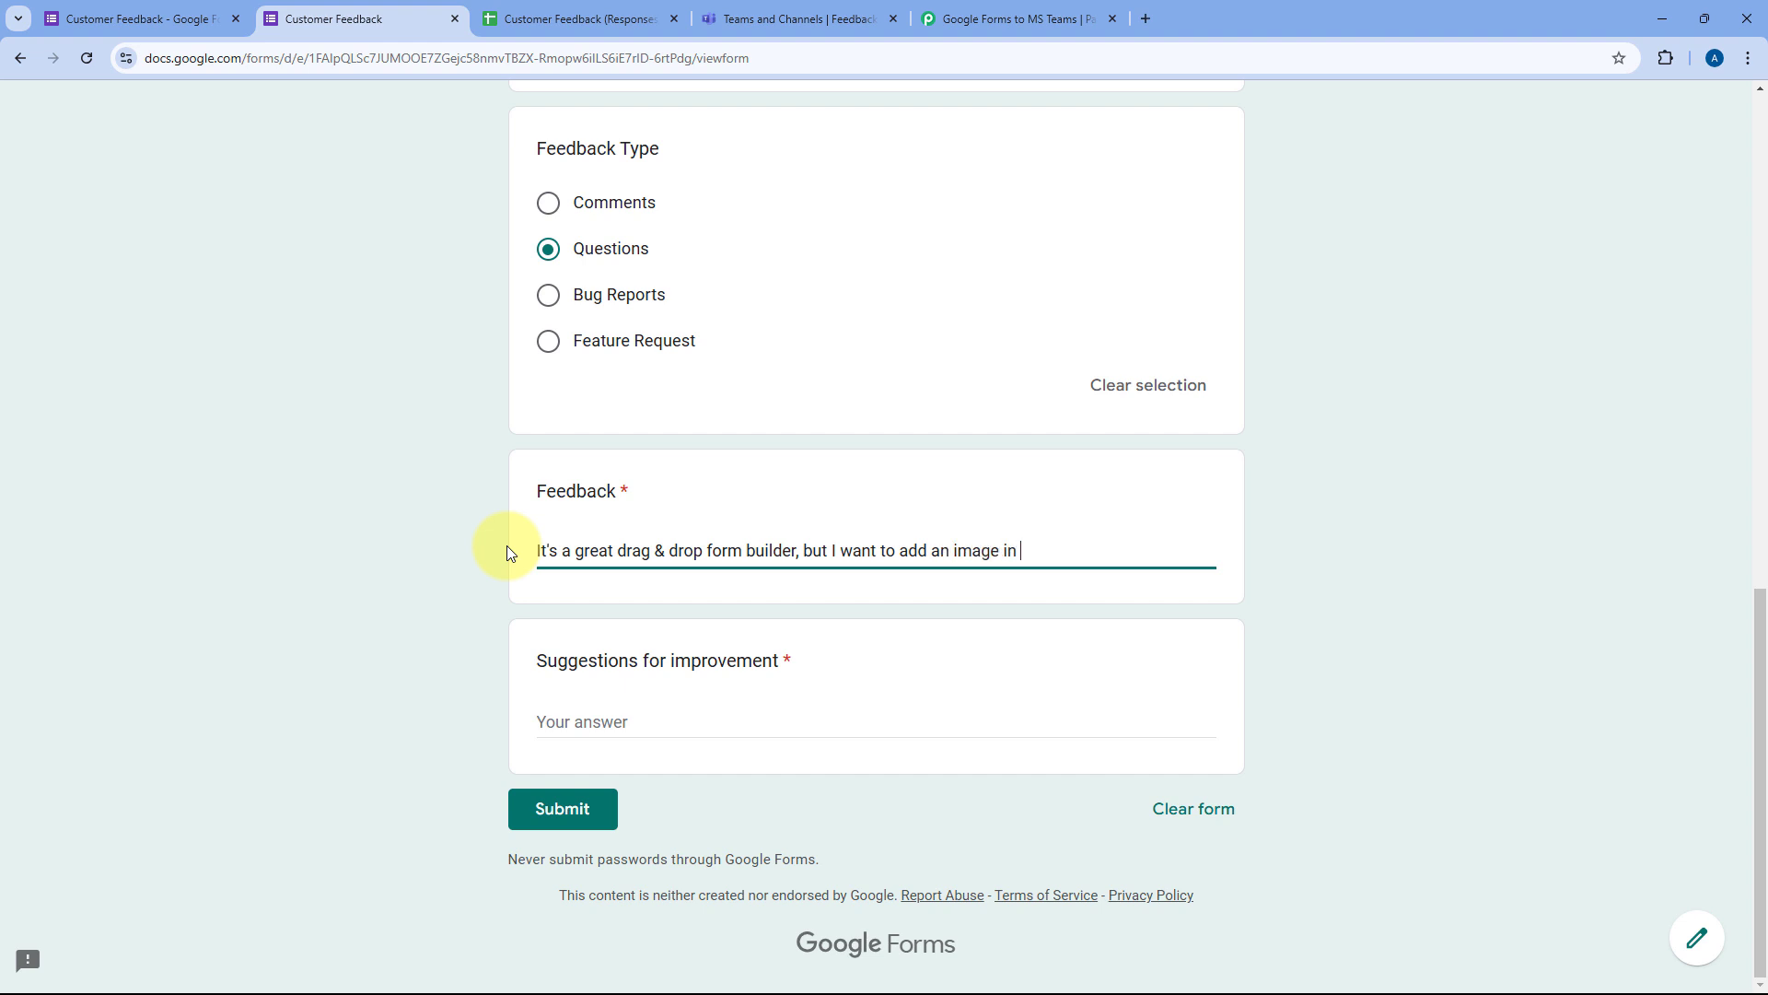
text(the form. How can I do that?)
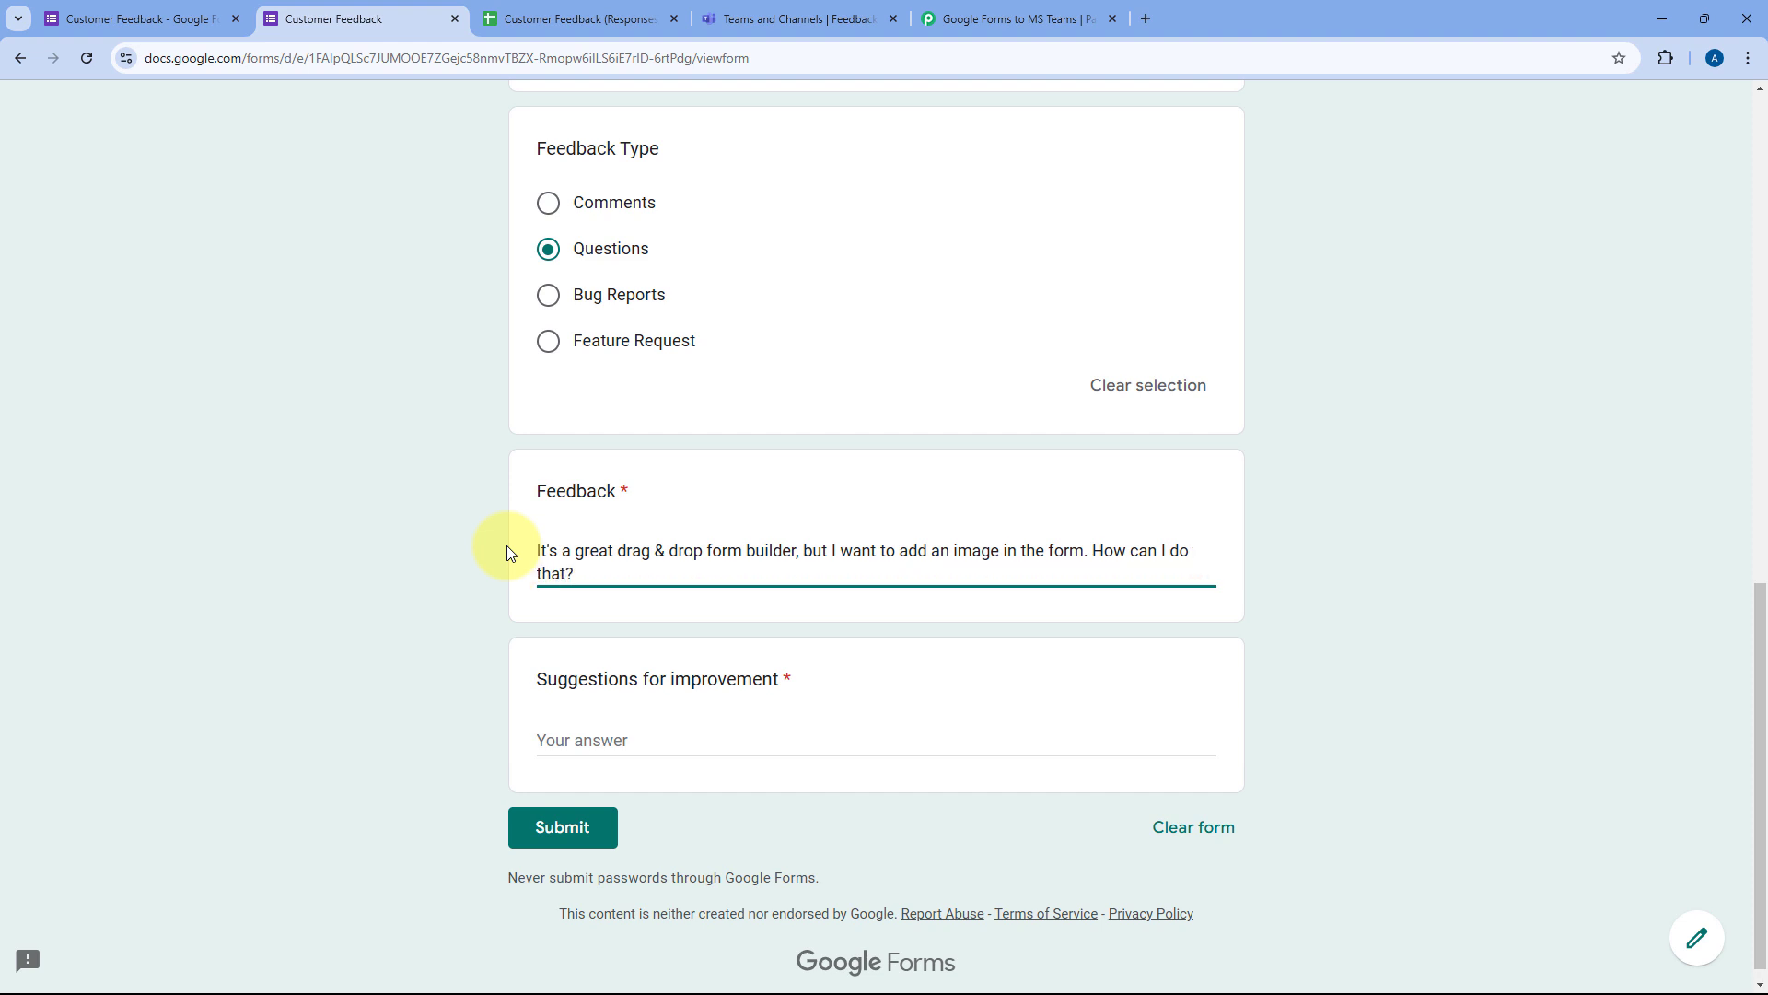
click(635, 738)
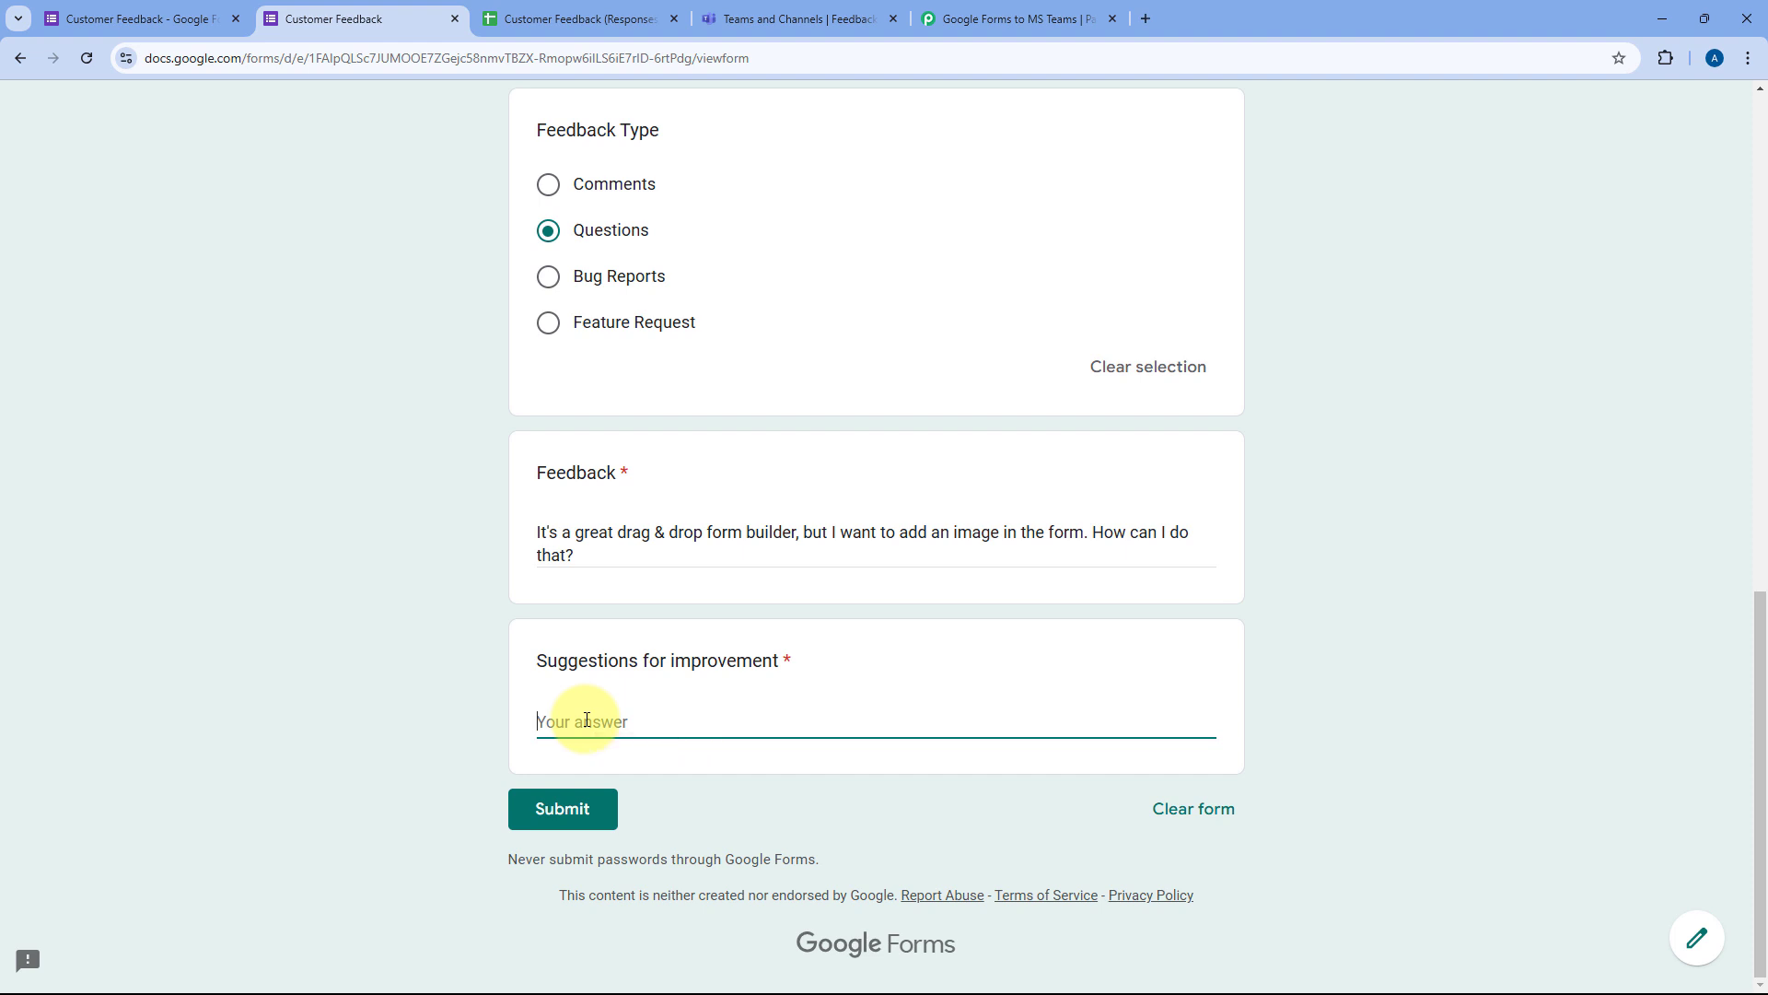
text(You can add more pre-built for)
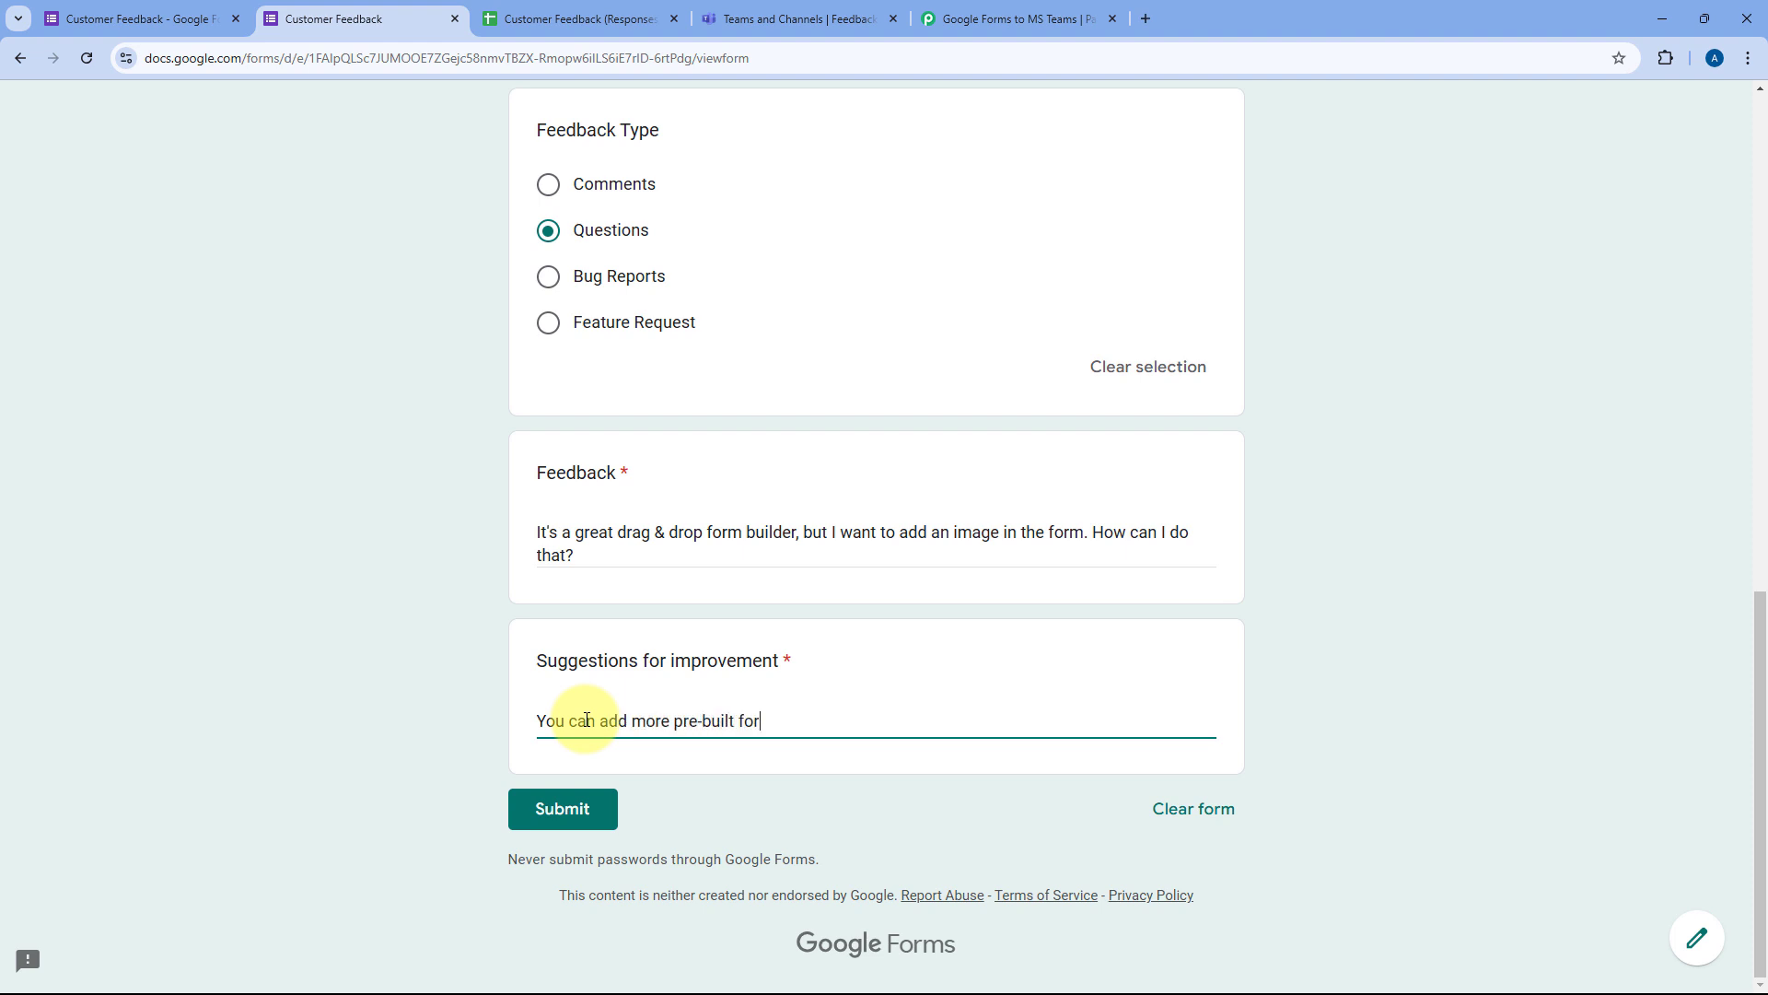
text(eme.)
key(BackSpace)
text(s.)
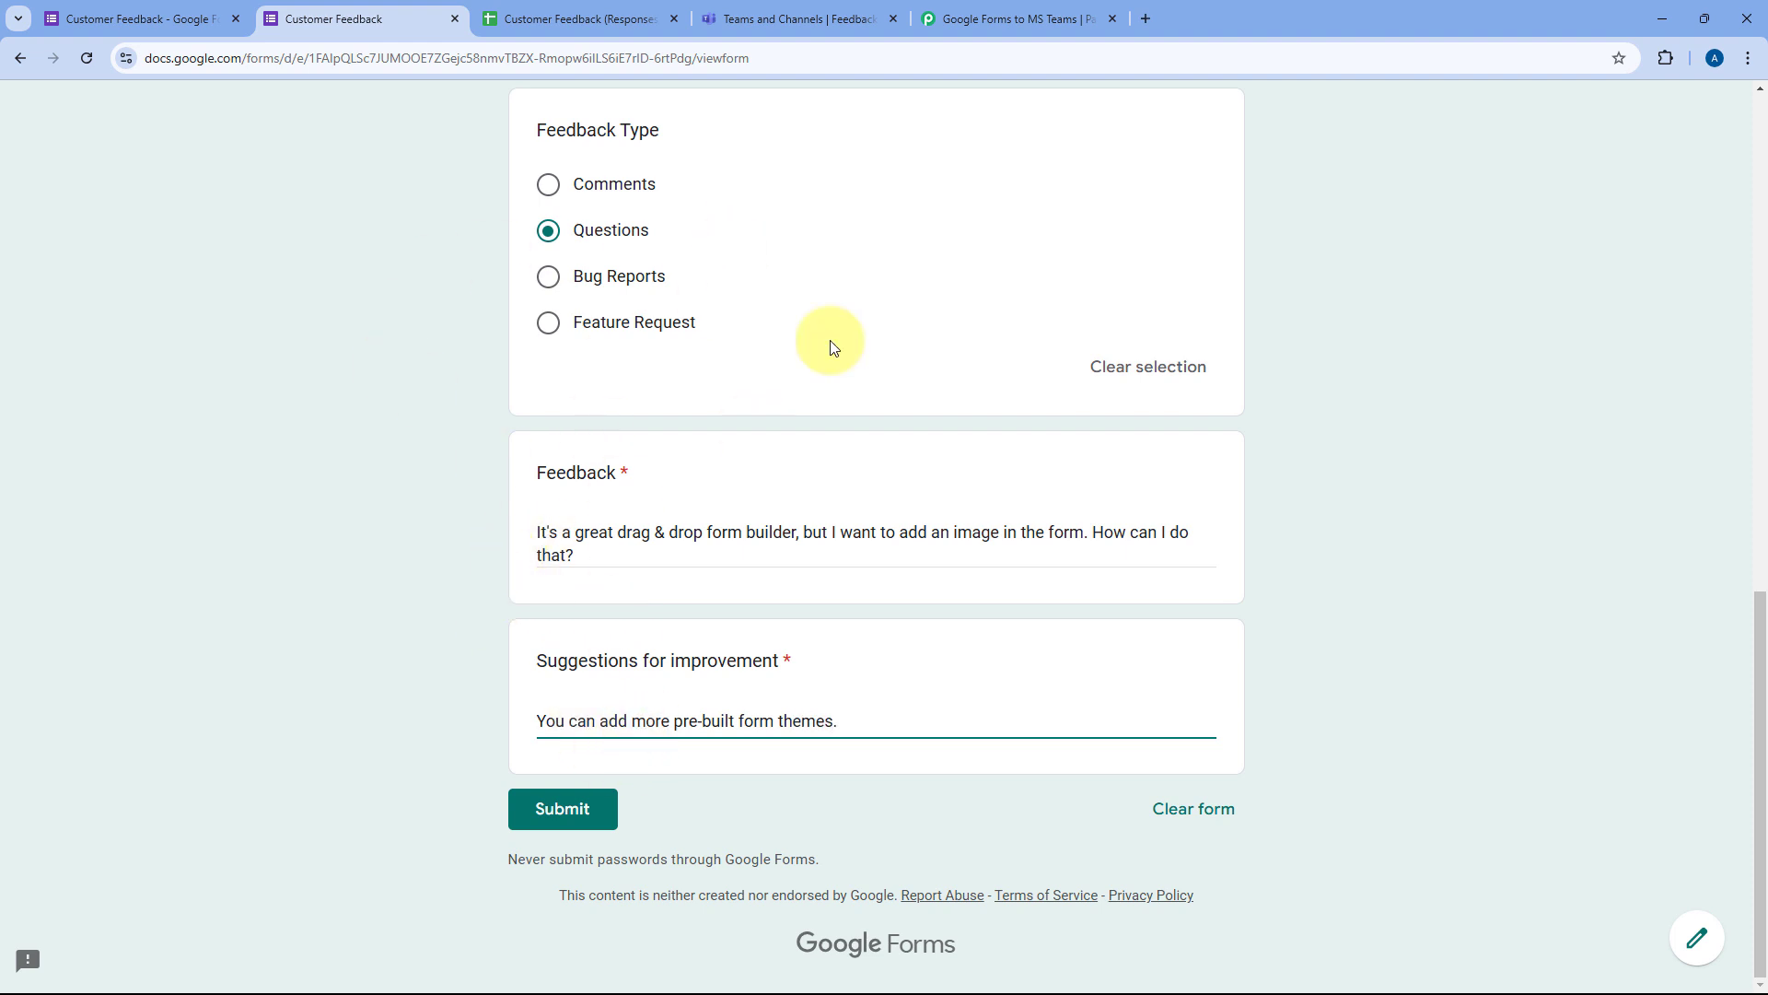
click(588, 814)
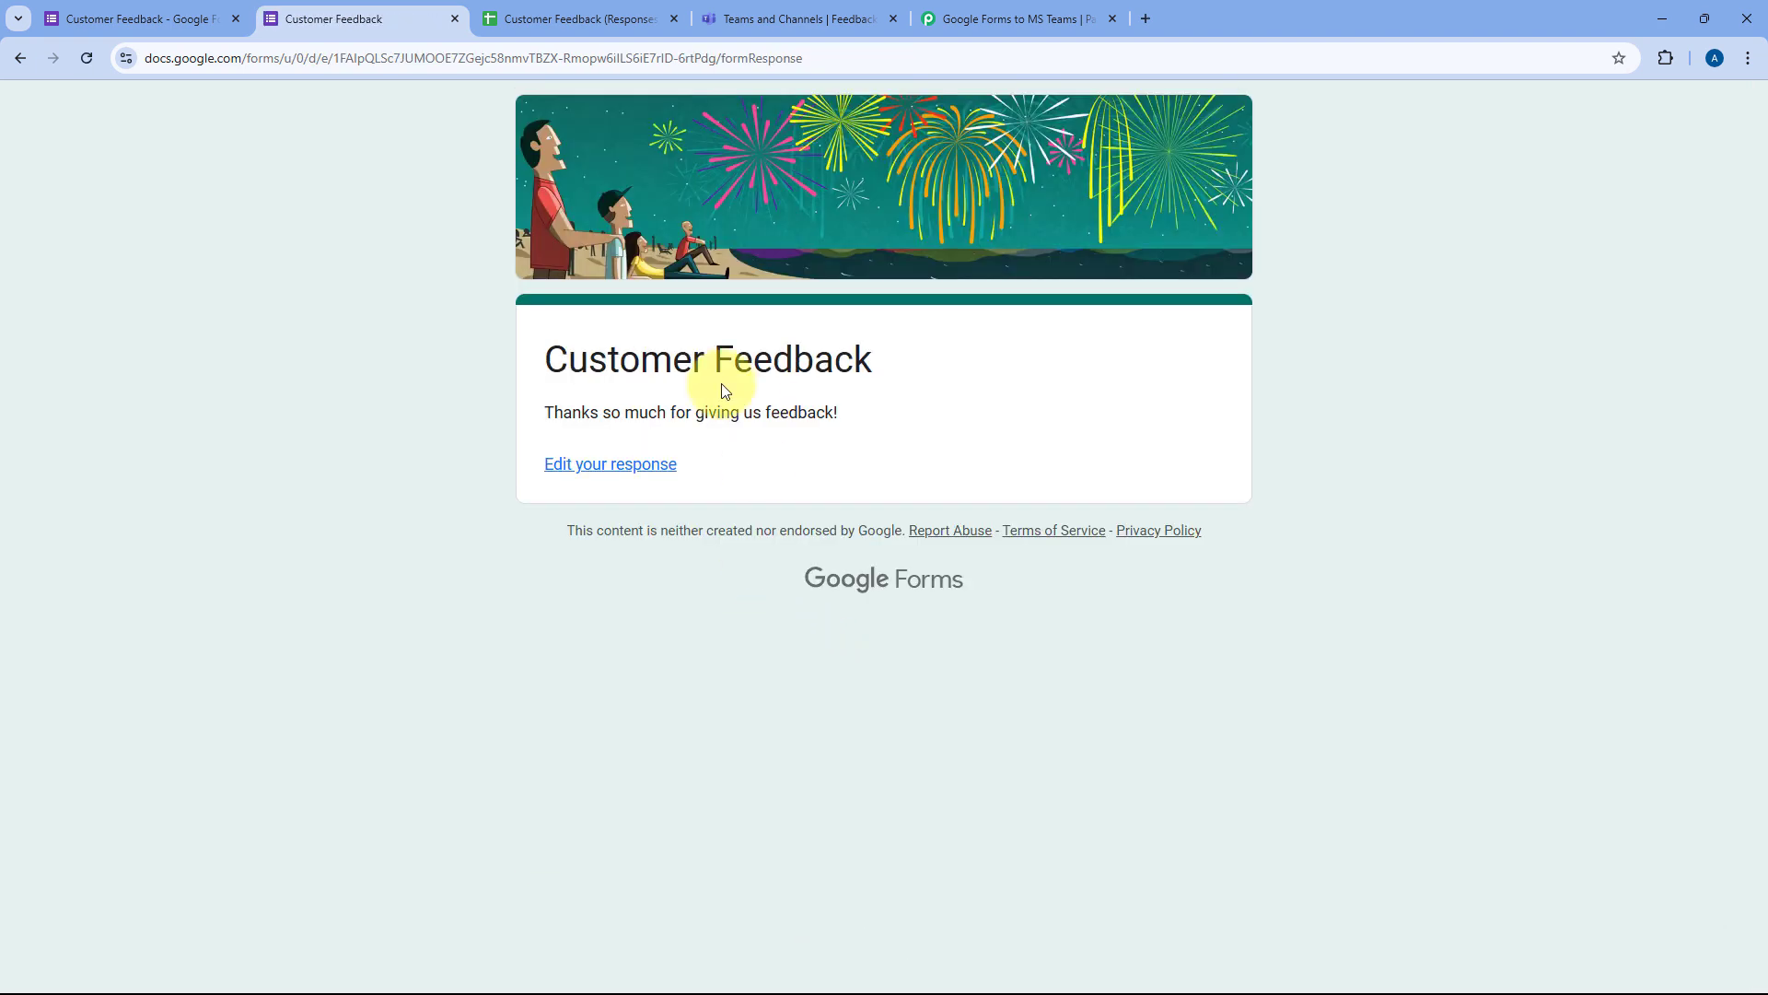
click(530, 18)
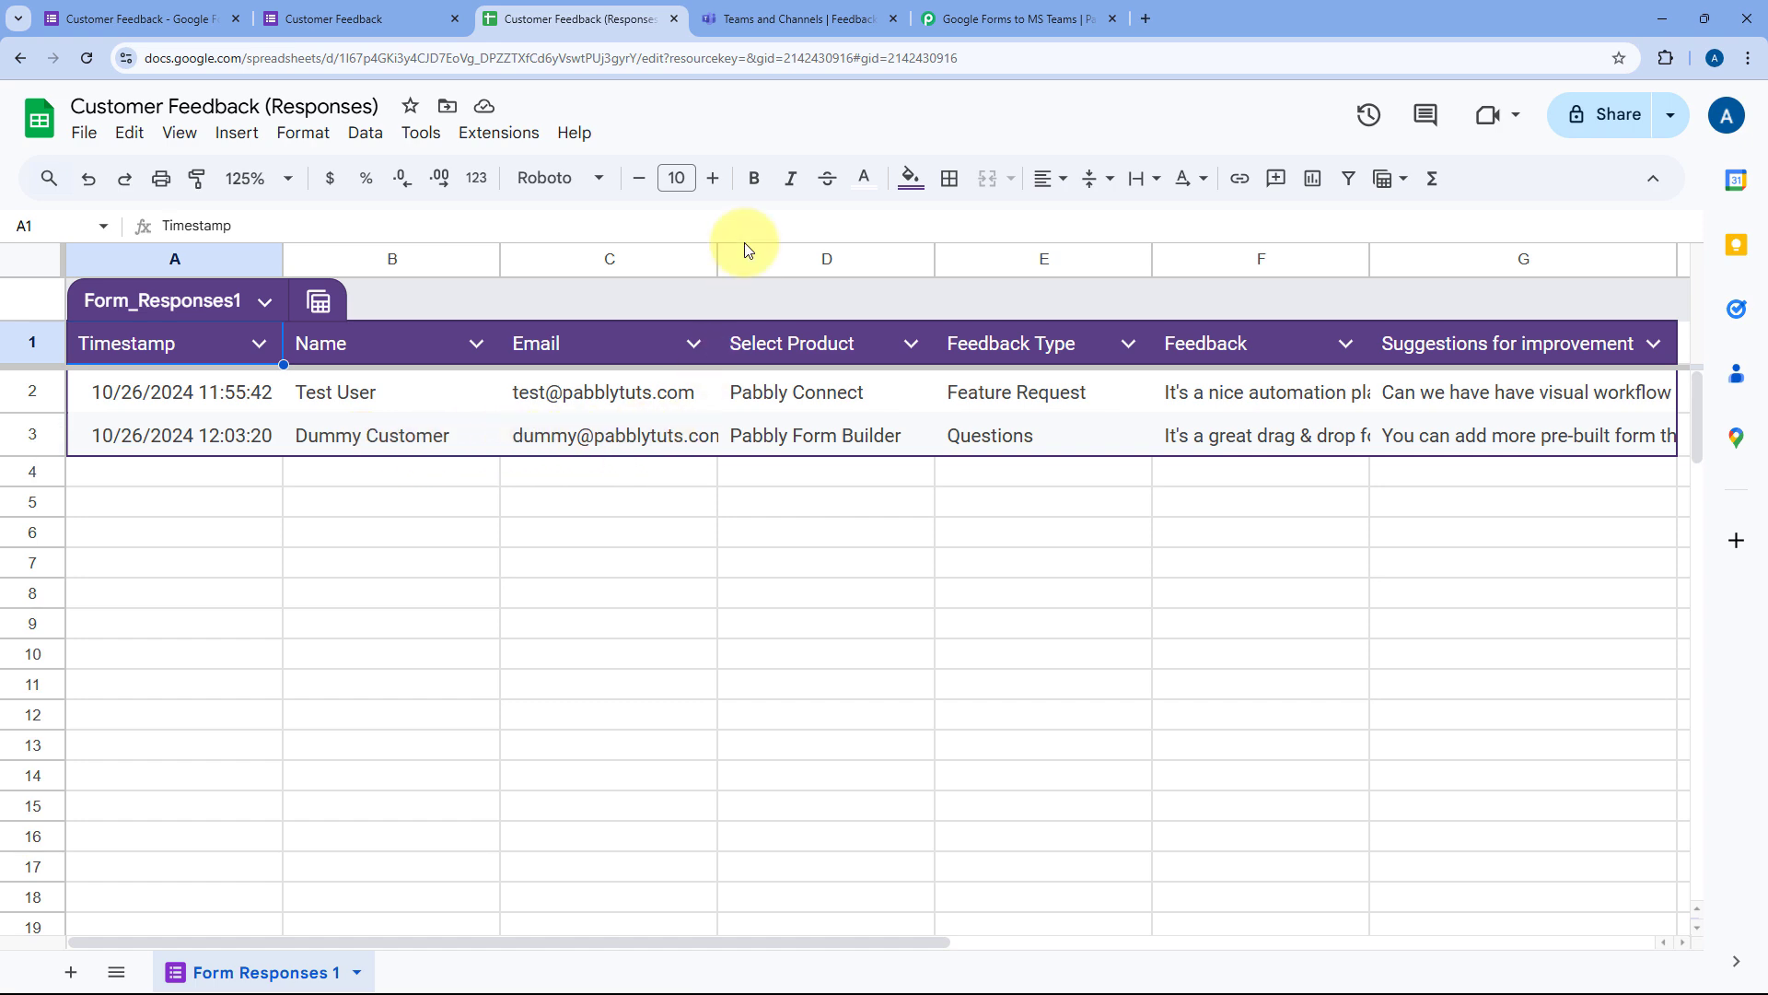
Step: Read the new Pabbly Form Builder feedback post in the Feedback from Customers channel, toggling its full text
click(769, 19)
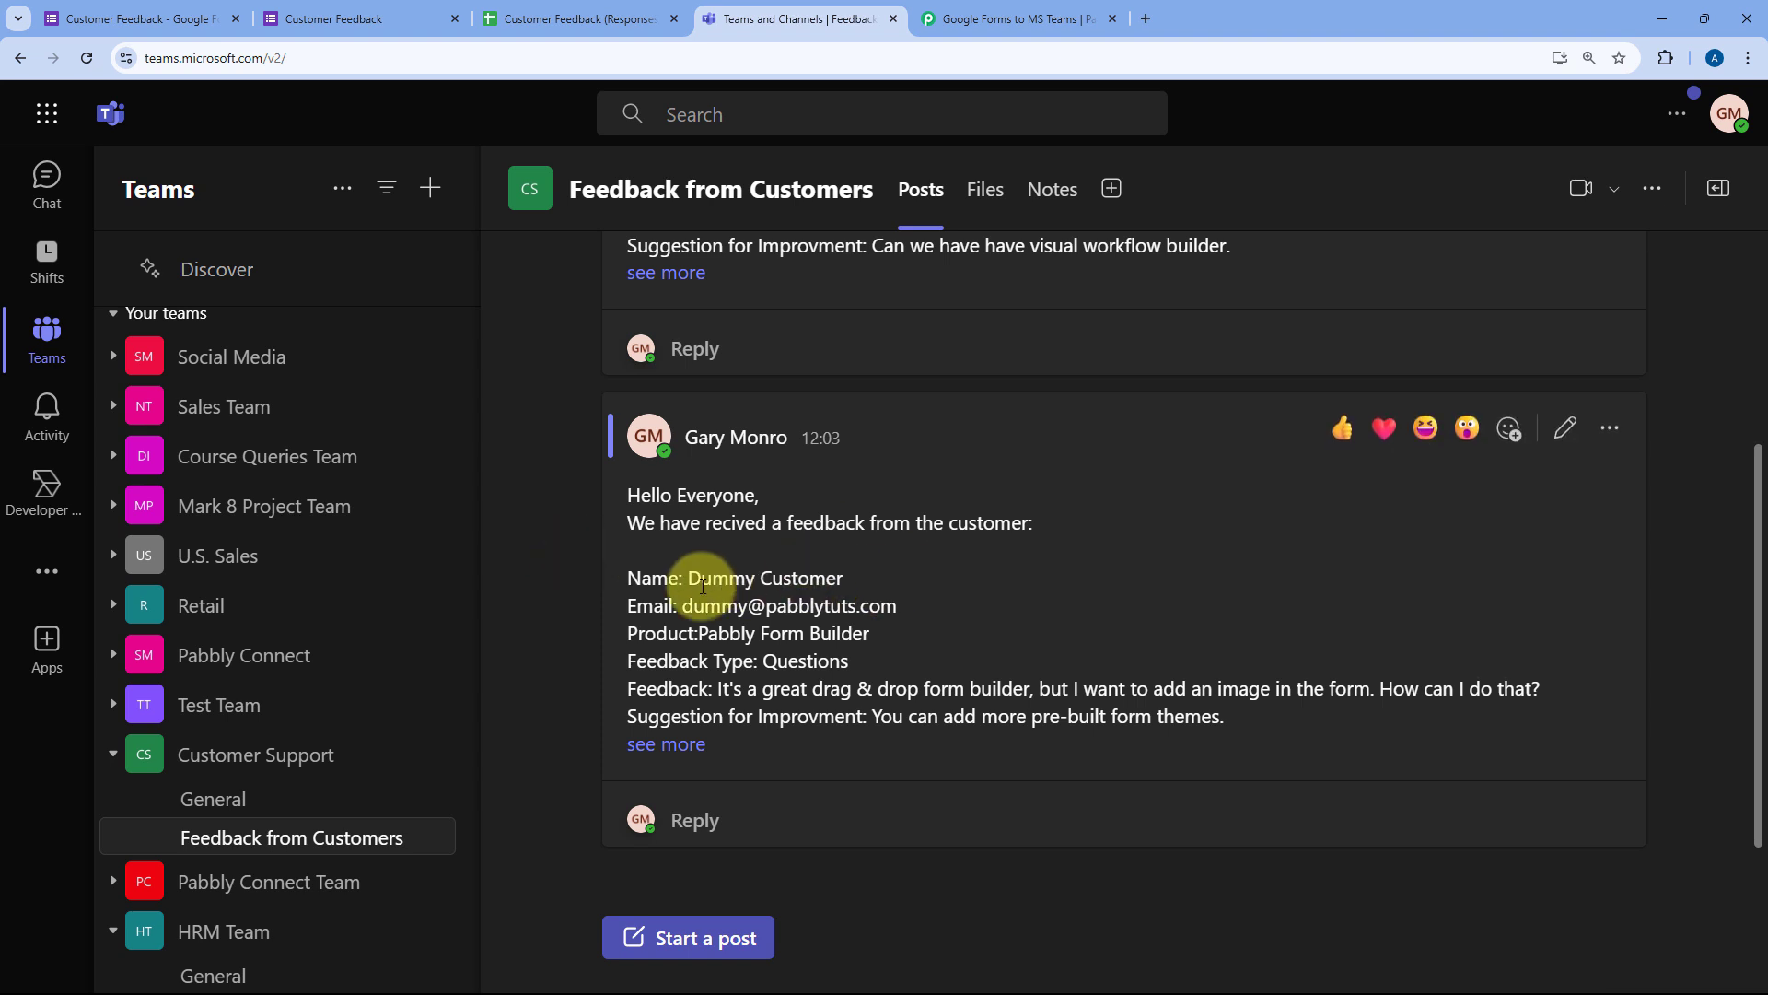
mouse_move(687, 580)
mouse_down()
mouse_move(879, 586)
mouse_move(752, 547)
mouse_move(683, 550)
mouse_up()
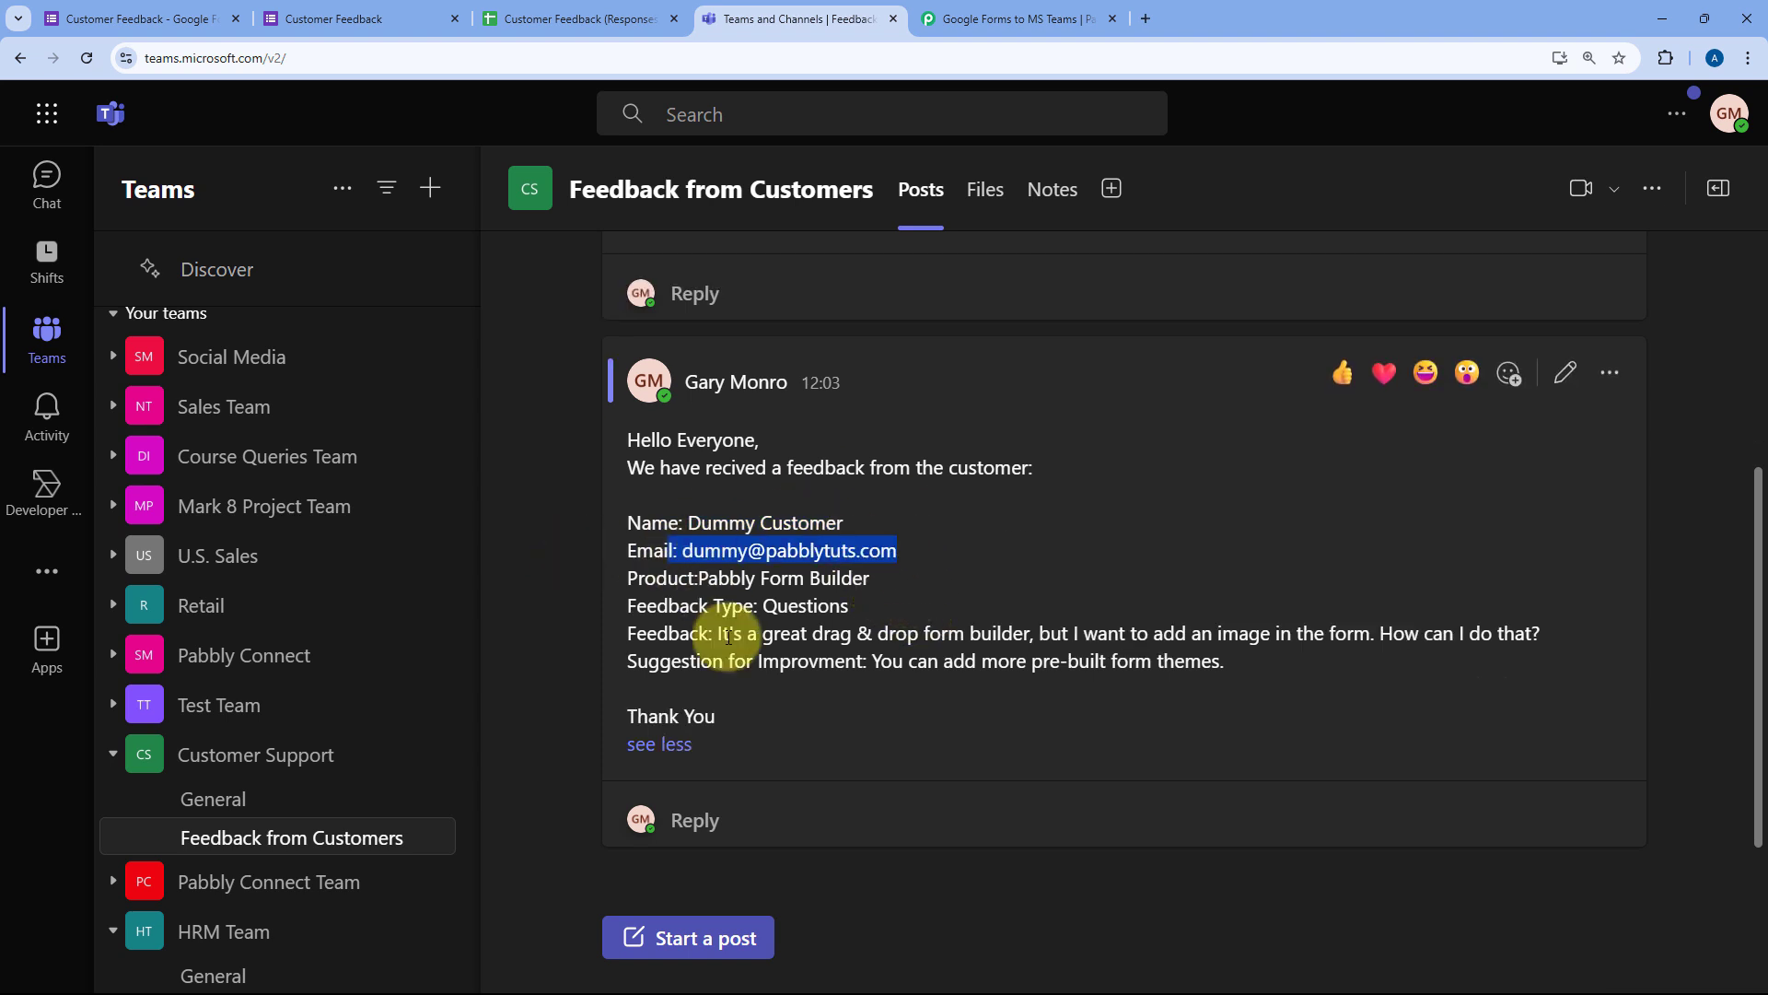
click(661, 742)
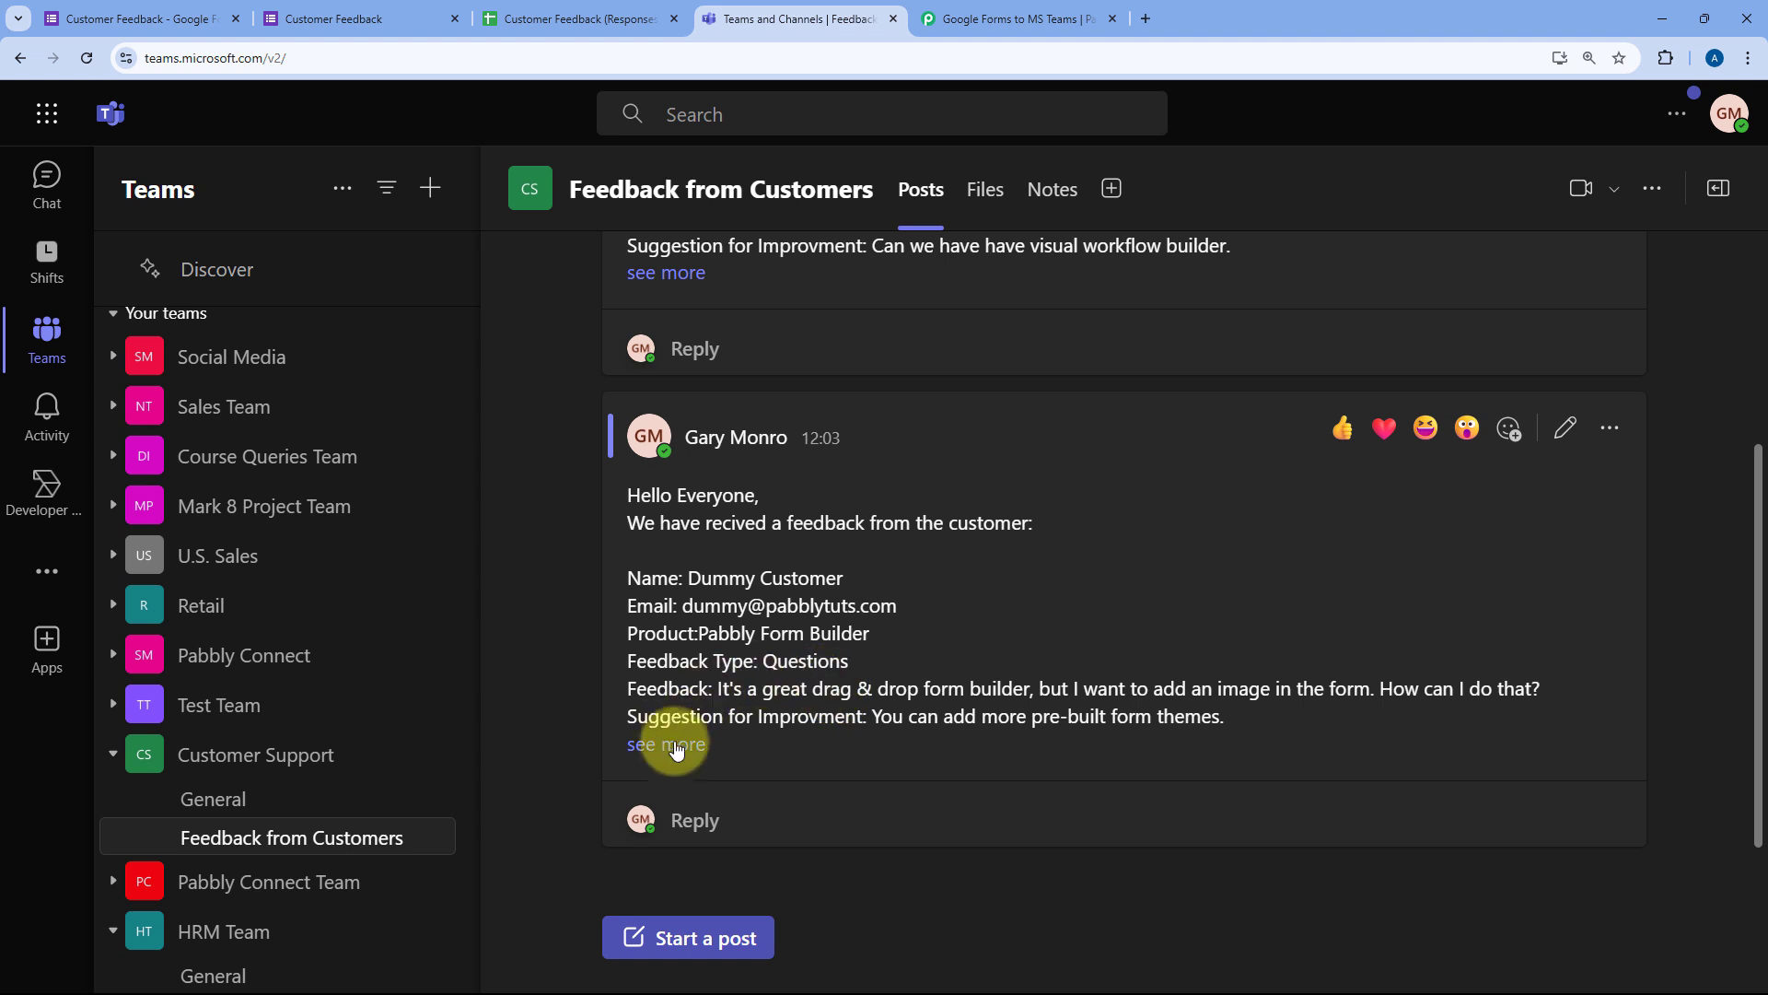
click(677, 742)
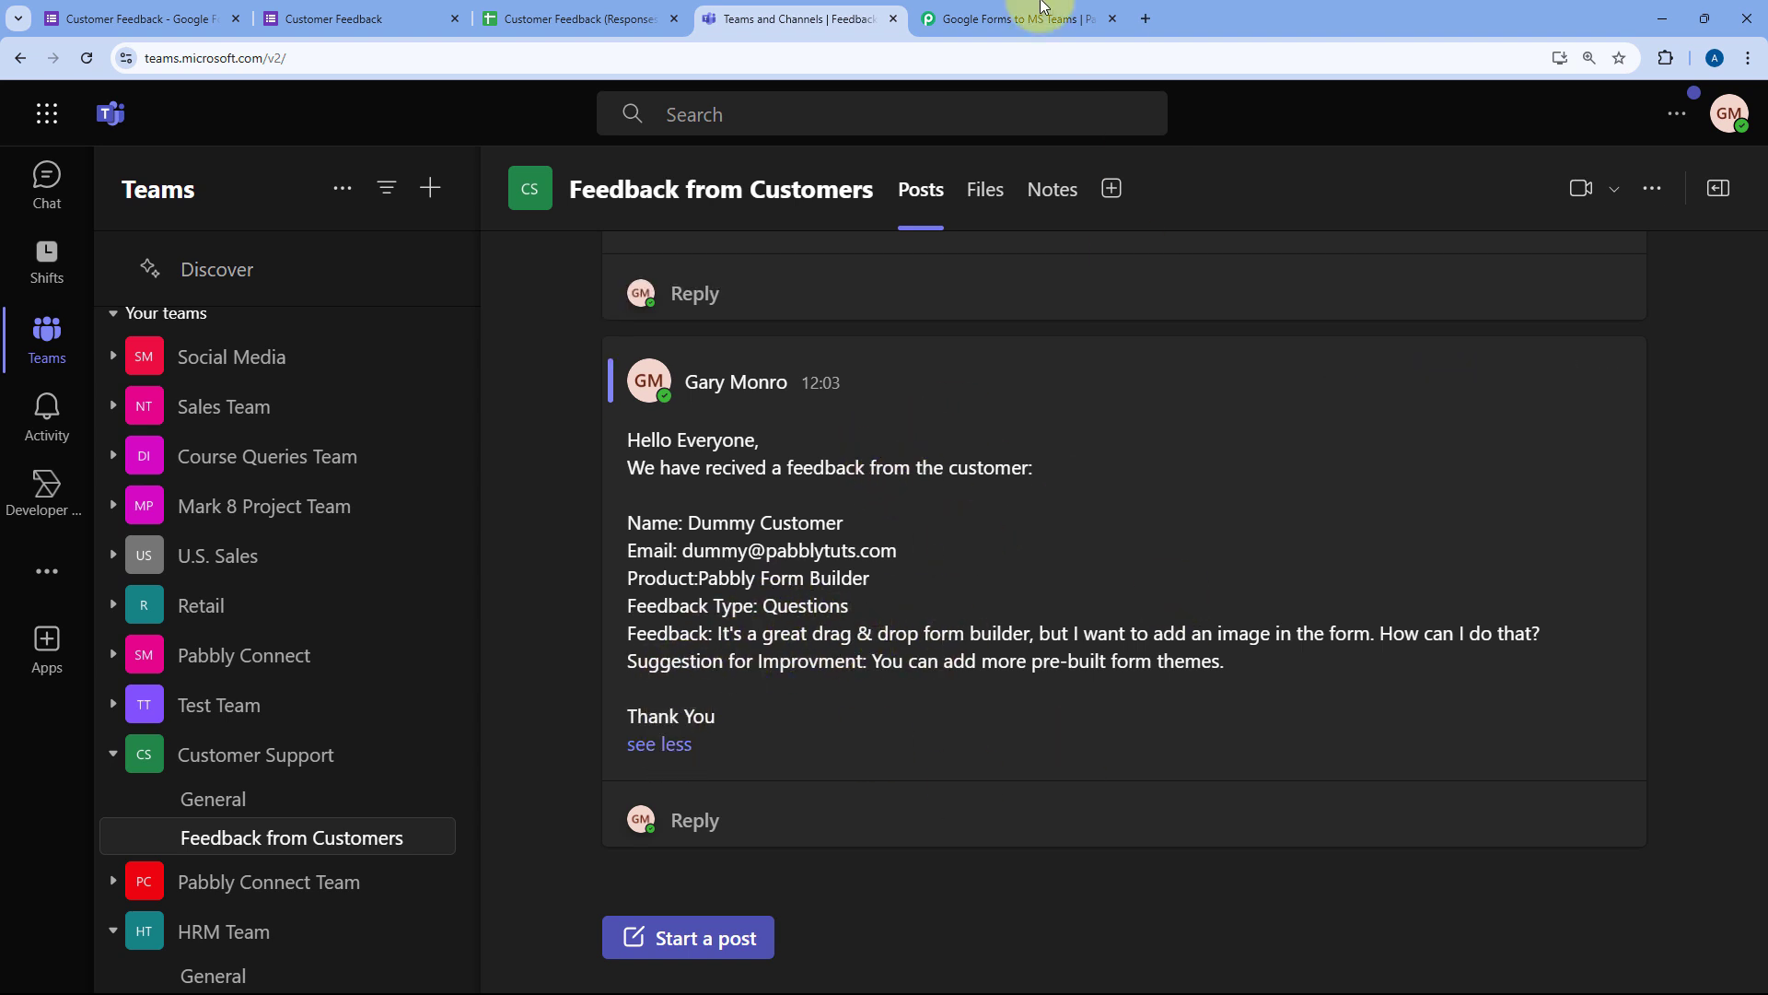
click(1030, 19)
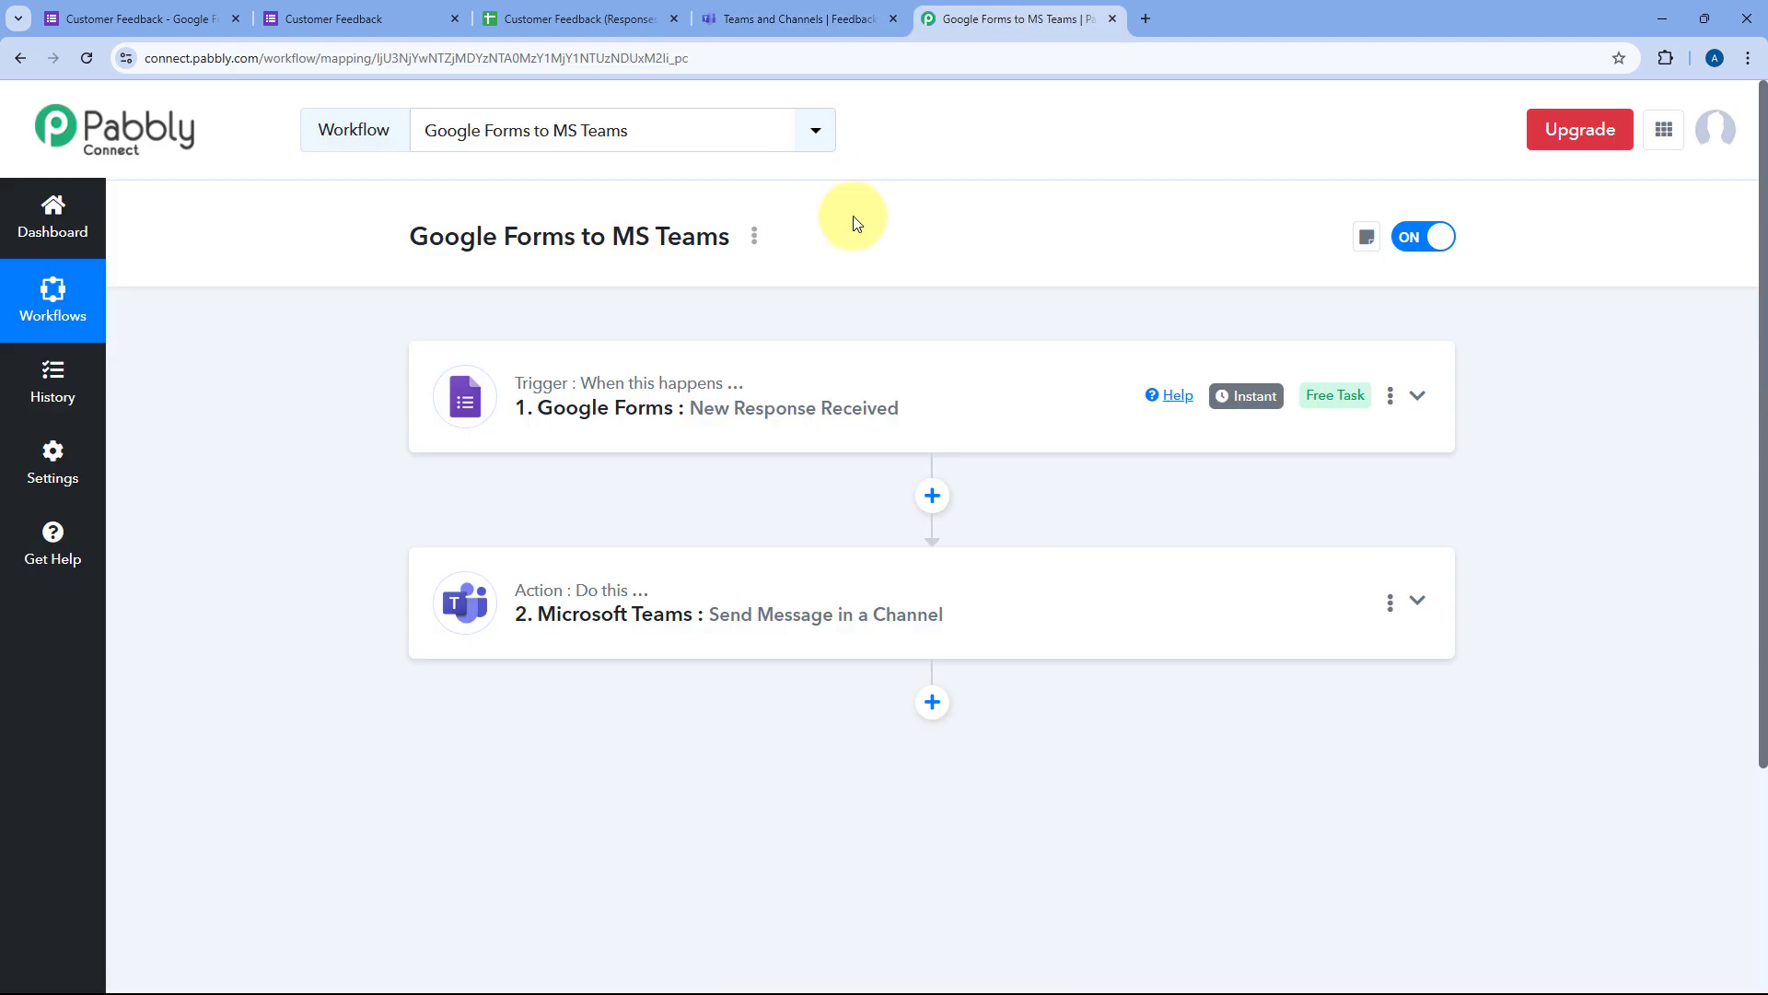